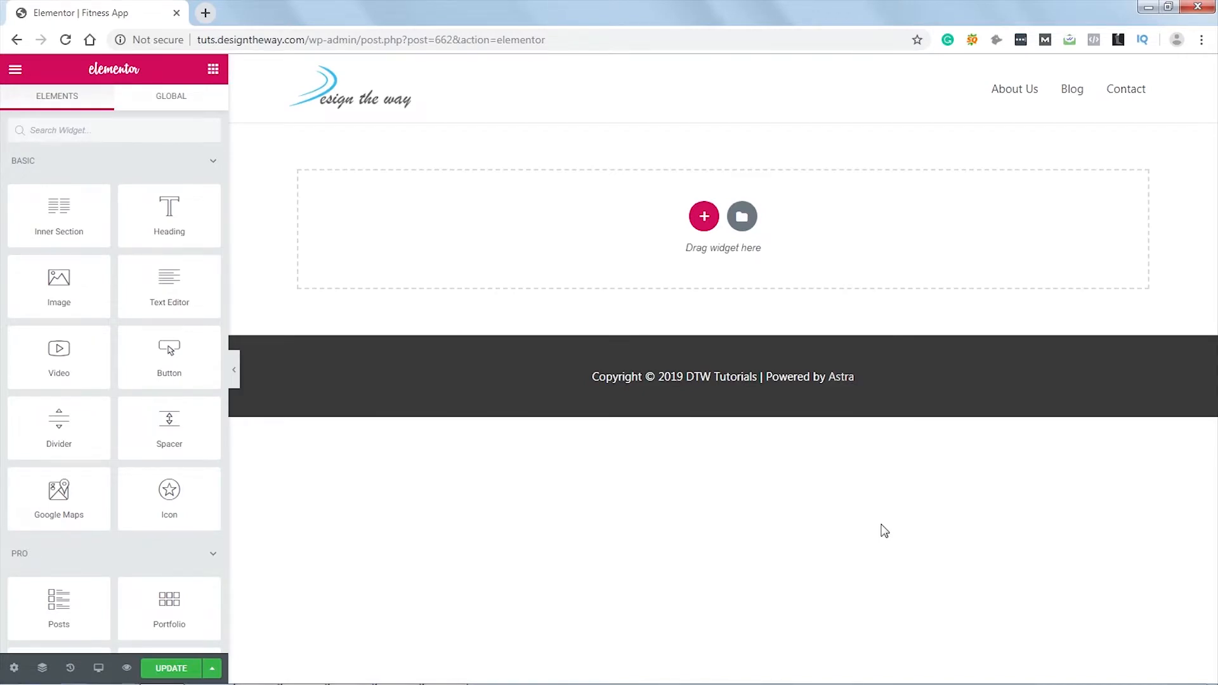
Step: Add a section with two equal columns to the empty page and set its height to Fit To Screen
{"action": "left_click", "coordinate": [705, 219]}
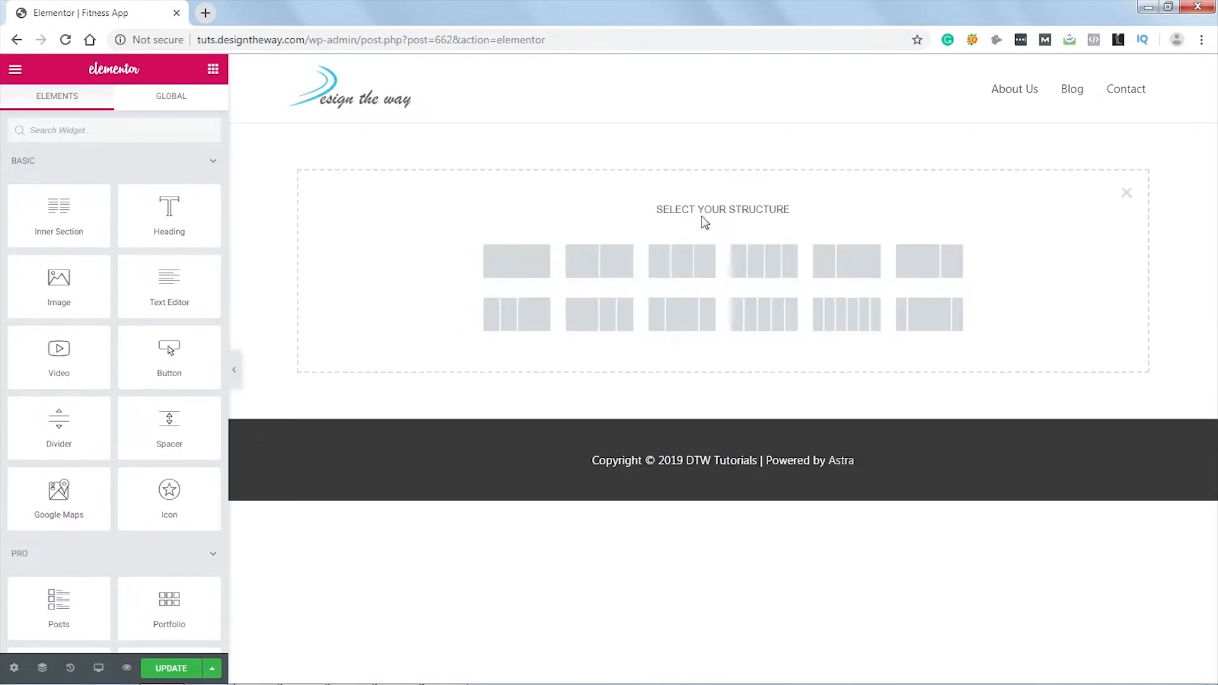
{"action": "left_click", "coordinate": [601, 268]}
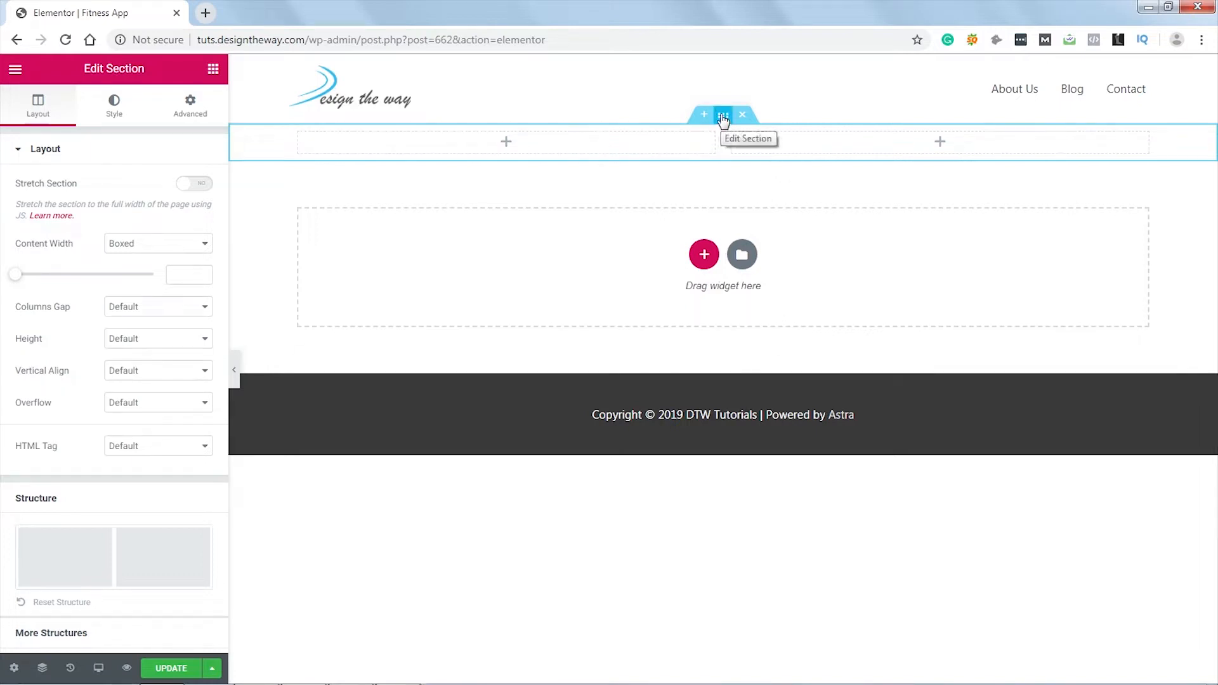
{"action": "left_click", "coordinate": [163, 342]}
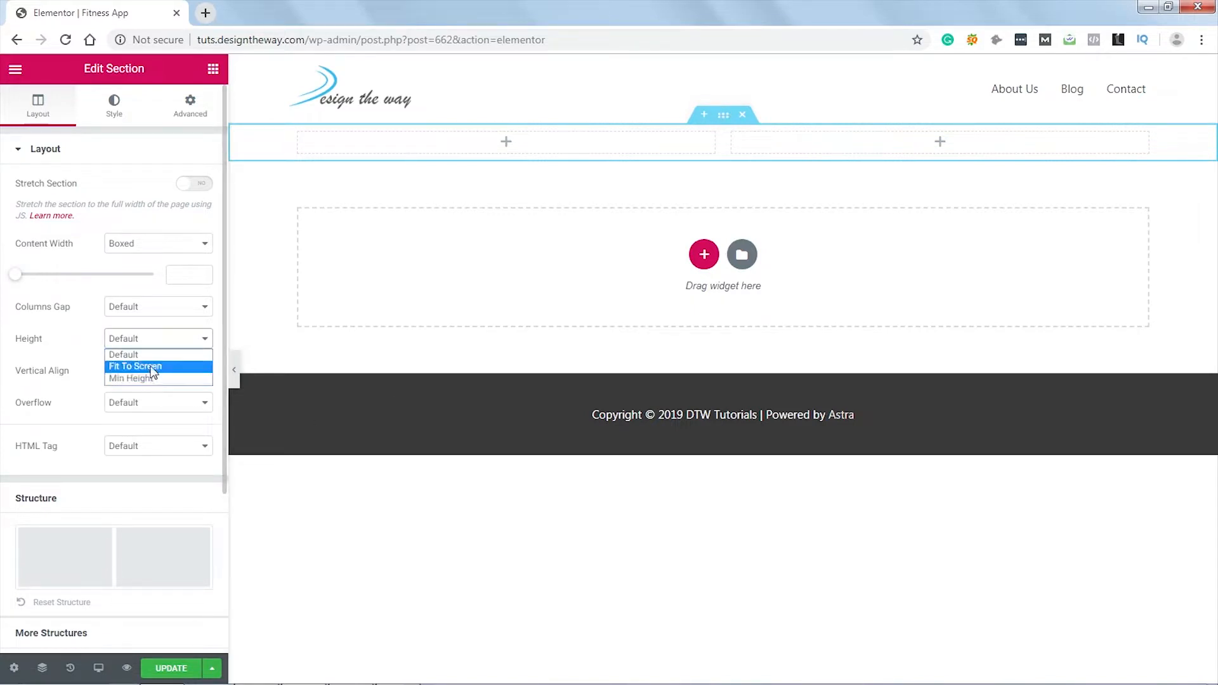
{"action": "left_click", "coordinate": [153, 366]}
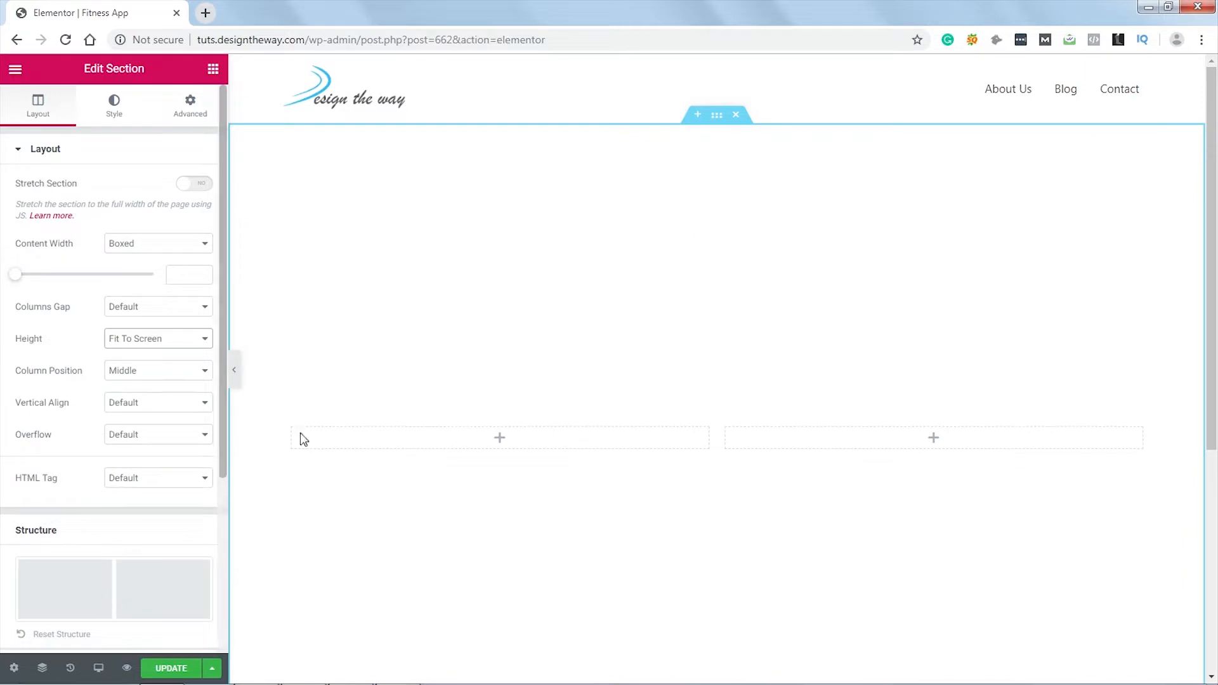
Step: Add a heading to the section's first column, with the title "FiTUP" and the HTML tag H1
{"action": "left_click", "coordinate": [212, 70]}
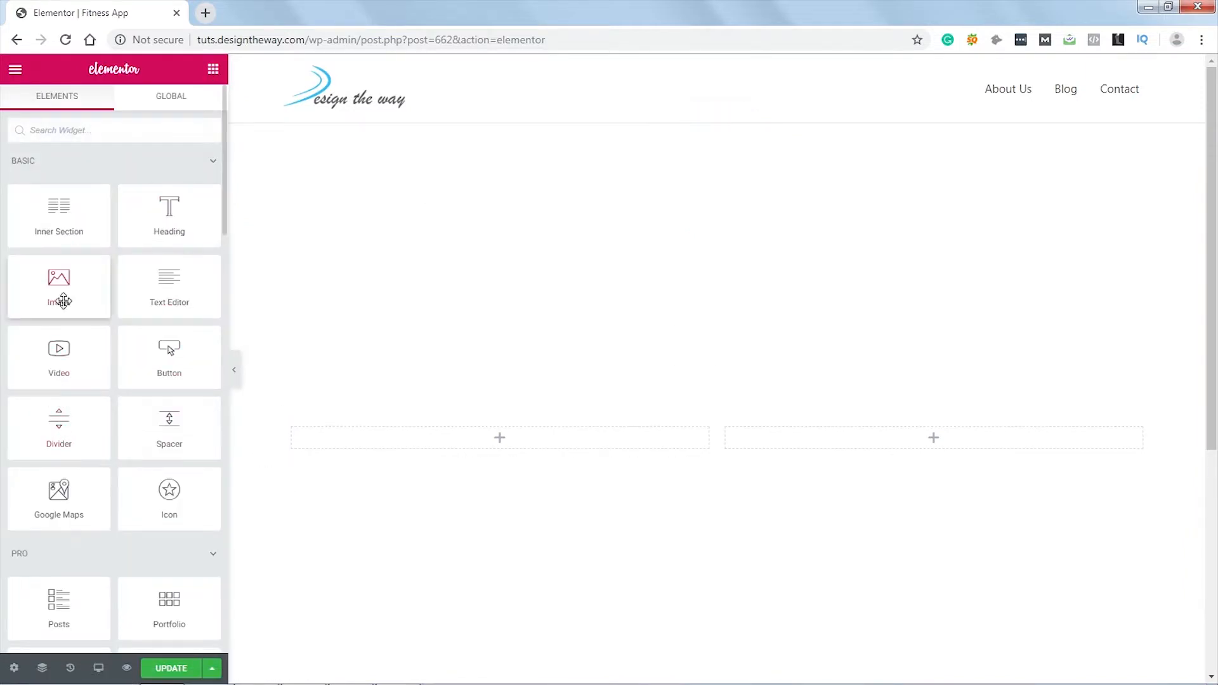
{"action": "left_click_drag", "start_coordinate": [168, 212], "coordinate": [486, 438]}
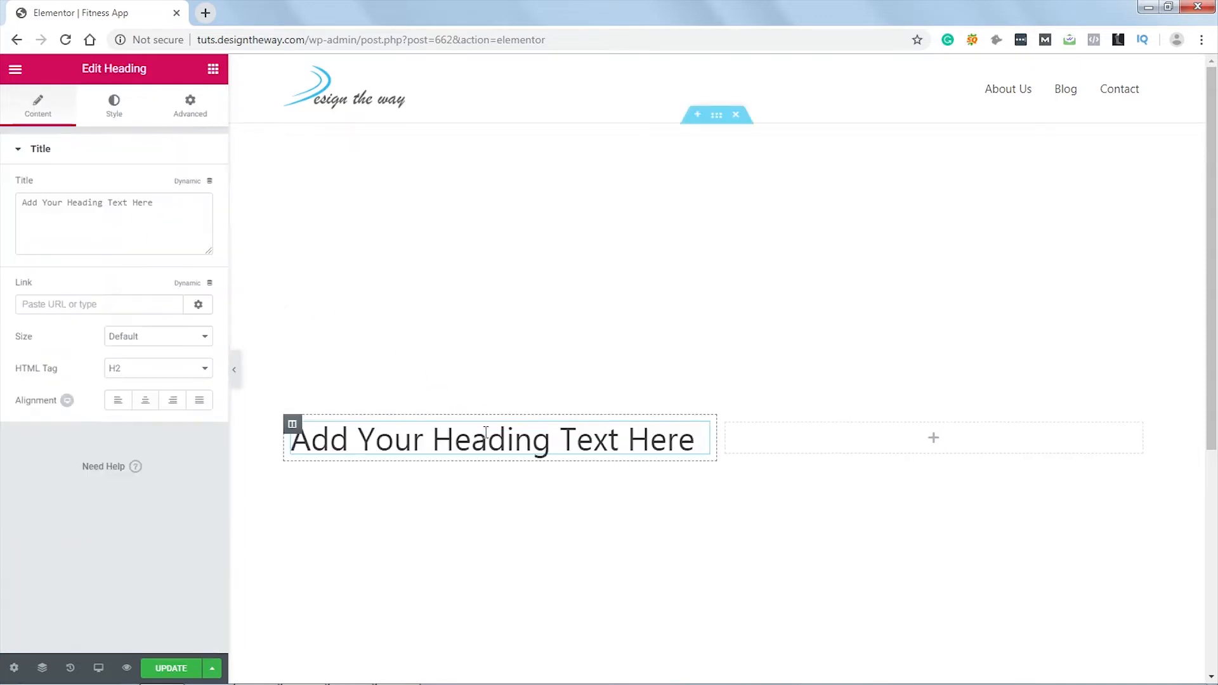
{"action": "triple_click", "coordinate": [298, 441]}
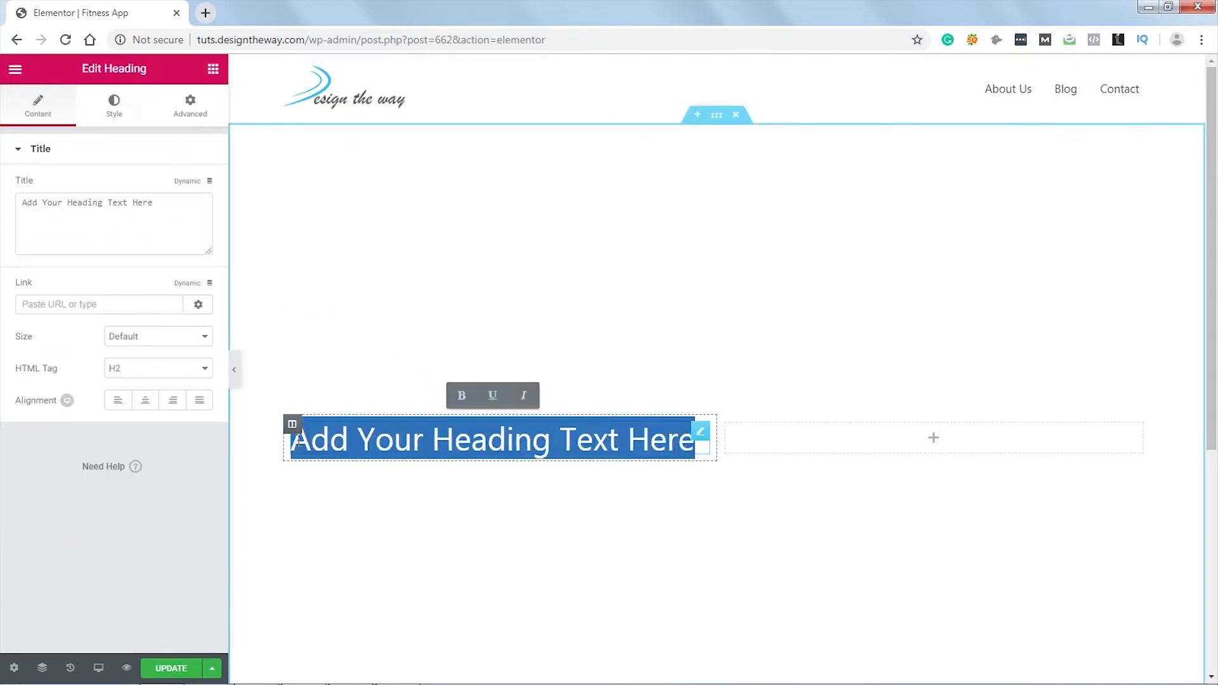
{"action": "type", "text": "Fit"}
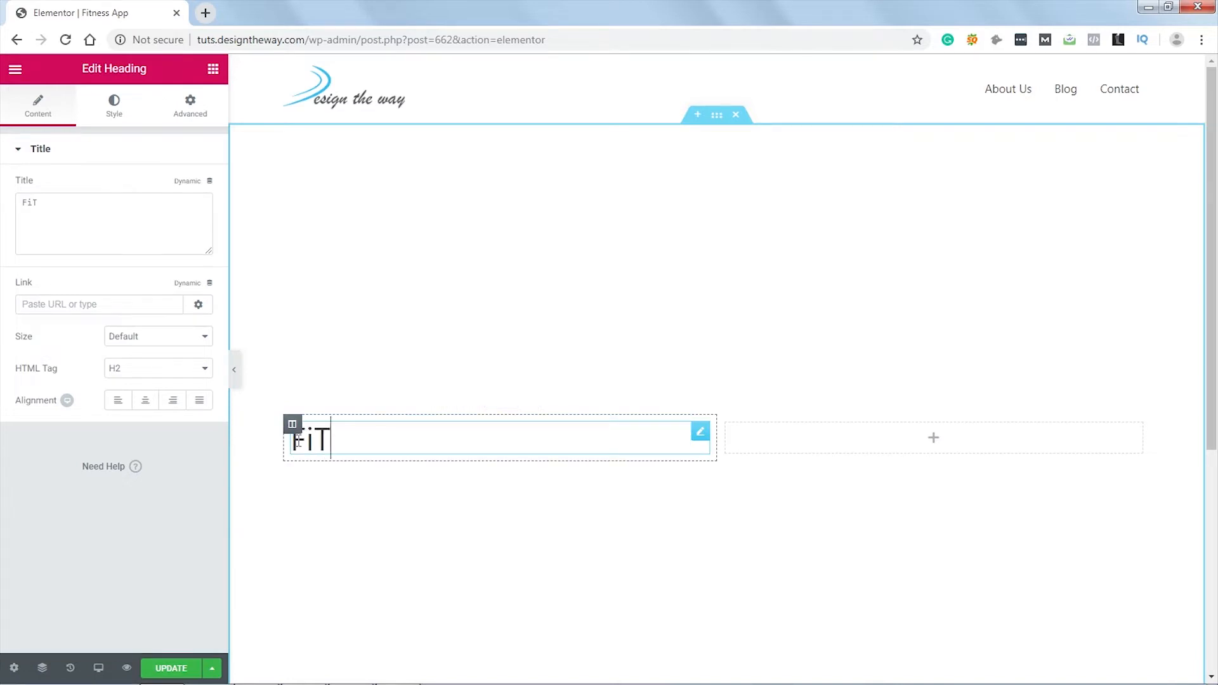
{"action": "type", "text": "UP"}
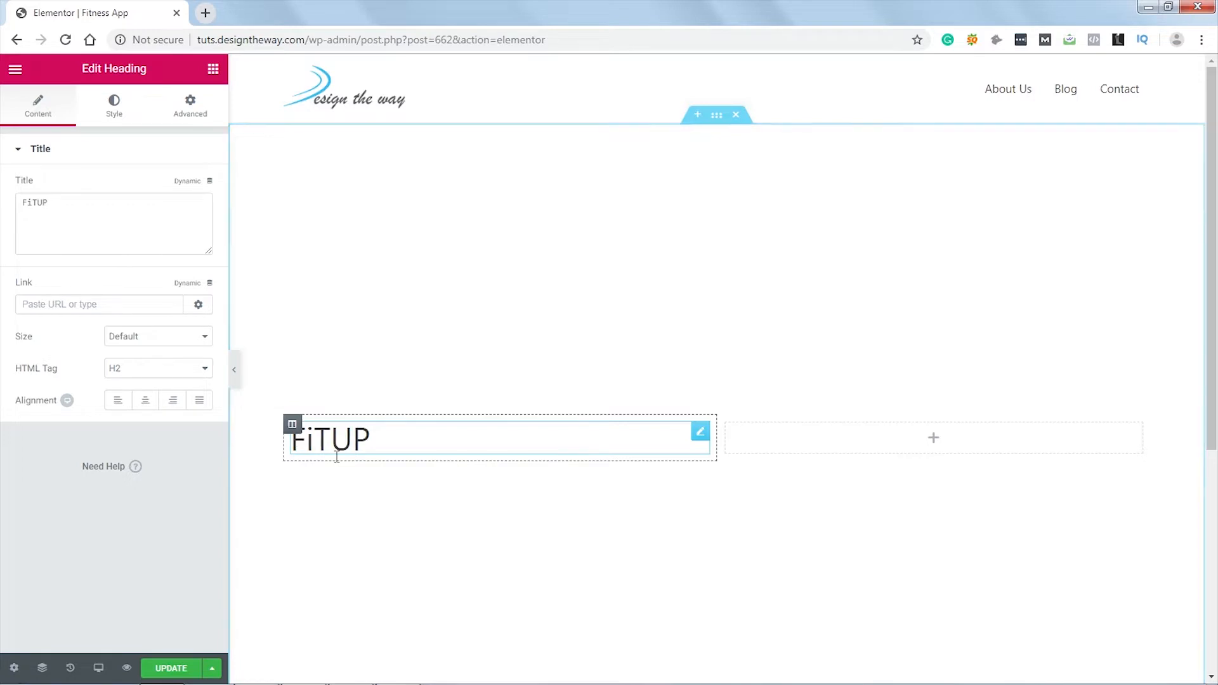
{"action": "left_click", "coordinate": [163, 376]}
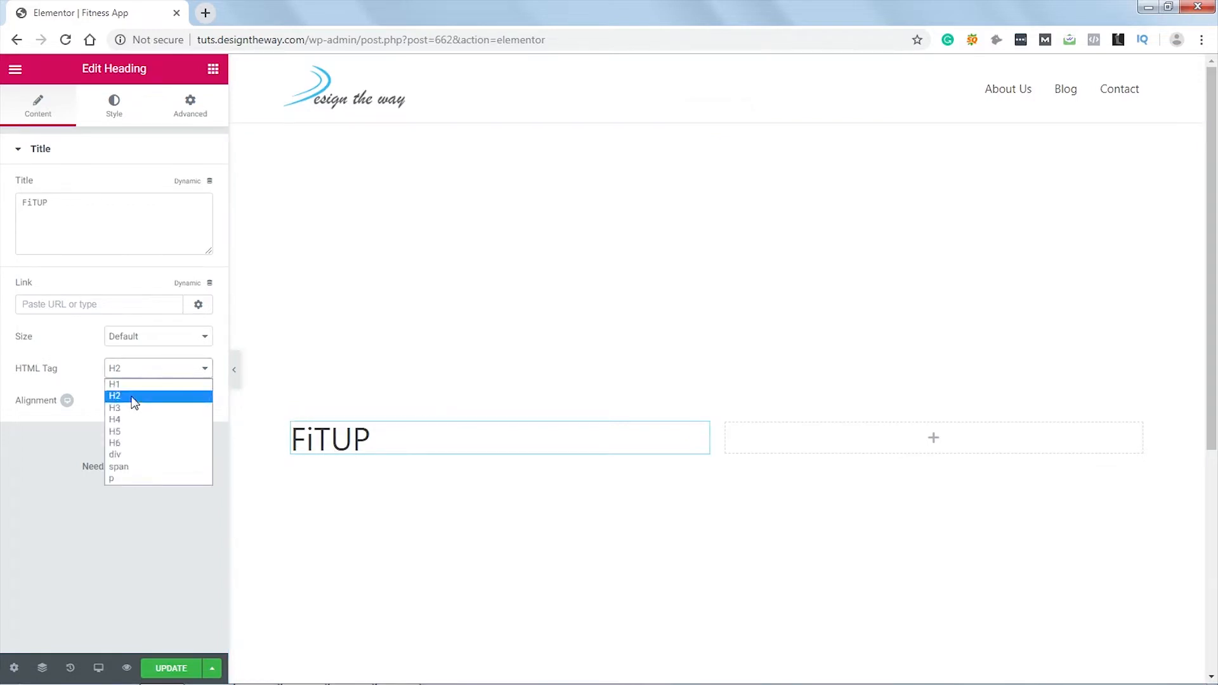
{"action": "left_click", "coordinate": [137, 384]}
Step: Style the FiTUP heading with a font size of 40 px, weight 100 and black text color
{"action": "left_click", "coordinate": [119, 114]}
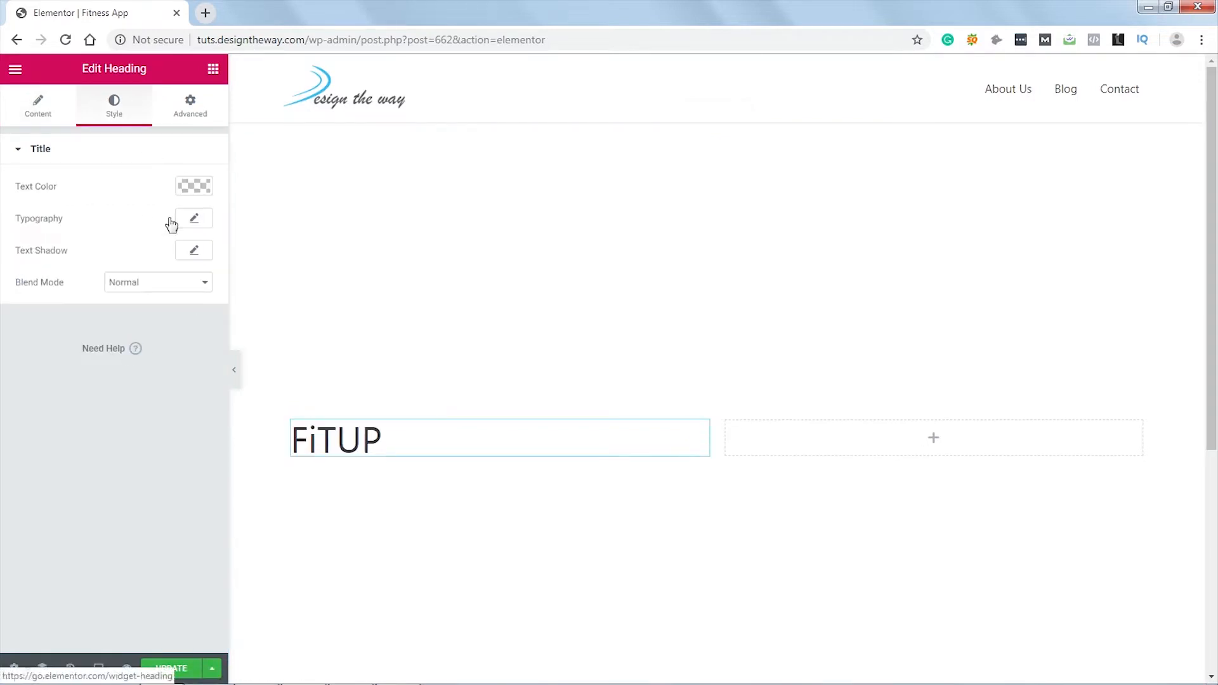
{"action": "left_click", "coordinate": [194, 220]}
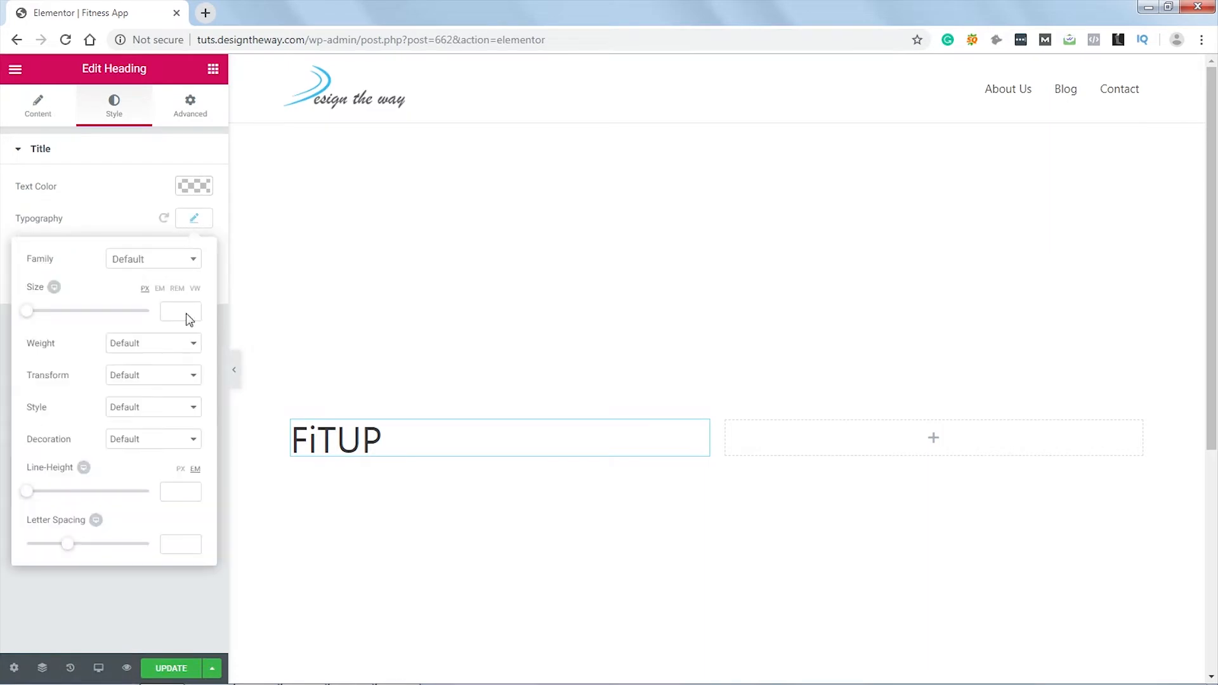
{"action": "type", "text": "40"}
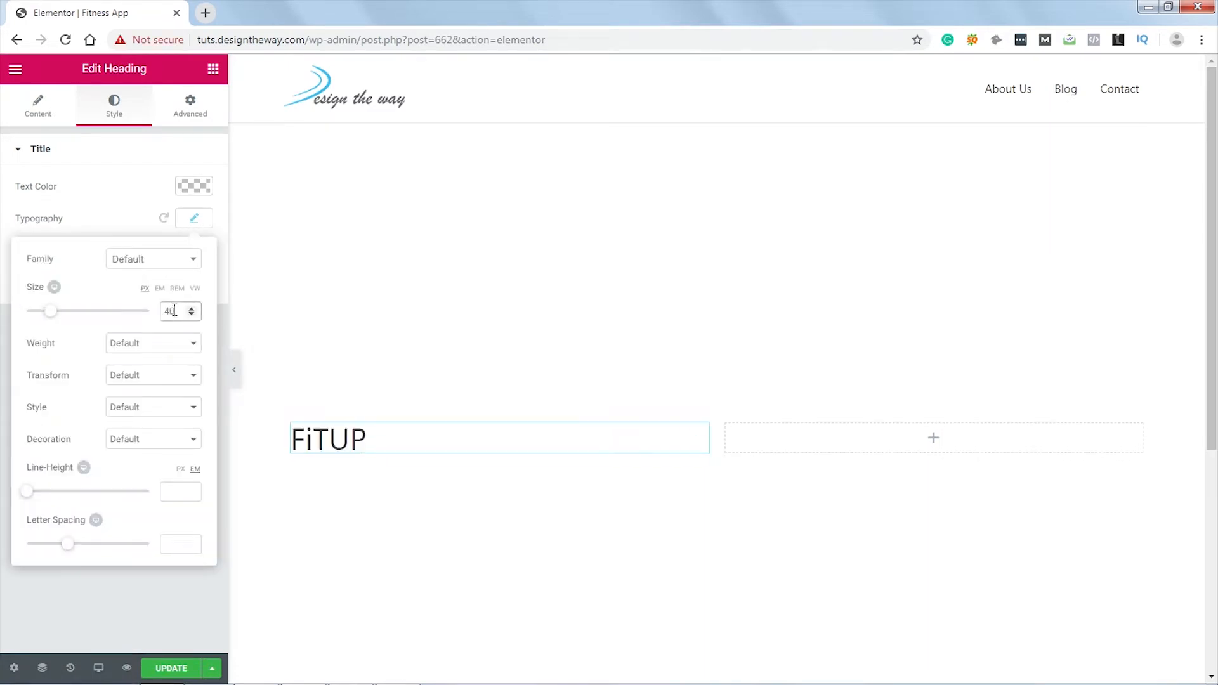
{"action": "left_click", "coordinate": [158, 344]}
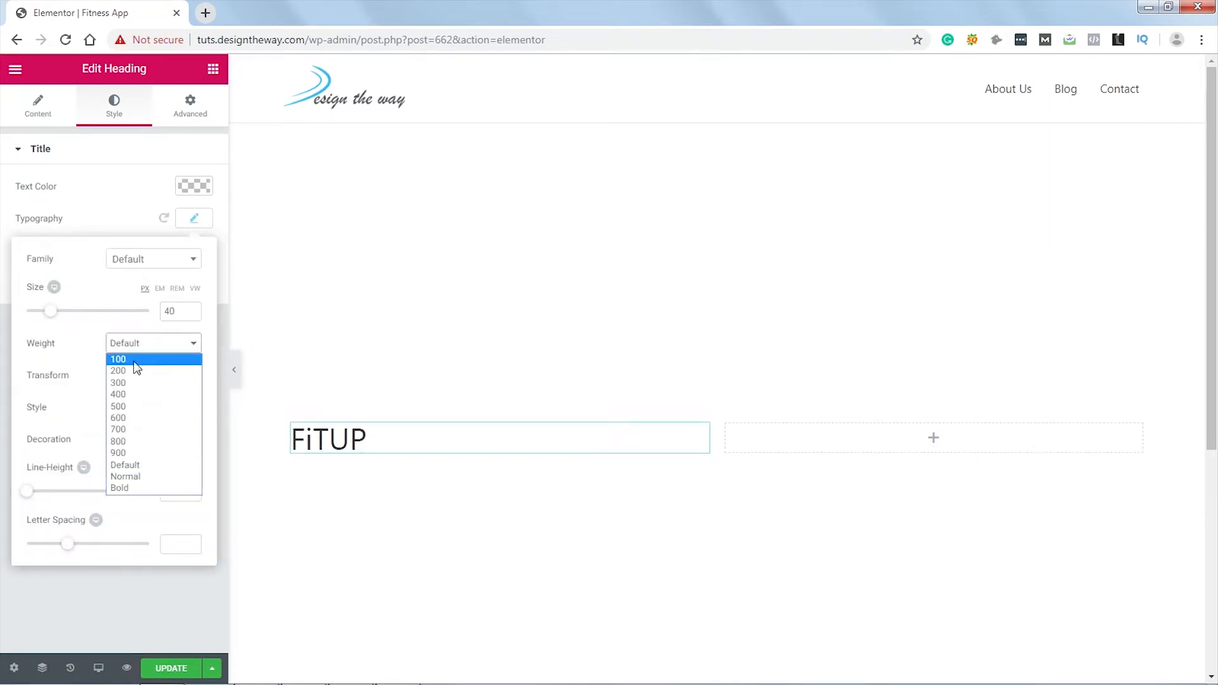
{"action": "left_click", "coordinate": [134, 358]}
{"action": "left_click", "coordinate": [194, 220]}
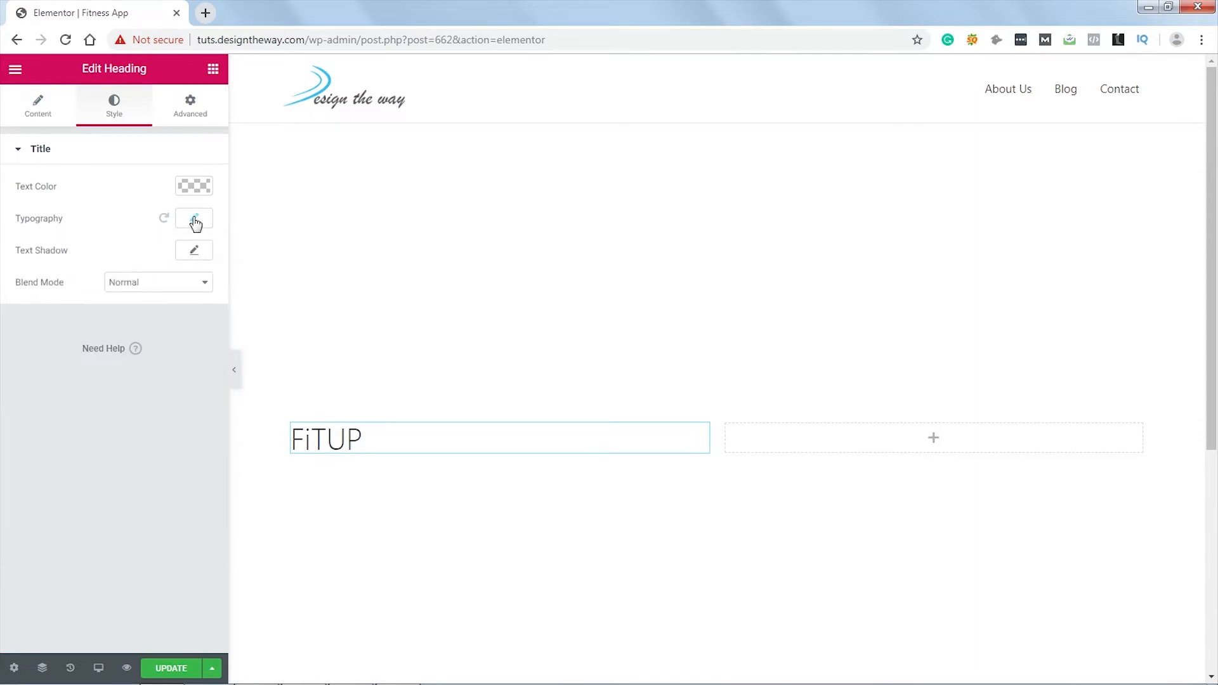
{"action": "left_click", "coordinate": [195, 187]}
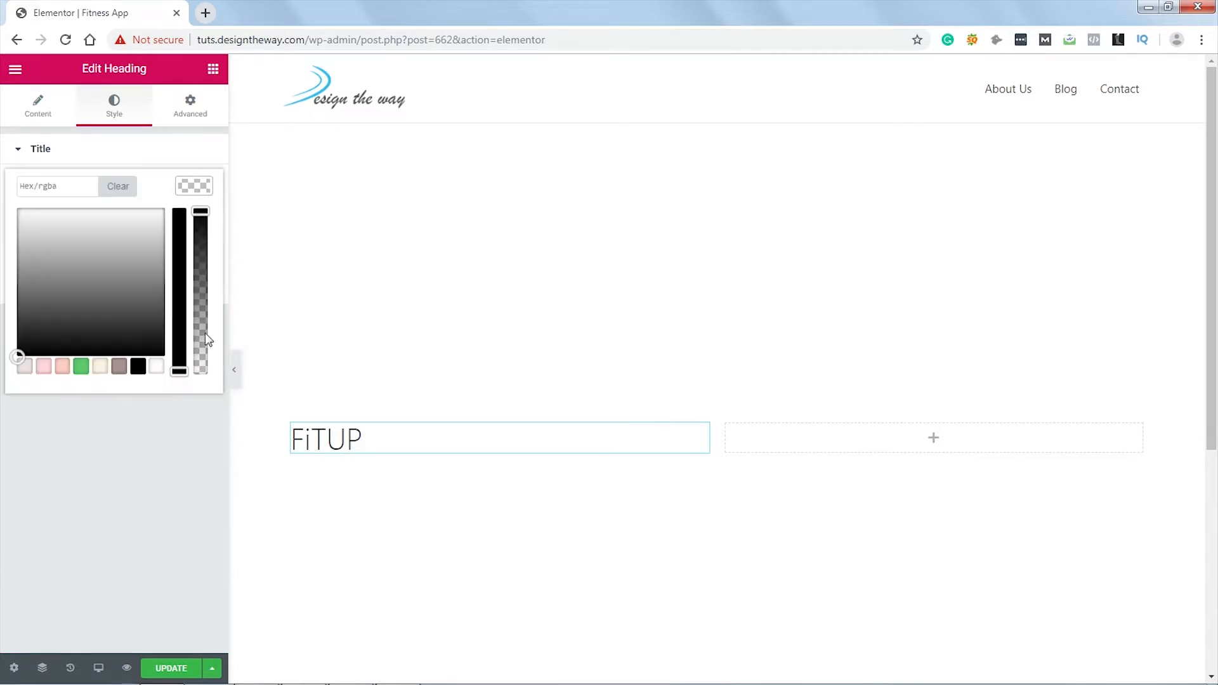
{"action": "left_click", "coordinate": [137, 368]}
{"action": "left_click", "coordinate": [200, 191]}
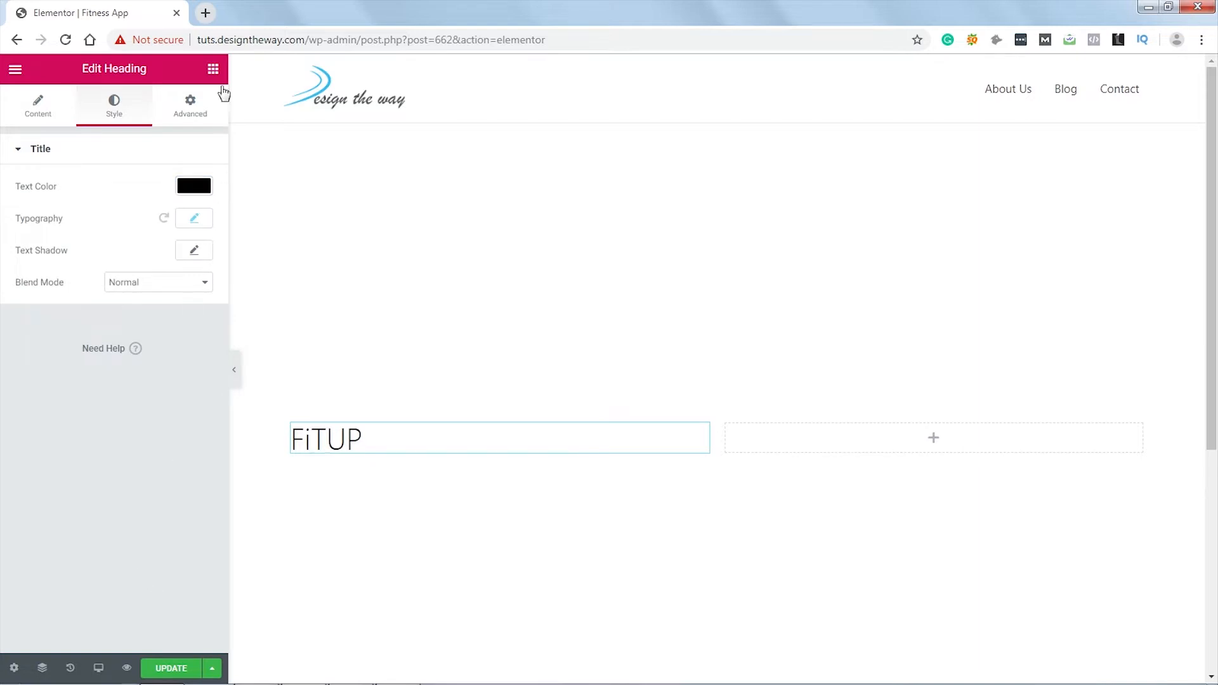
Step: Add a text editor below the FiTUP heading and replace its placeholder with "The only fitness app you will need"
{"action": "left_click", "coordinate": [213, 69]}
{"action": "left_click_drag", "start_coordinate": [164, 291], "coordinate": [366, 456]}
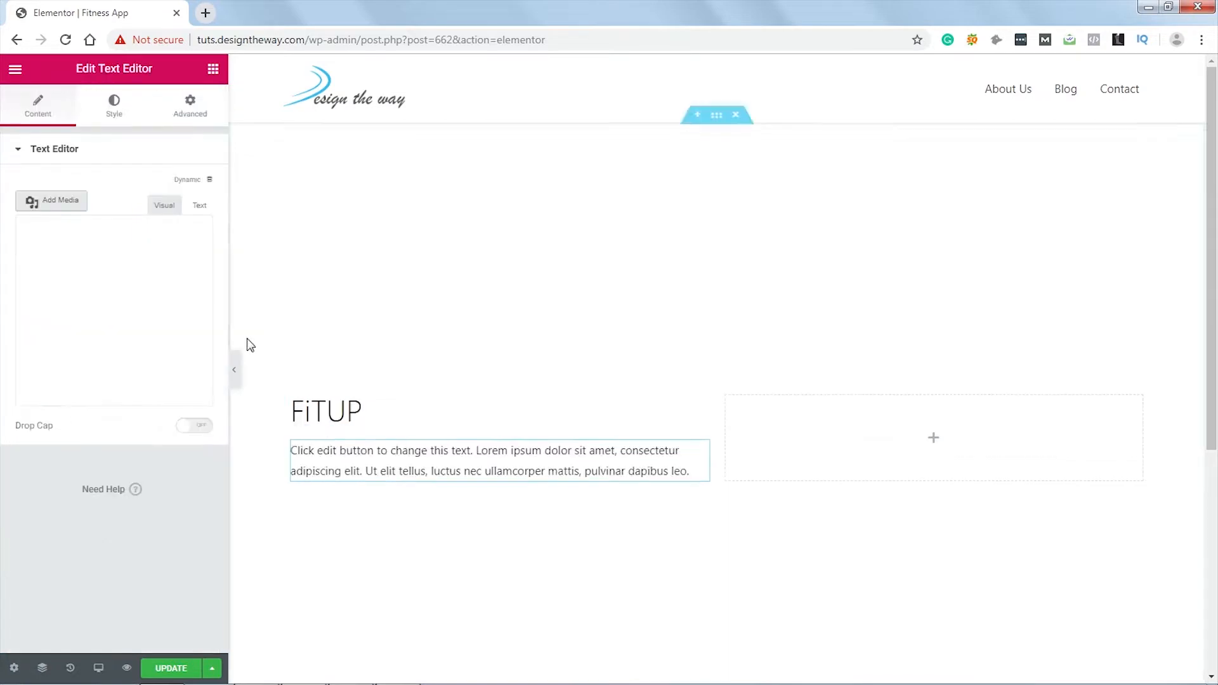
{"action": "triple_click", "coordinate": [30, 294]}
{"action": "type", "text": "The only "}
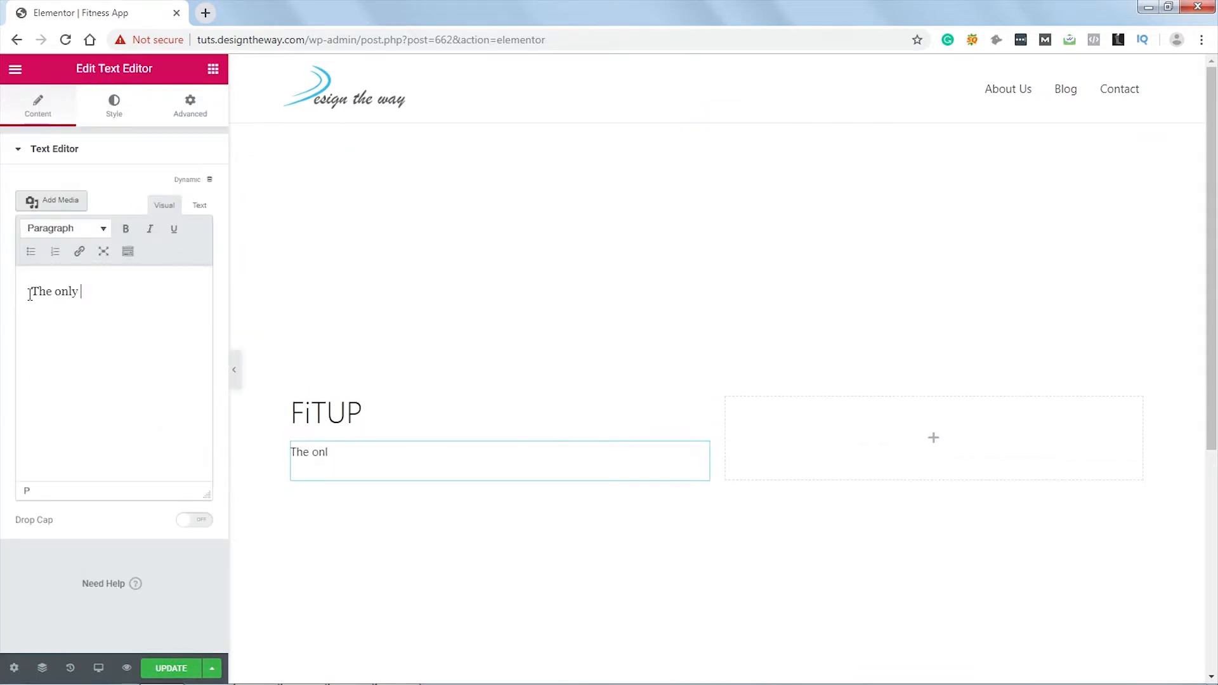
{"action": "type", "text": "fitness app you will need"}
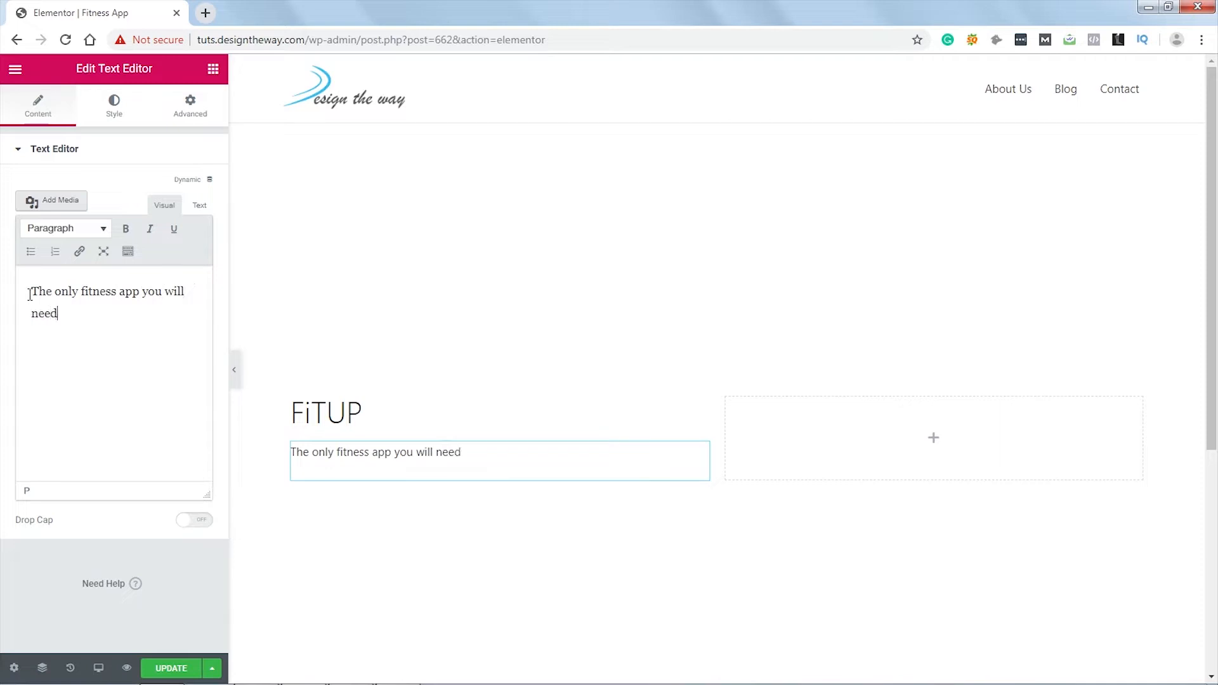
Step: Make the tagline text below the heading black with a font size of 20 px
{"action": "left_click", "coordinate": [114, 106]}
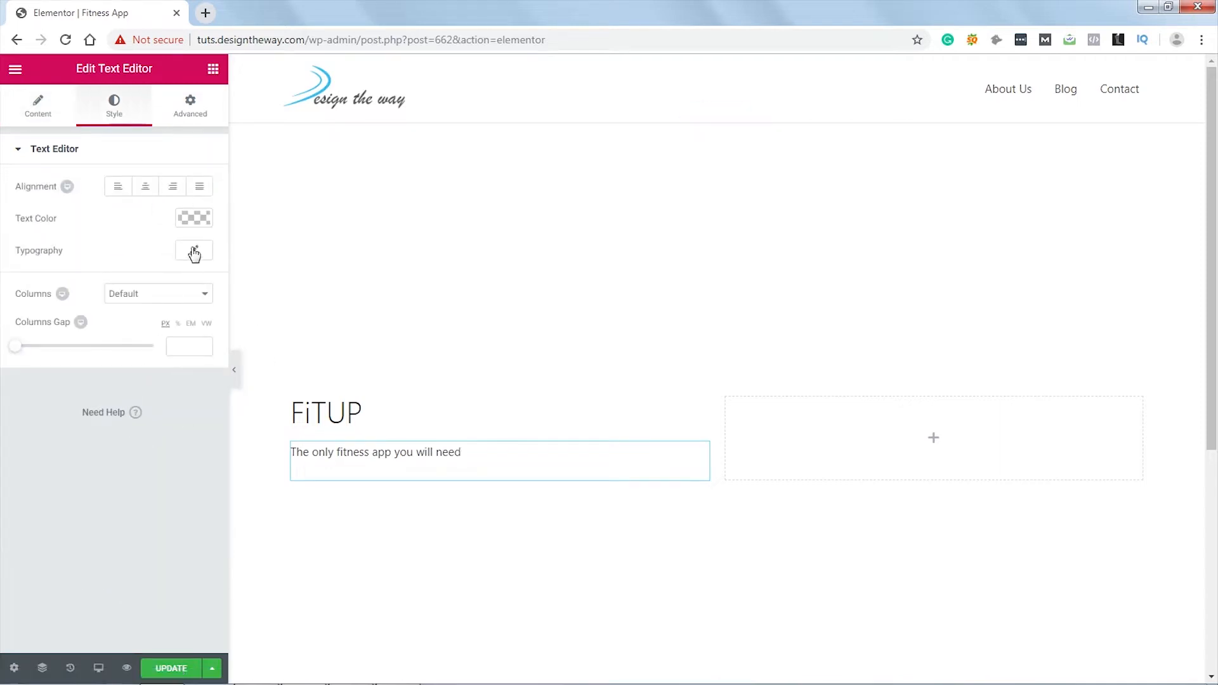
{"action": "left_click", "coordinate": [199, 220]}
{"action": "left_click", "coordinate": [139, 400]}
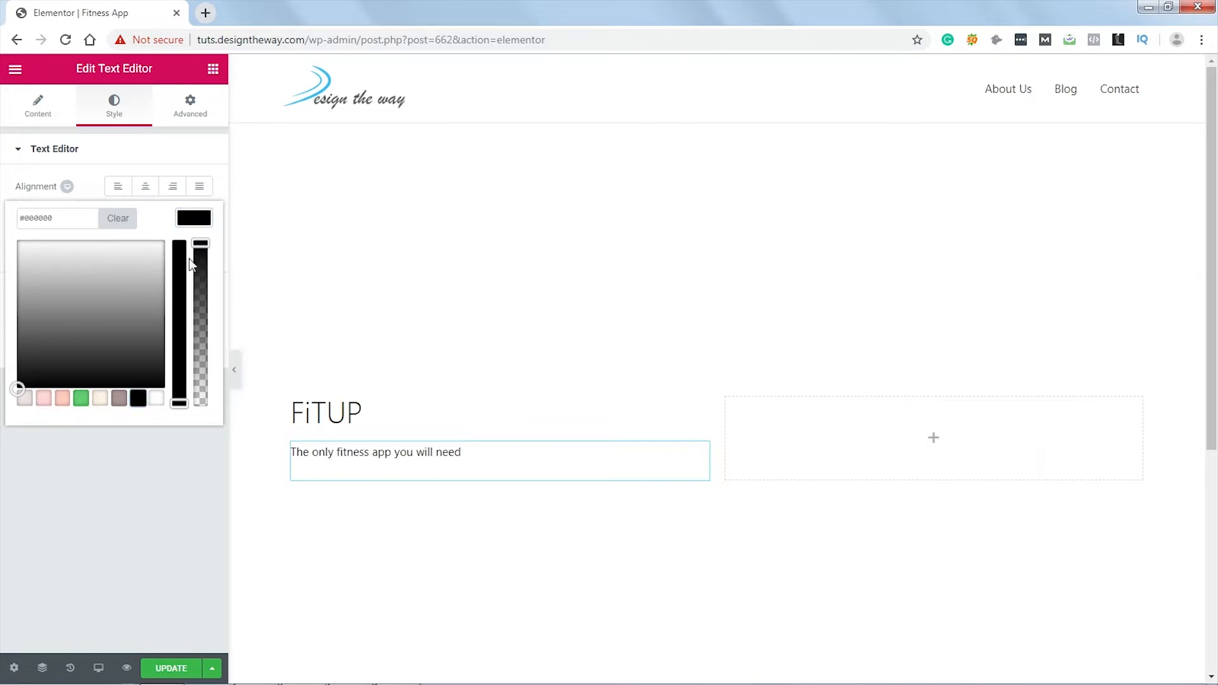
{"action": "left_click", "coordinate": [195, 220]}
{"action": "left_click", "coordinate": [195, 251]}
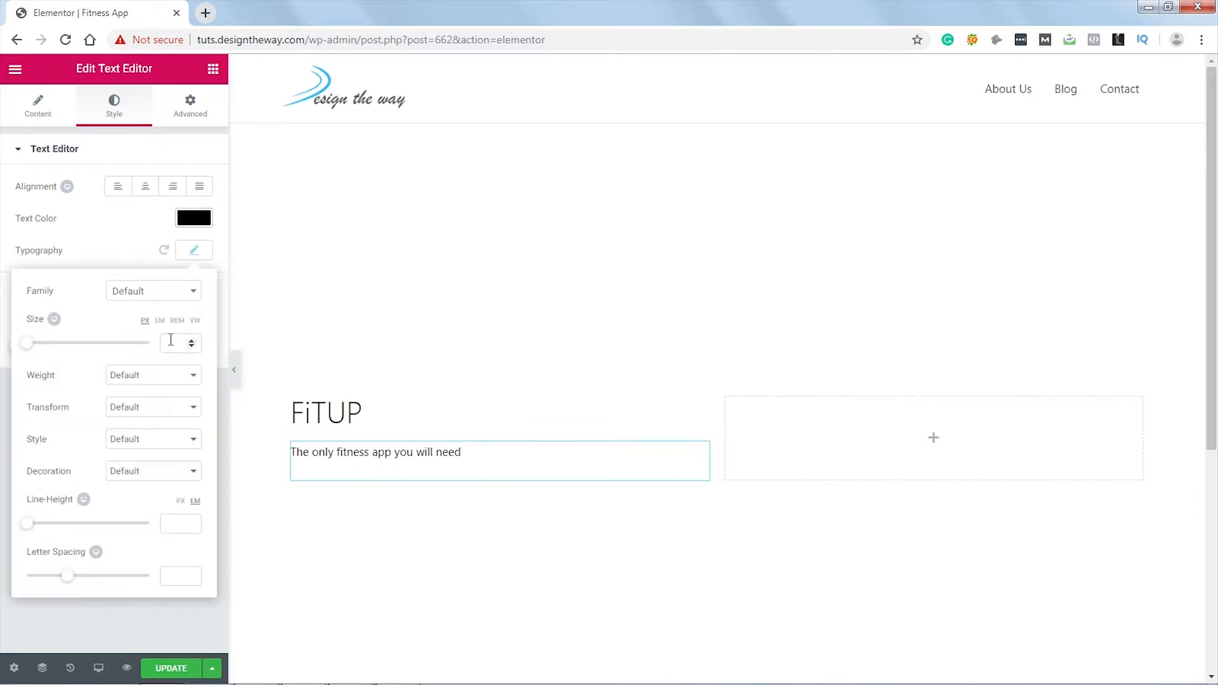
{"action": "type", "text": "20"}
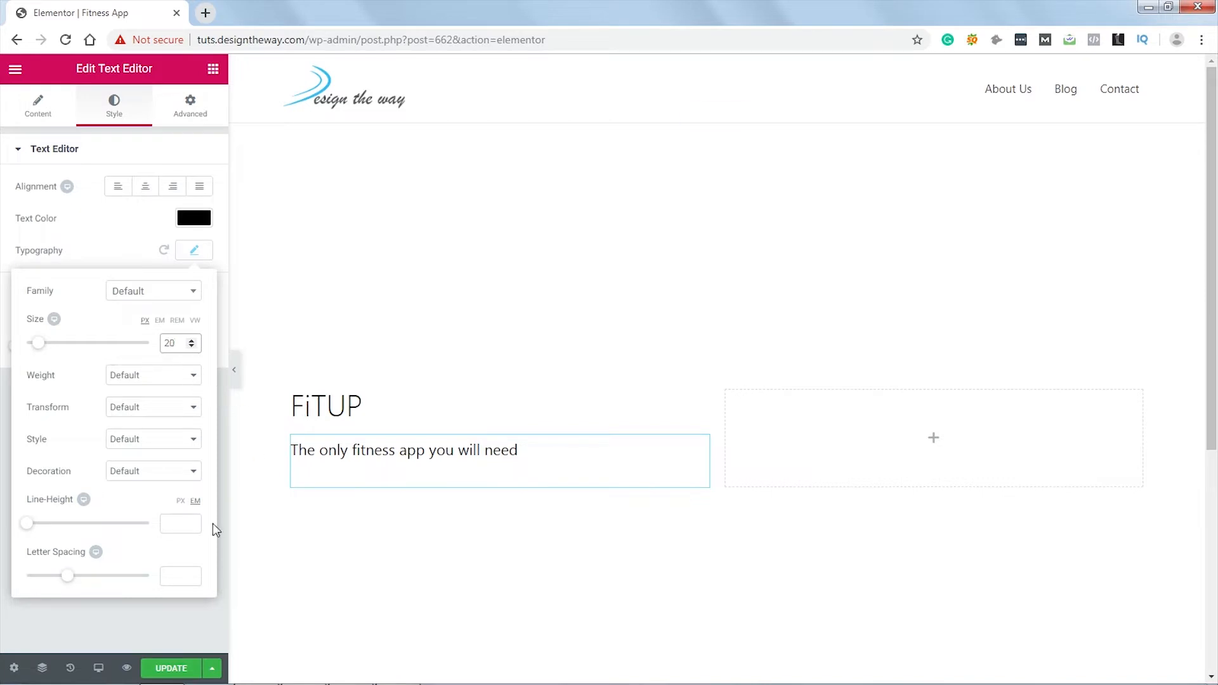
{"action": "left_click", "coordinate": [193, 252]}
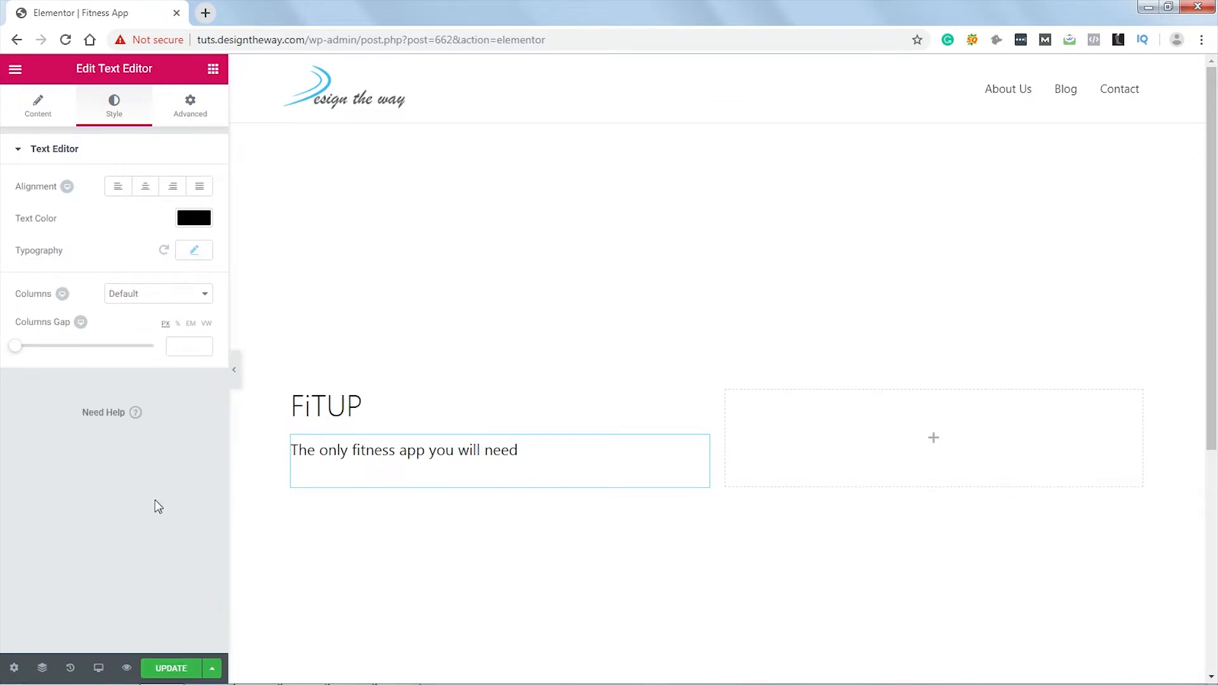
Step: Unlink the tagline's margin values and set its bottom margin to -40 px
{"action": "left_click", "coordinate": [190, 109]}
{"action": "left_click", "coordinate": [192, 207]}
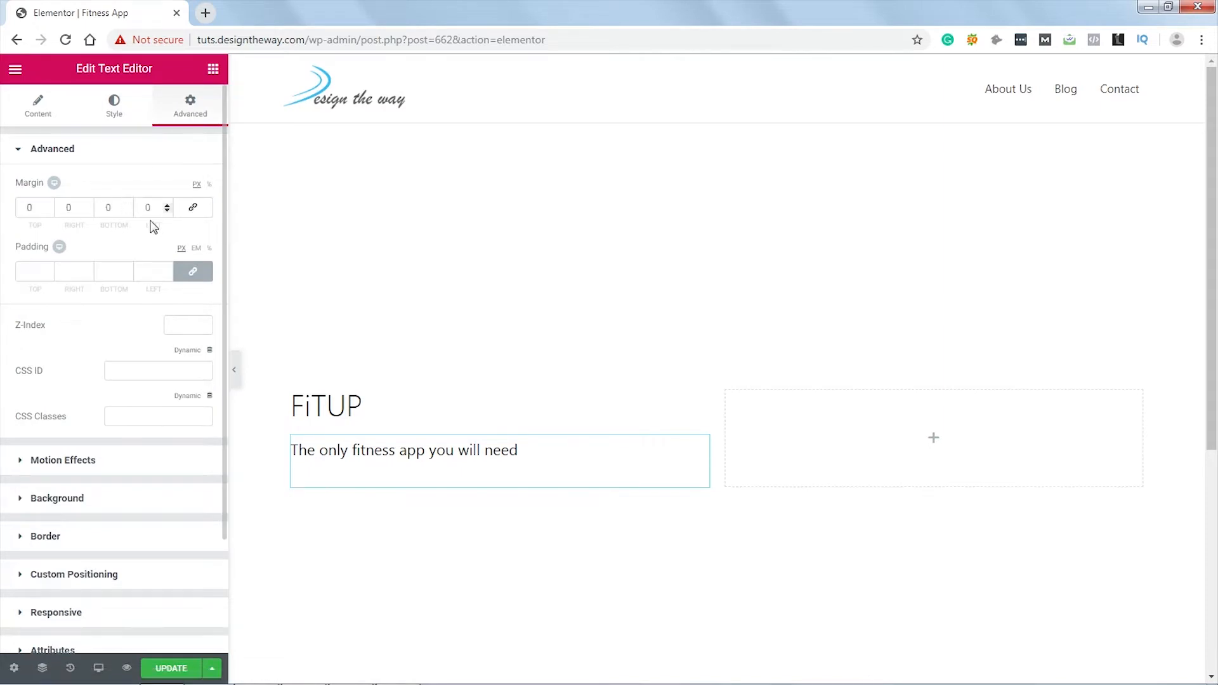
{"action": "left_click", "coordinate": [127, 210]}
{"action": "left_click_drag", "start_coordinate": [128, 211], "coordinate": [128, 211]}
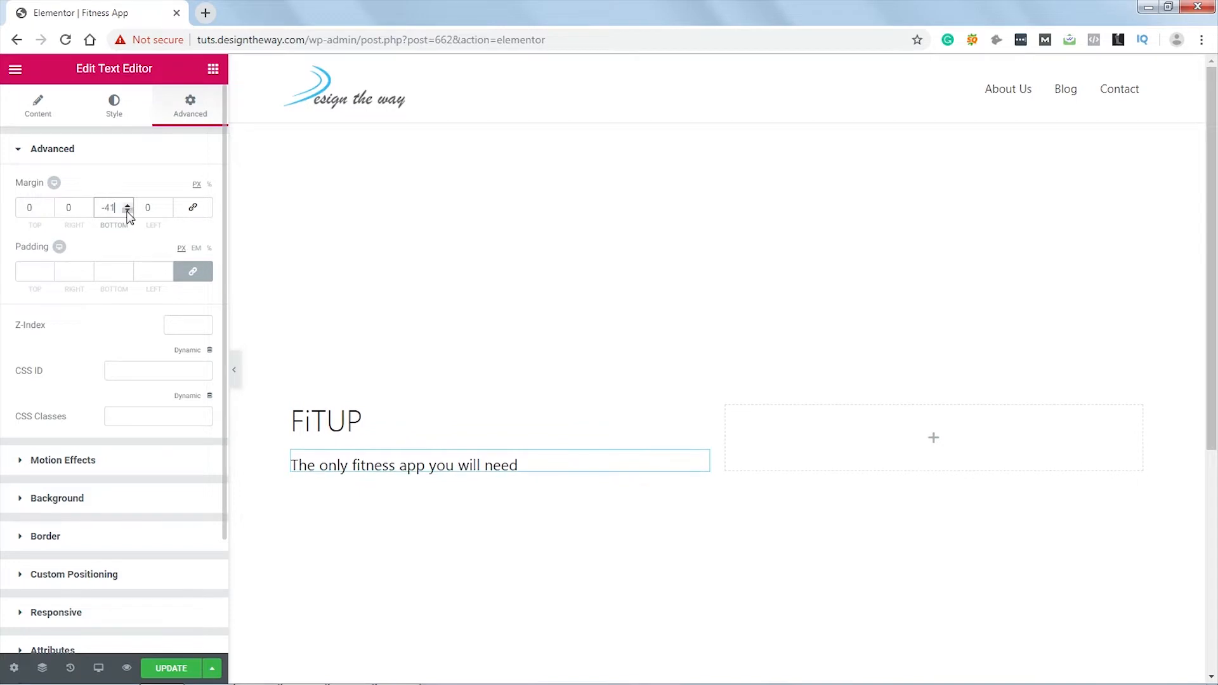
{"action": "left_click", "coordinate": [128, 205]}
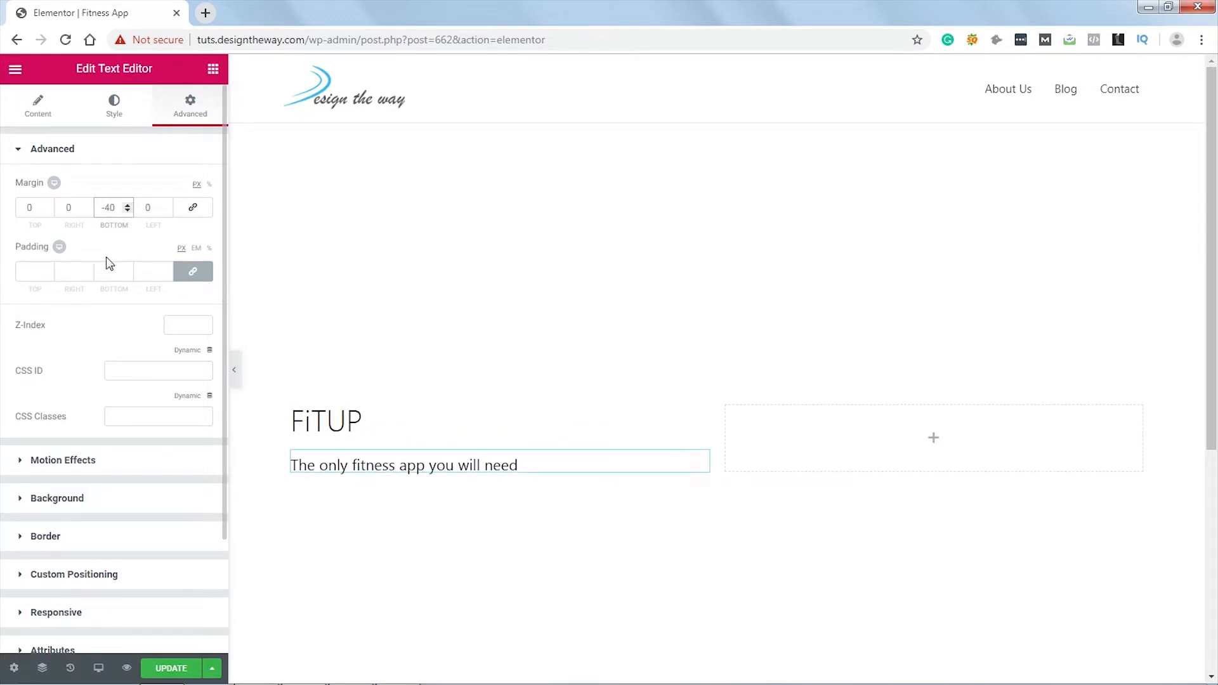
Step: Add another text editor with its placeholder text below the tagline, and a button beneath it
{"action": "left_click", "coordinate": [213, 70]}
{"action": "left_click_drag", "start_coordinate": [163, 282], "coordinate": [331, 476]}
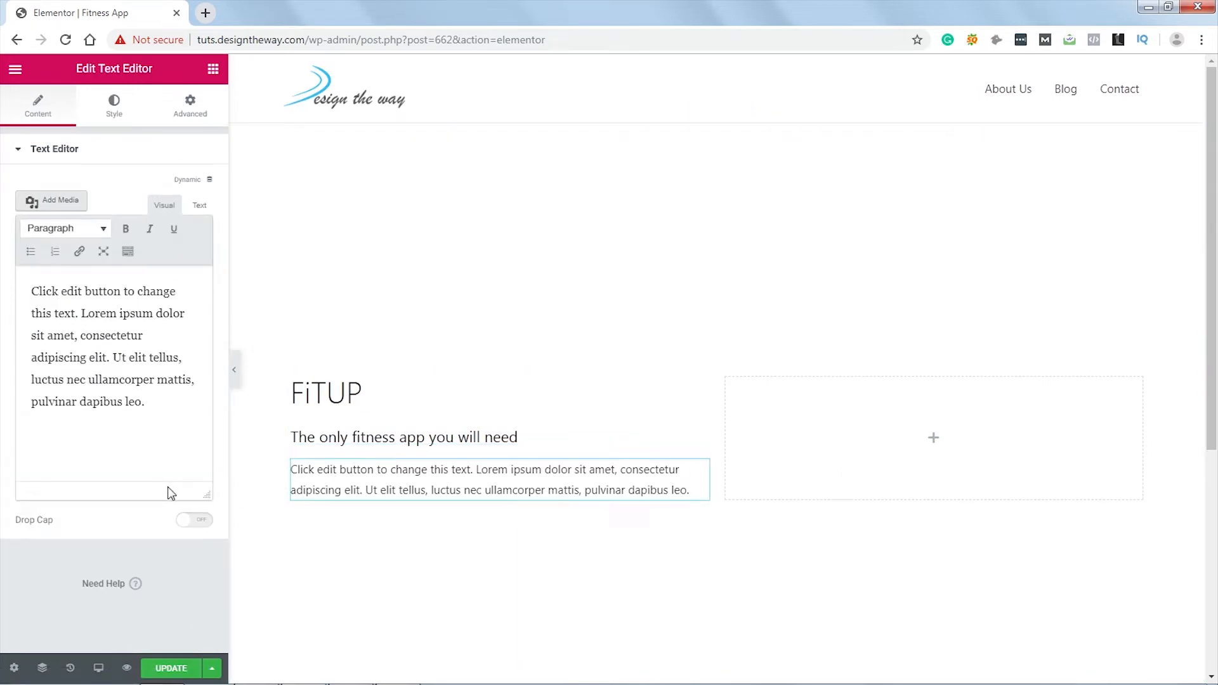
{"action": "left_click", "coordinate": [213, 68]}
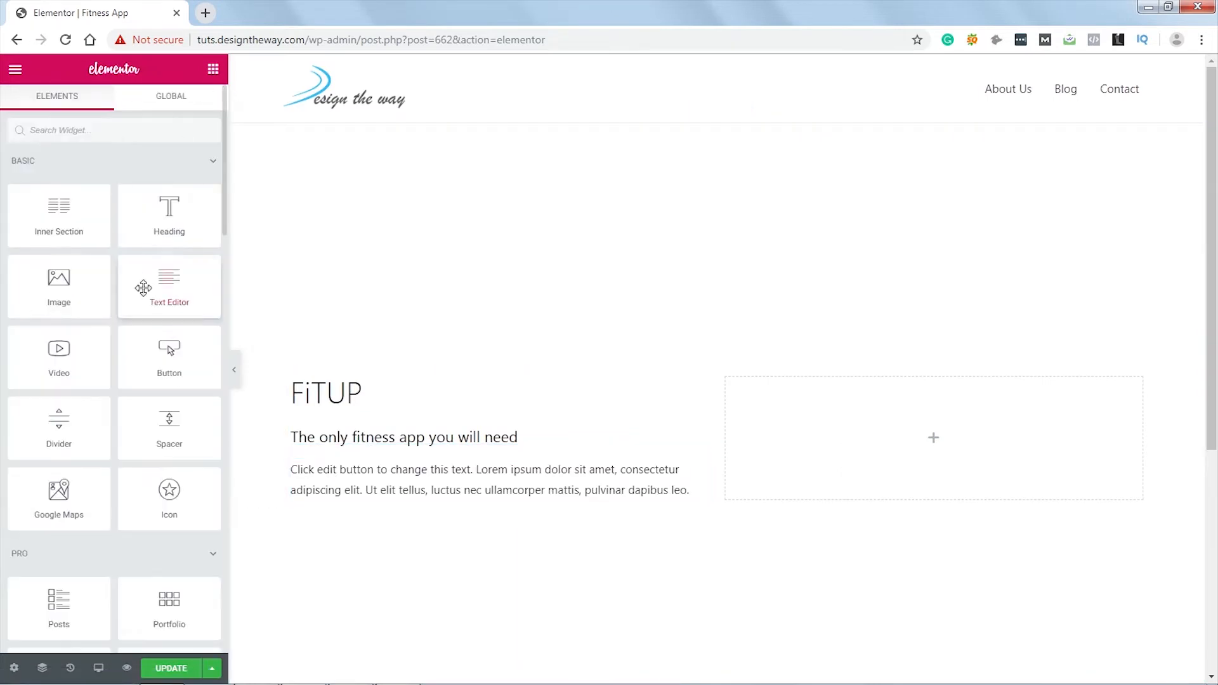
{"action": "left_click_drag", "start_coordinate": [169, 351], "coordinate": [294, 518]}
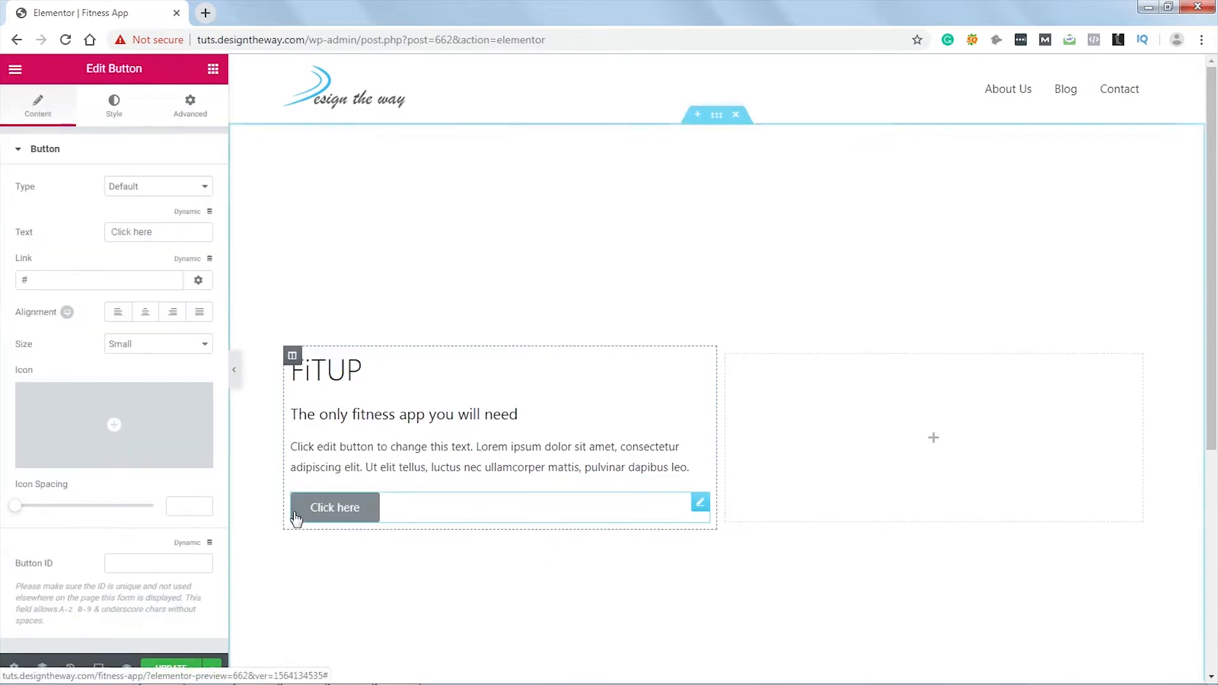
Step: Set the button's text to "Download Now" and its size to Medium
{"action": "double_click", "coordinate": [144, 233]}
{"action": "left_click_drag", "start_coordinate": [105, 237], "coordinate": [103, 236]}
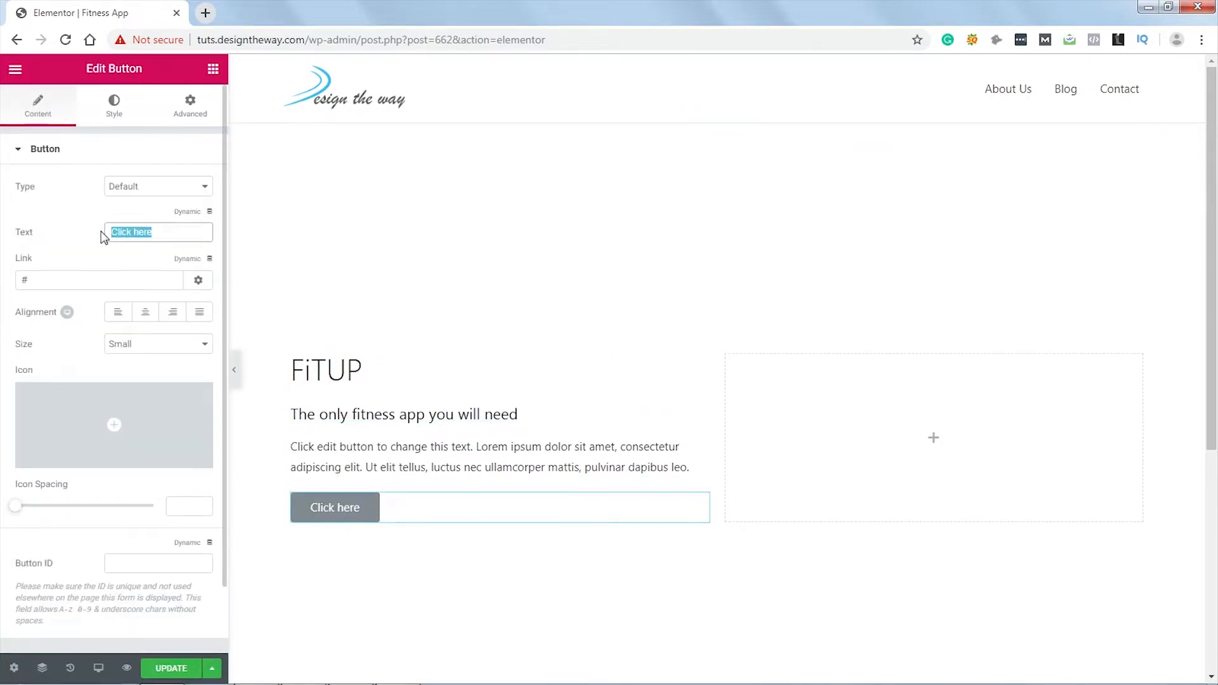
{"action": "type", "text": "Download Now"}
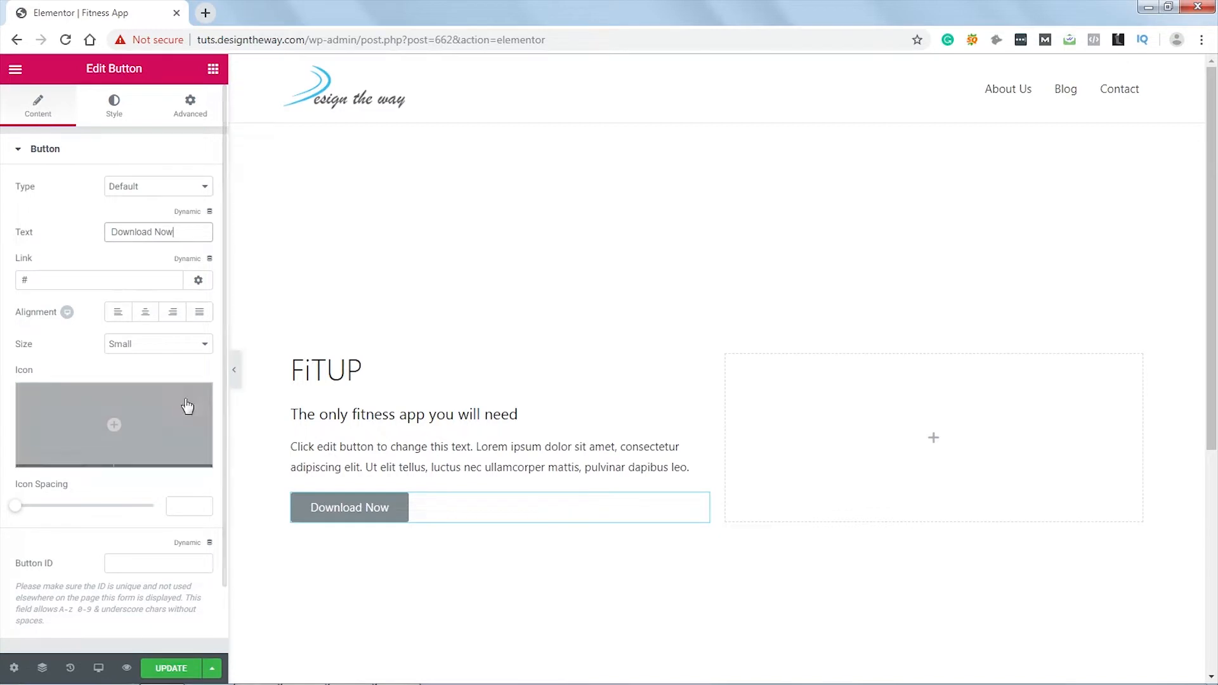
{"action": "left_click", "coordinate": [194, 349]}
{"action": "left_click", "coordinate": [160, 382]}
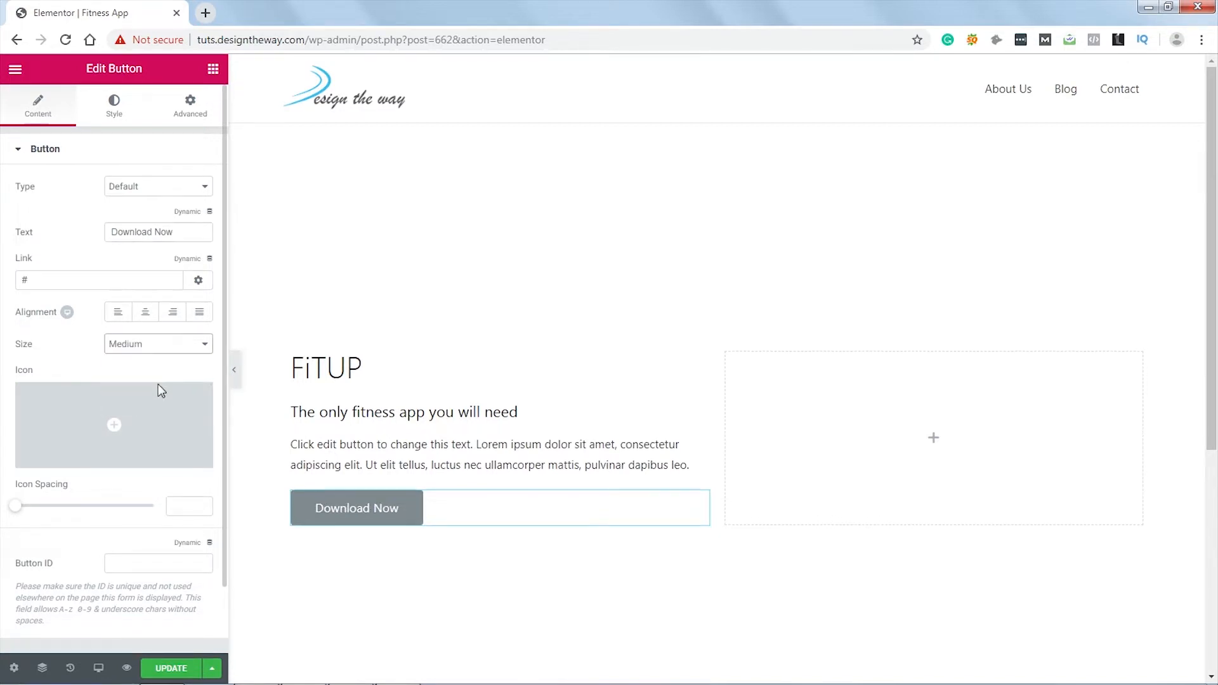
Step: Set the Download Now button's background color to purple using the copied color code
{"action": "left_click", "coordinate": [114, 113]}
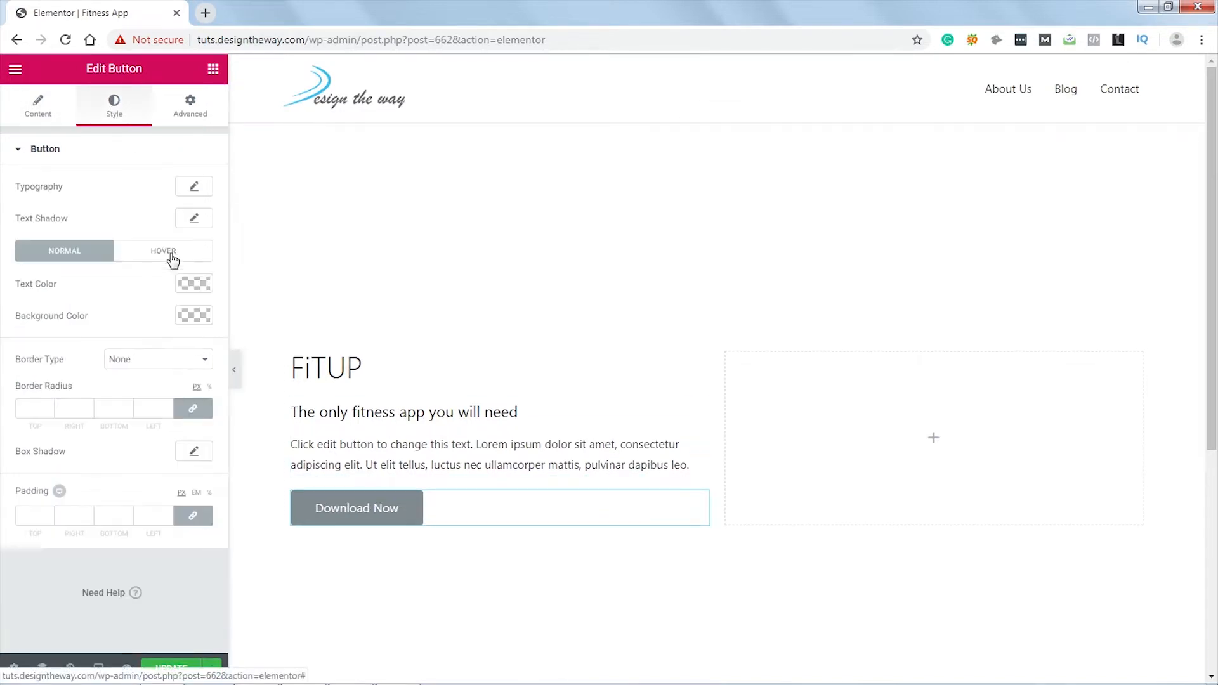
{"action": "left_click", "coordinate": [194, 316]}
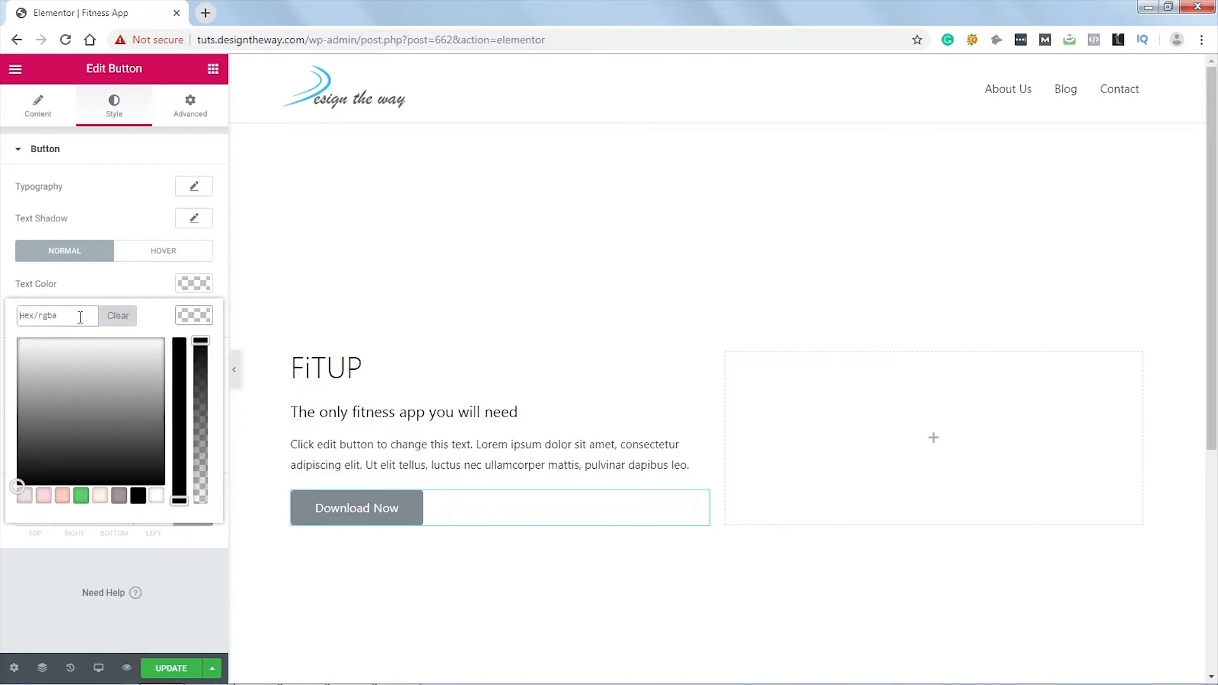
{"action": "key", "text": "ctrl+v"}
{"action": "left_click", "coordinate": [200, 320]}
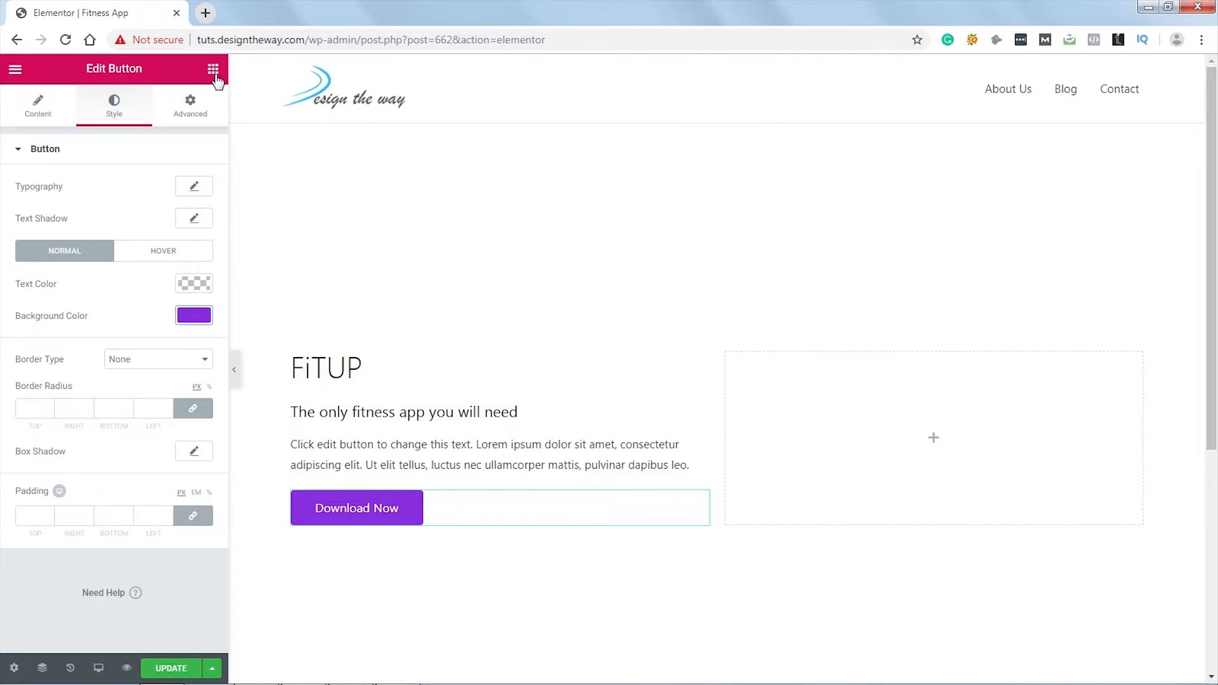
Step: Add hero-phone.png as an image in the empty column beside the text, with its image size set to Full
{"action": "left_click", "coordinate": [214, 69]}
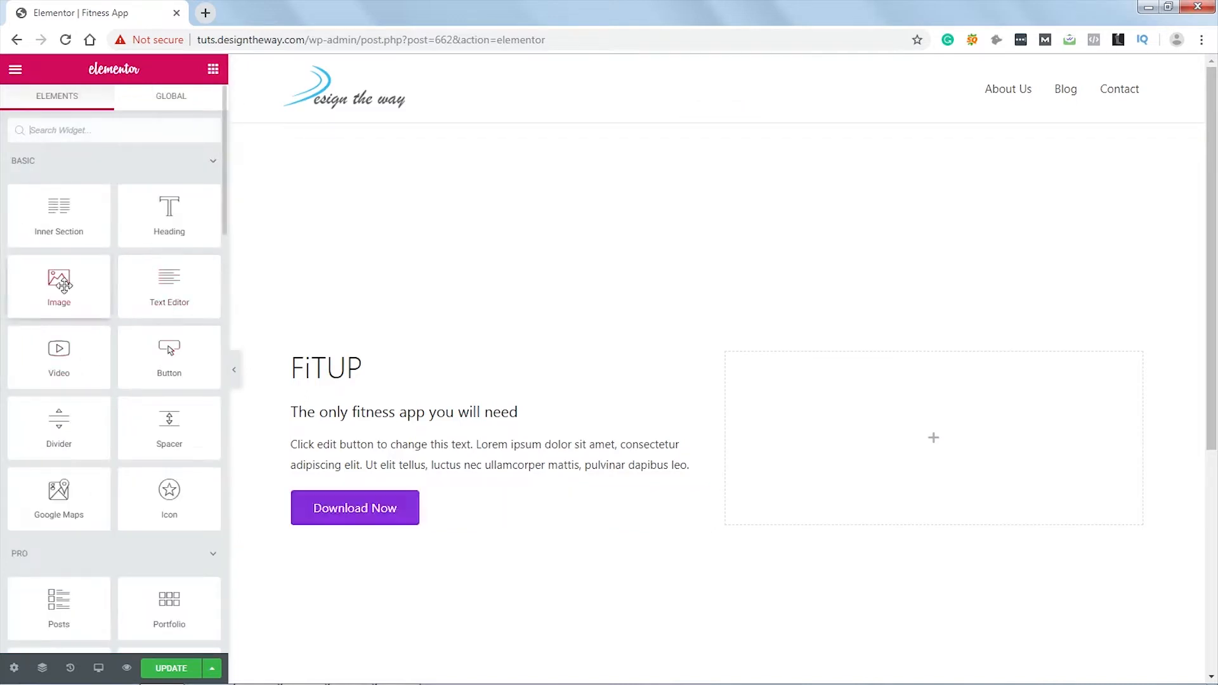
{"action": "left_click_drag", "start_coordinate": [63, 285], "coordinate": [919, 424]}
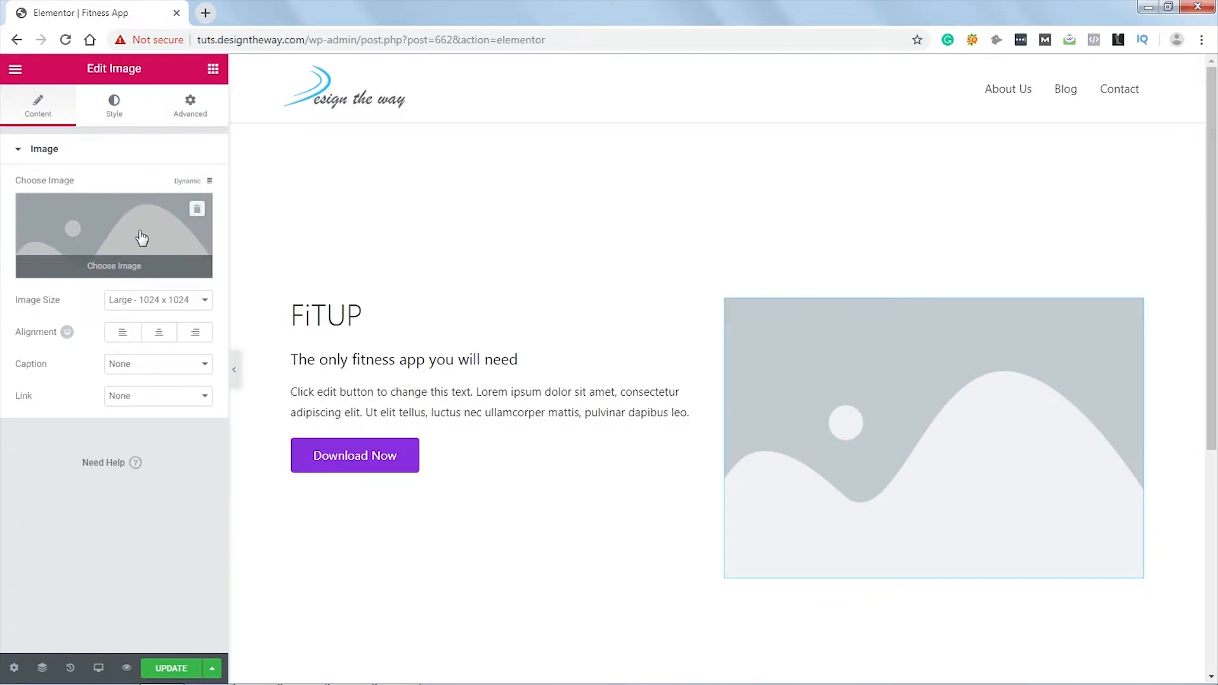
{"action": "left_click", "coordinate": [142, 237]}
{"action": "left_click", "coordinate": [642, 248]}
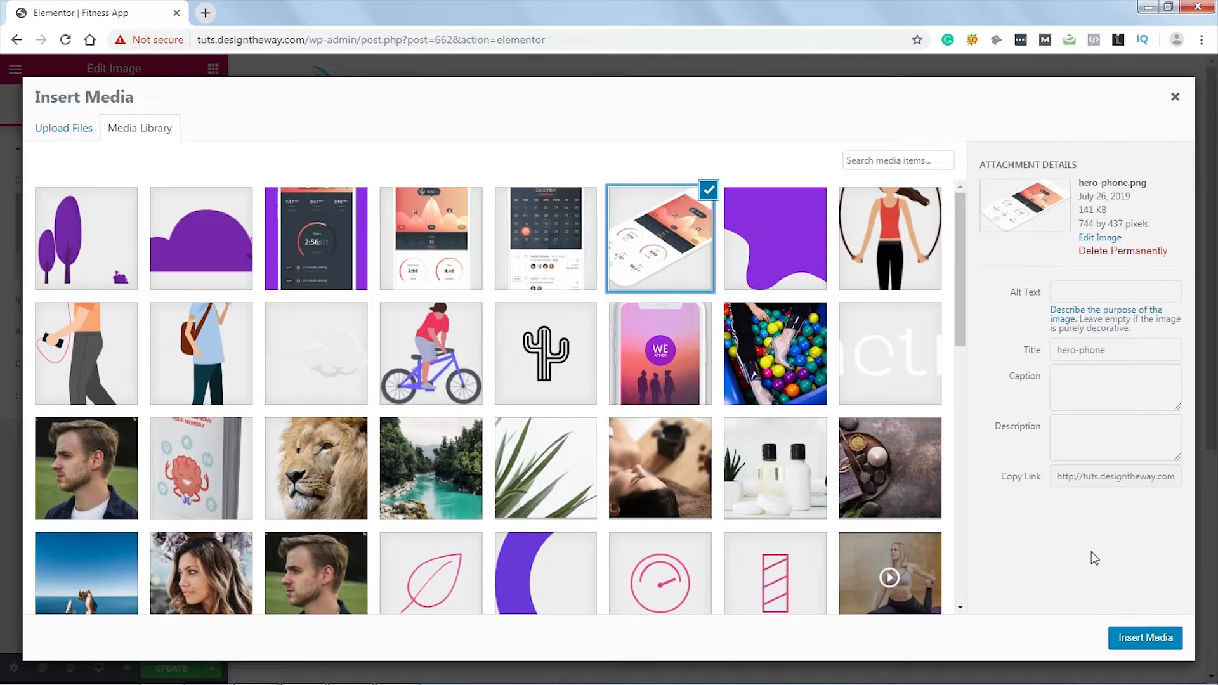
{"action": "left_click", "coordinate": [1142, 640]}
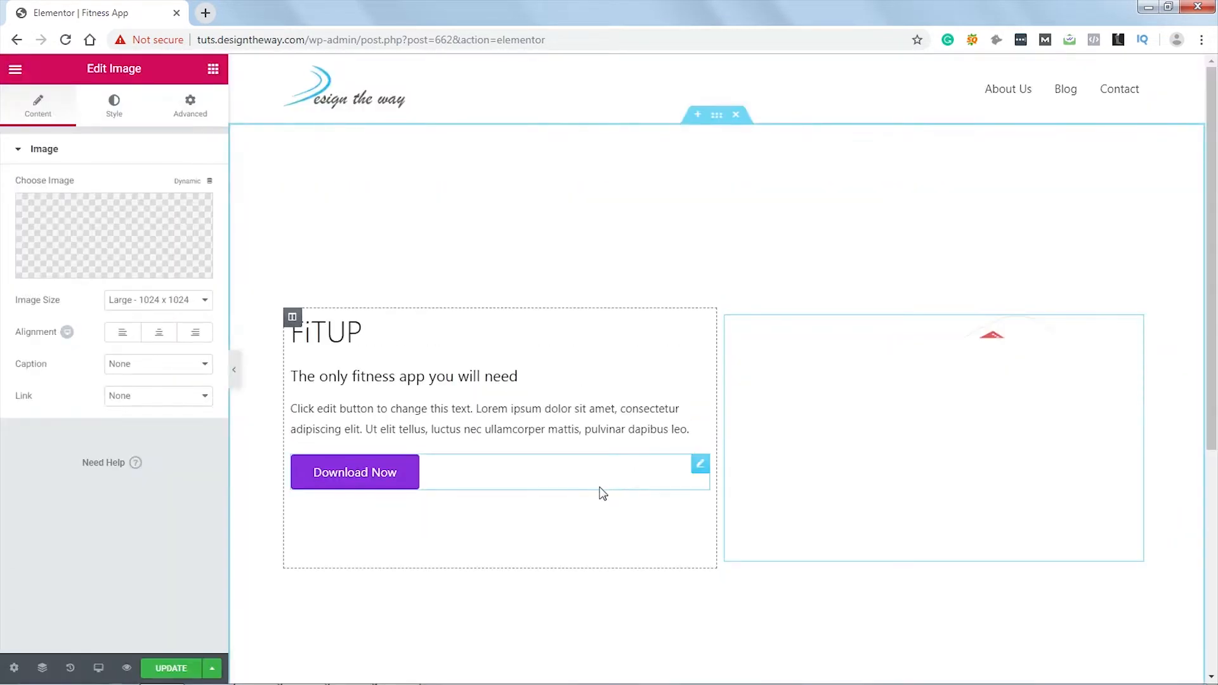
{"action": "left_click", "coordinate": [190, 303]}
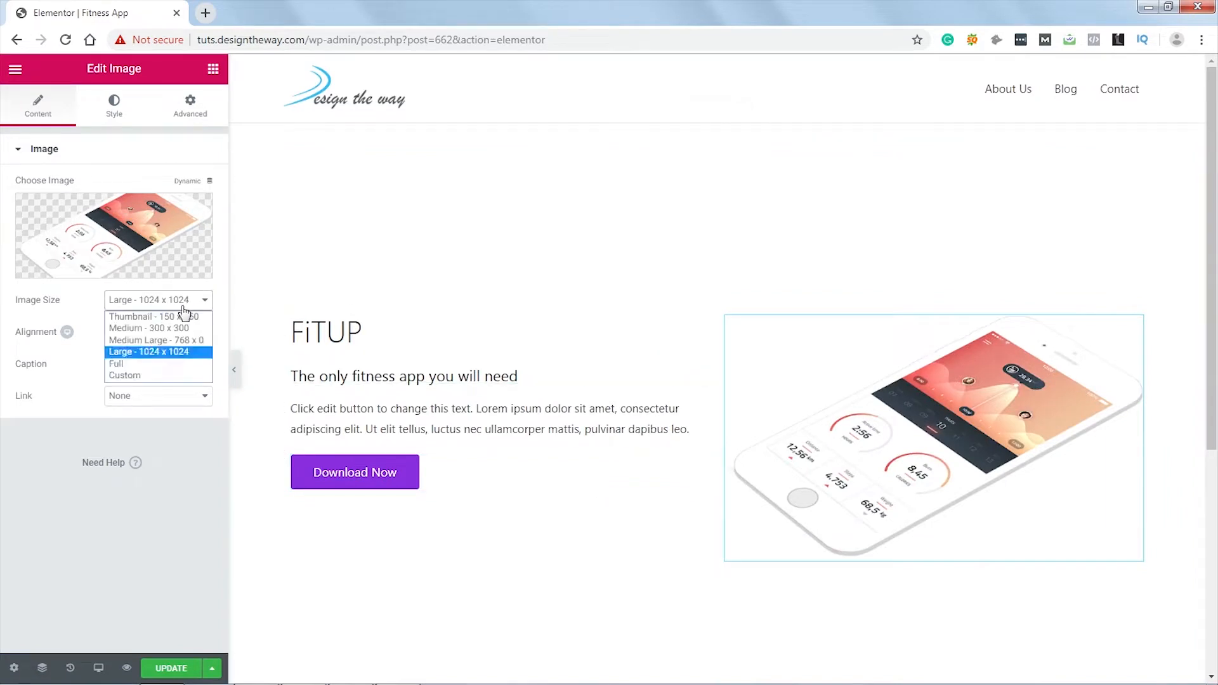
{"action": "left_click", "coordinate": [146, 363]}
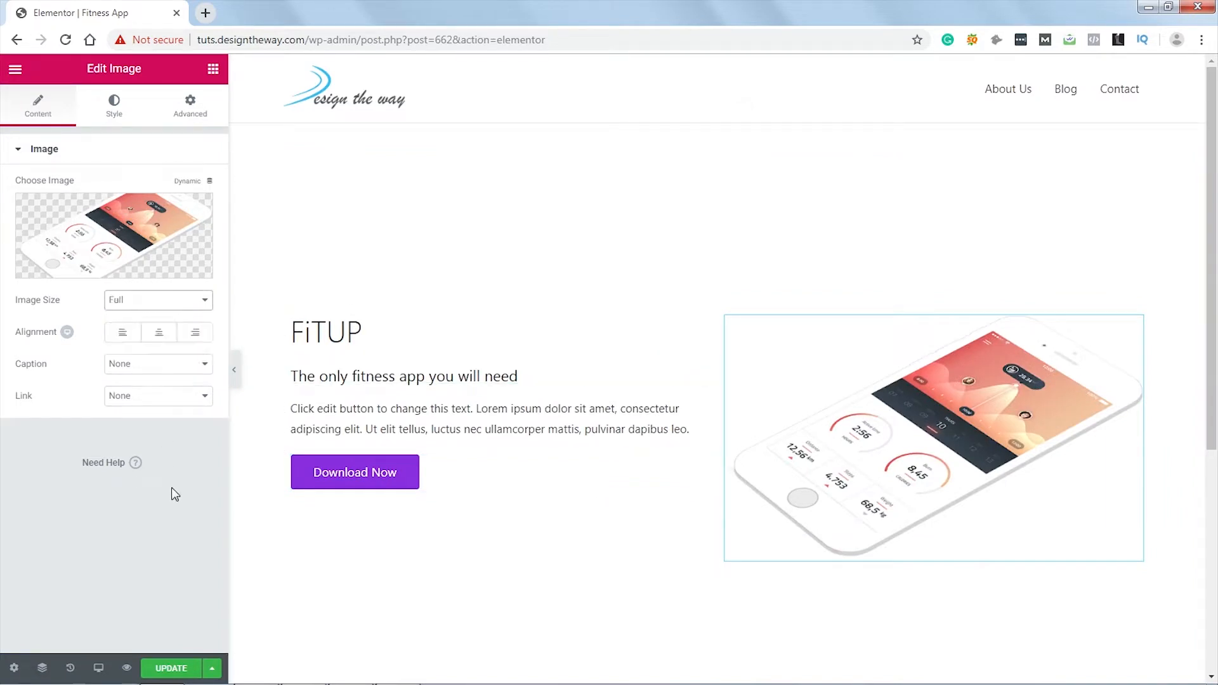
Step: Set the phone image's width to 80% and widen its column toward the text
{"action": "left_click", "coordinate": [114, 113]}
{"action": "left_click", "coordinate": [184, 207]}
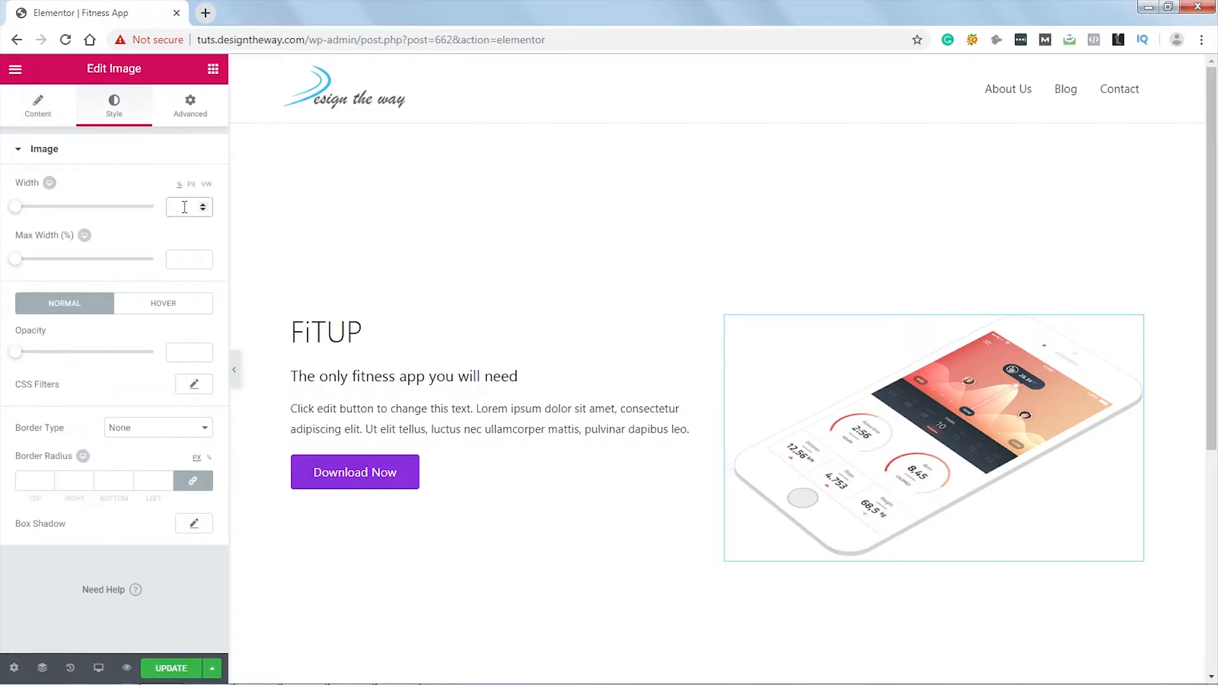
{"action": "type", "text": "80"}
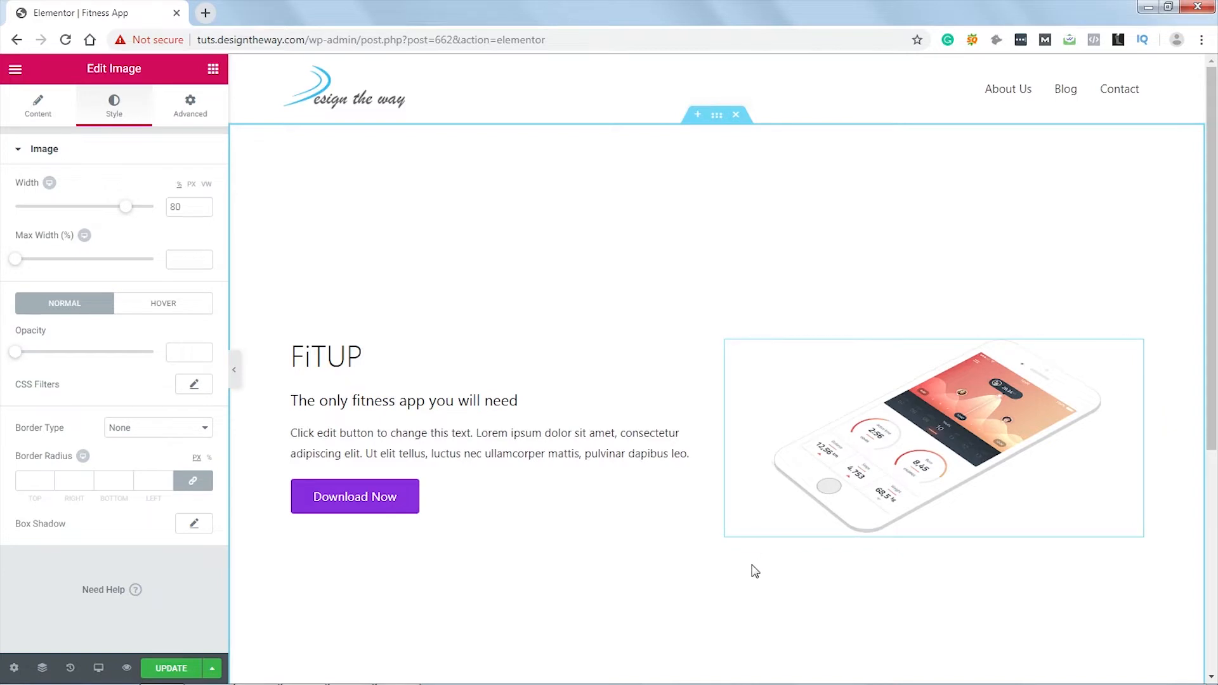
{"action": "left_click_drag", "start_coordinate": [720, 363], "coordinate": [634, 366]}
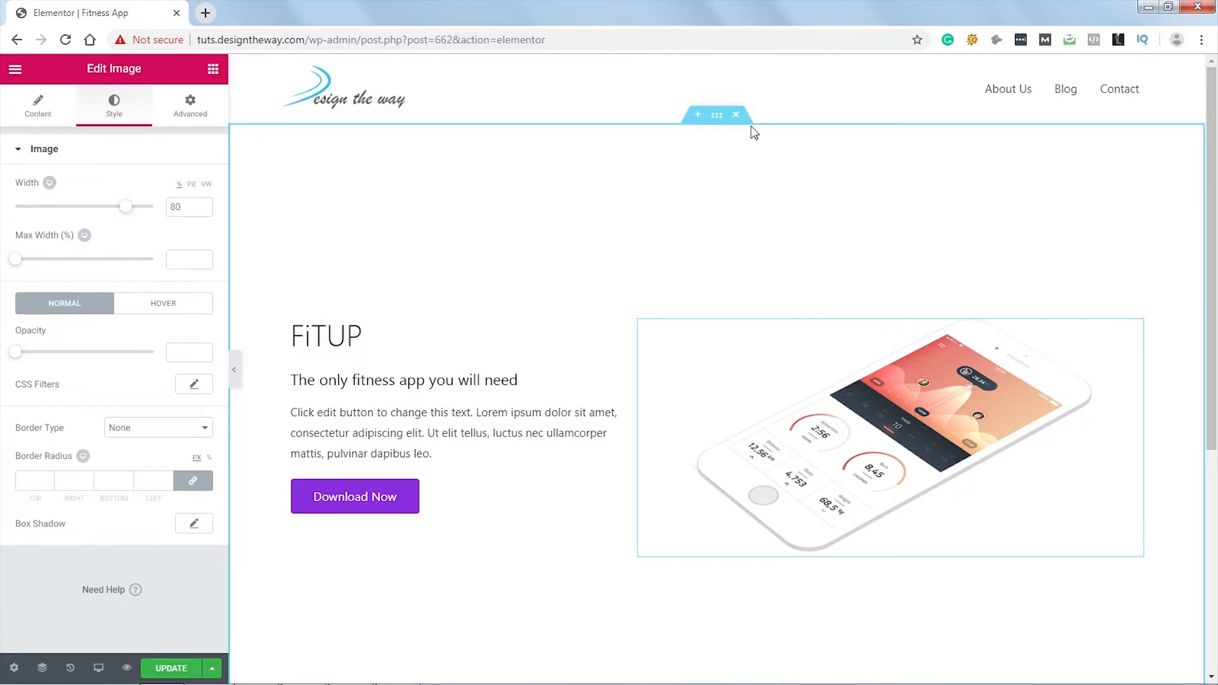
Step: Give the hero section a classic background using the hero-bg.png image from the media library
{"action": "left_click", "coordinate": [717, 116]}
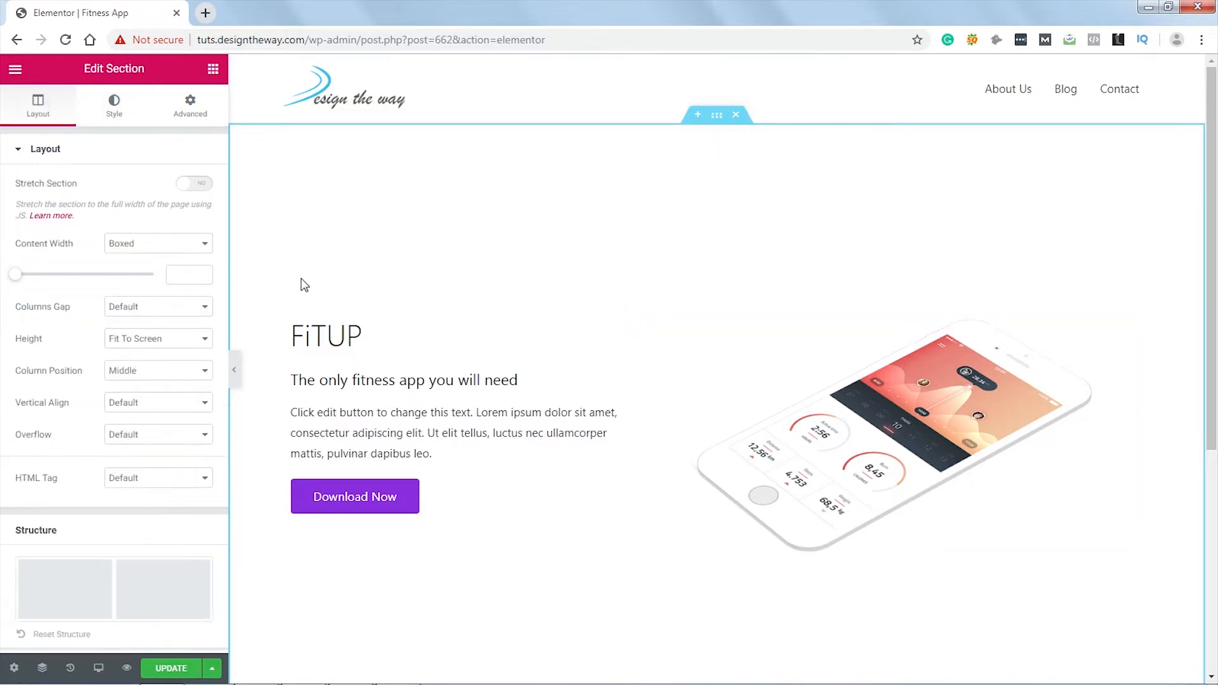
{"action": "left_click", "coordinate": [114, 105]}
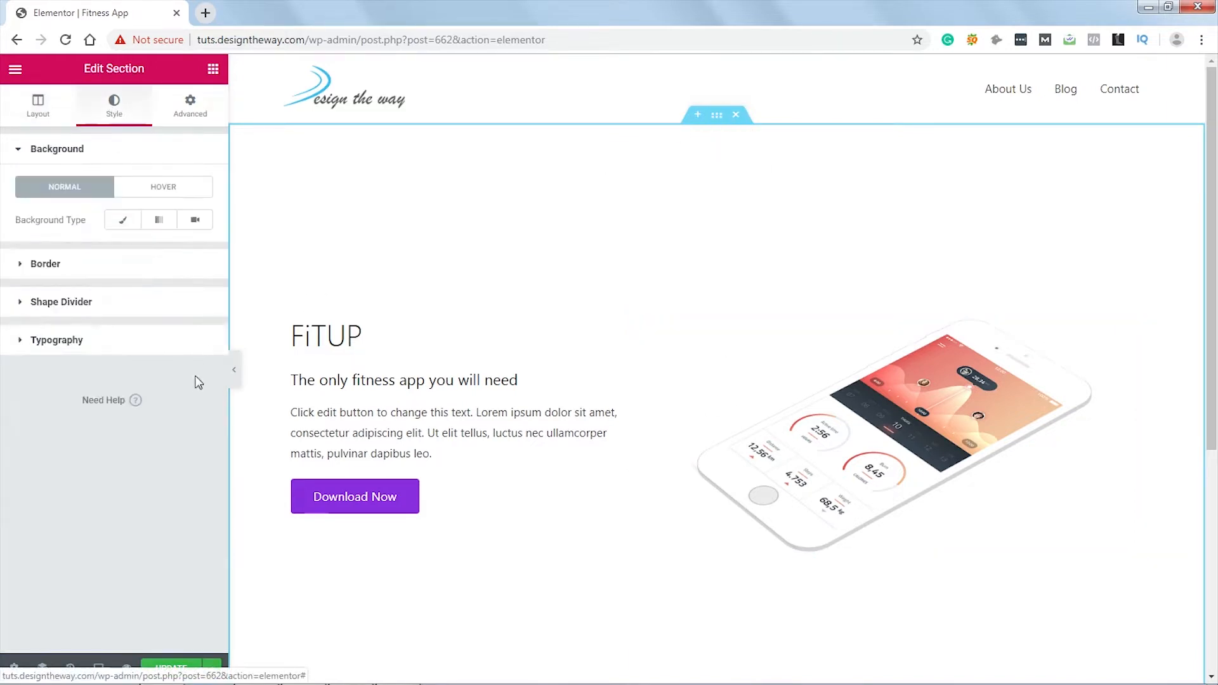
{"action": "left_click", "coordinate": [123, 223]}
{"action": "left_click", "coordinate": [143, 340]}
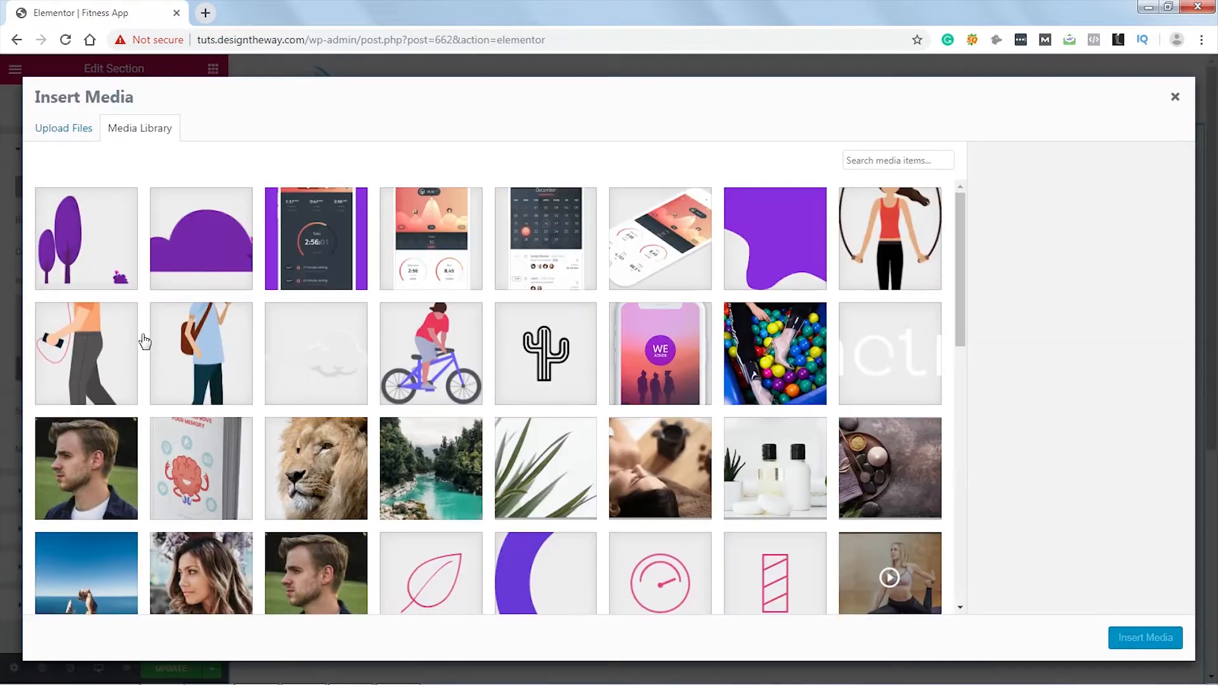
{"action": "left_click", "coordinate": [769, 245]}
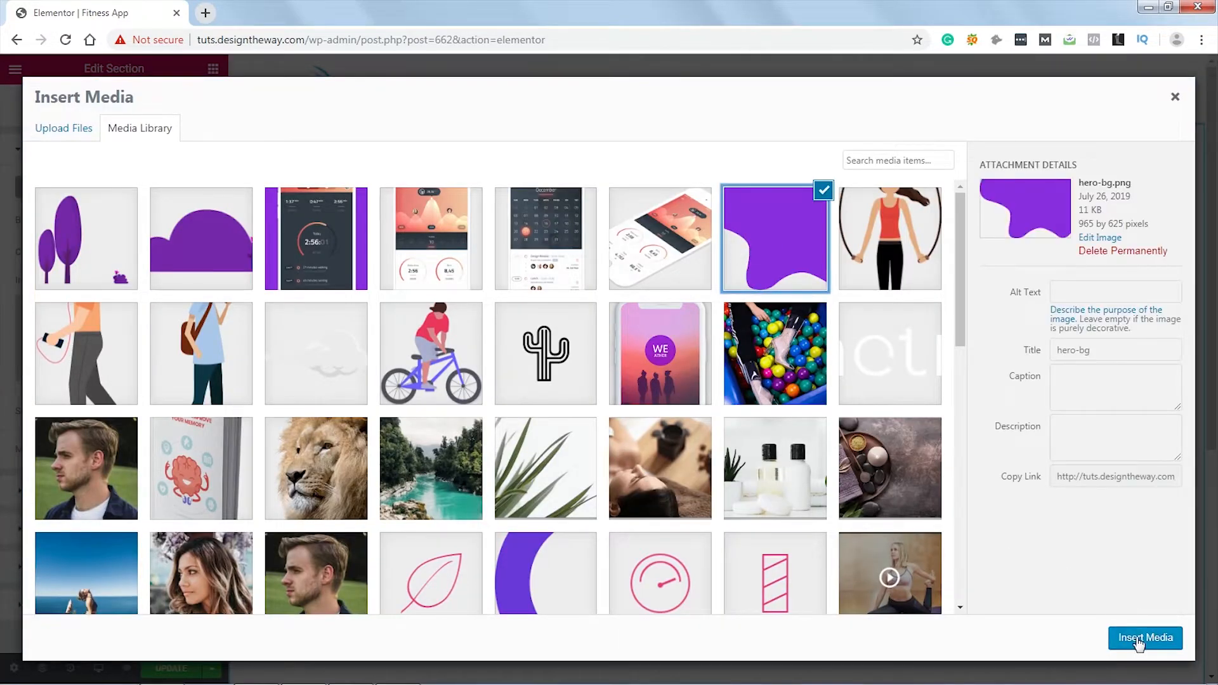
{"action": "left_click", "coordinate": [1139, 641]}
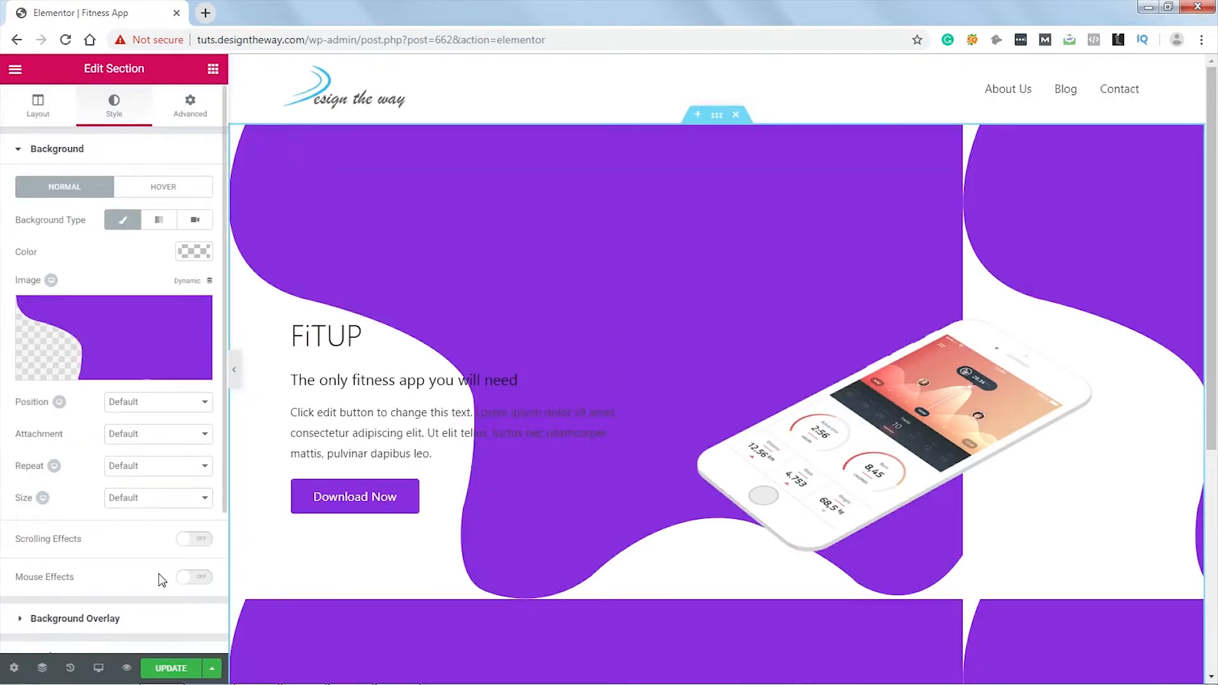
Step: Set the hero background image's position to Top Right with No-repeat, and preview the section at full width
{"action": "left_click", "coordinate": [156, 407]}
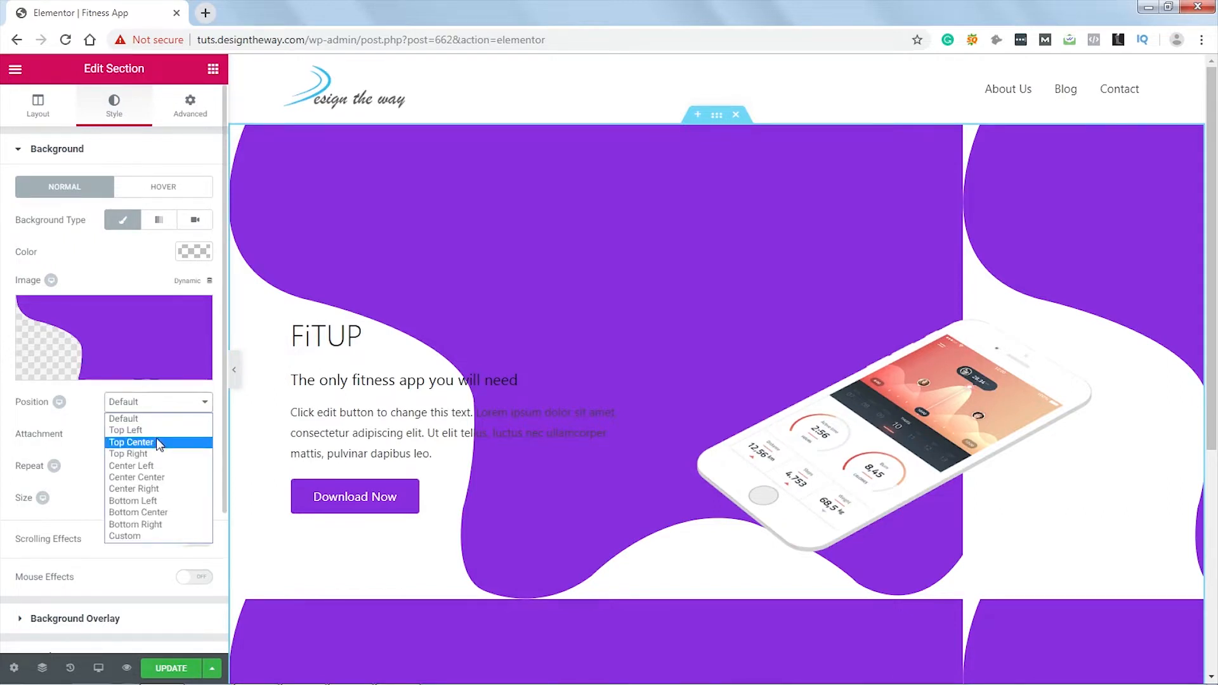
{"action": "left_click", "coordinate": [158, 453]}
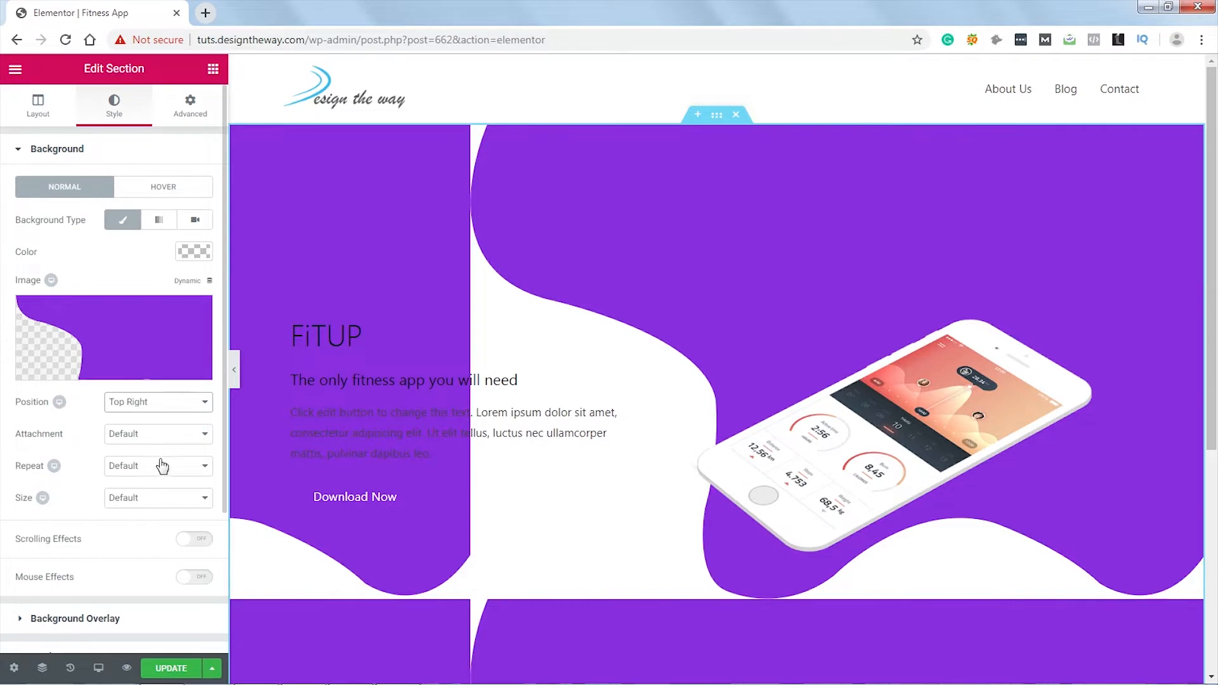
{"action": "left_click", "coordinate": [159, 471]}
{"action": "left_click", "coordinate": [158, 495]}
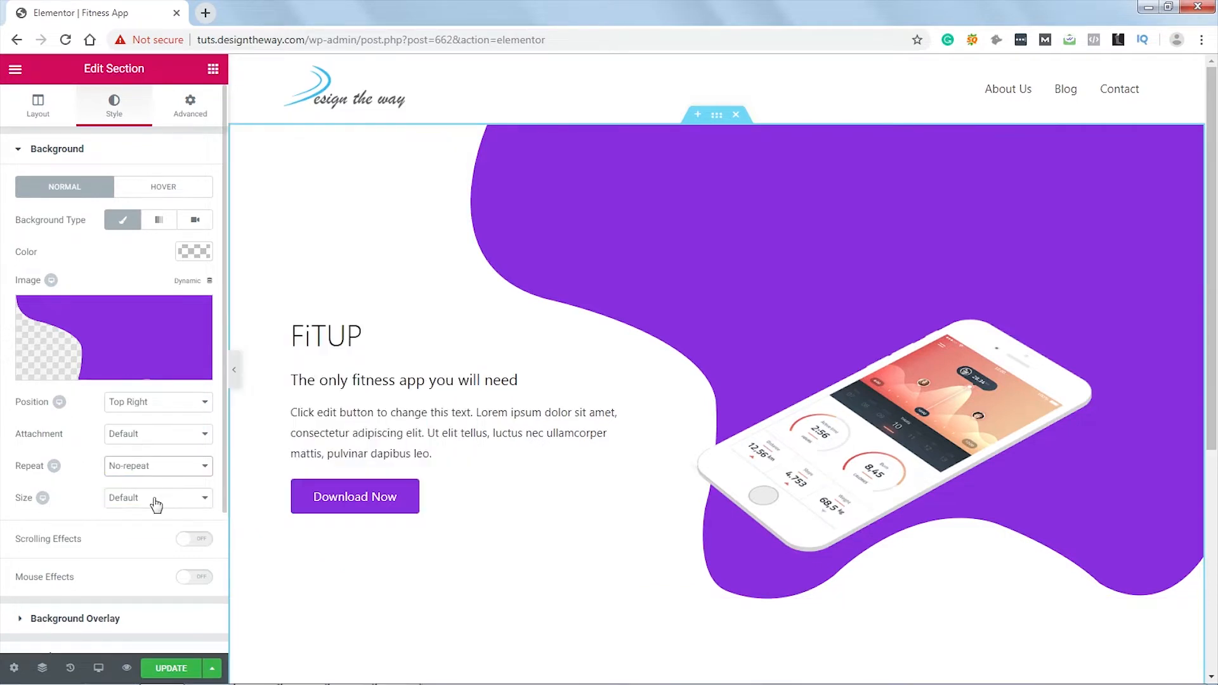
{"action": "left_click", "coordinate": [236, 371]}
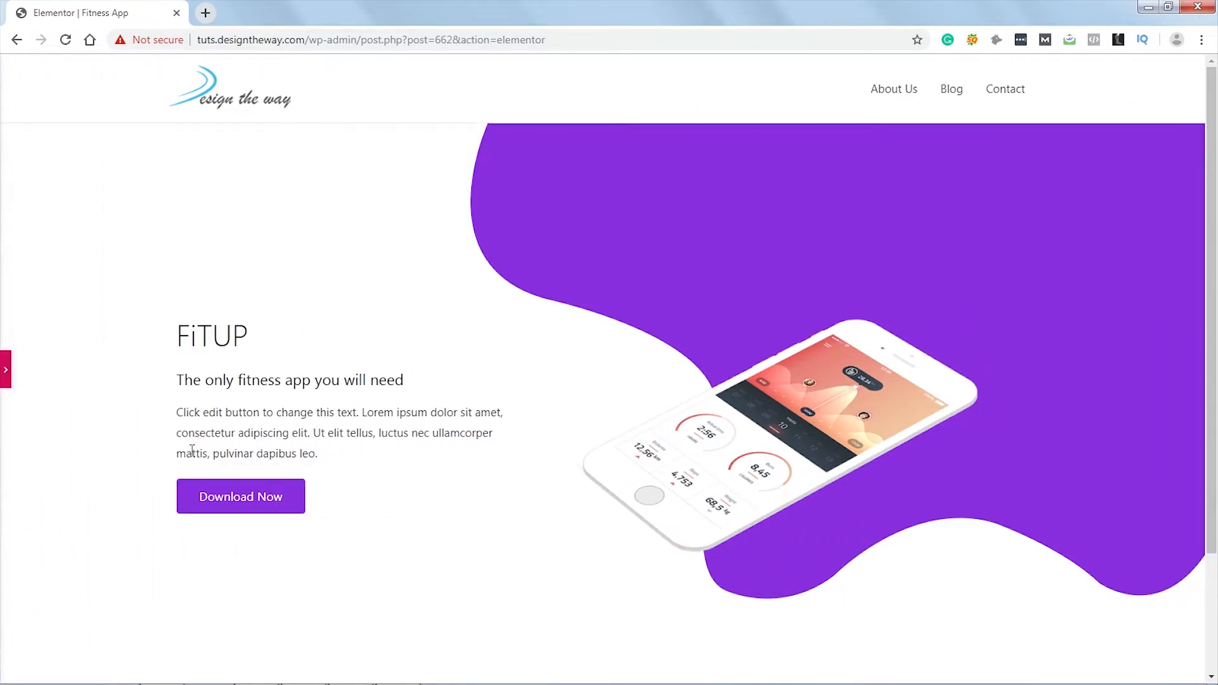
{"action": "left_click", "coordinate": [6, 374]}
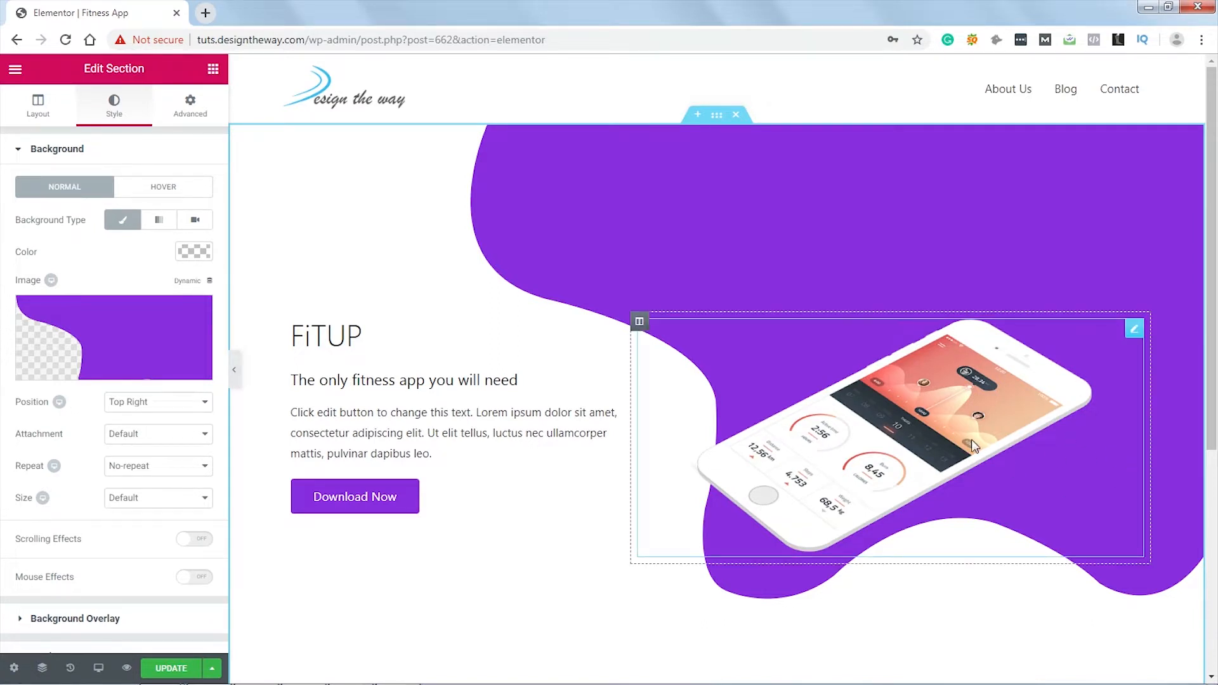
Step: Apply the Fade In Up entrance animation to the phone image
{"action": "left_click", "coordinate": [1133, 331]}
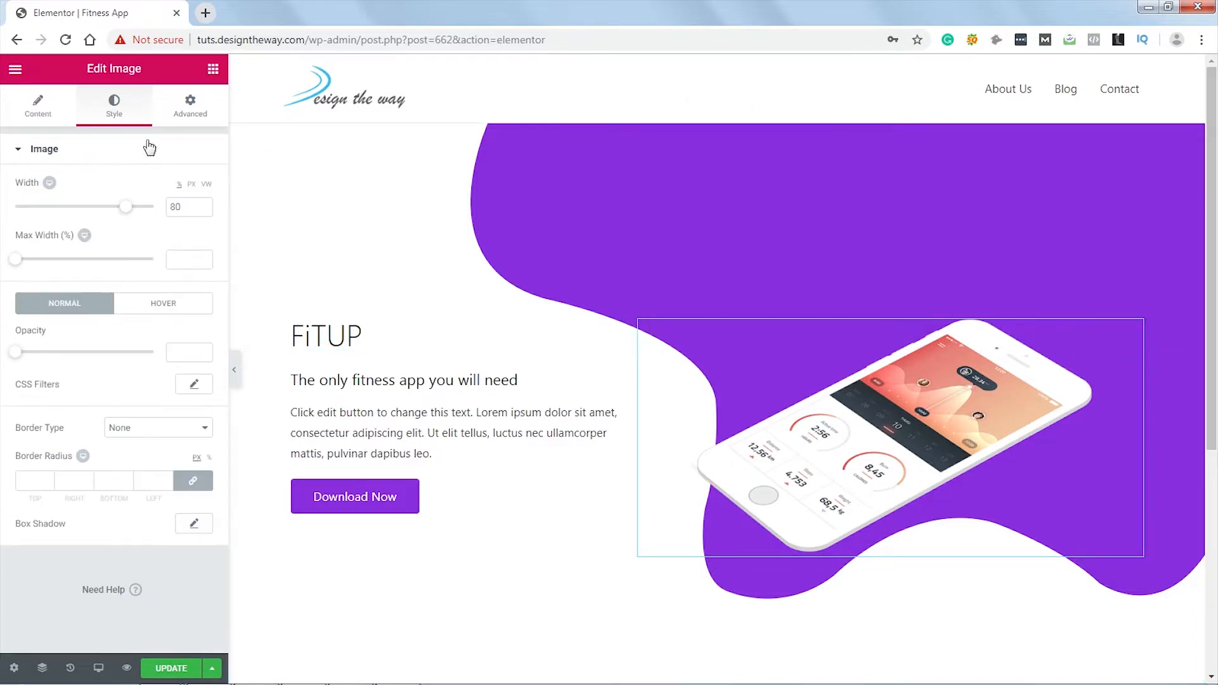
{"action": "left_click", "coordinate": [185, 112]}
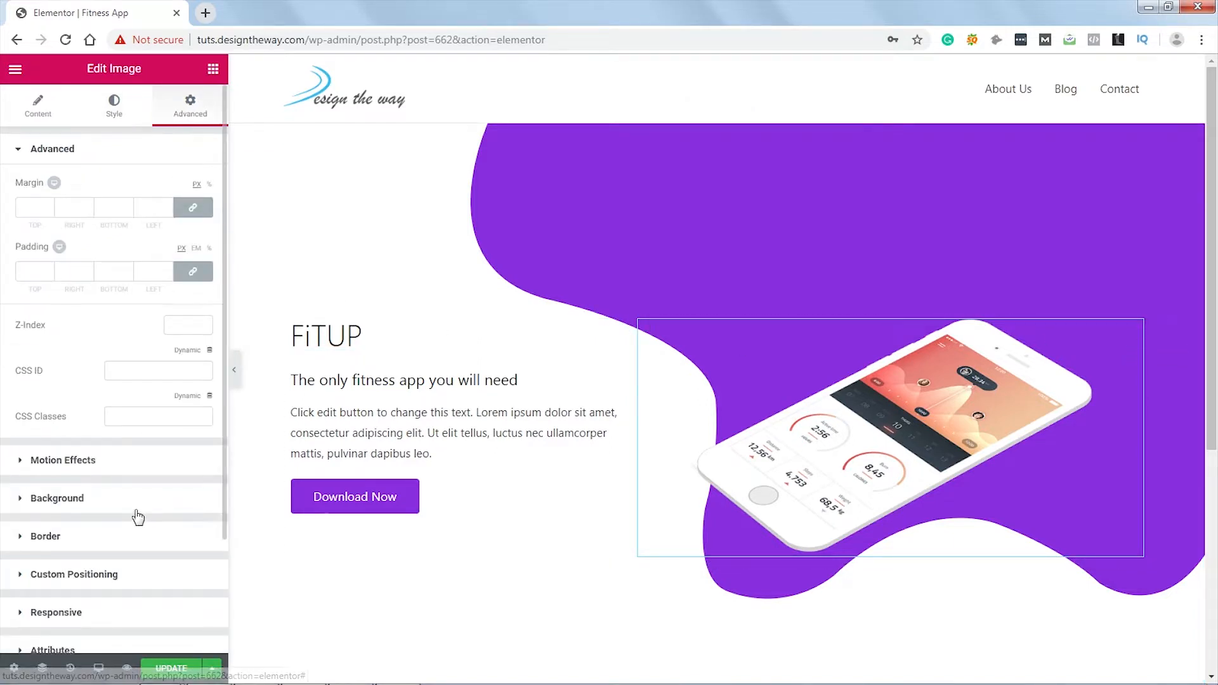
{"action": "left_click", "coordinate": [106, 468]}
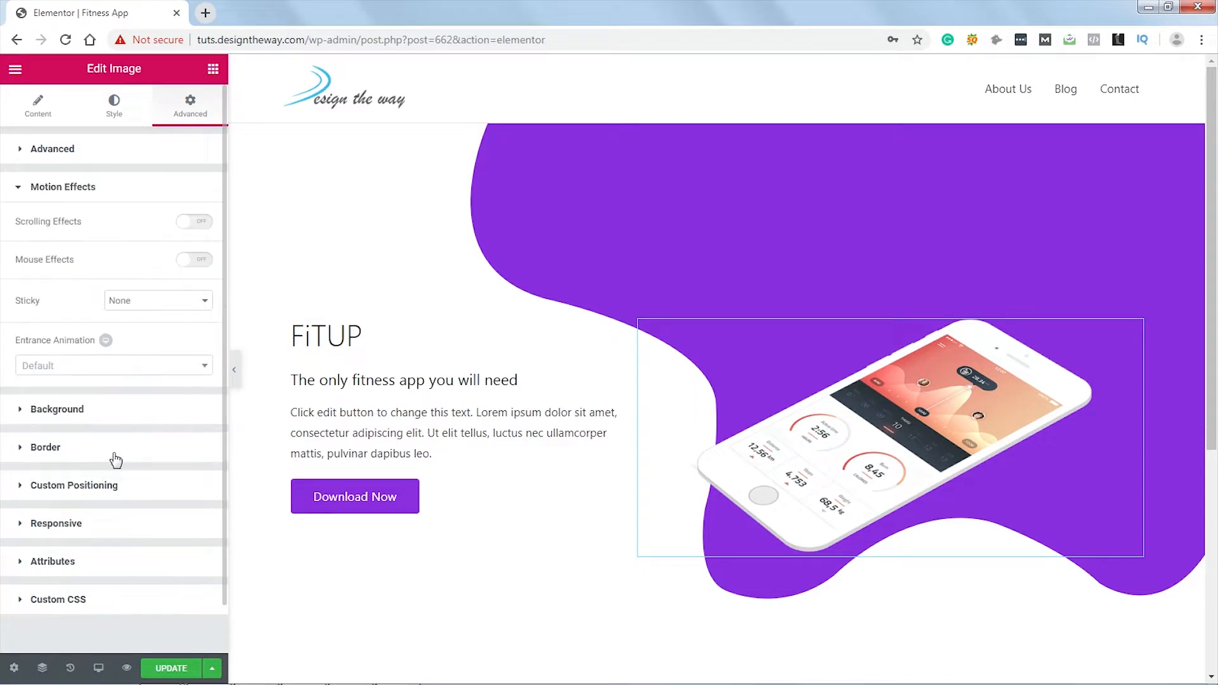
{"action": "left_click", "coordinate": [159, 373]}
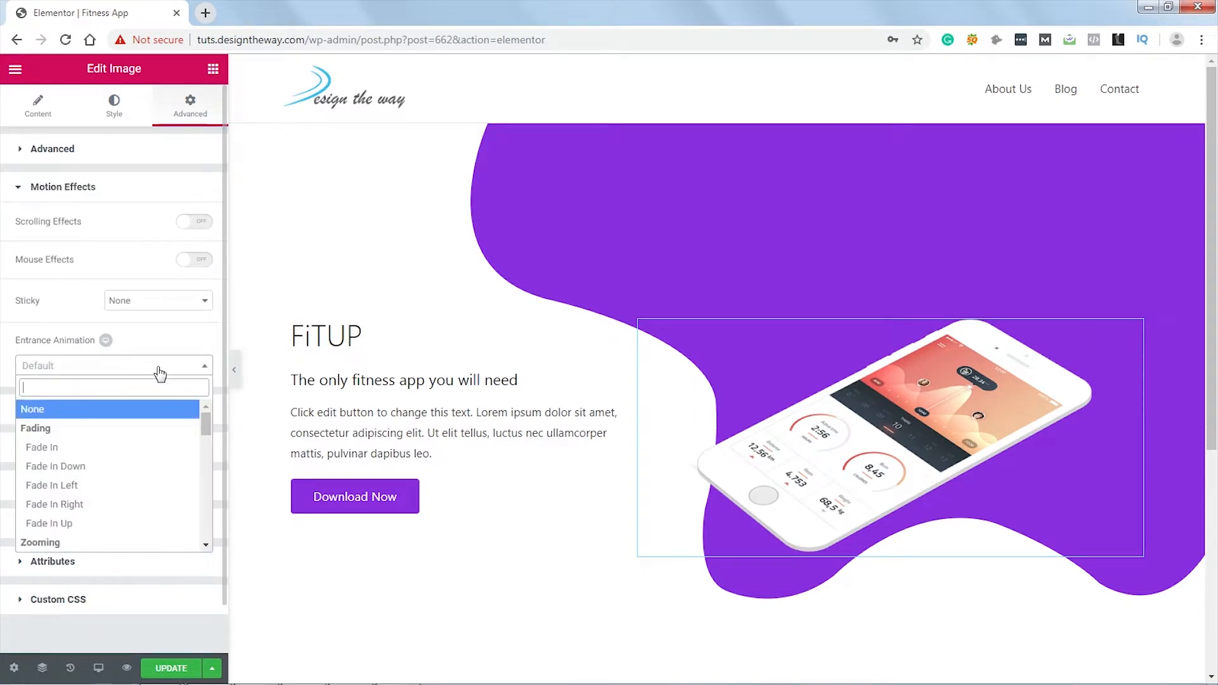
{"action": "left_click", "coordinate": [66, 524]}
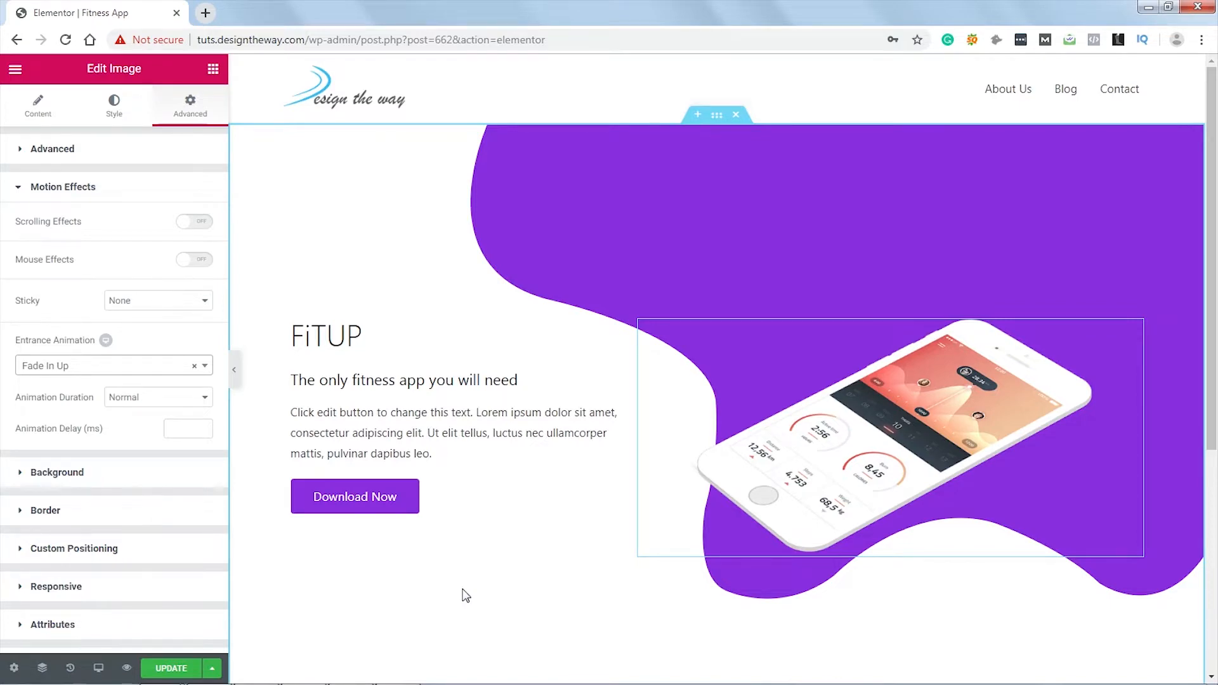
Step: Add a new section with three equal columns below the hero section
{"action": "scroll", "coordinate": [562, 533], "scroll_direction": "down", "scroll_amount": 5}
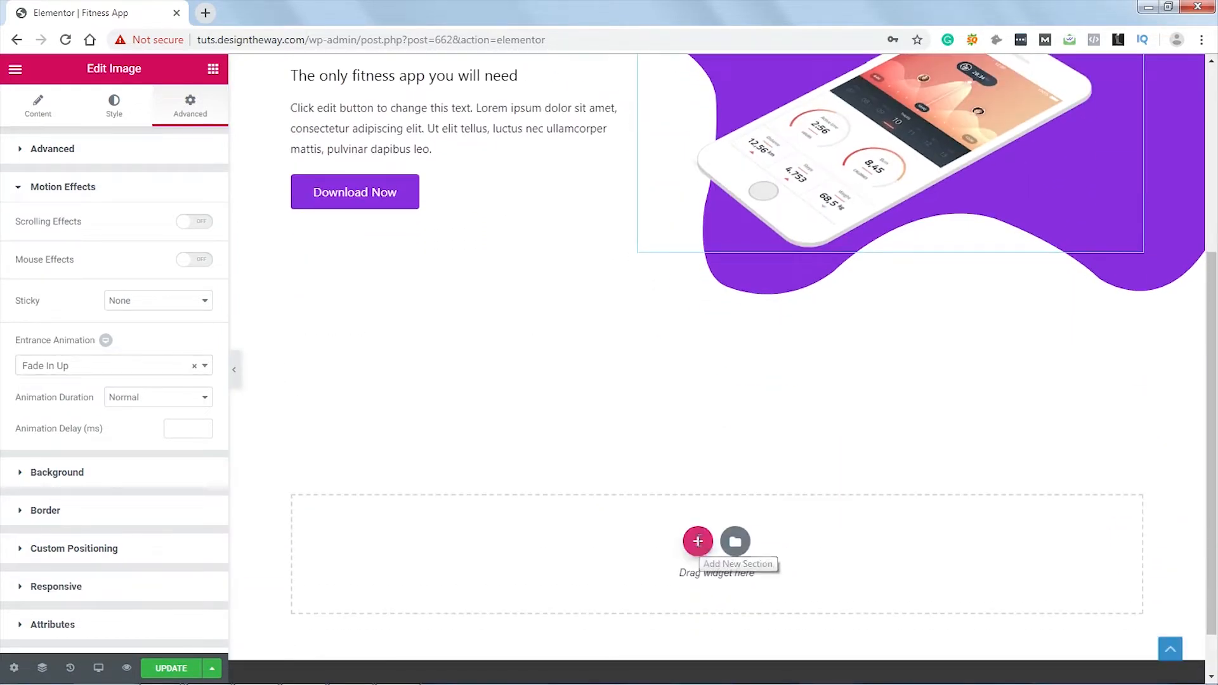
{"action": "left_click", "coordinate": [697, 540]}
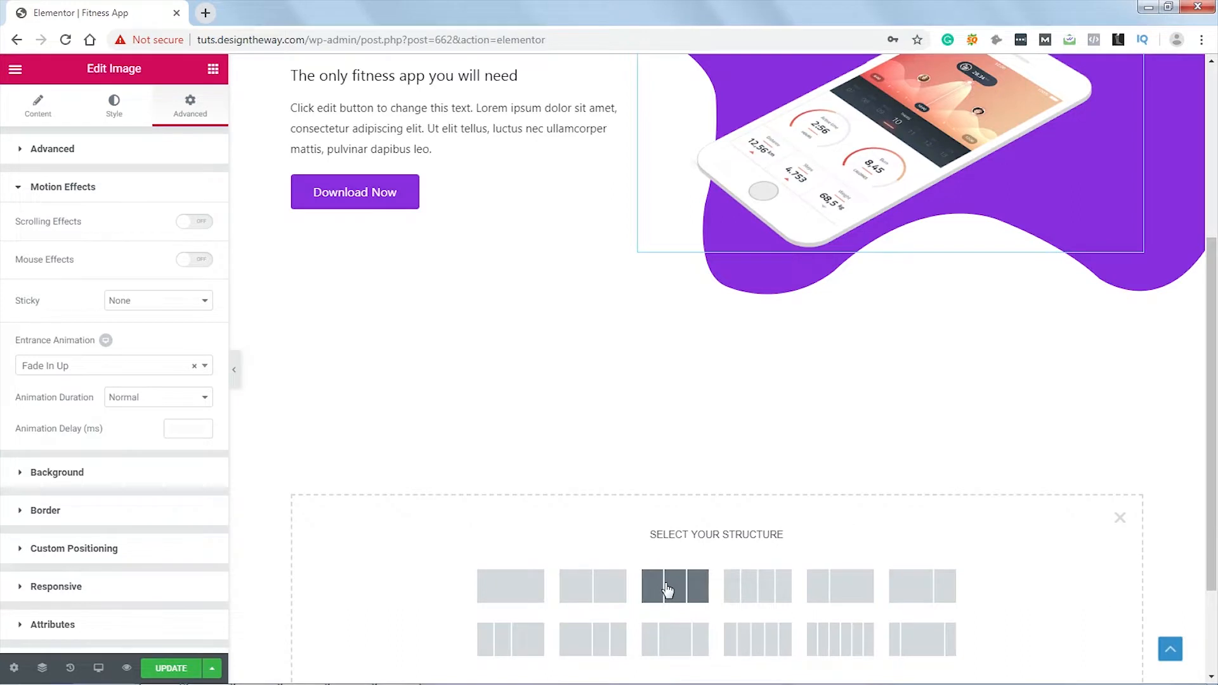
{"action": "left_click", "coordinate": [667, 590]}
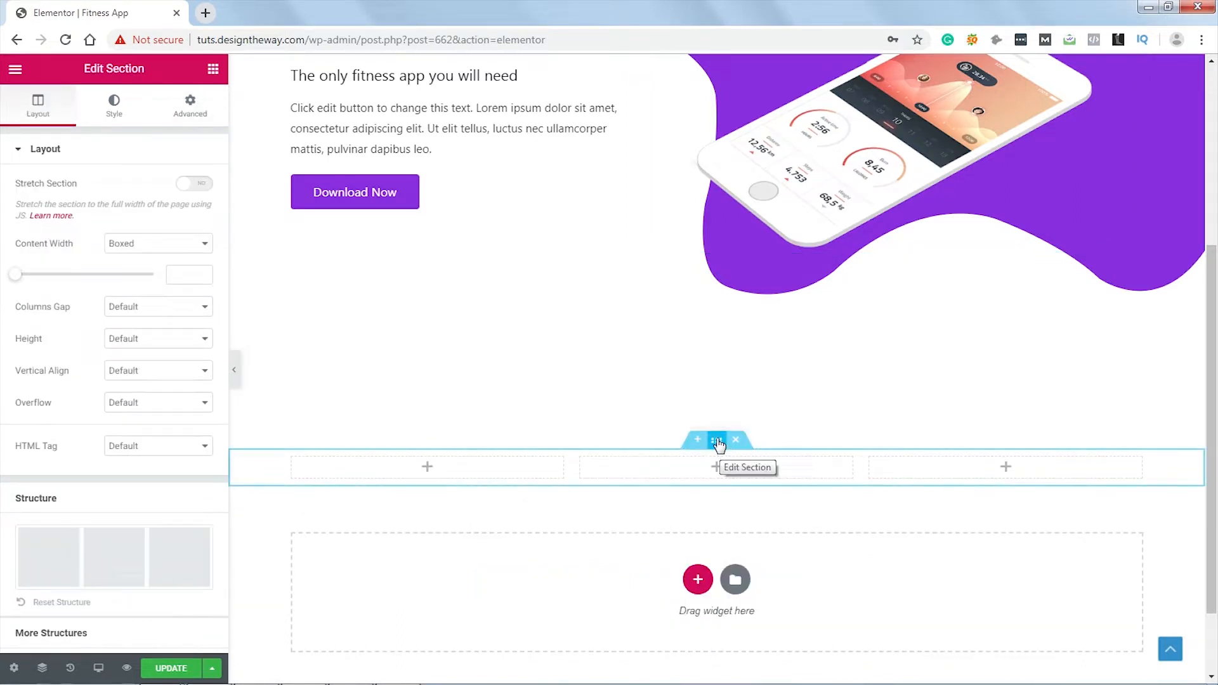
Step: Give the three-column section a classic background in the same purple as the download button
{"action": "left_click", "coordinate": [121, 126]}
{"action": "left_click", "coordinate": [122, 220]}
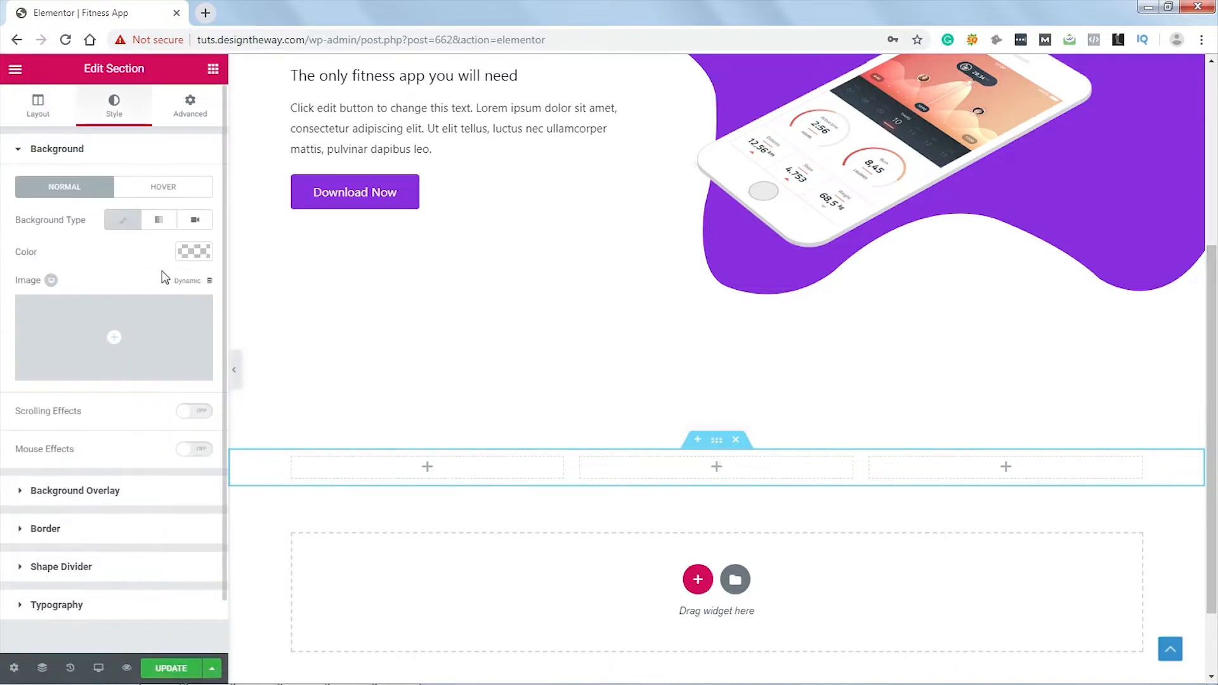
{"action": "left_click", "coordinate": [193, 252]}
{"action": "left_click", "coordinate": [69, 252]}
{"action": "type", "text": "#8a2fe0"}
{"action": "left_click", "coordinate": [187, 256]}
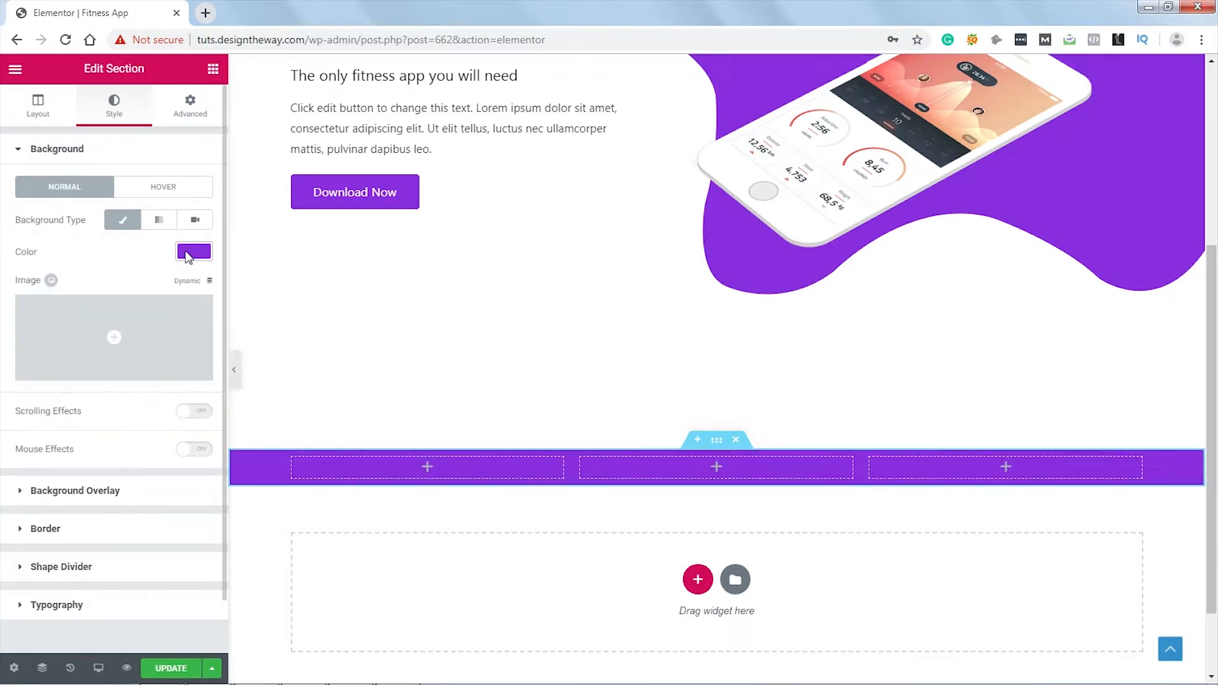
Step: Unlink the three-column section's padding values and set the top padding to 50 px and the bottom to 100 px
{"action": "left_click", "coordinate": [190, 109]}
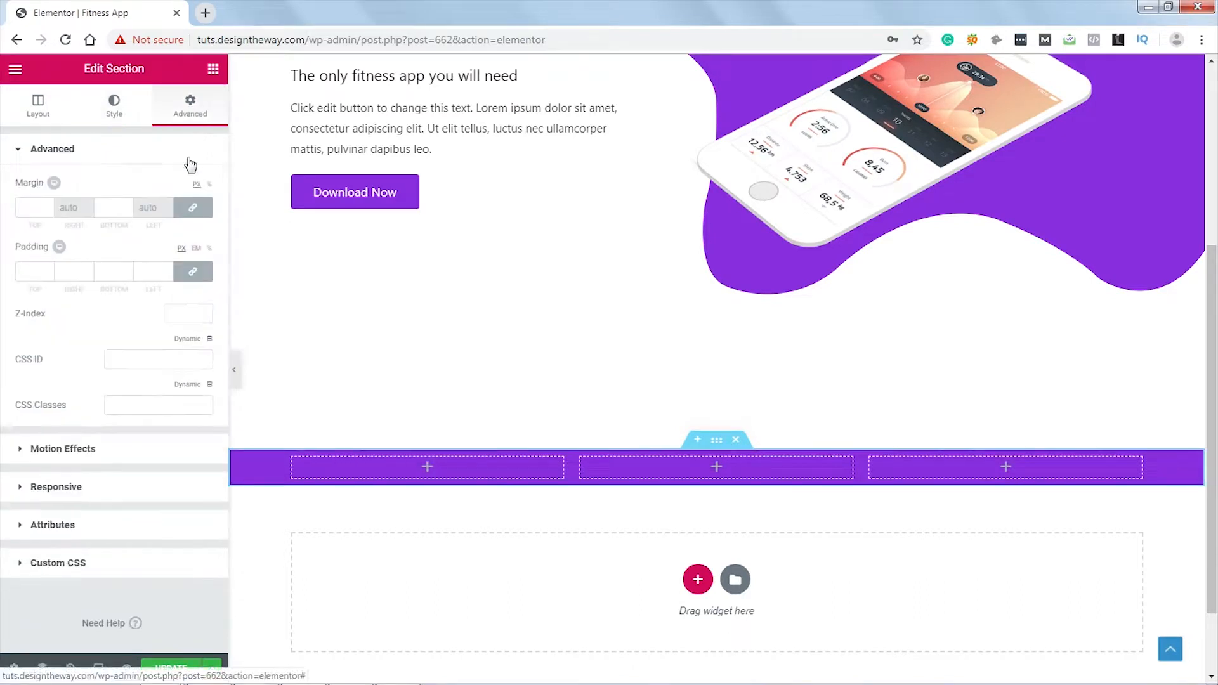
{"action": "left_click", "coordinate": [195, 274]}
{"action": "left_click", "coordinate": [35, 272]}
{"action": "type", "text": "50"}
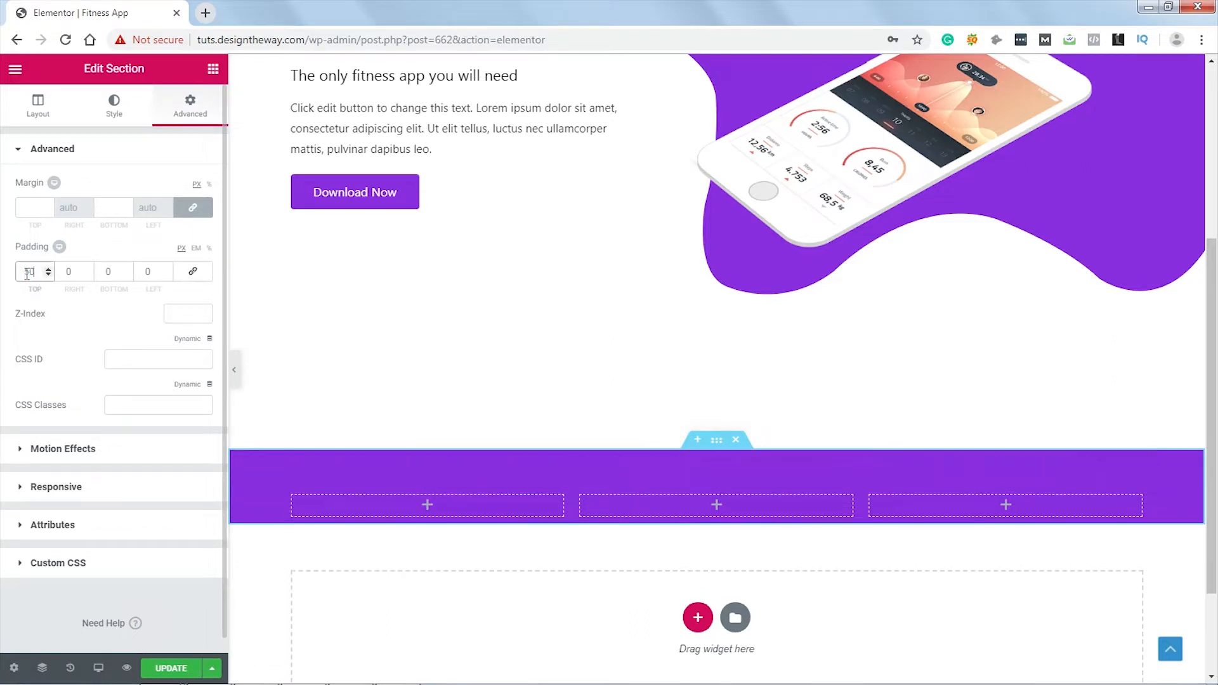
{"action": "left_click", "coordinate": [105, 271]}
{"action": "type", "text": "100"}
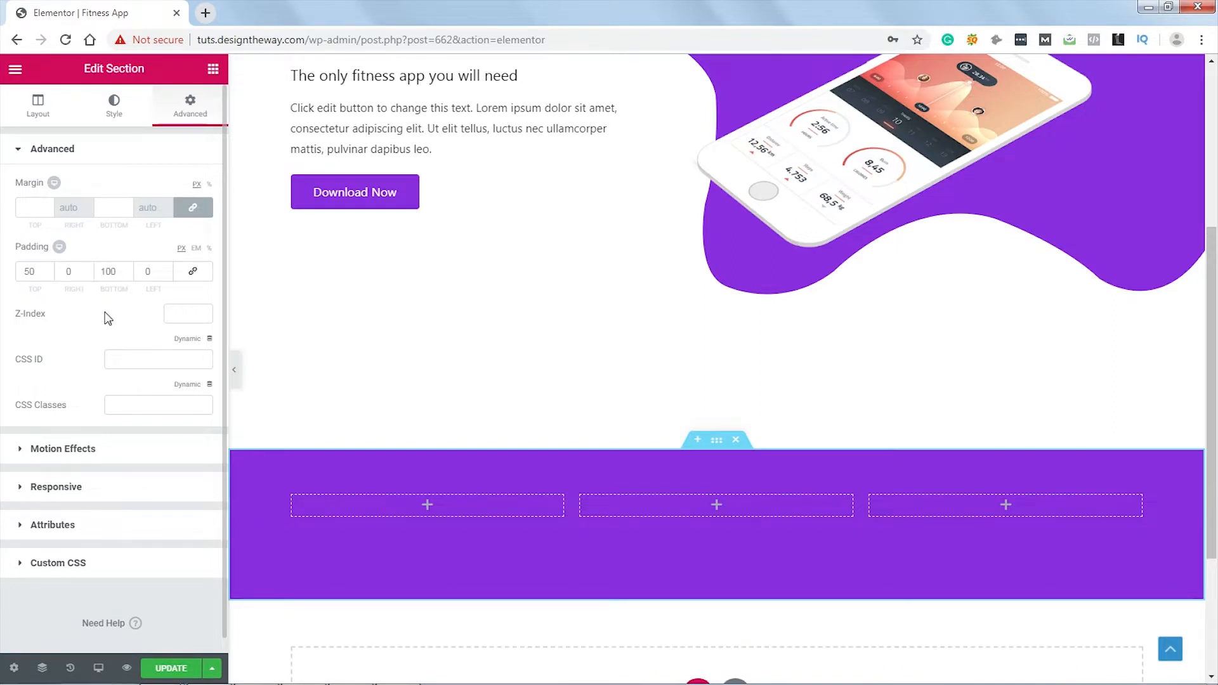
Step: Add an image widget to the middle column and fill it with the December calendar phone picture from the media library
{"action": "left_click", "coordinate": [213, 71]}
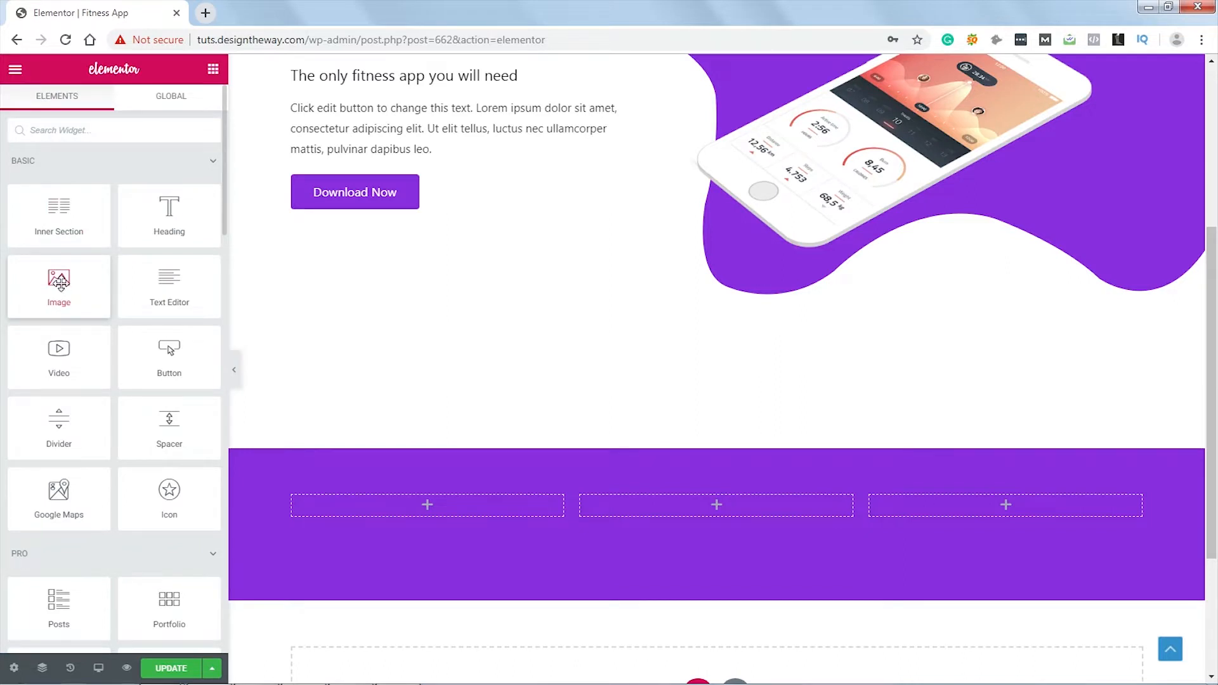
{"action": "left_click_drag", "start_coordinate": [61, 283], "coordinate": [733, 503]}
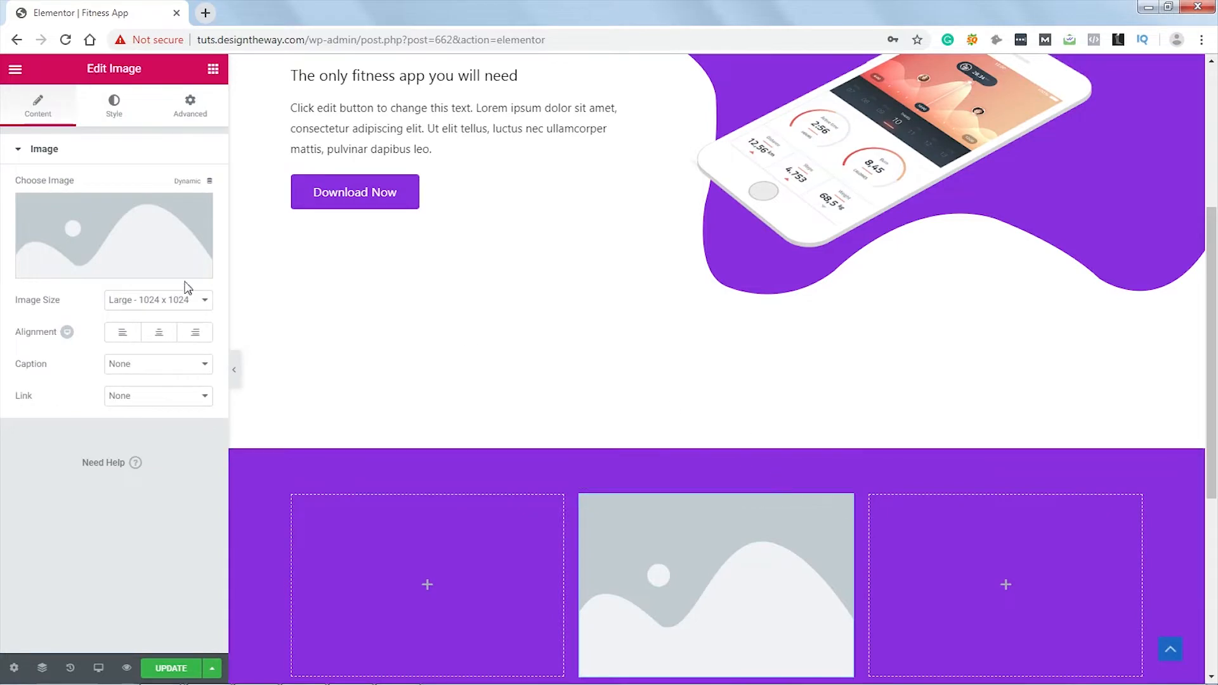
{"action": "left_click", "coordinate": [129, 231]}
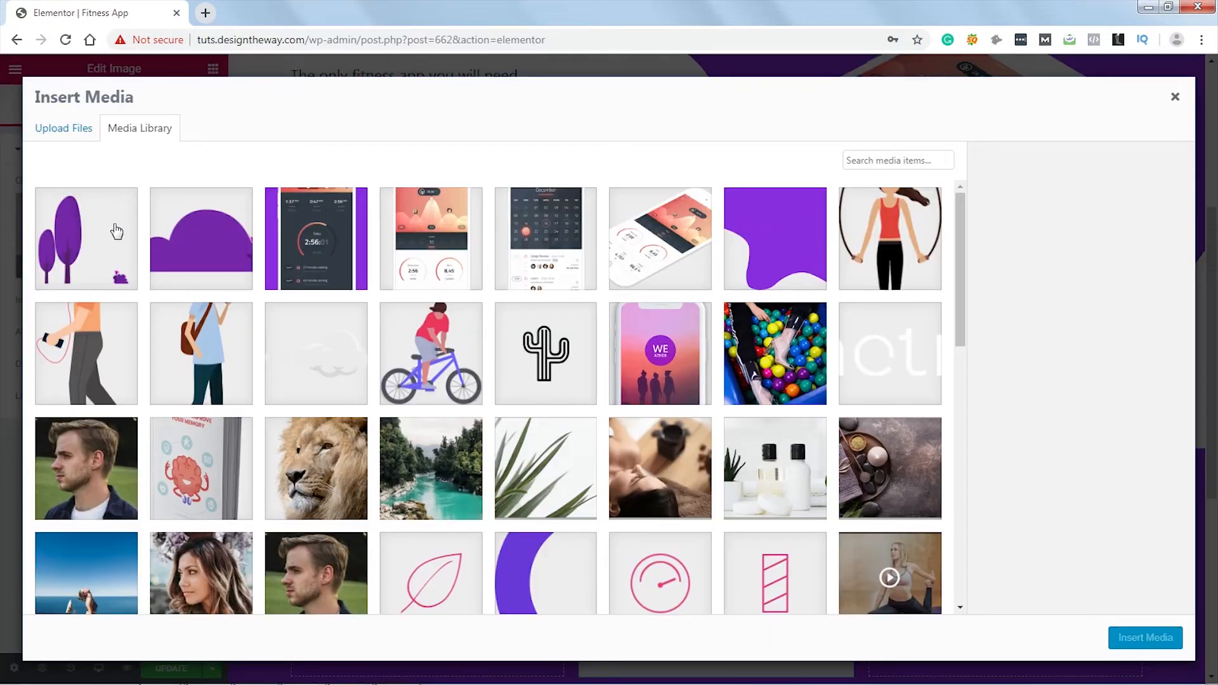
{"action": "left_click", "coordinate": [552, 240]}
{"action": "left_click", "coordinate": [1145, 638]}
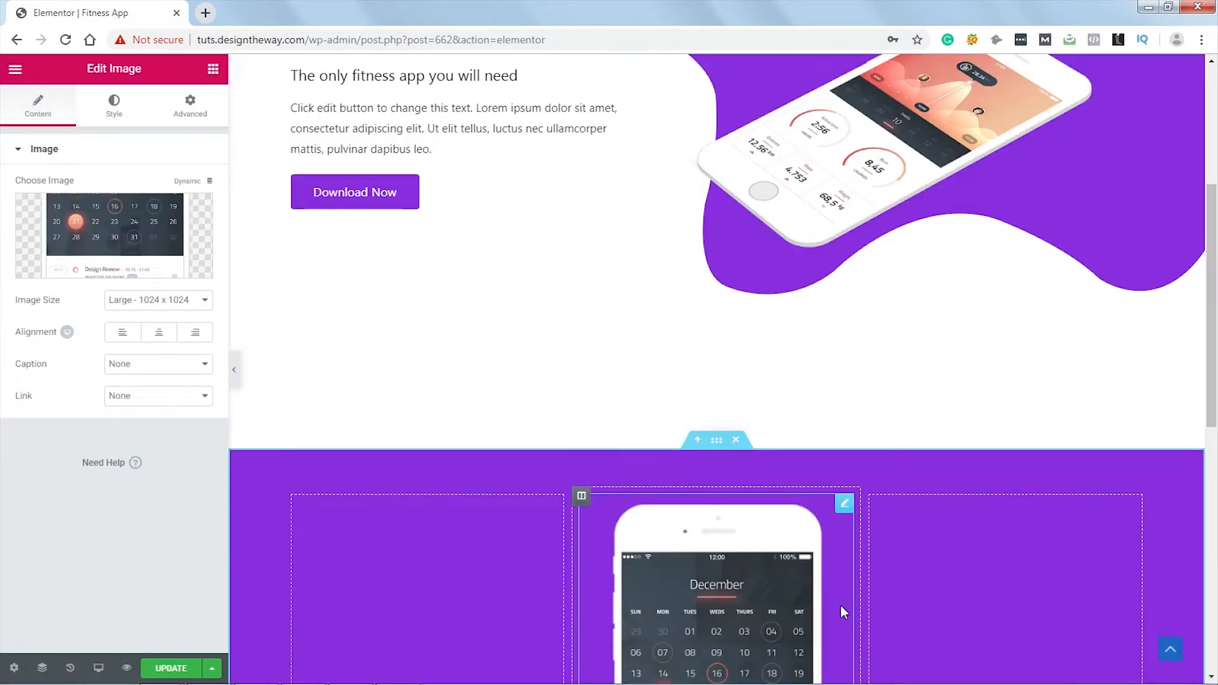
Step: Set the calendar phone image's size to Full and its alignment to center
{"action": "left_click", "coordinate": [188, 303]}
{"action": "left_click", "coordinate": [135, 365]}
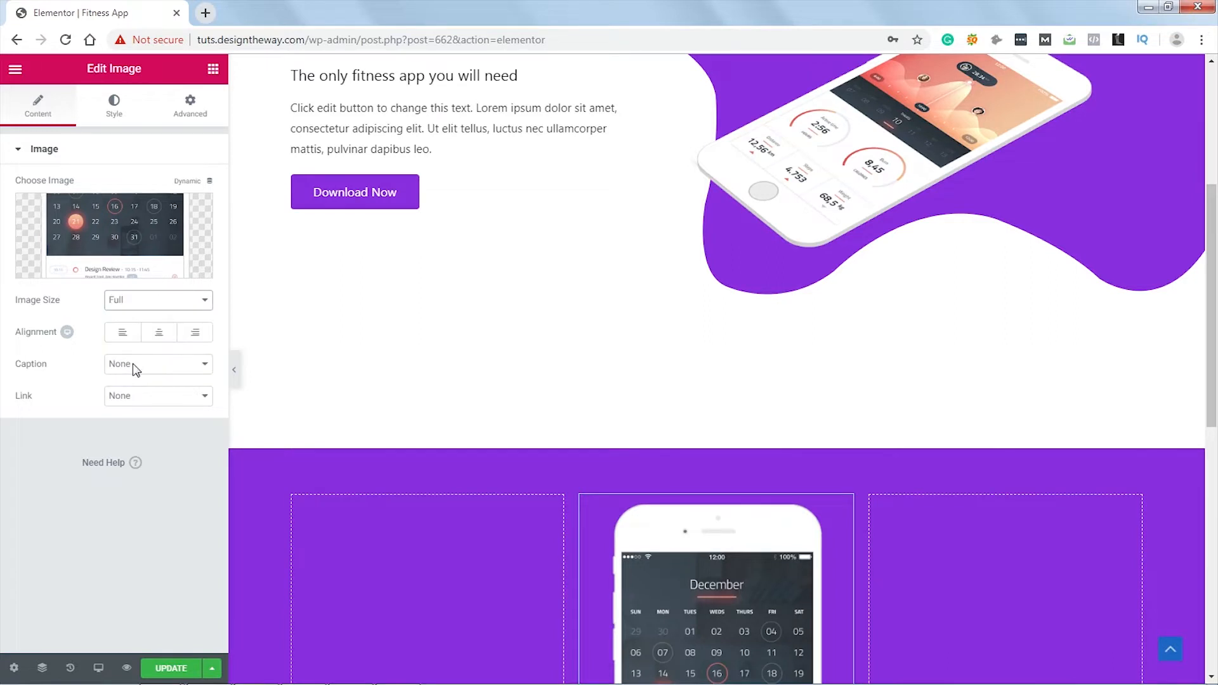
{"action": "scroll", "coordinate": [1165, 390], "scroll_direction": "down", "scroll_amount": 5}
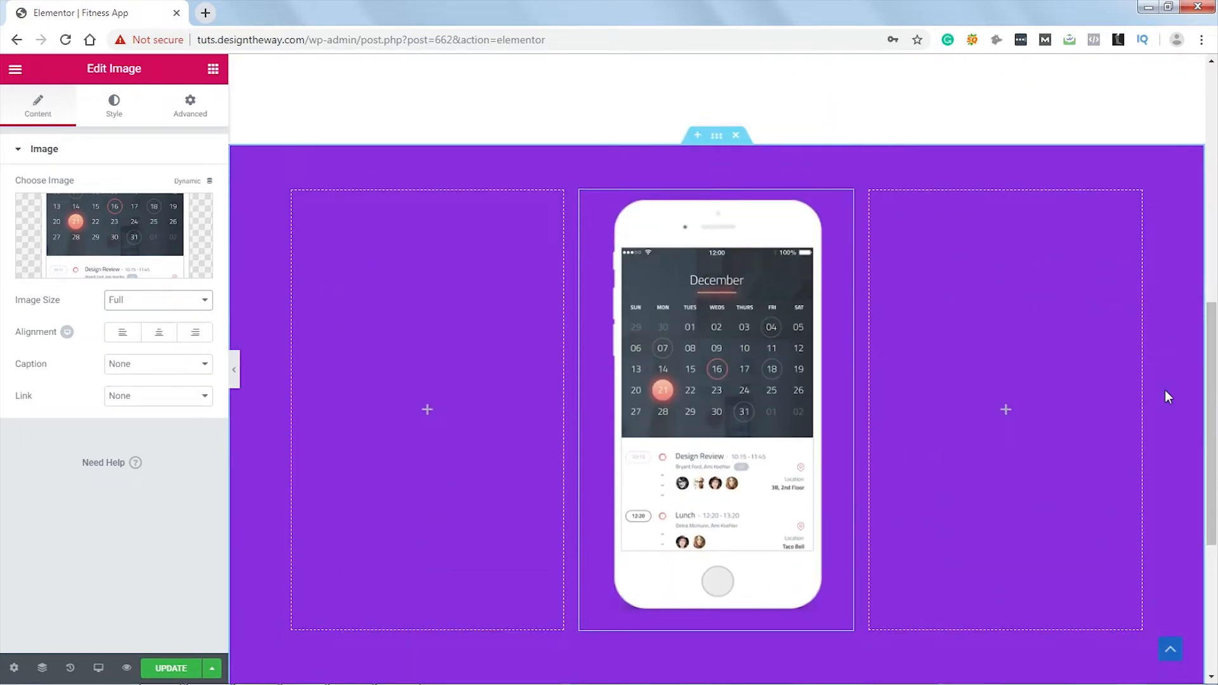
{"action": "left_click", "coordinate": [159, 335]}
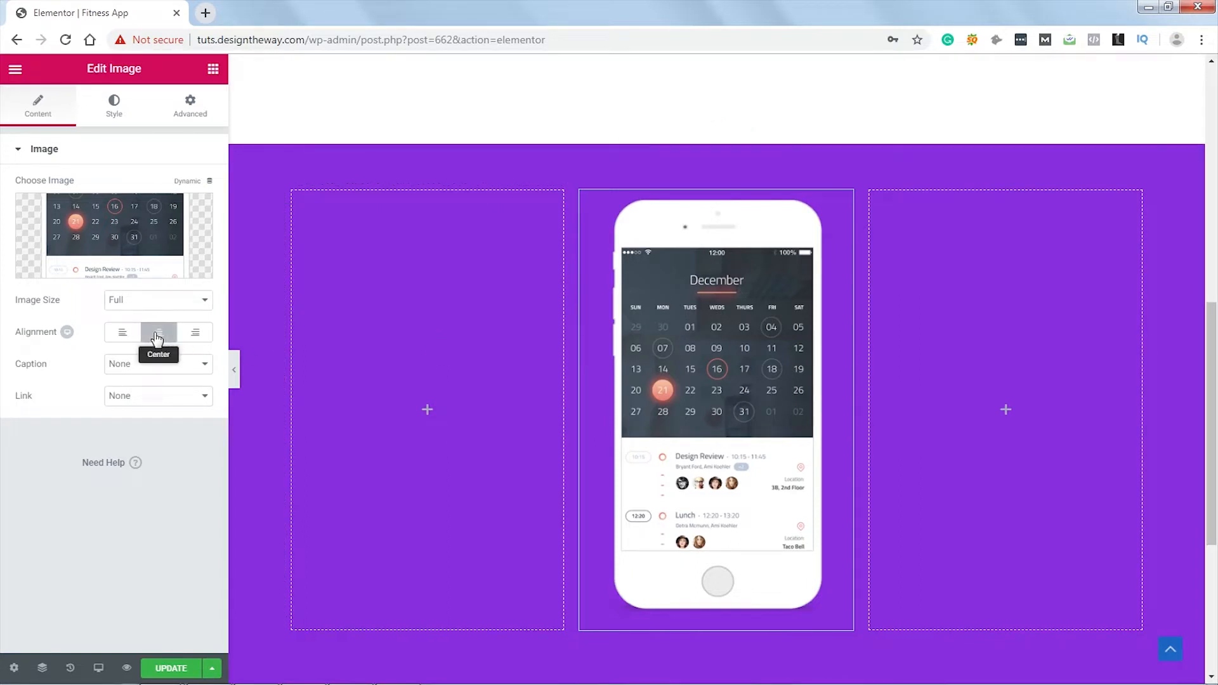
Step: Give the calendar phone image a Z-index of 10 and make it sticky to the top with an offset of 175
{"action": "left_click", "coordinate": [190, 108]}
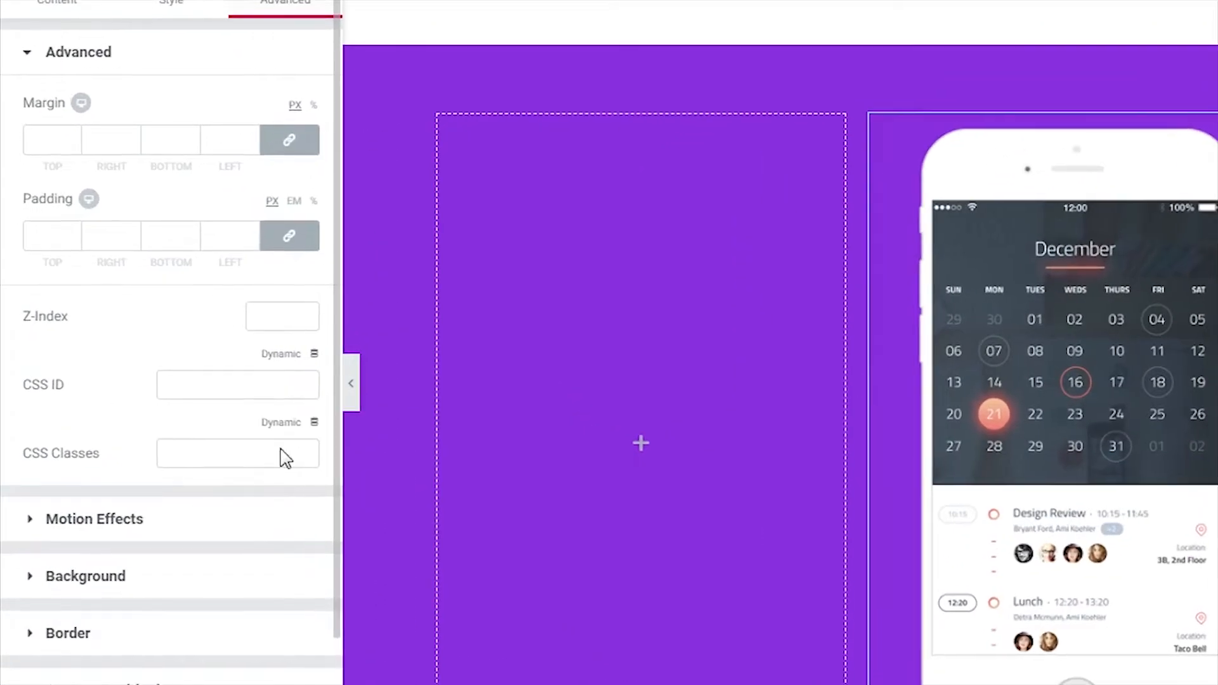
{"action": "left_click", "coordinate": [279, 315]}
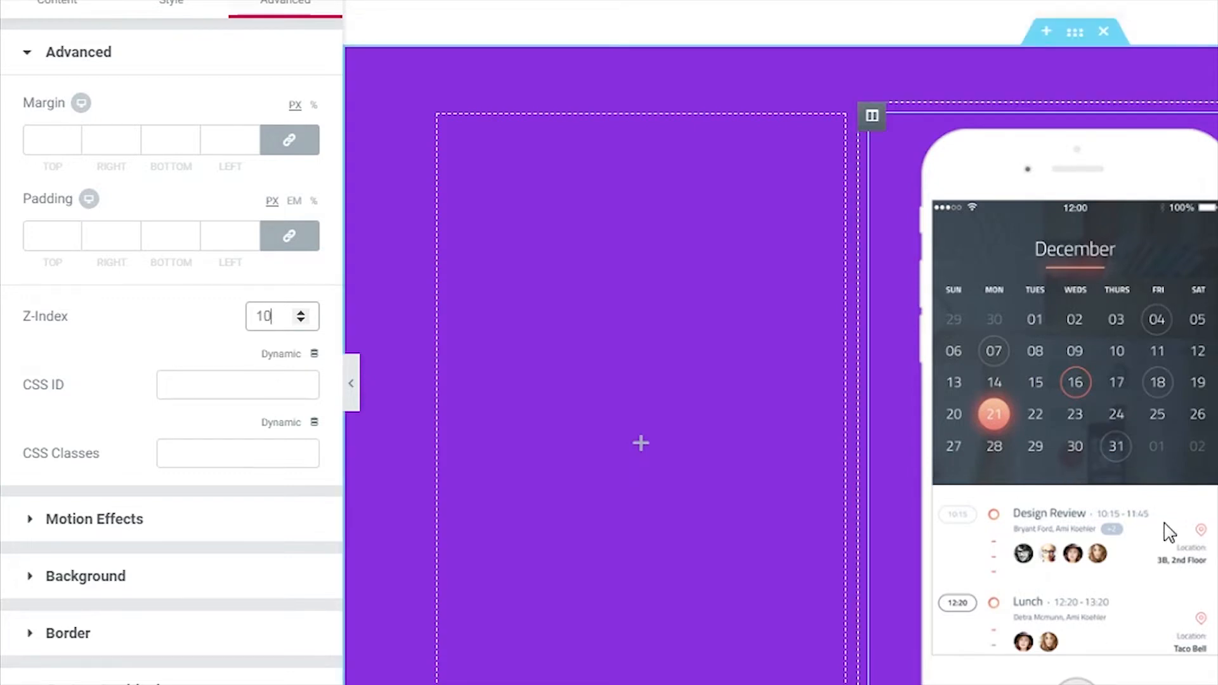
{"action": "left_click", "coordinate": [176, 531]}
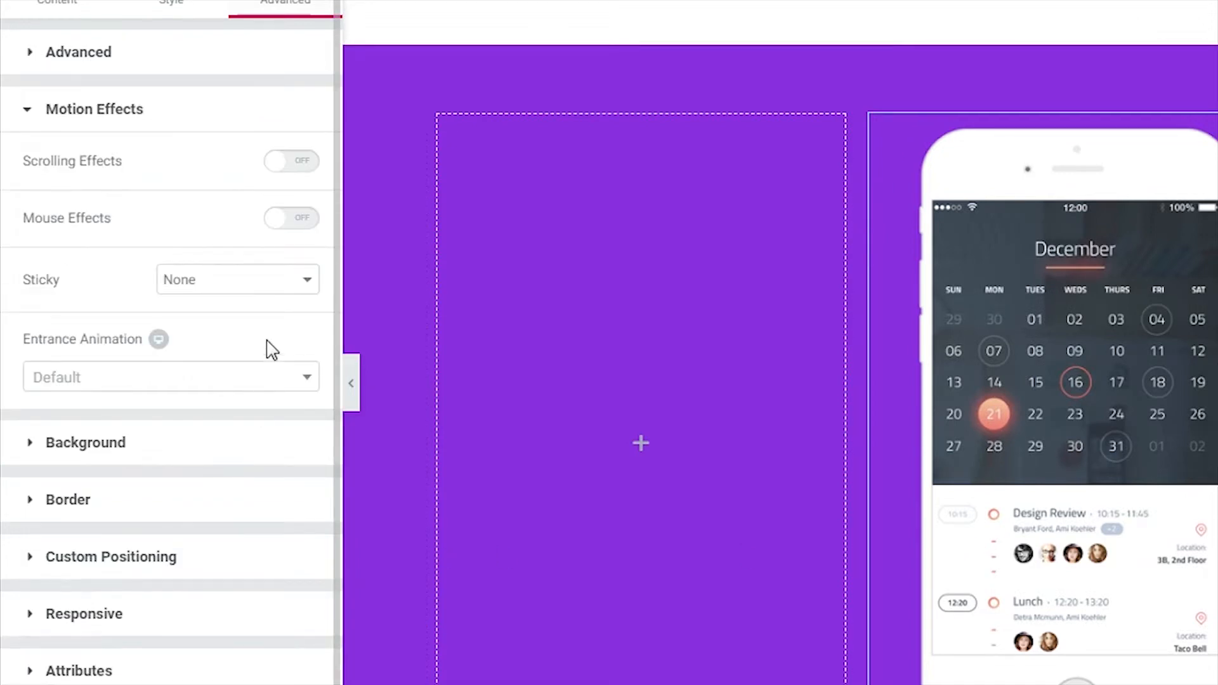
{"action": "left_click", "coordinate": [253, 291]}
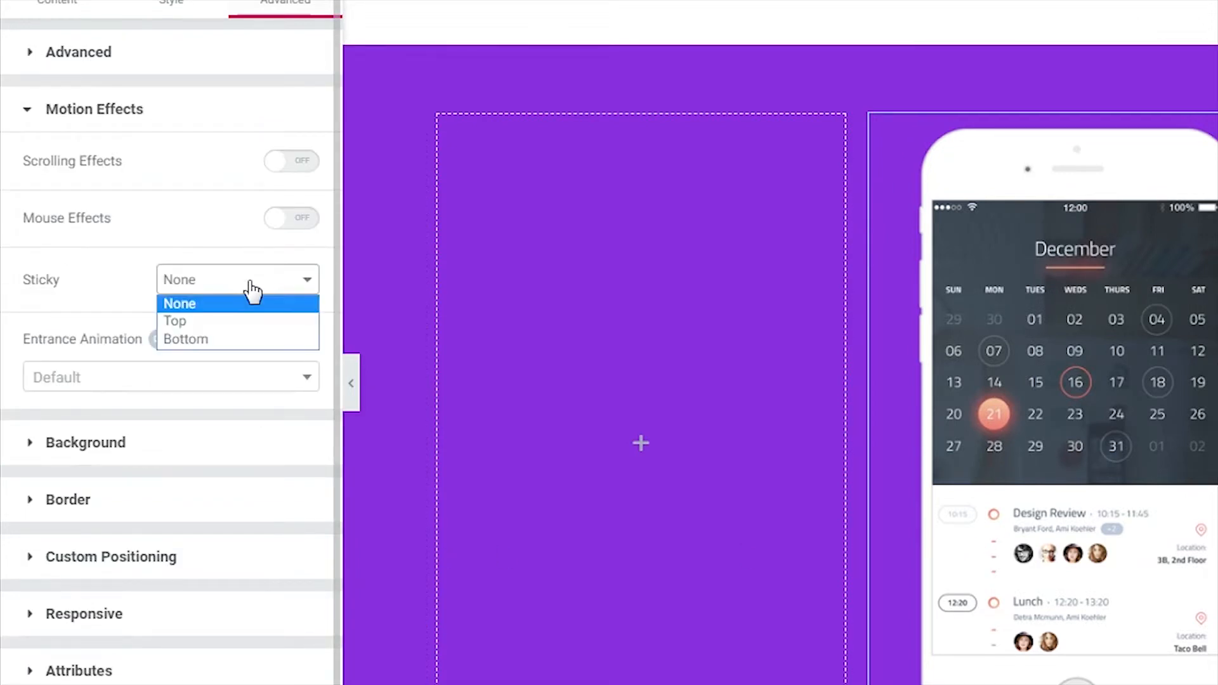
{"action": "left_click", "coordinate": [216, 321]}
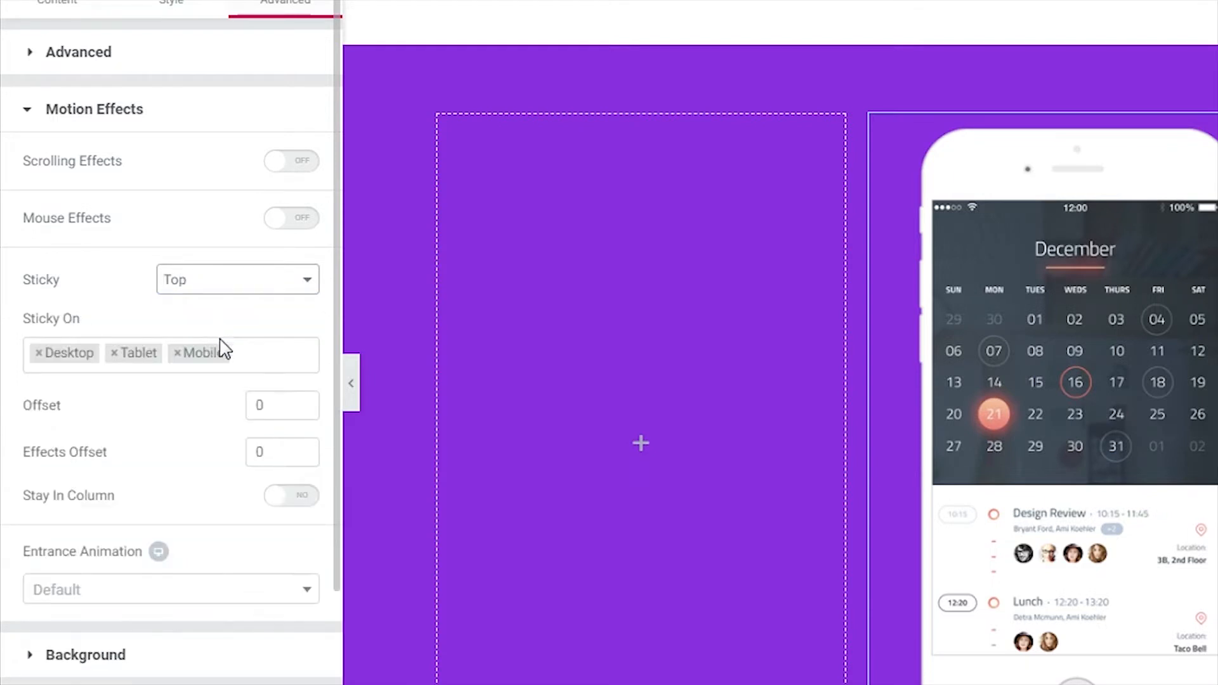
{"action": "double_click", "coordinate": [272, 402]}
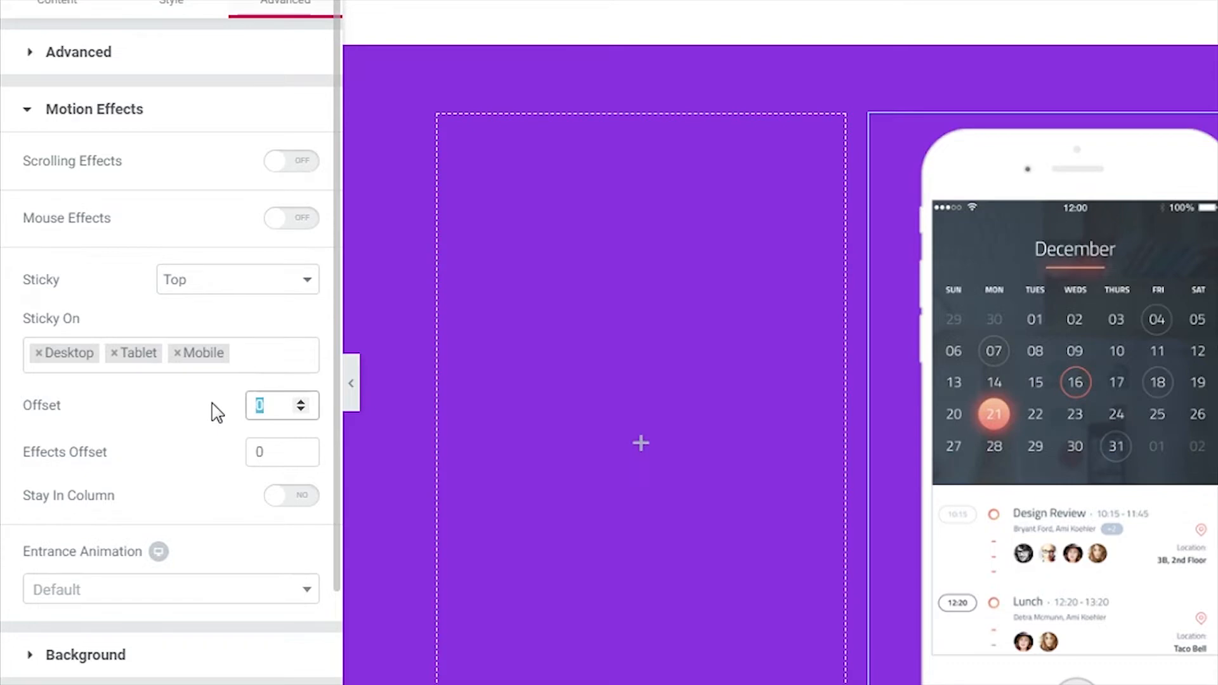
{"action": "type", "text": "175"}
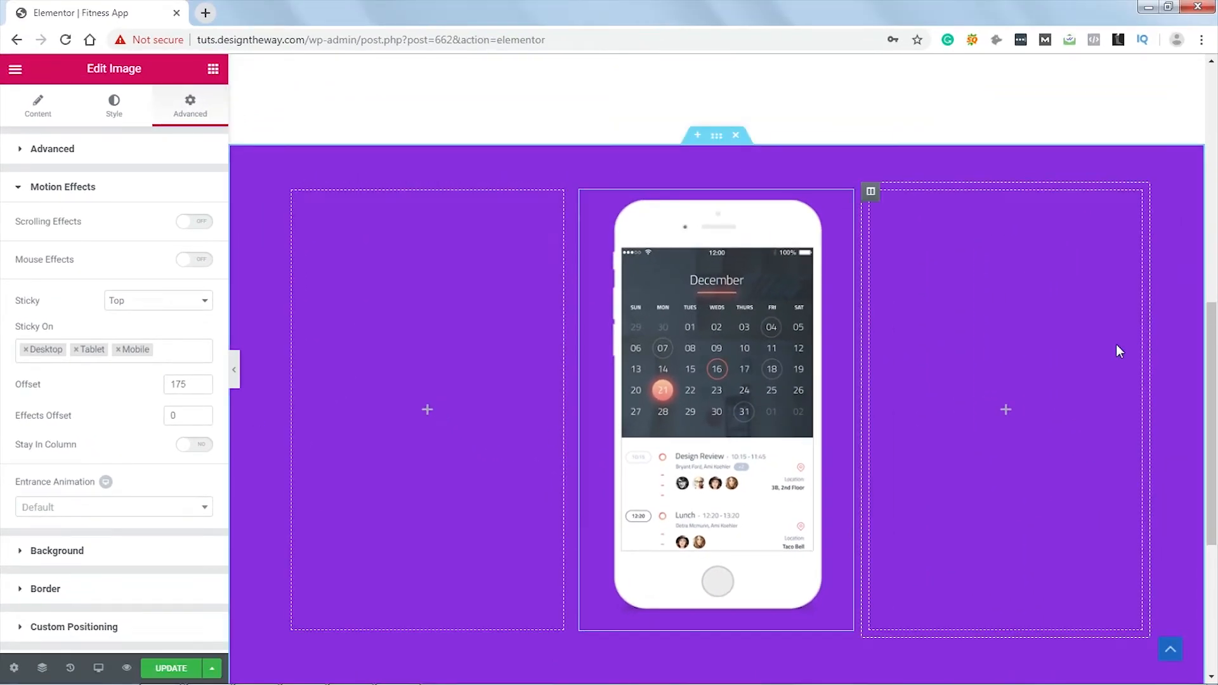
Step: Check how the sticky calendar phone image behaves as the page moves between the hero and the purple section
{"action": "scroll", "coordinate": [1107, 292], "scroll_direction": "down", "scroll_amount": 5}
{"action": "scroll", "coordinate": [1107, 292], "scroll_direction": "up", "scroll_amount": 4}
{"action": "scroll", "coordinate": [1105, 296], "scroll_direction": "up", "scroll_amount": 2}
{"action": "scroll", "coordinate": [1104, 292], "scroll_direction": "down", "scroll_amount": 5}
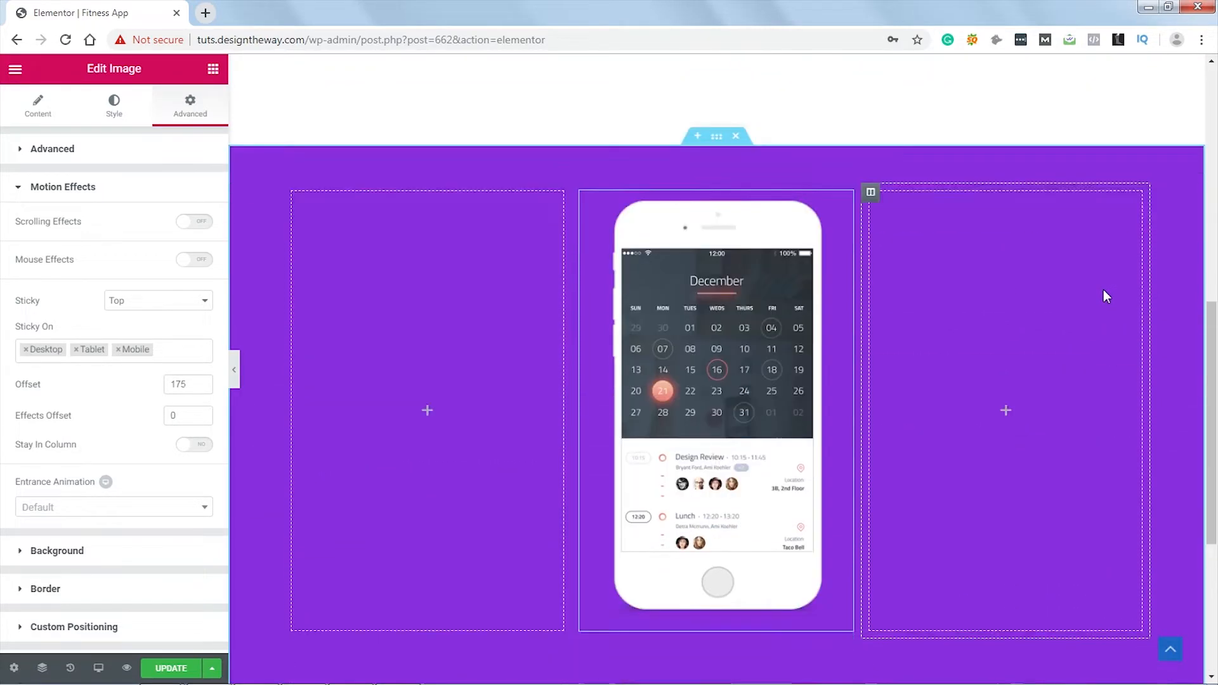
{"action": "scroll", "coordinate": [1104, 292], "scroll_direction": "up", "scroll_amount": 5}
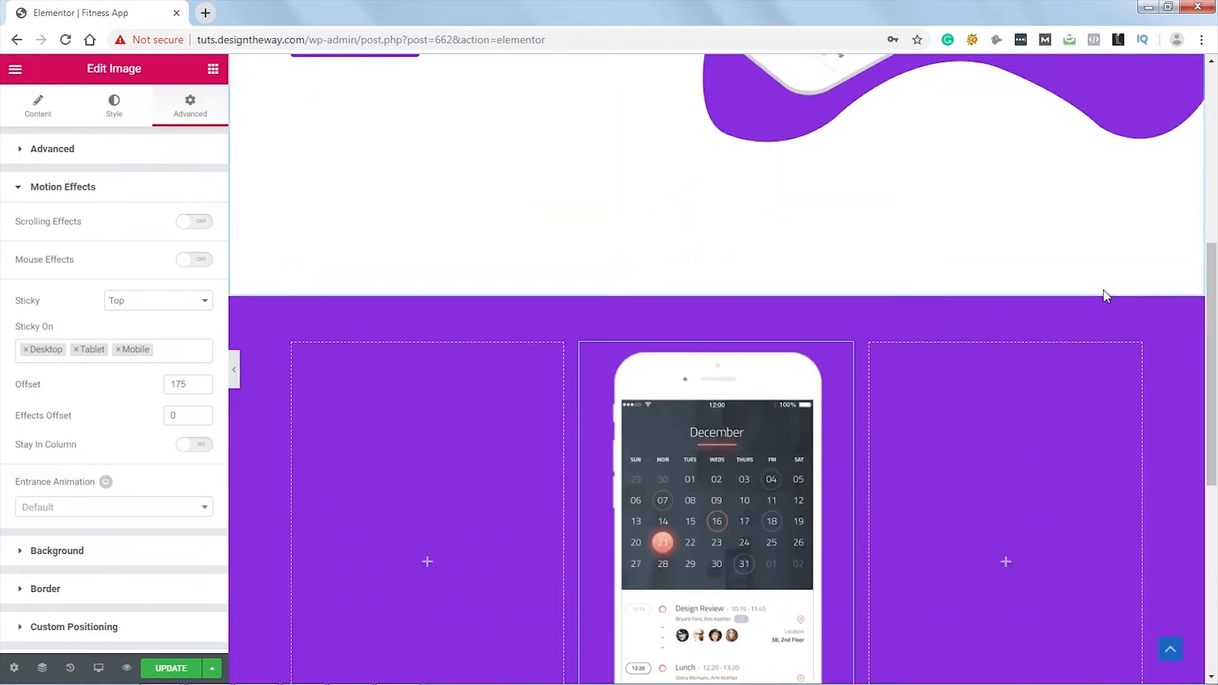
{"action": "scroll", "coordinate": [1102, 294], "scroll_direction": "down", "scroll_amount": 4}
{"action": "scroll", "coordinate": [1104, 292], "scroll_direction": "up", "scroll_amount": 2}
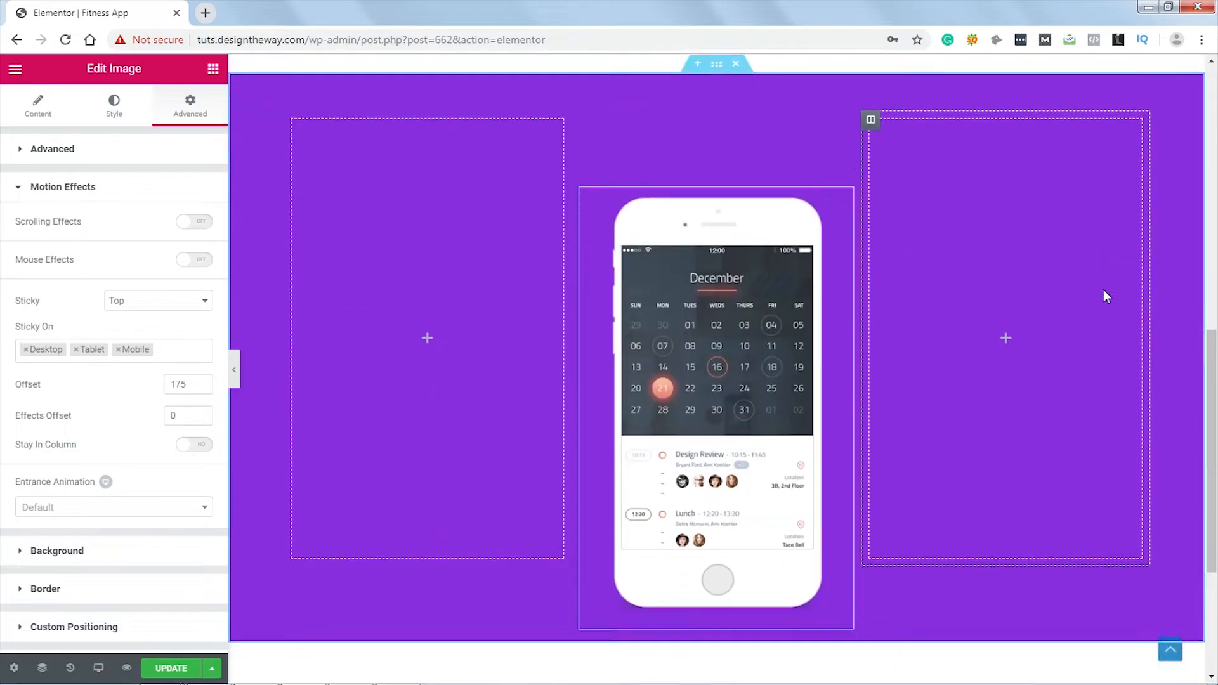
{"action": "scroll", "coordinate": [1102, 292], "scroll_direction": "down", "scroll_amount": 1}
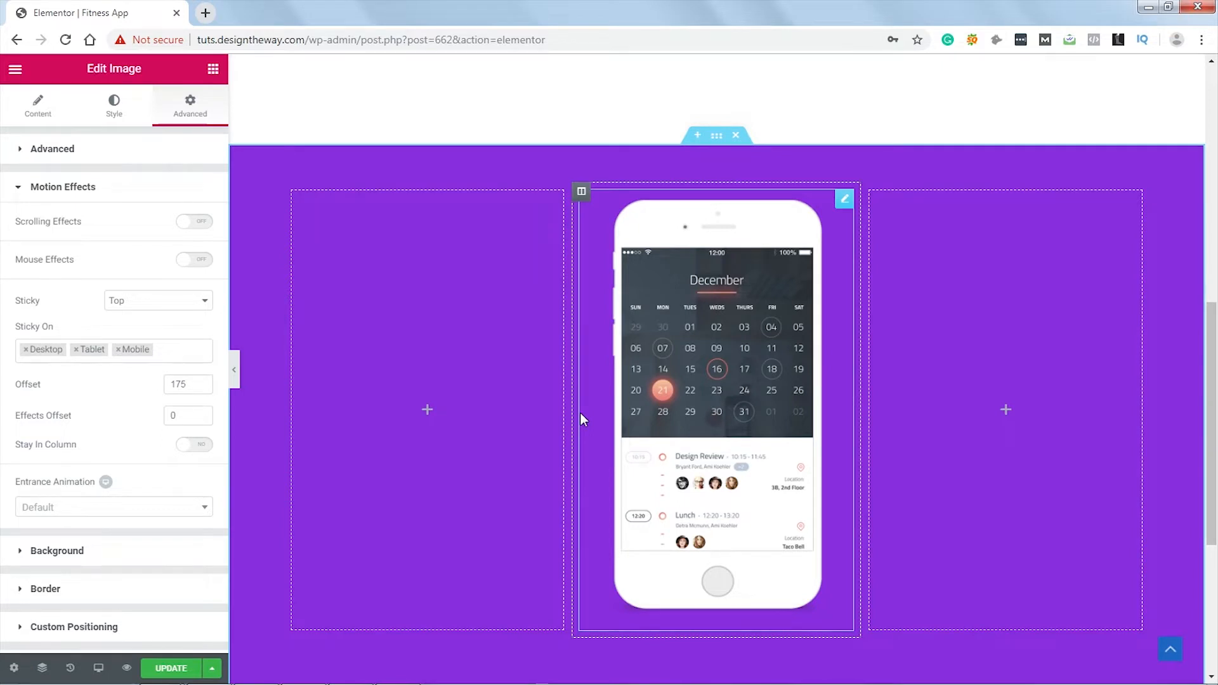
Step: Add a heading to the purple section's first column with the title "Schedule your Fitness"
{"action": "left_click", "coordinate": [213, 69]}
{"action": "left_click_drag", "start_coordinate": [169, 212], "coordinate": [431, 387]}
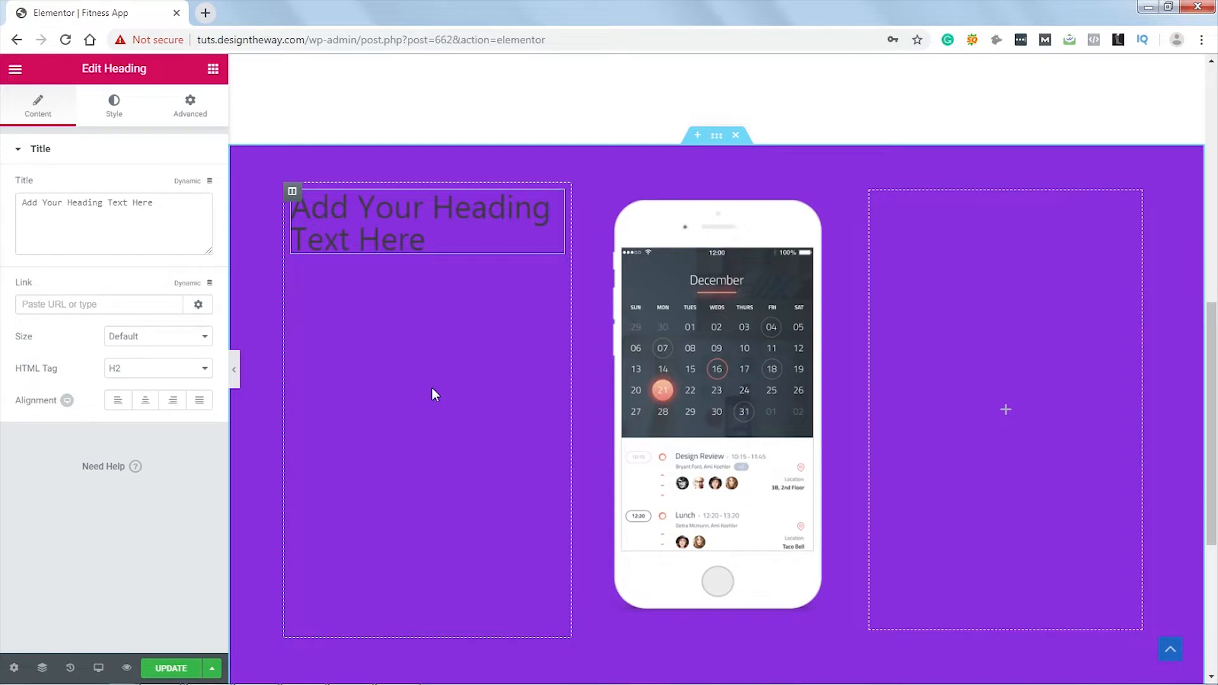
{"action": "left_click_drag", "start_coordinate": [159, 203], "coordinate": [25, 204]}
{"action": "type", "text": "Schedule your Fitness"}
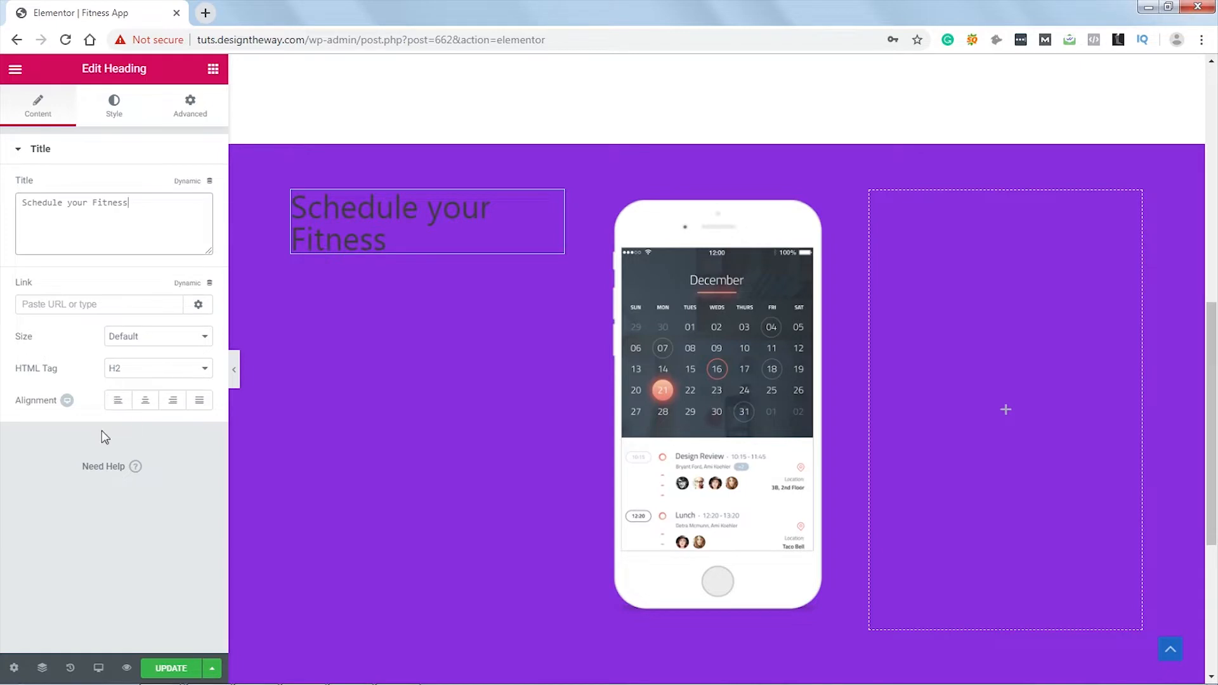
Step: Style the "Schedule your Fitness" heading with white text, a 35 px size and a weight of 400
{"action": "left_click", "coordinate": [113, 106]}
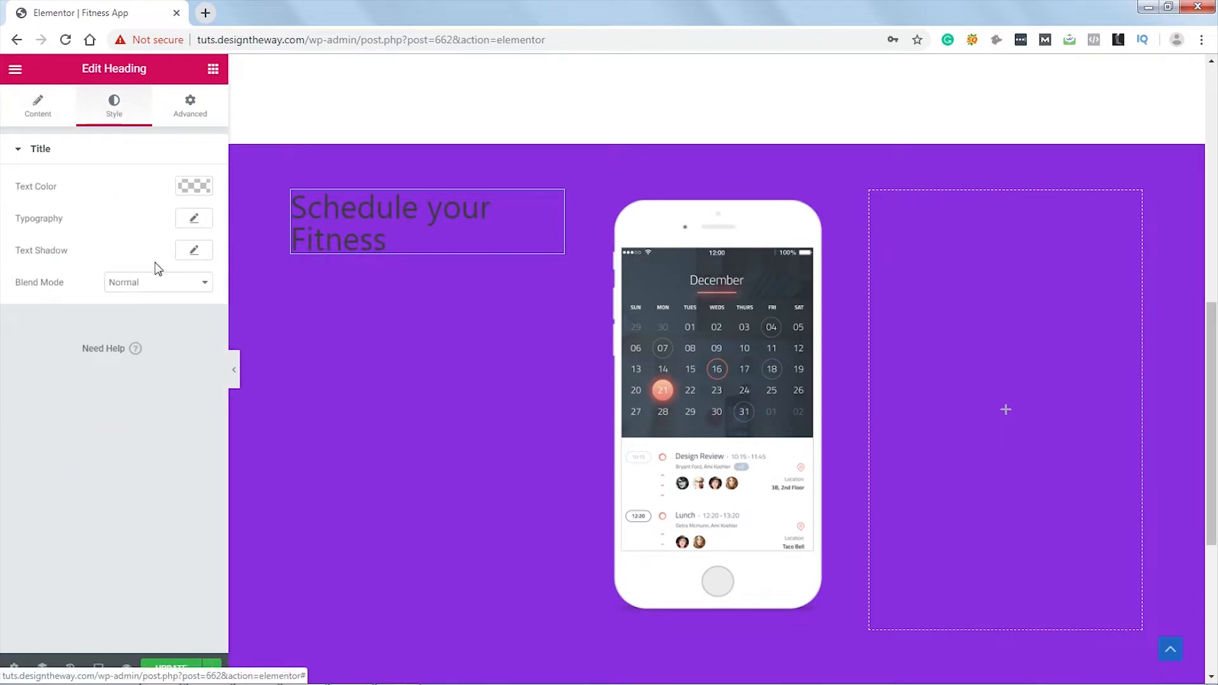
{"action": "left_click", "coordinate": [192, 186]}
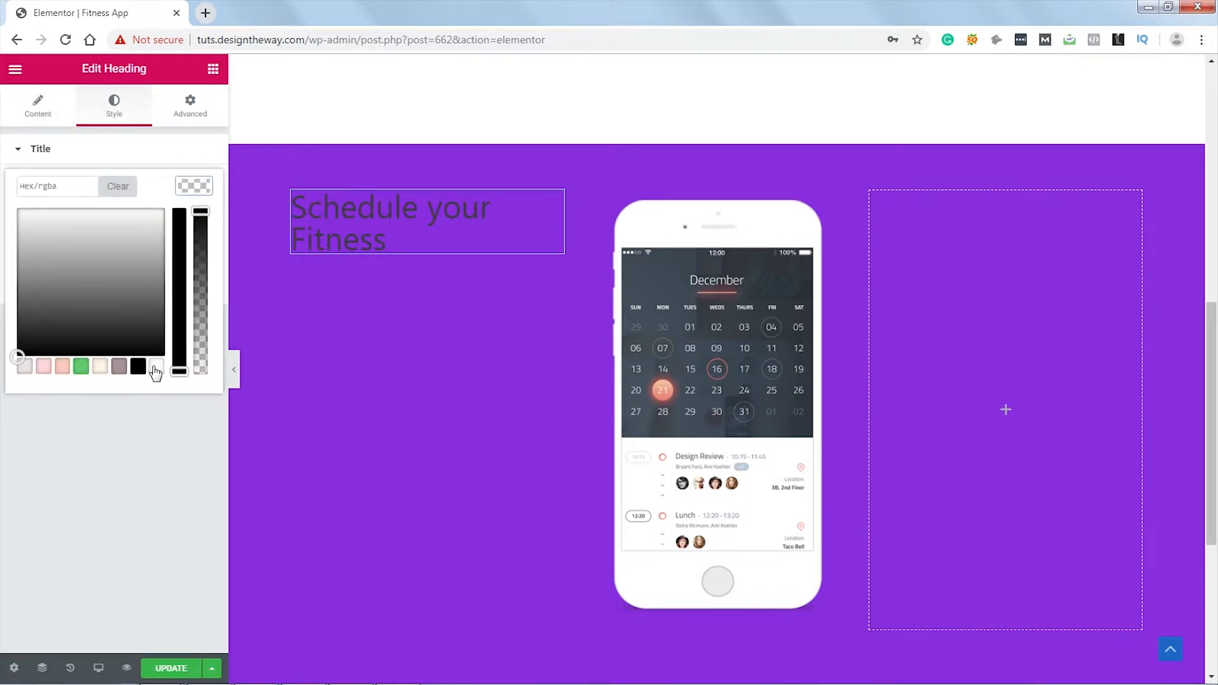
{"action": "left_click", "coordinate": [156, 373]}
{"action": "left_click", "coordinate": [193, 185]}
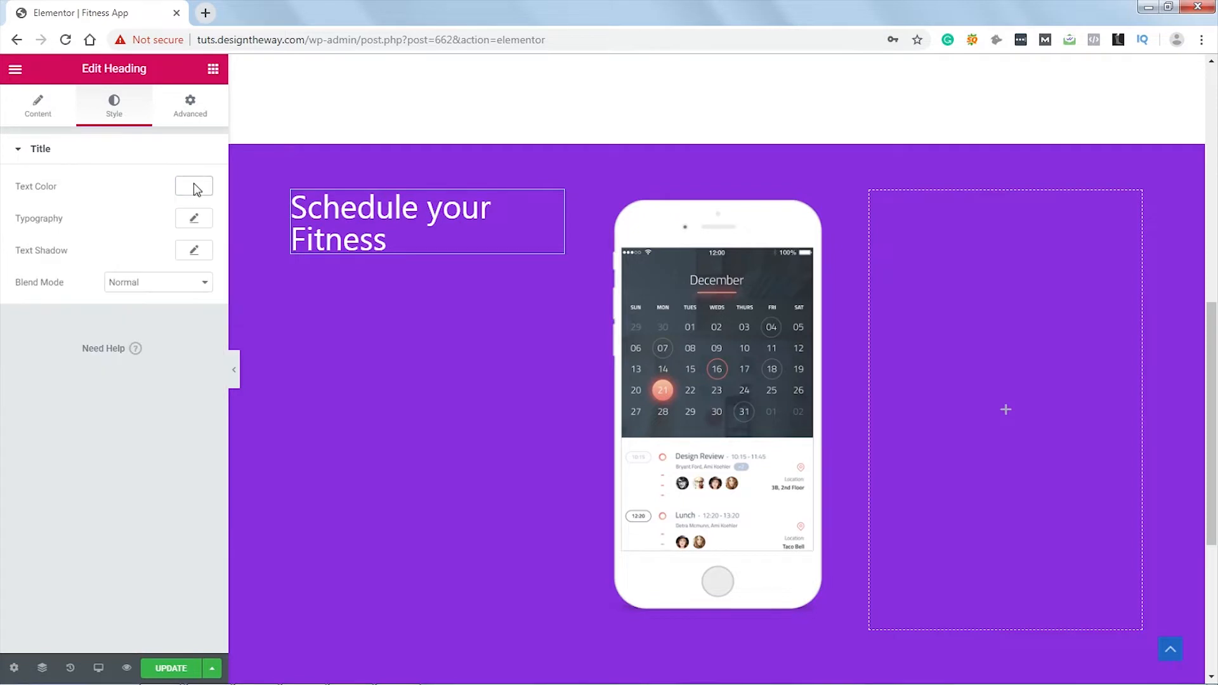
{"action": "left_click", "coordinate": [194, 219]}
{"action": "left_click", "coordinate": [175, 313]}
{"action": "type", "text": "35"}
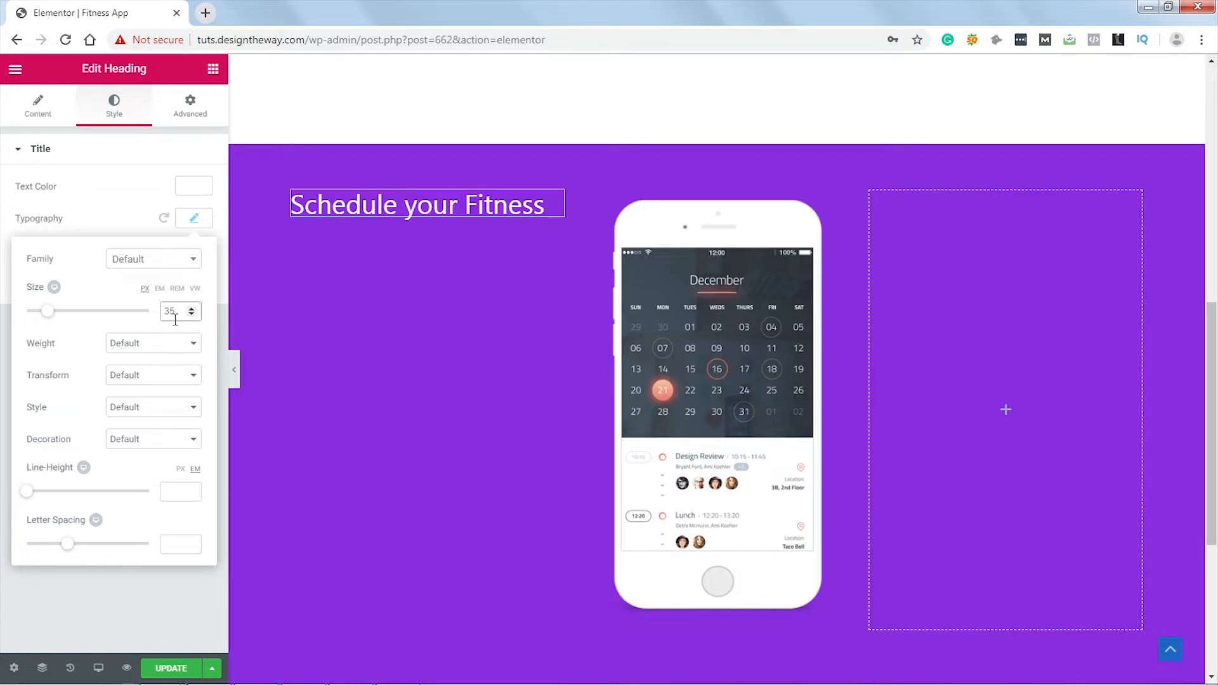
{"action": "left_click", "coordinate": [156, 348]}
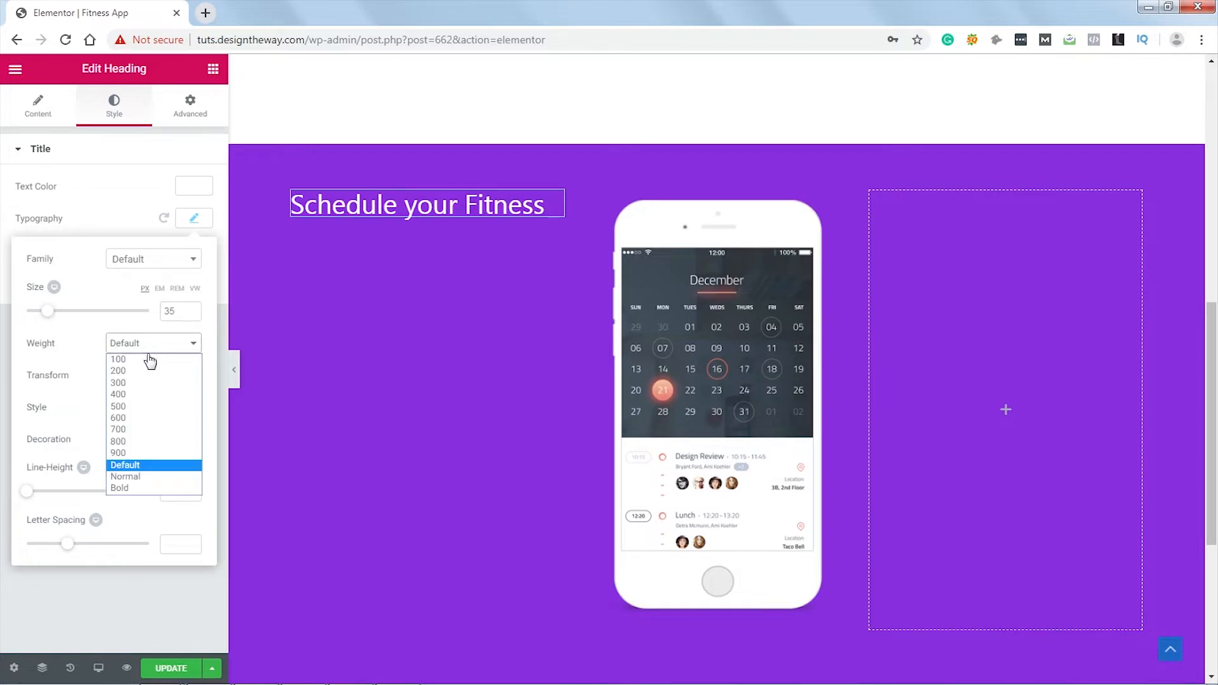
{"action": "left_click", "coordinate": [129, 395]}
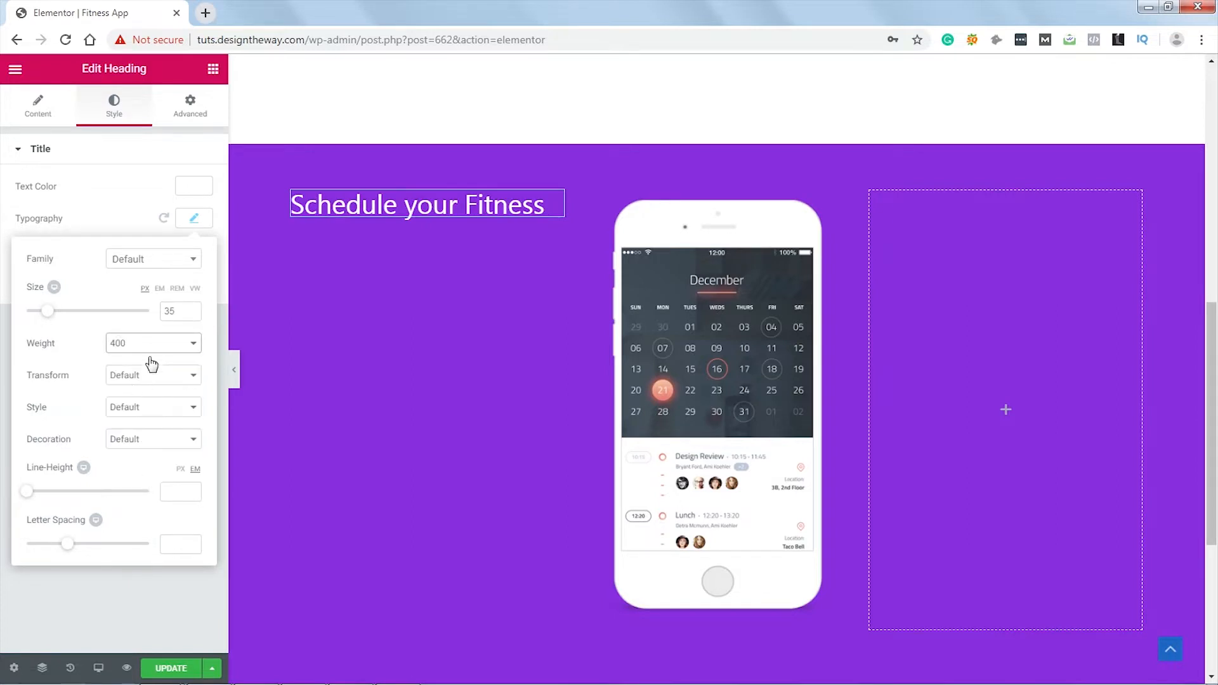
Step: Add a text block below the "Schedule your Fitness" heading and set its text color to white (#ffffff)
{"action": "left_click", "coordinate": [213, 73]}
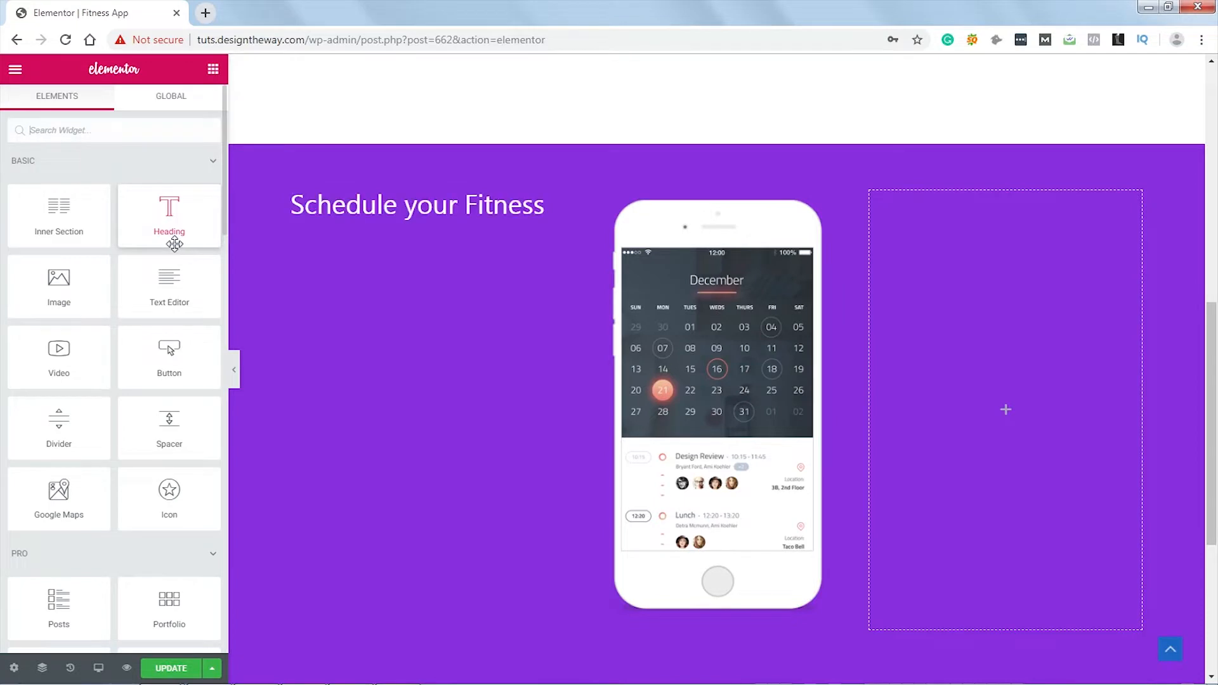
{"action": "left_click_drag", "start_coordinate": [169, 282], "coordinate": [406, 219]}
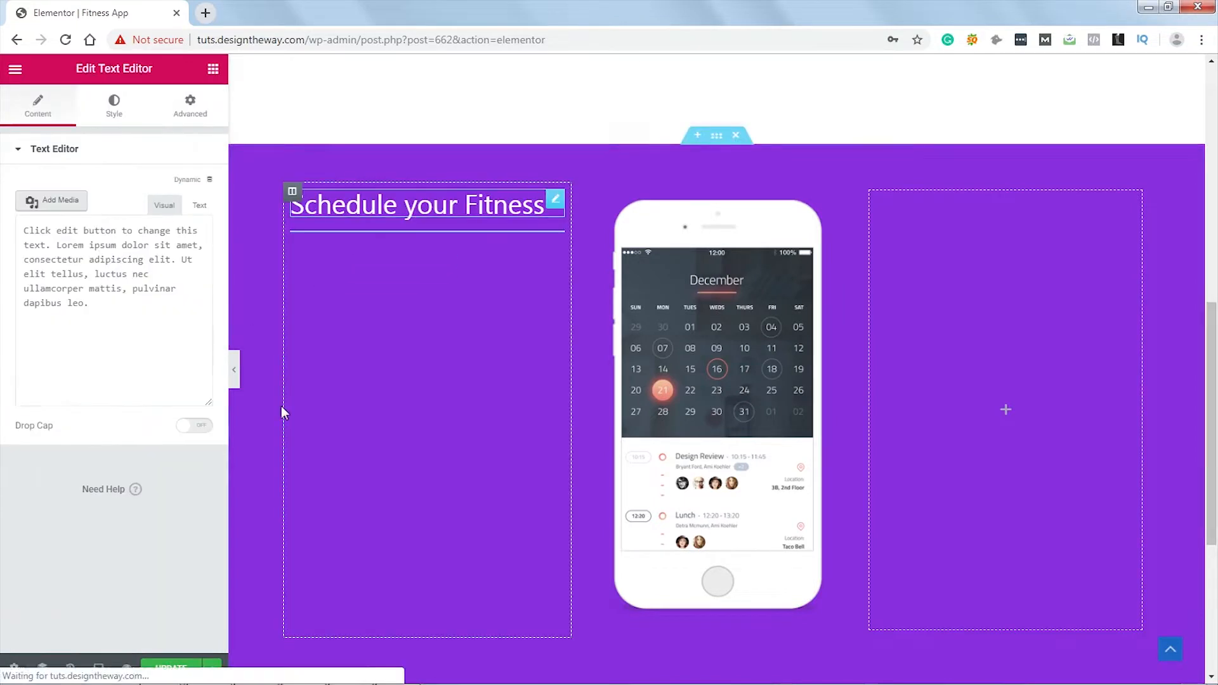
{"action": "left_click", "coordinate": [114, 104]}
{"action": "left_click", "coordinate": [194, 218]}
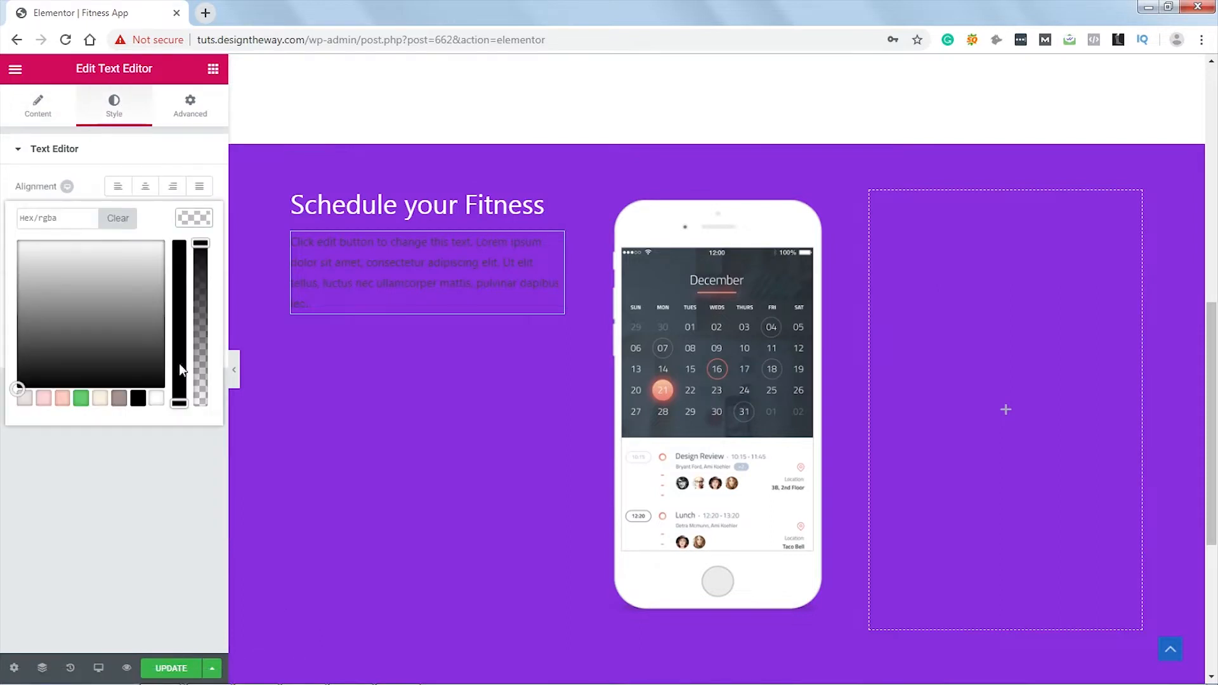
{"action": "left_click", "coordinate": [156, 398]}
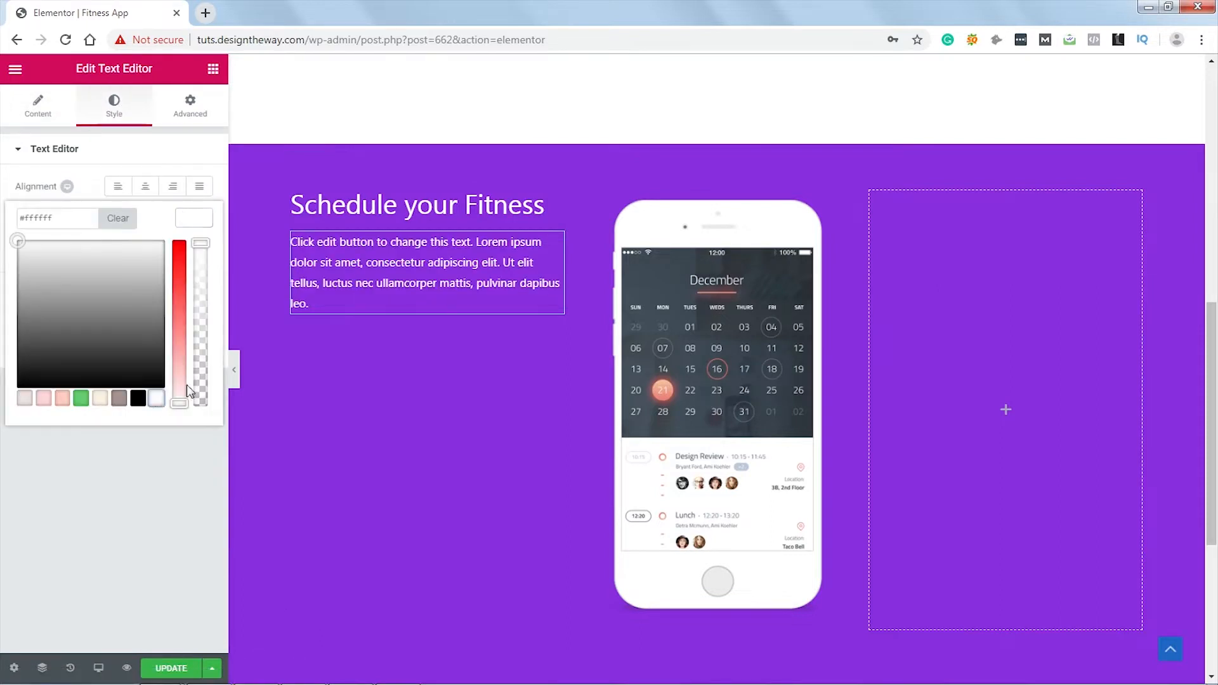
{"action": "left_click", "coordinate": [191, 218]}
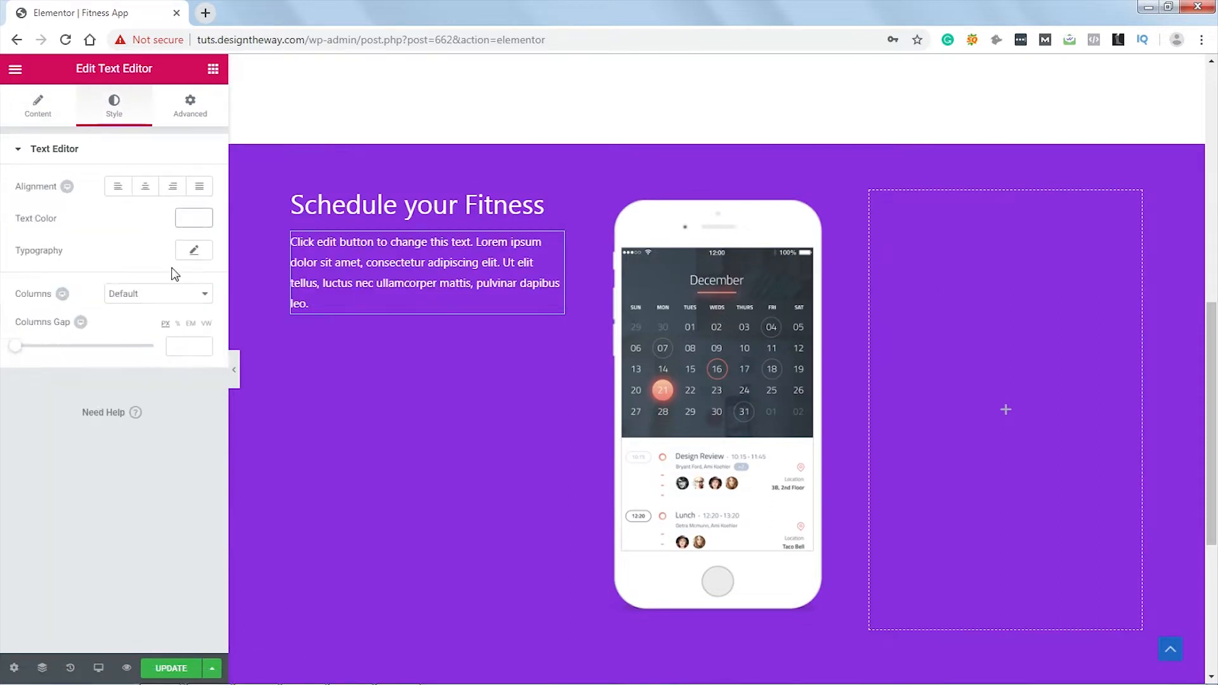
Step: Set the three-column section's vertical alignment to Middle
{"action": "left_click", "coordinate": [716, 135]}
{"action": "left_click", "coordinate": [191, 106]}
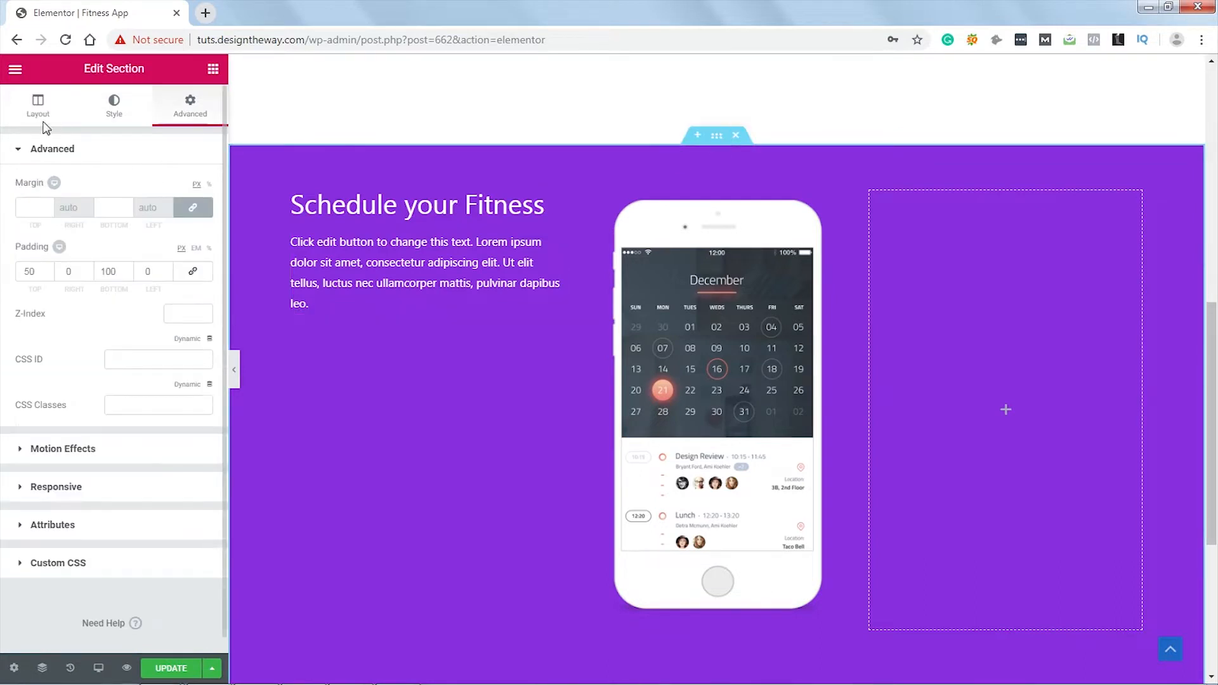
{"action": "left_click", "coordinate": [38, 109]}
{"action": "left_click", "coordinate": [155, 371]}
{"action": "left_click", "coordinate": [149, 413]}
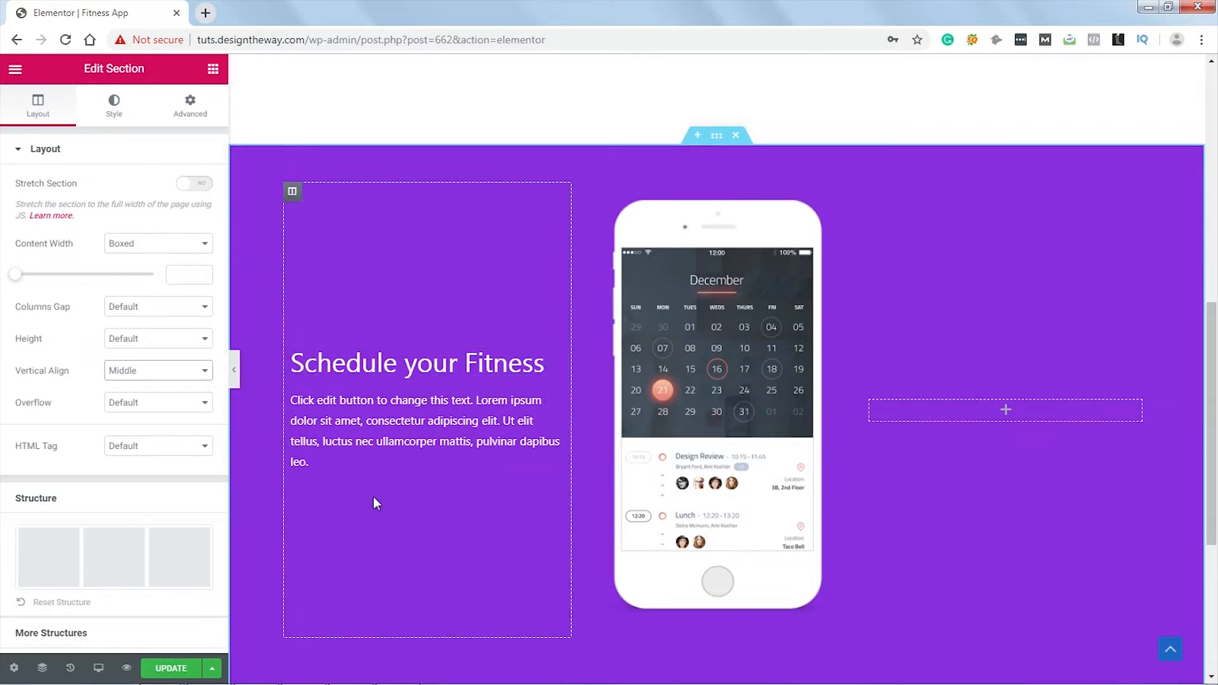
Step: Add an image to the purple section's third column using fitness-img-1.png from the media library
{"action": "left_click", "coordinate": [213, 70]}
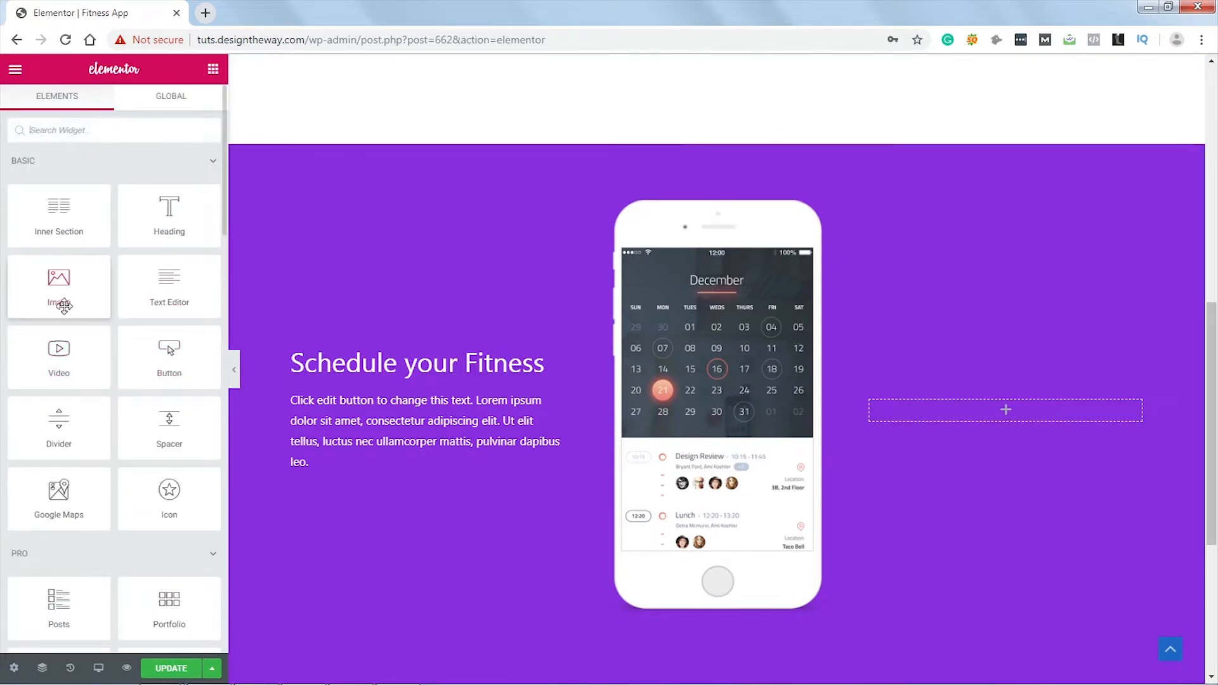
{"action": "left_click_drag", "start_coordinate": [57, 287], "coordinate": [946, 408]}
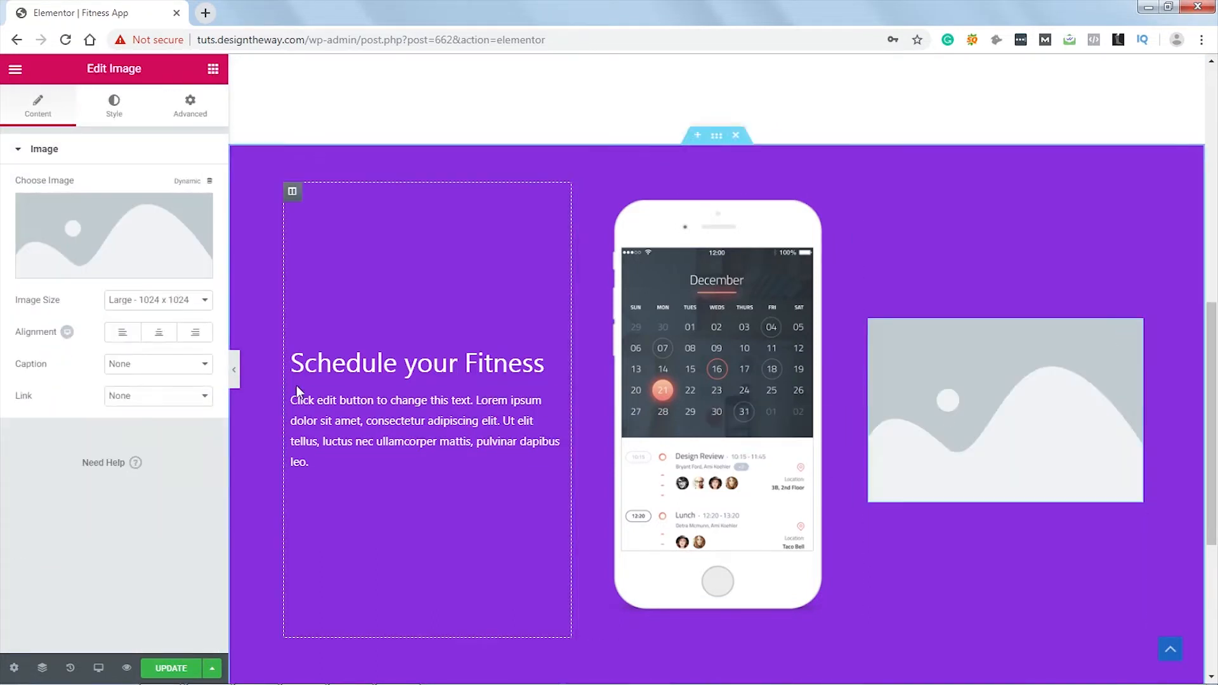
{"action": "left_click", "coordinate": [127, 234]}
{"action": "left_click", "coordinate": [197, 336]}
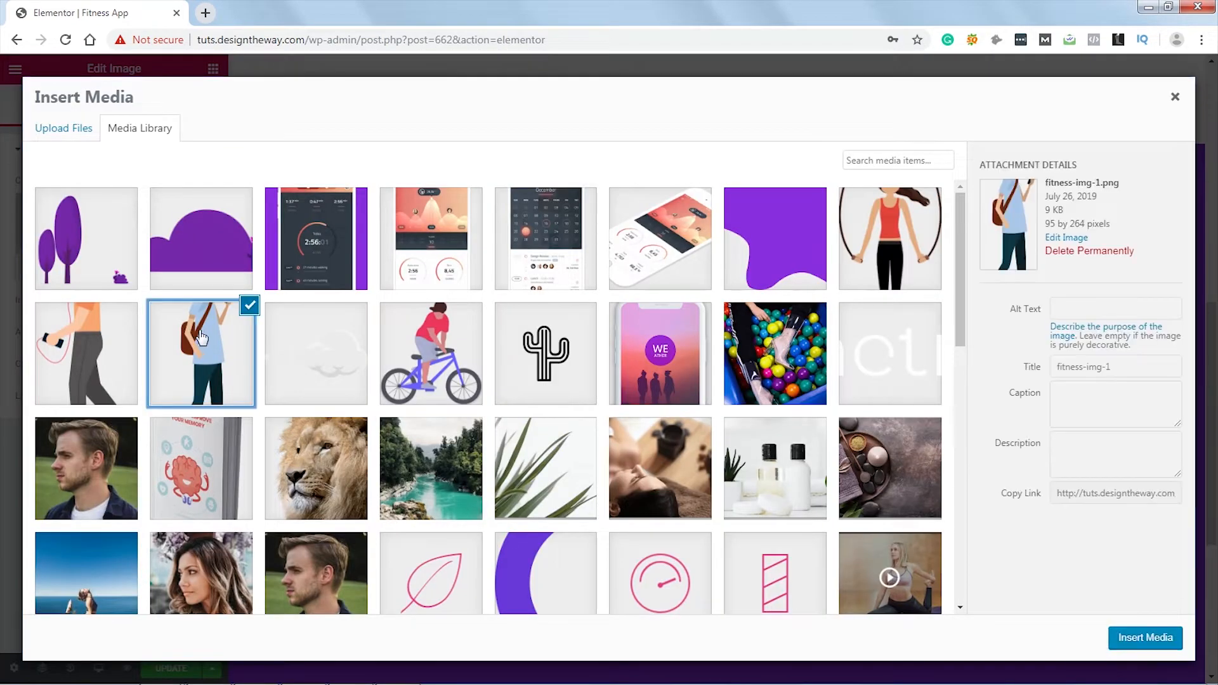
{"action": "left_click", "coordinate": [1146, 639]}
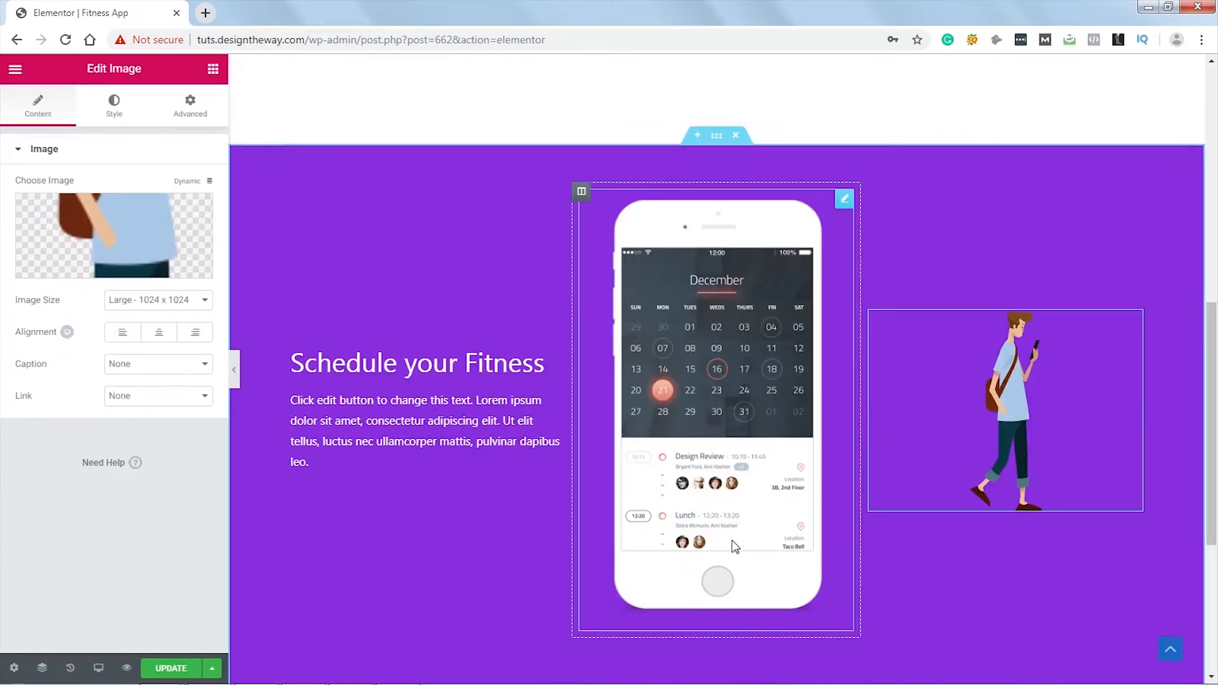
Step: Set the walking man image's size to Full and align it left
{"action": "left_click", "coordinate": [157, 302]}
{"action": "left_click", "coordinate": [144, 363]}
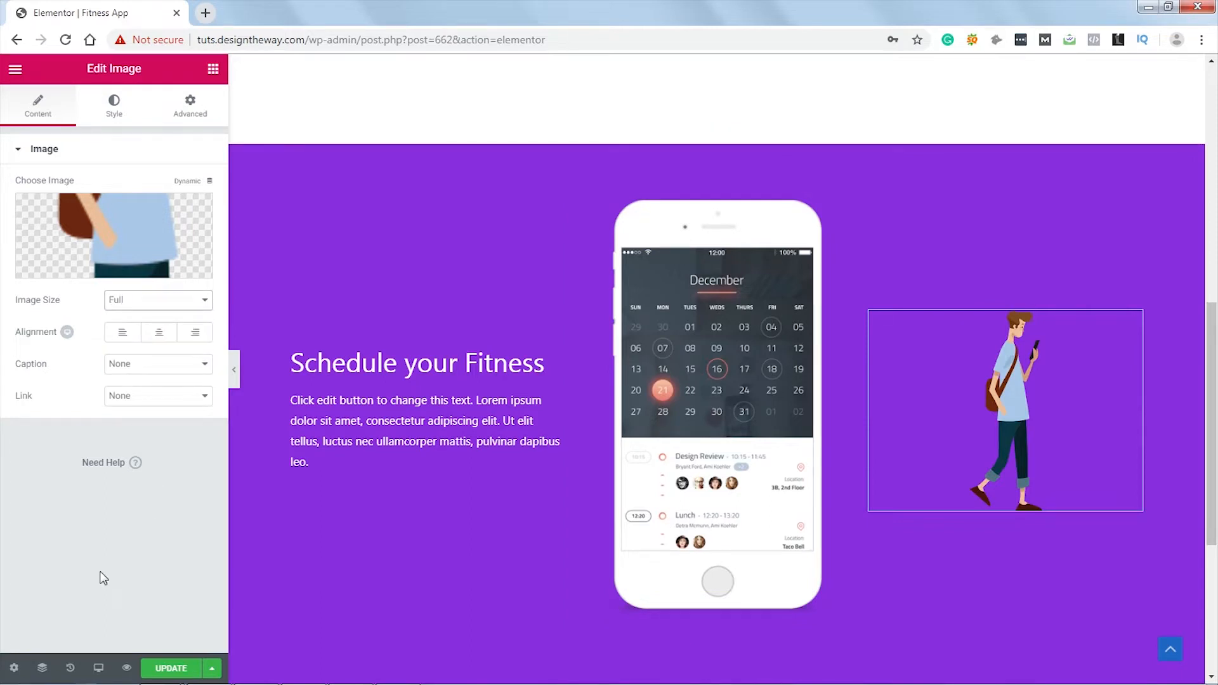
{"action": "left_click", "coordinate": [123, 332]}
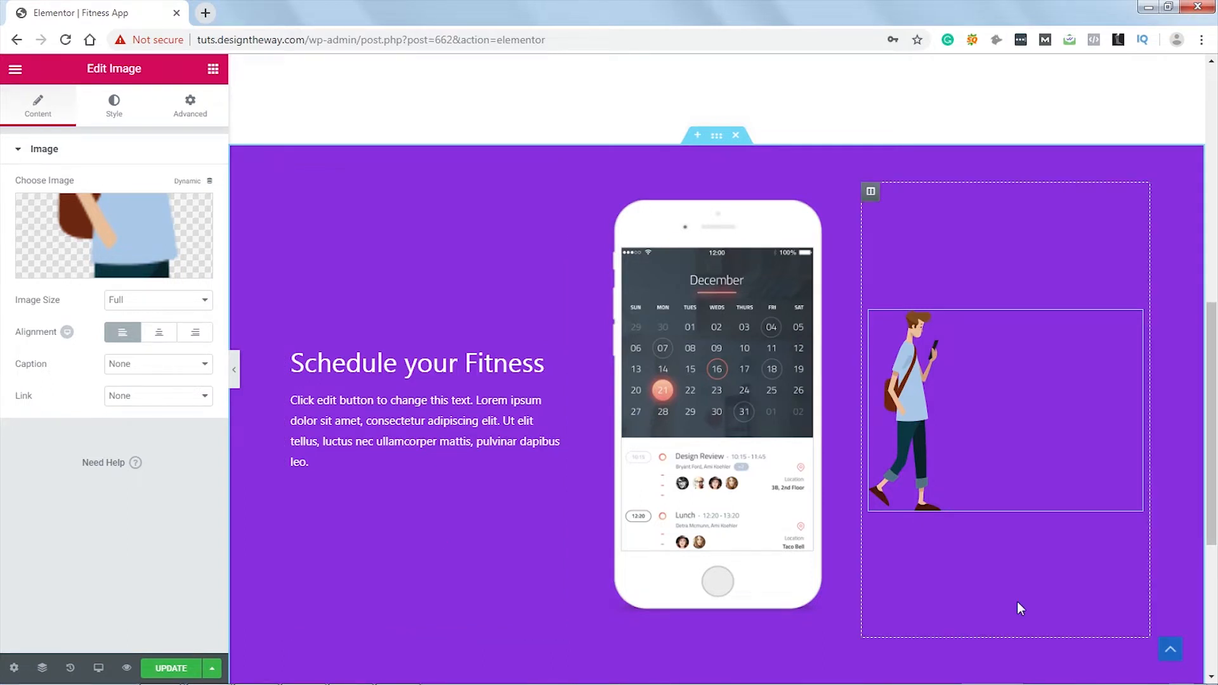
Step: Preview the page and check how the purple section looks while scrolling
{"action": "left_click", "coordinate": [123, 670]}
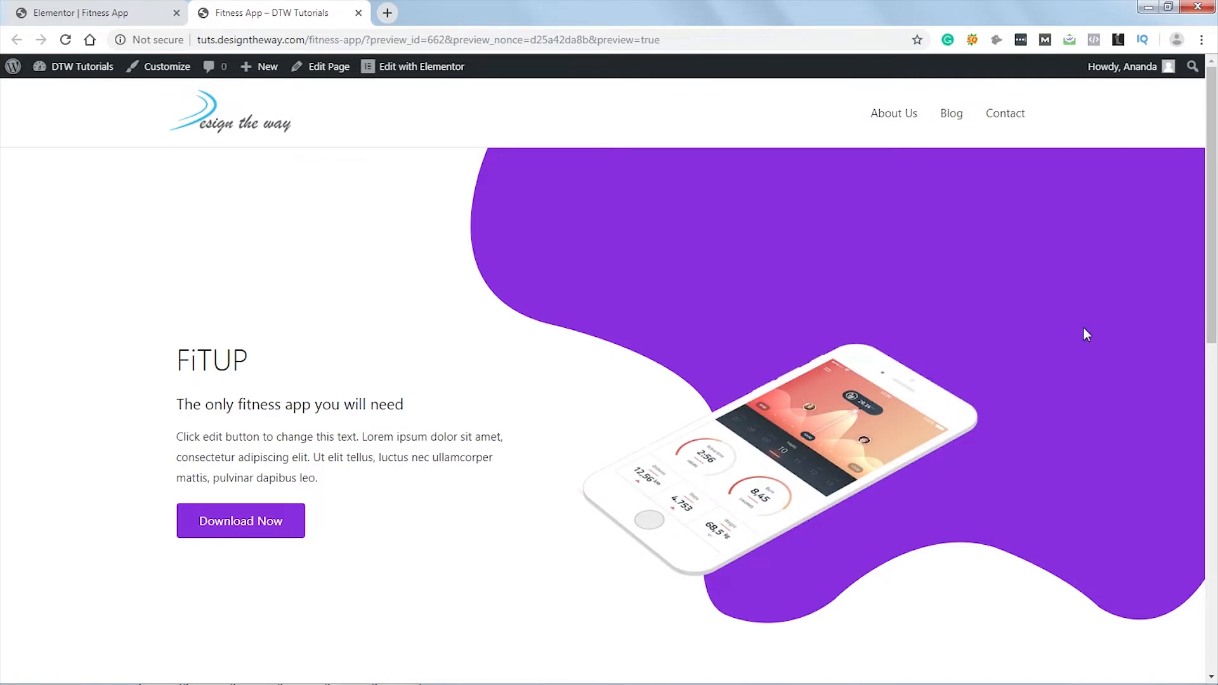
{"action": "scroll", "coordinate": [1084, 333], "scroll_direction": "down", "scroll_amount": 10}
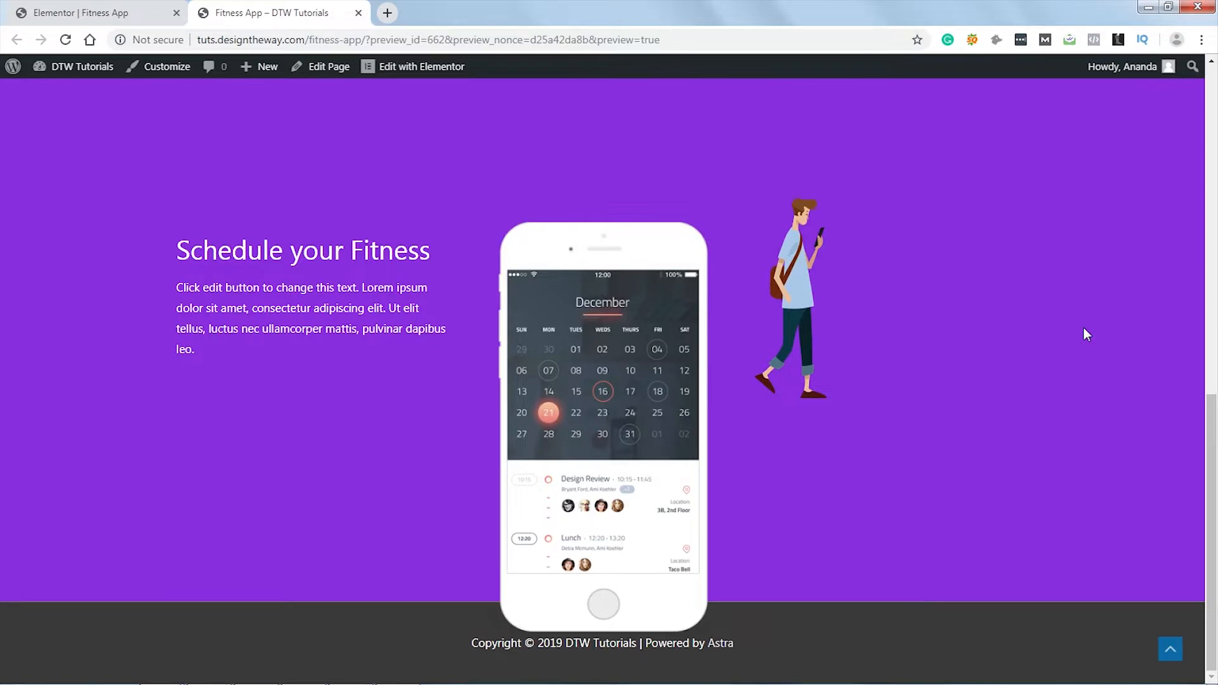
{"action": "scroll", "coordinate": [1086, 334], "scroll_direction": "up", "scroll_amount": 10}
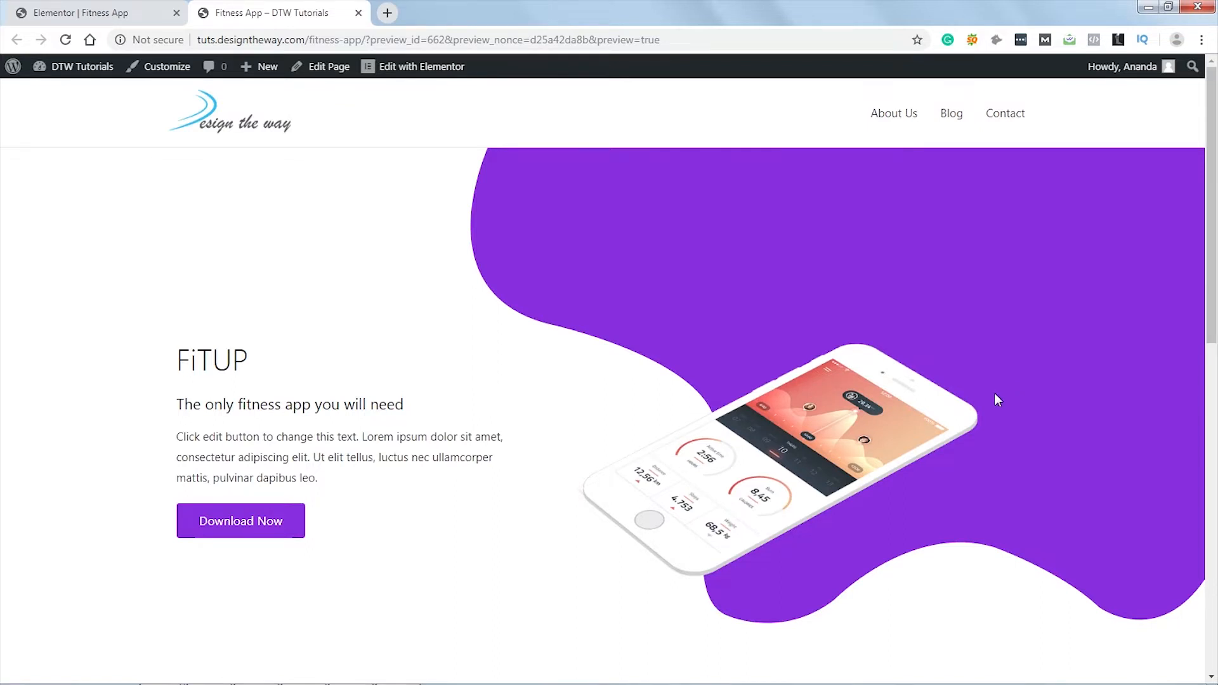
{"action": "middle_click", "coordinate": [277, 14]}
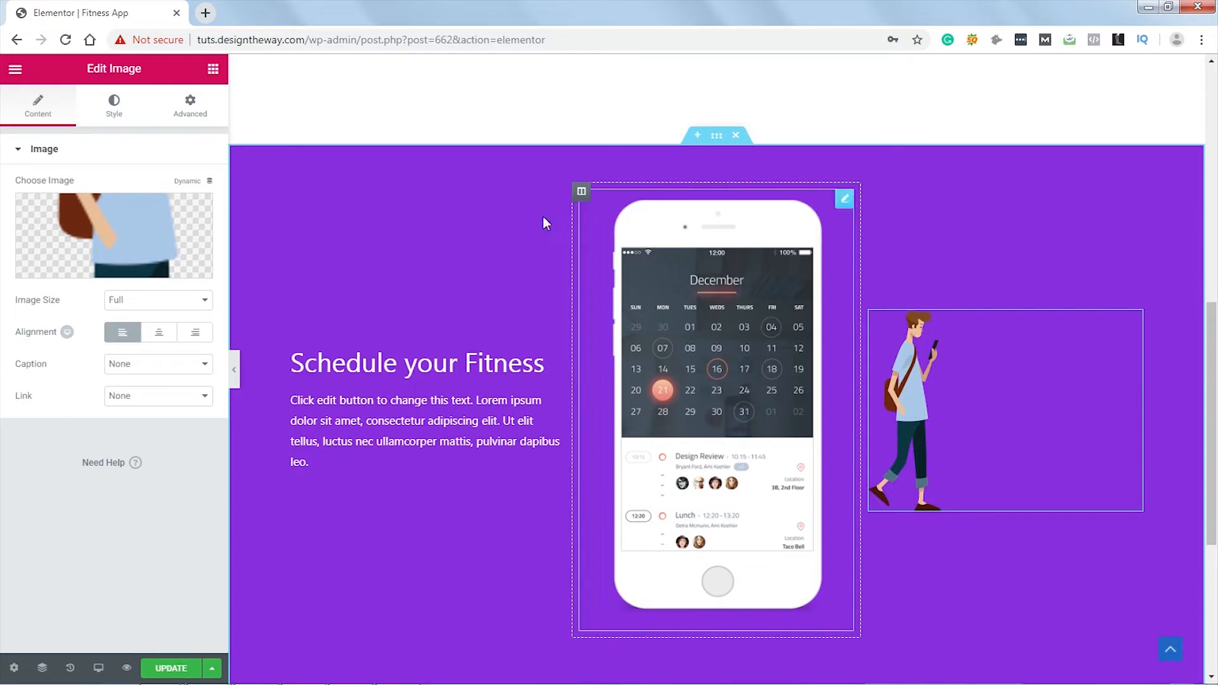
Step: Turn on scrolling effects for the walking man image and enable Horizontal Scroll, testing the motion on the page
{"action": "left_click", "coordinate": [190, 105]}
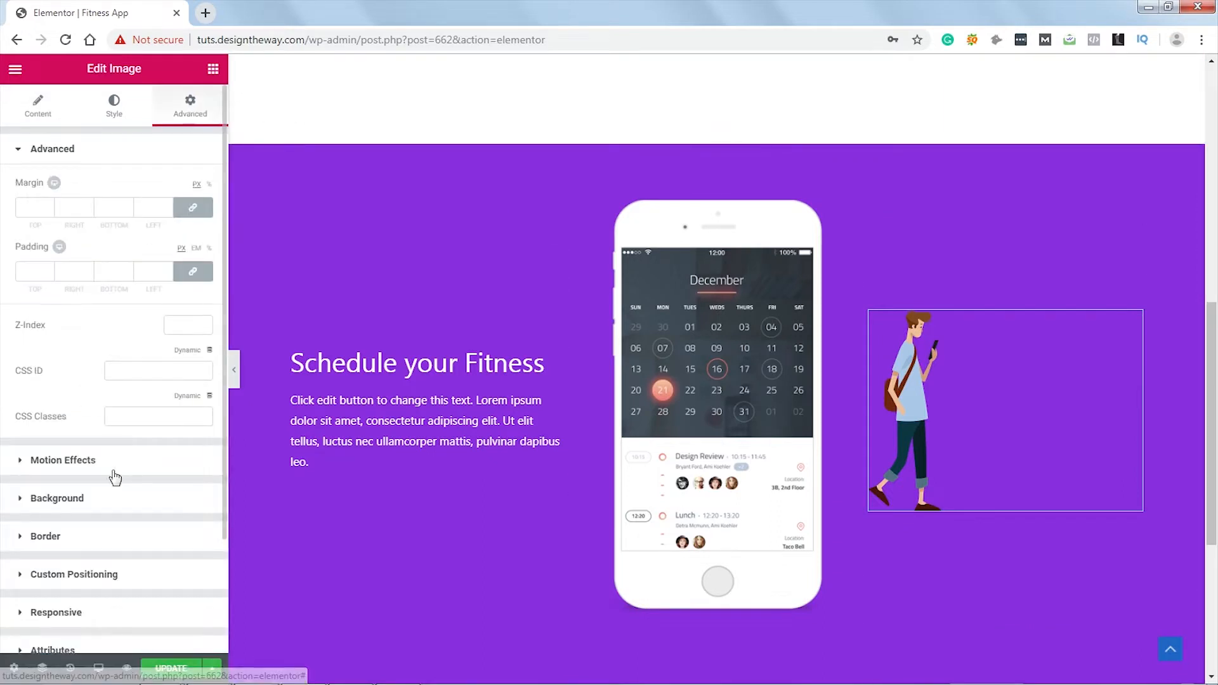
{"action": "left_click", "coordinate": [94, 467]}
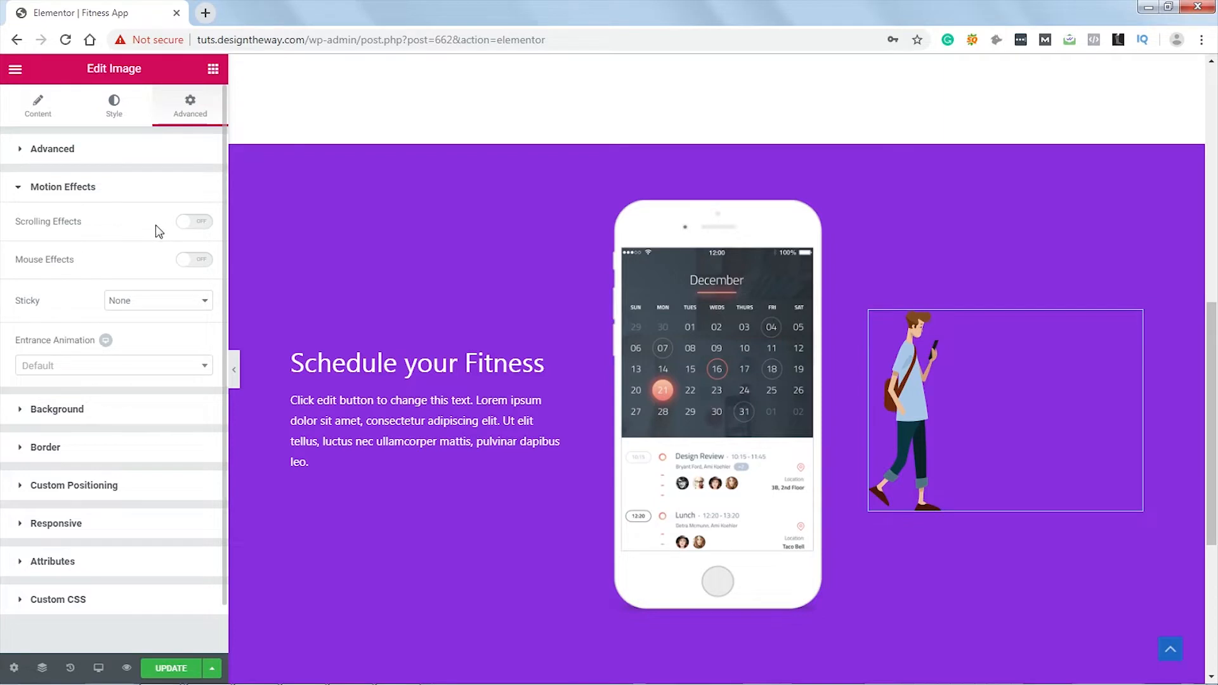
{"action": "left_click", "coordinate": [200, 225]}
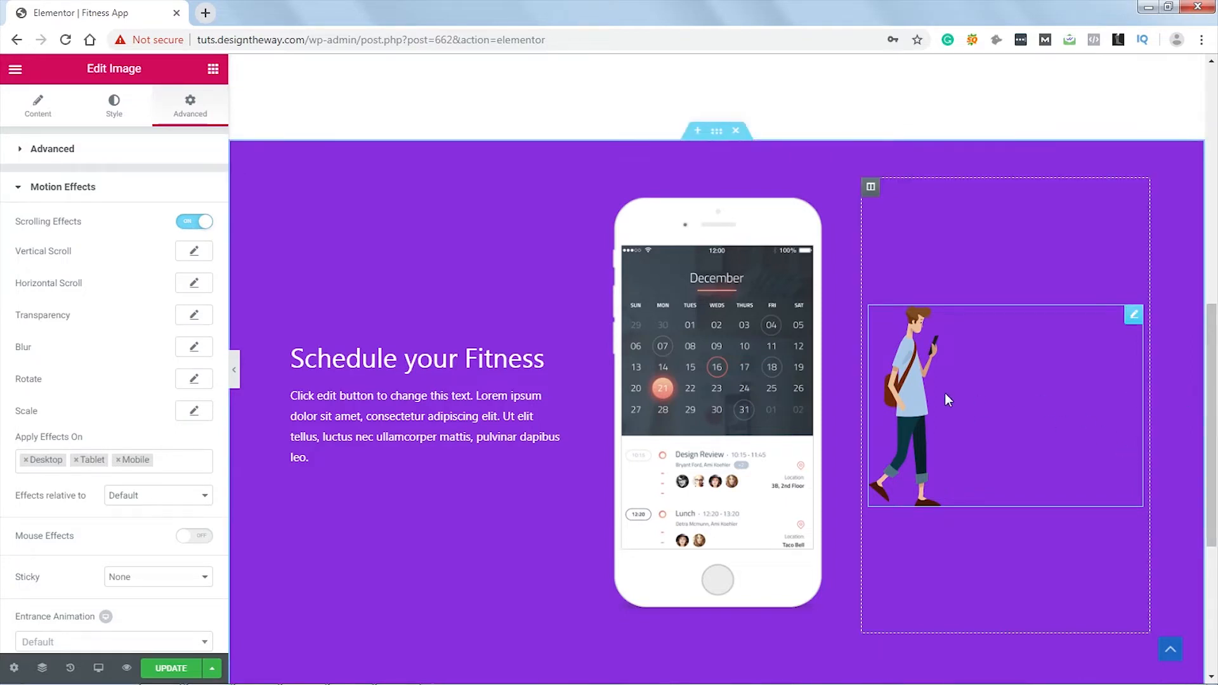
{"action": "left_click", "coordinate": [195, 283]}
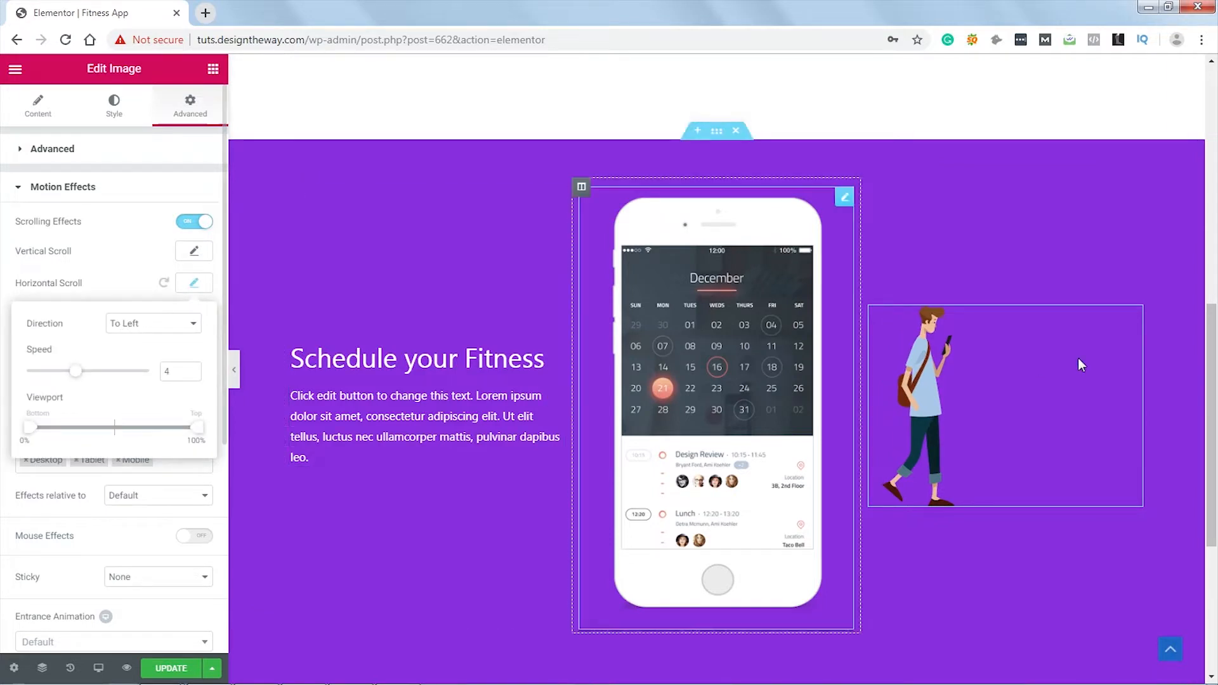
{"action": "scroll", "coordinate": [1082, 364], "scroll_direction": "up", "scroll_amount": 1}
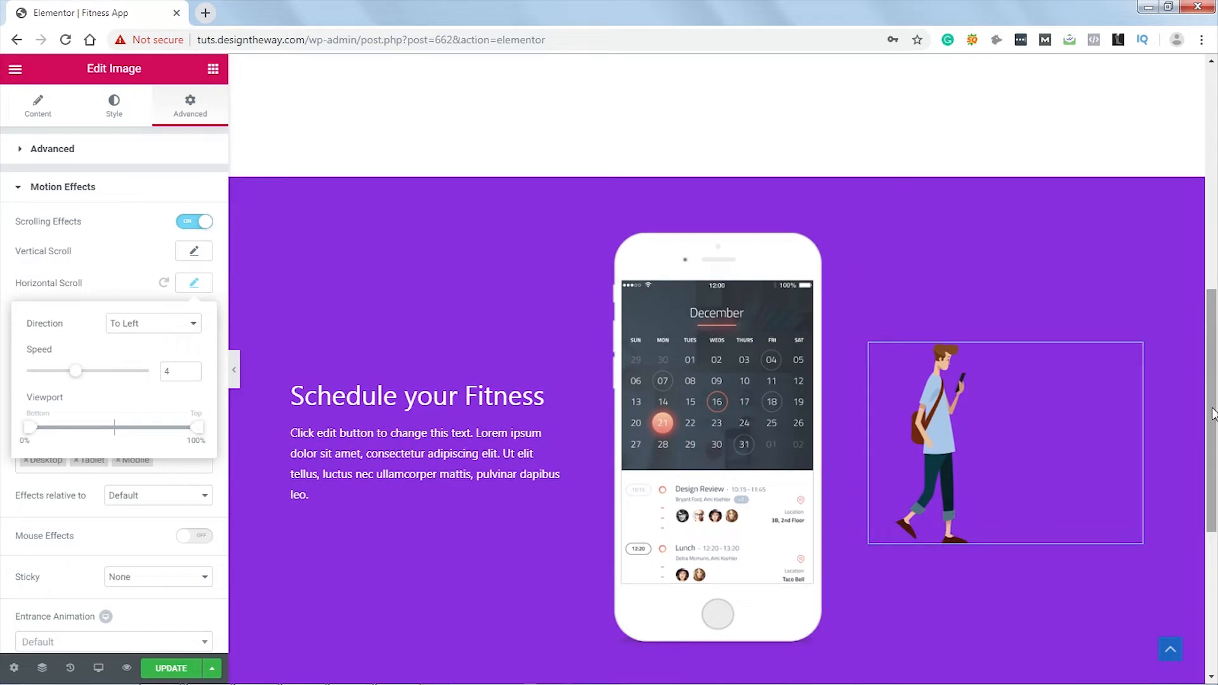
{"action": "mouse_move", "coordinate": [1214, 411]}
{"action": "left_mouse_down"}
{"action": "mouse_move", "coordinate": [1215, 280]}
{"action": "mouse_move", "coordinate": [1216, 536]}
{"action": "mouse_move", "coordinate": [1215, 426]}
{"action": "left_mouse_up"}
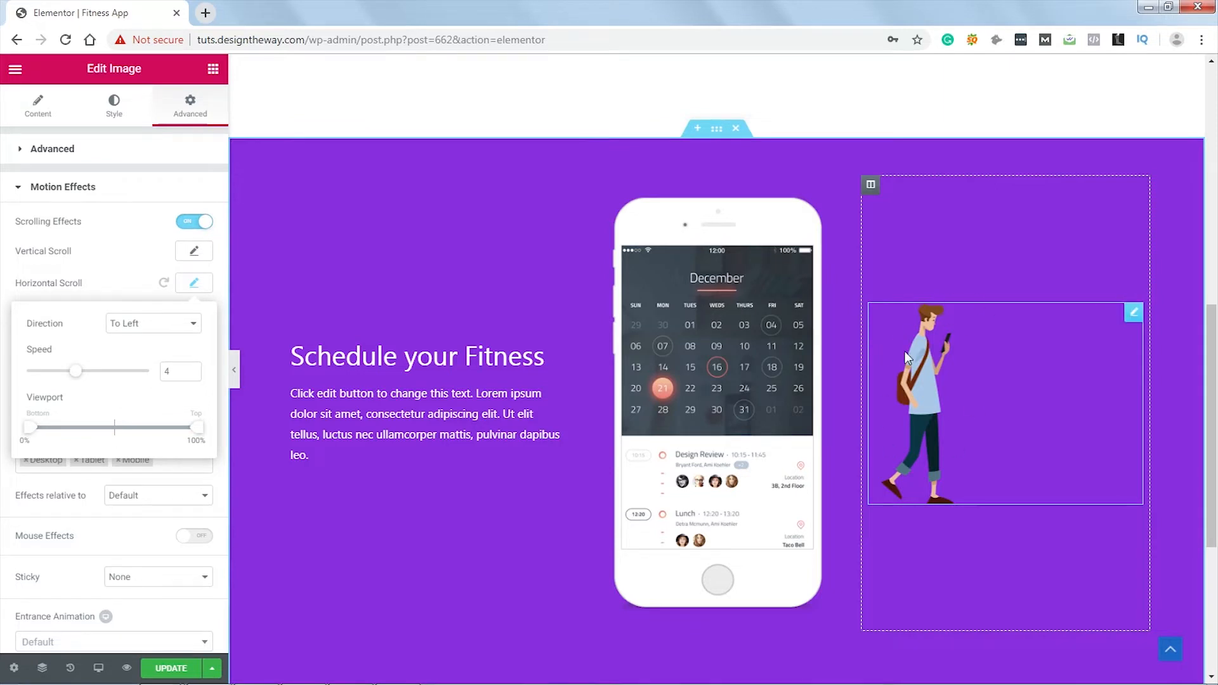
{"action": "mouse_move", "coordinate": [1210, 320]}
{"action": "left_mouse_down"}
{"action": "mouse_move", "coordinate": [1215, 378]}
{"action": "mouse_move", "coordinate": [1215, 323]}
{"action": "left_mouse_up"}
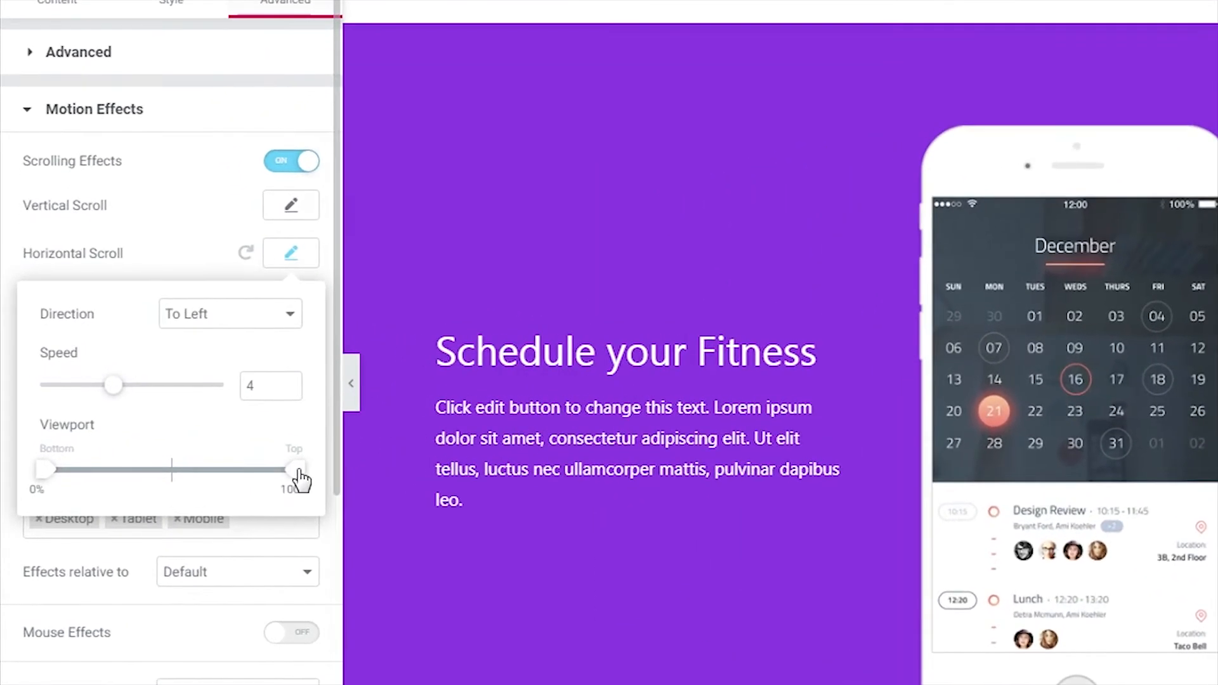
Step: Set the upper viewport limit of the image's horizontal scroll to 50% and check the movement
{"action": "left_click_drag", "start_coordinate": [300, 480], "coordinate": [173, 486]}
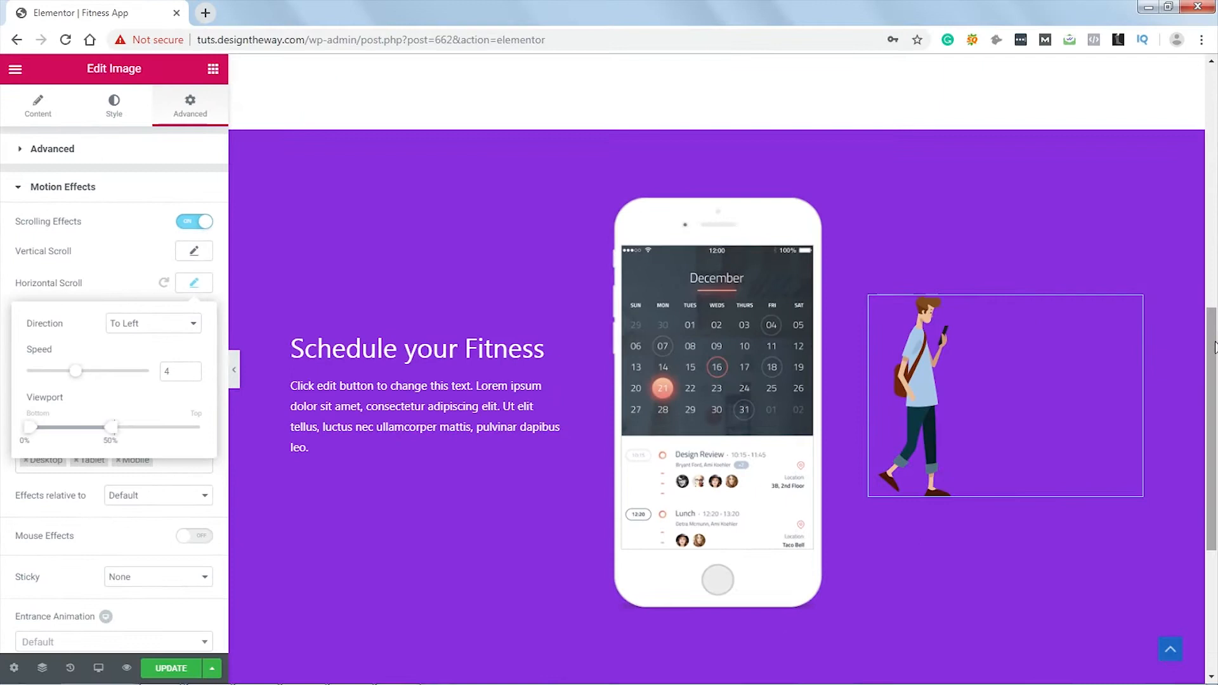
{"action": "left_click_drag", "start_coordinate": [1214, 334], "coordinate": [1214, 359]}
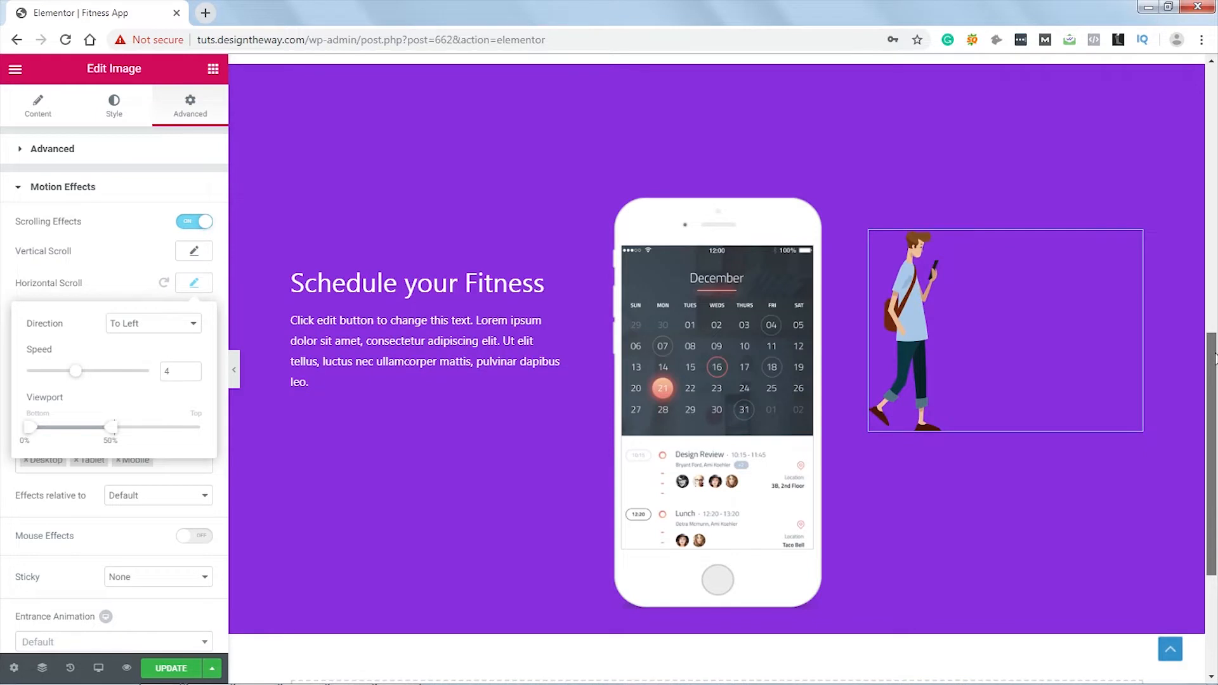
{"action": "mouse_move", "coordinate": [1214, 359]}
{"action": "left_mouse_down"}
{"action": "mouse_move", "coordinate": [1215, 381]}
{"action": "mouse_move", "coordinate": [1216, 108]}
{"action": "mouse_move", "coordinate": [1215, 348]}
{"action": "left_mouse_up"}
{"action": "left_click", "coordinate": [194, 283]}
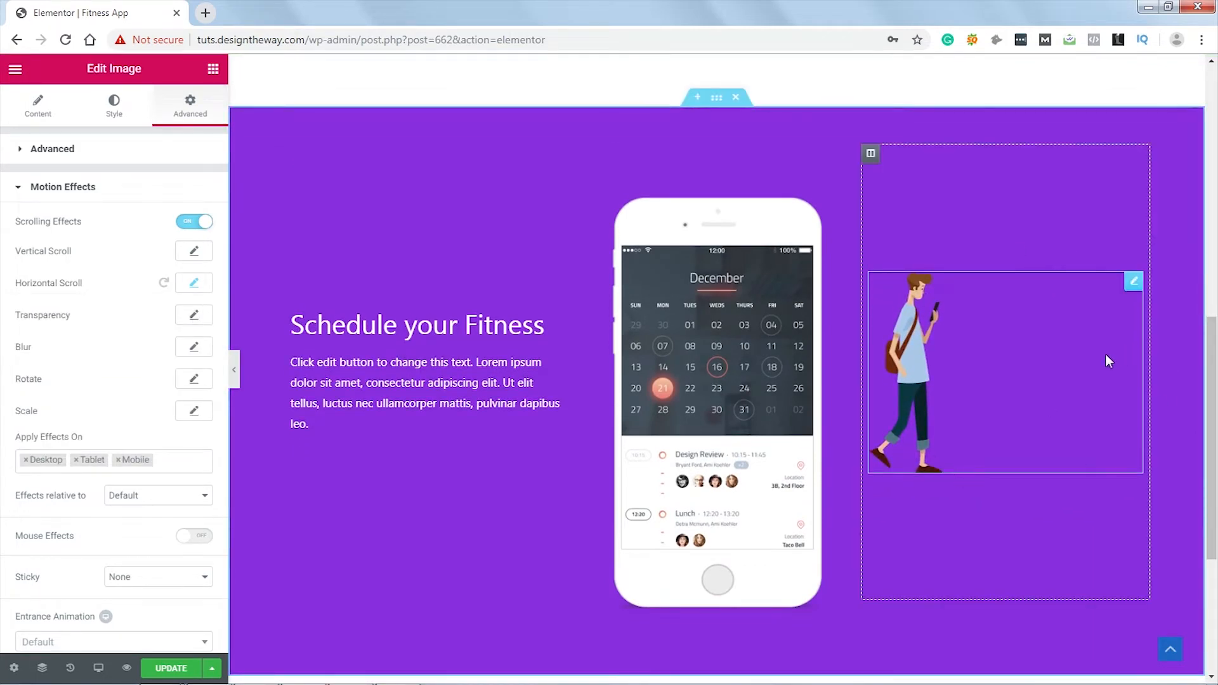
Step: Add a Fade In transparency scrolling effect to the walking man image with the upper viewport limit at 50%
{"action": "left_click", "coordinate": [194, 316]}
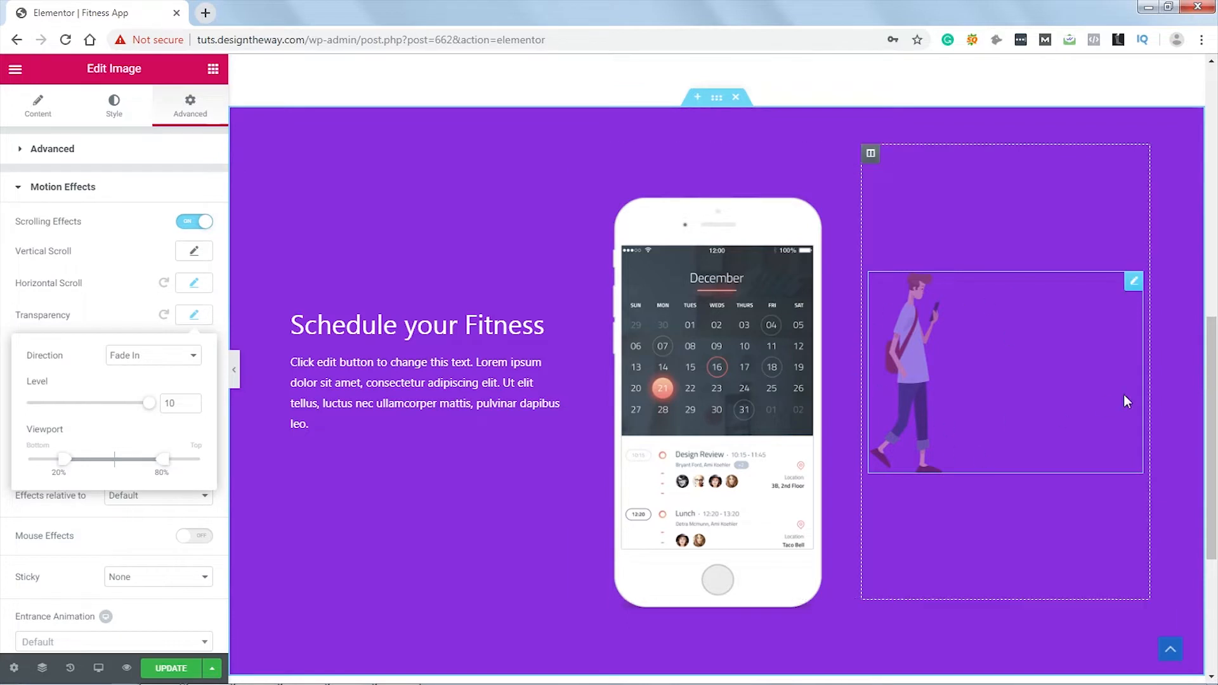
{"action": "left_click_drag", "start_coordinate": [1212, 340], "coordinate": [1213, 412]}
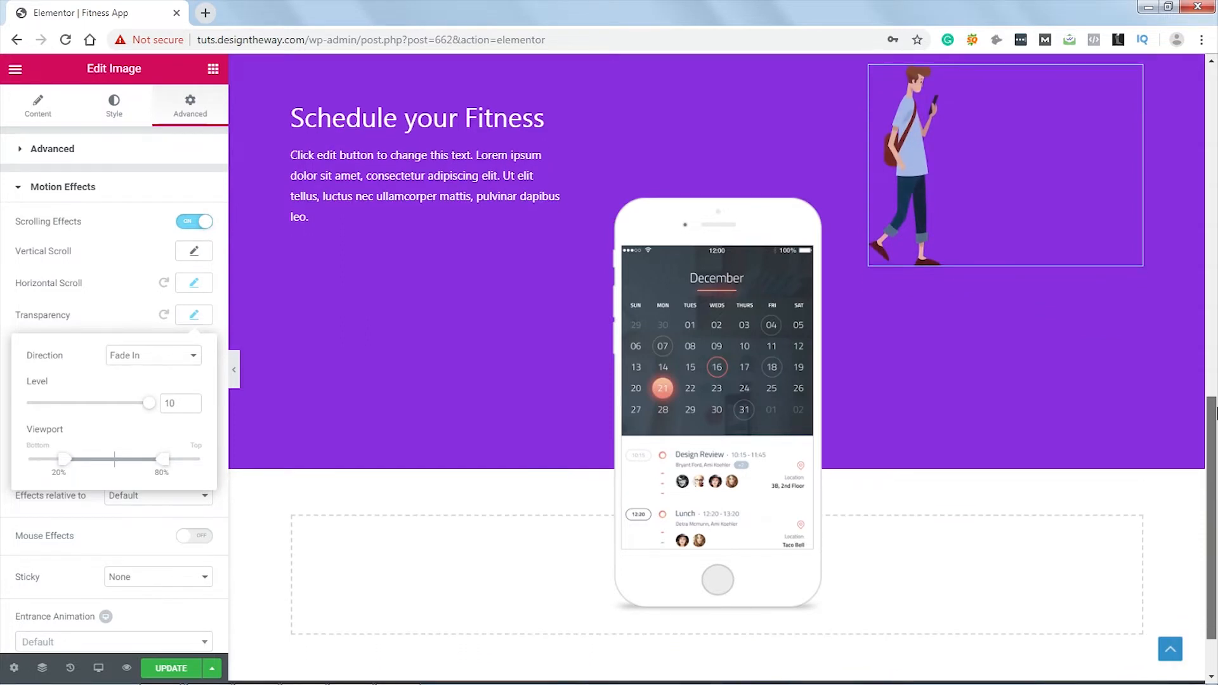
{"action": "left_click_drag", "start_coordinate": [1213, 413], "coordinate": [1215, 340]}
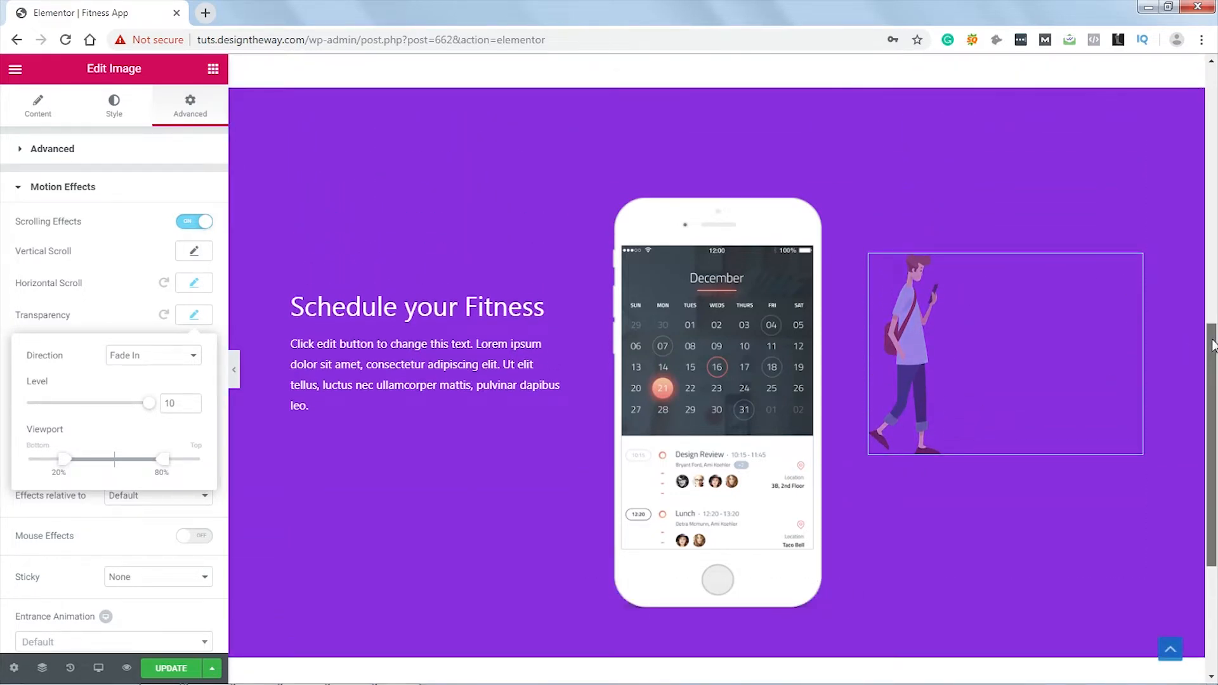
{"action": "left_click_drag", "start_coordinate": [1214, 347], "coordinate": [1214, 320]}
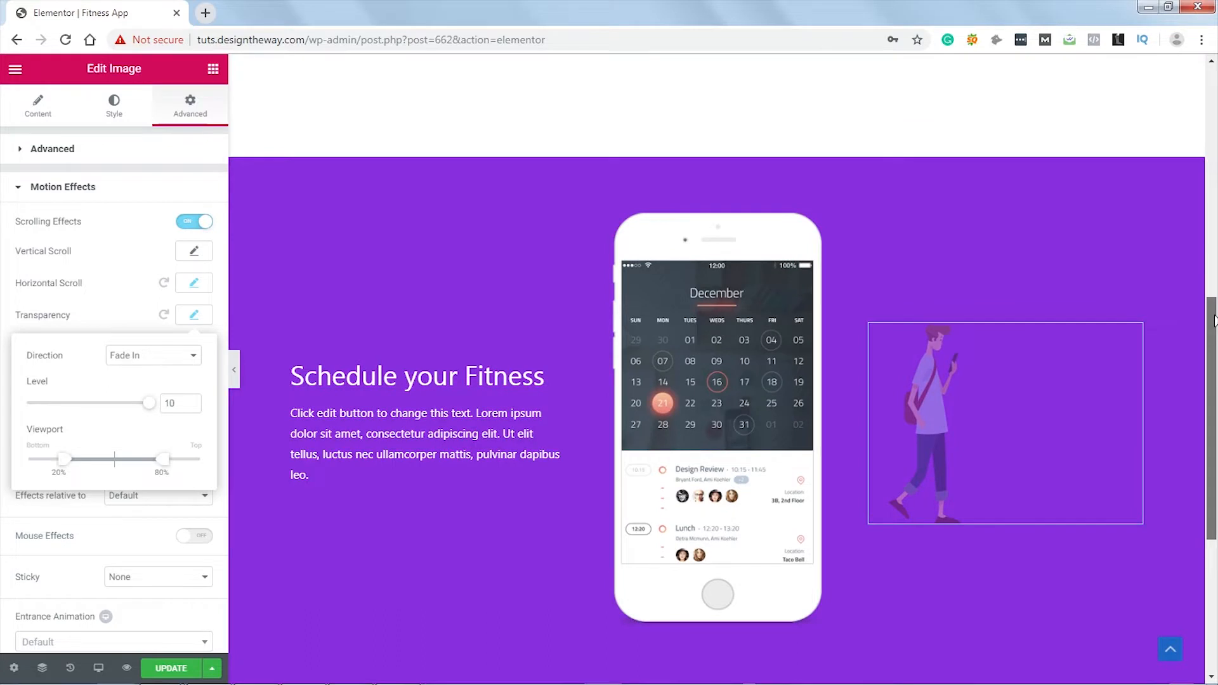
{"action": "left_click_drag", "start_coordinate": [1213, 321], "coordinate": [1215, 346]}
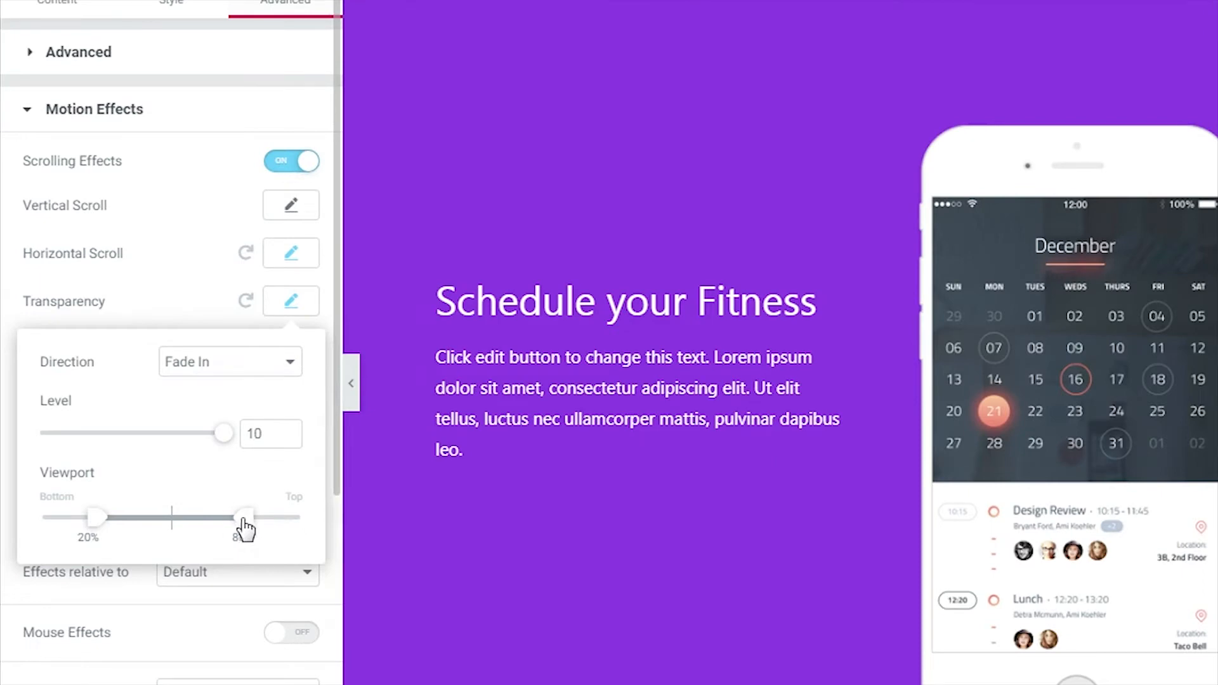
{"action": "left_click_drag", "start_coordinate": [244, 527], "coordinate": [169, 522]}
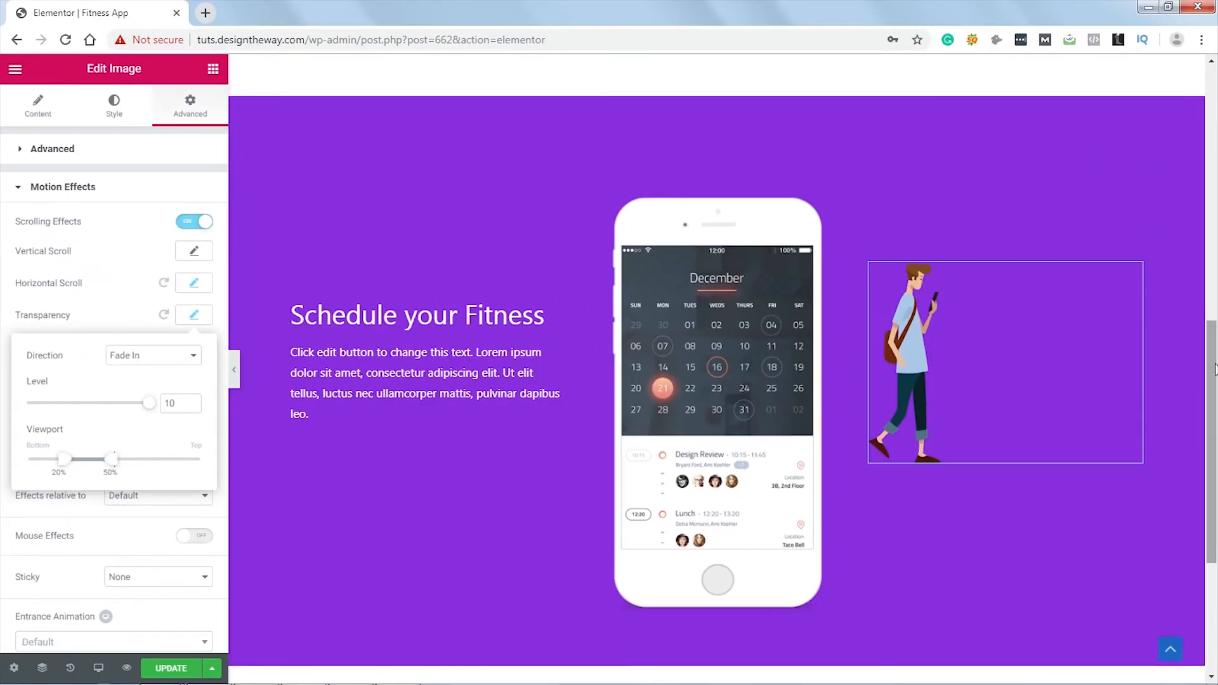
{"action": "mouse_move", "coordinate": [1215, 367]}
{"action": "left_mouse_down"}
{"action": "mouse_move", "coordinate": [1214, 486]}
{"action": "mouse_move", "coordinate": [1216, 189]}
{"action": "mouse_move", "coordinate": [1216, 367]}
{"action": "left_mouse_up"}
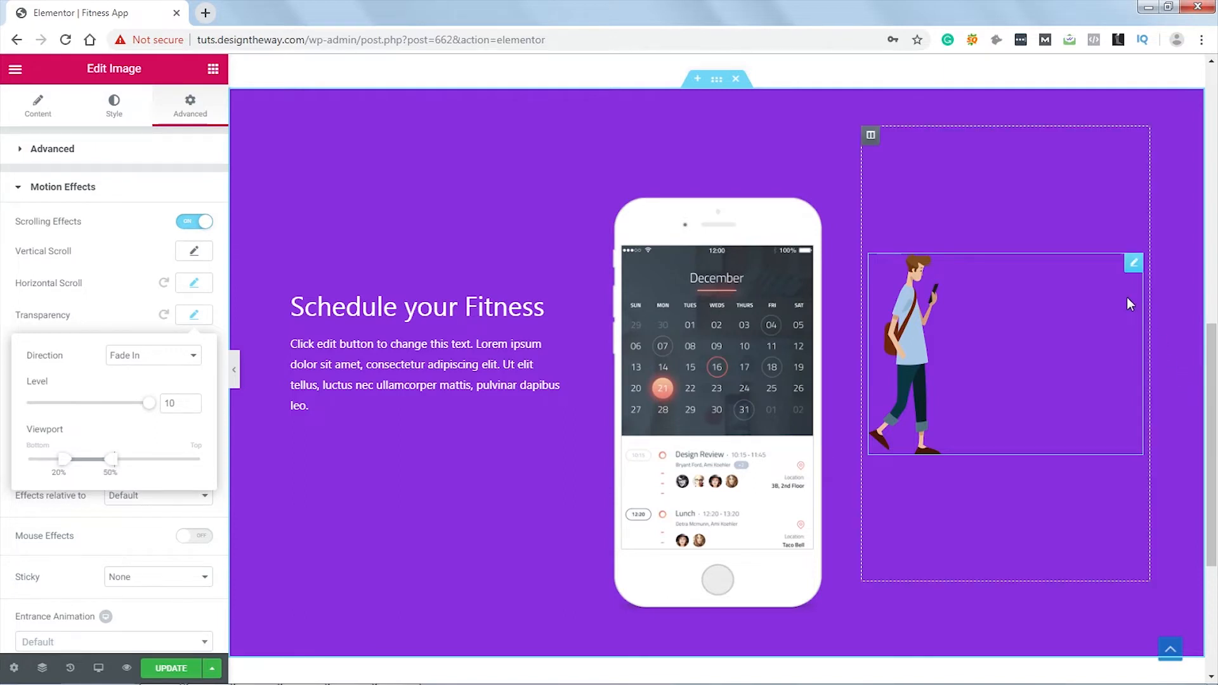
Step: Give the third column a classic background image using cloud.png and set its repeat to No-repeat
{"action": "left_click", "coordinate": [870, 136]}
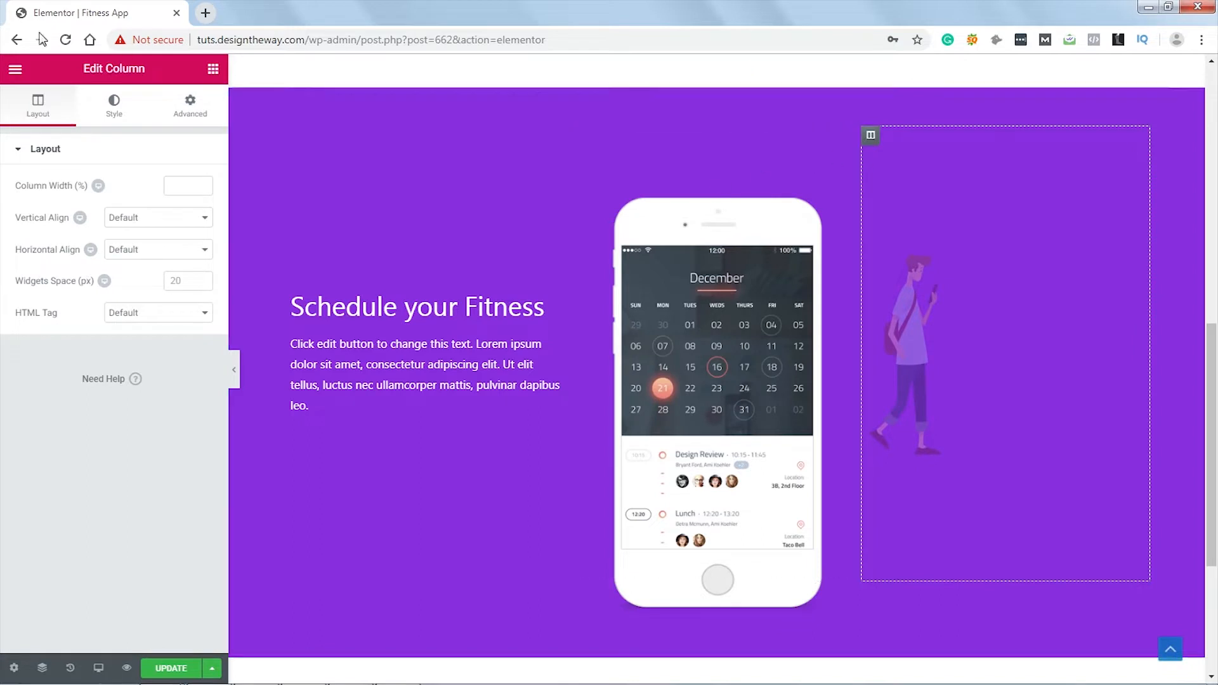
{"action": "left_click", "coordinate": [115, 106]}
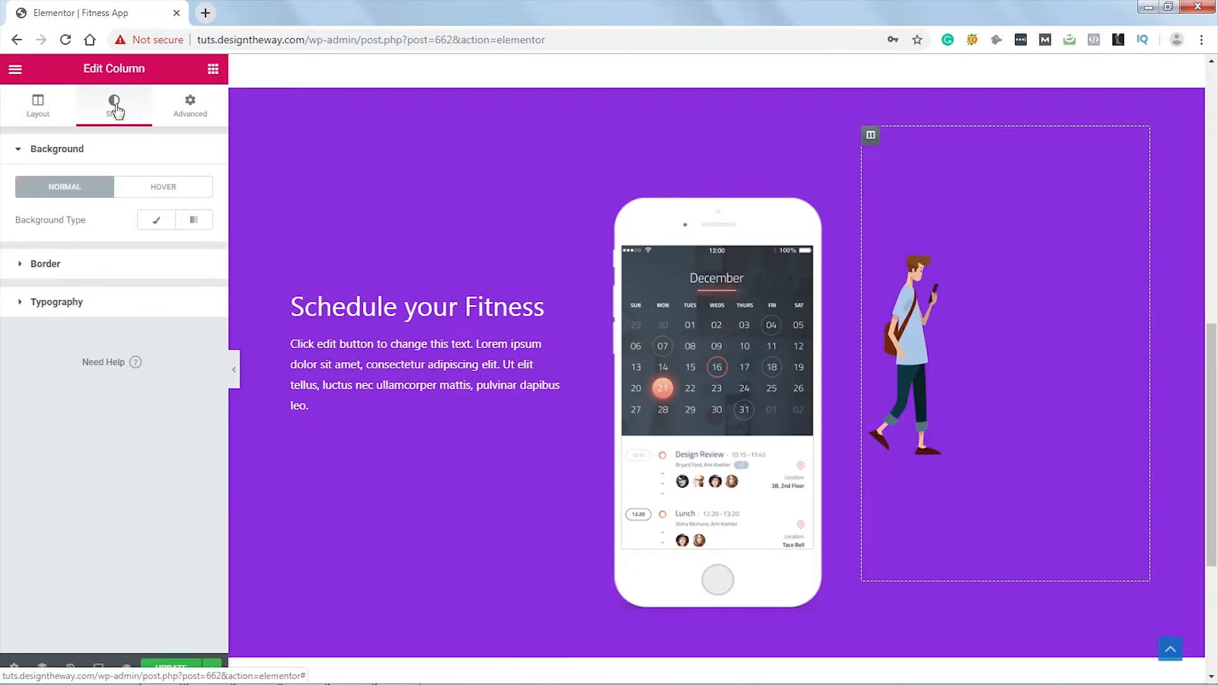
{"action": "left_click", "coordinate": [159, 225]}
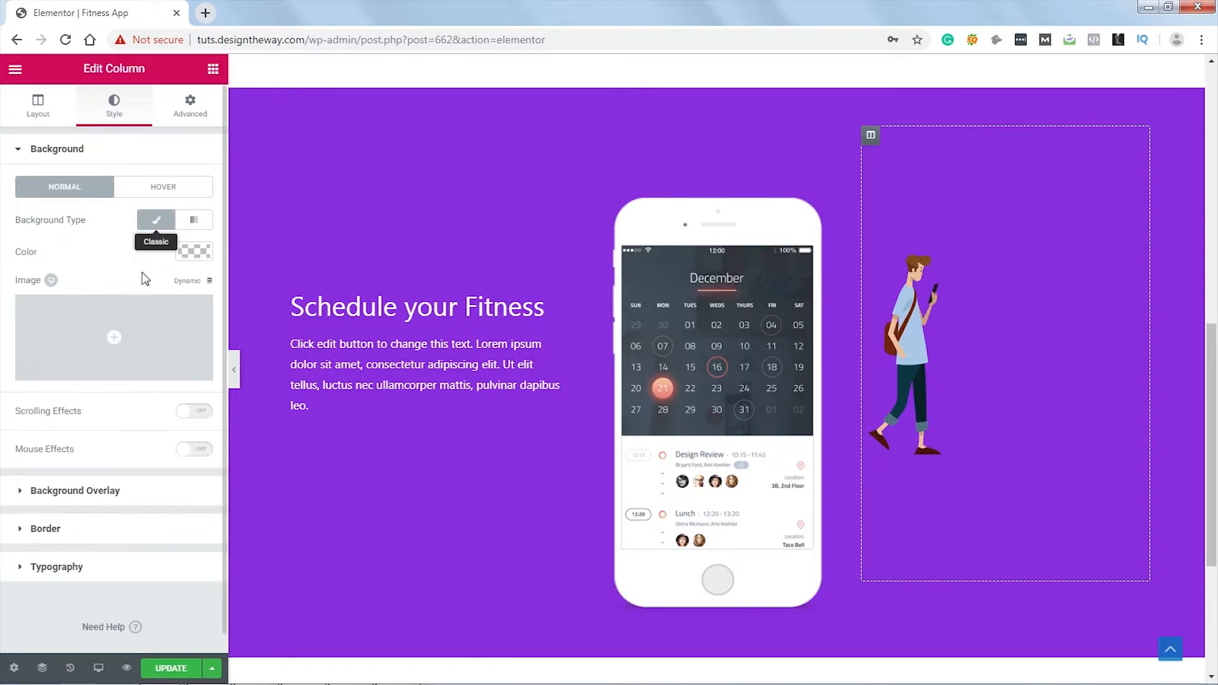
{"action": "left_click", "coordinate": [132, 334]}
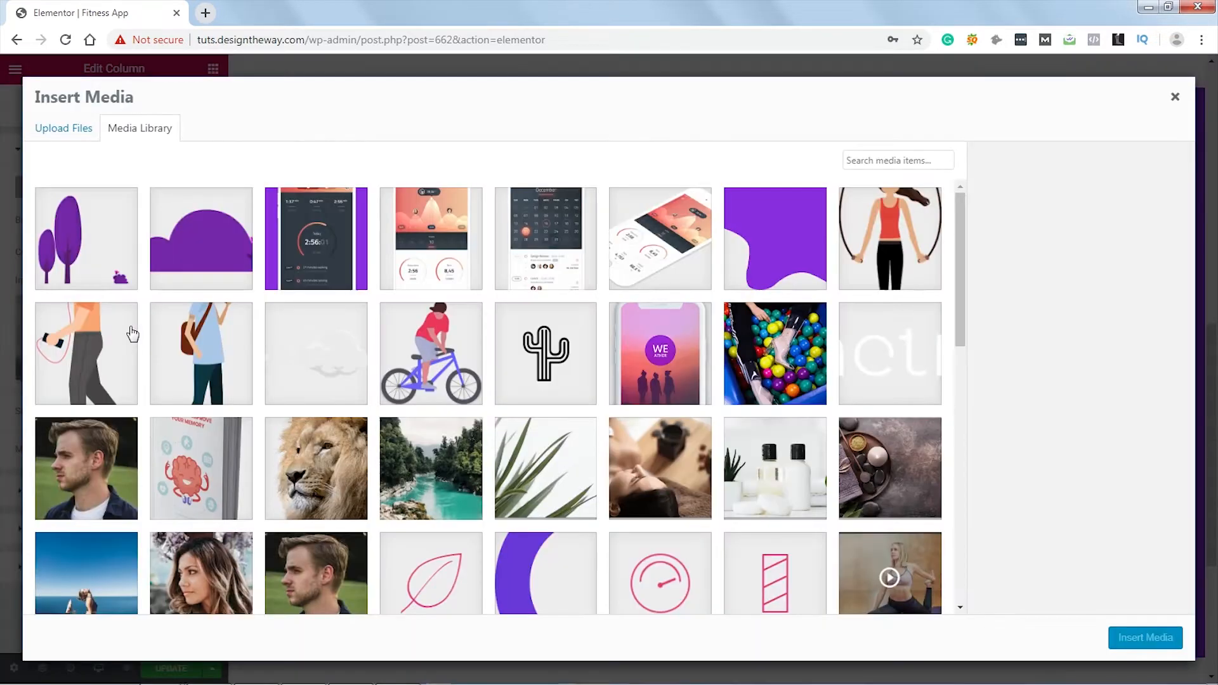
{"action": "left_click", "coordinate": [316, 361]}
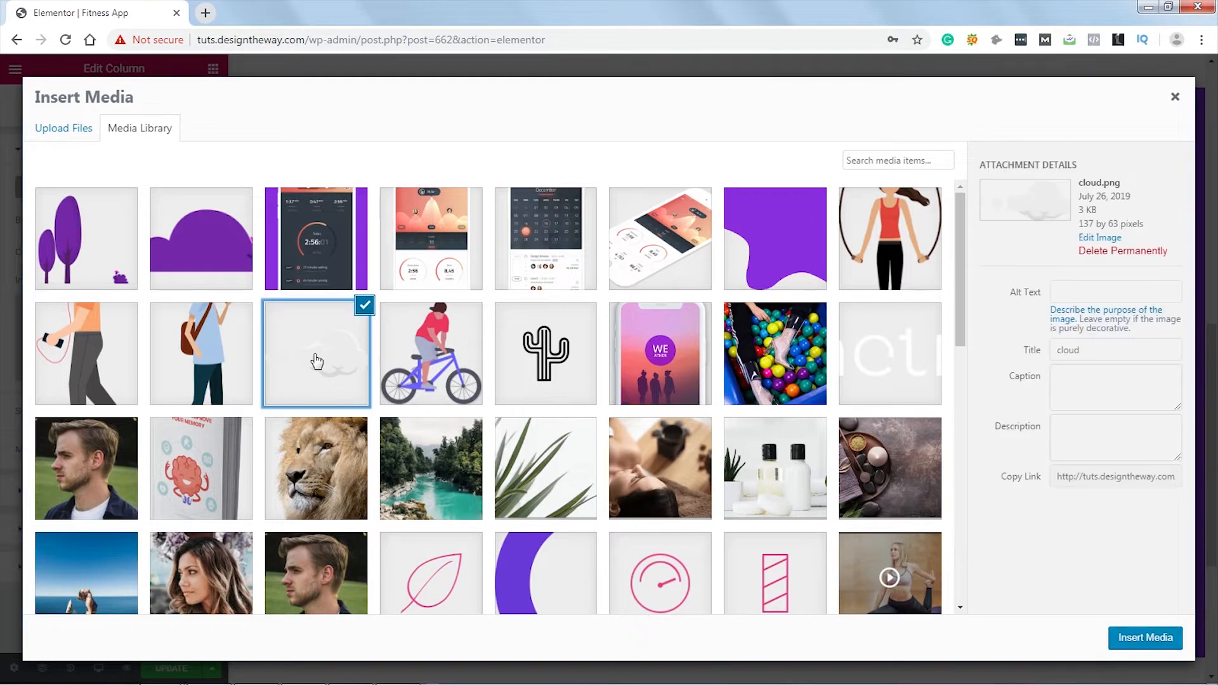
{"action": "left_click", "coordinate": [1145, 638]}
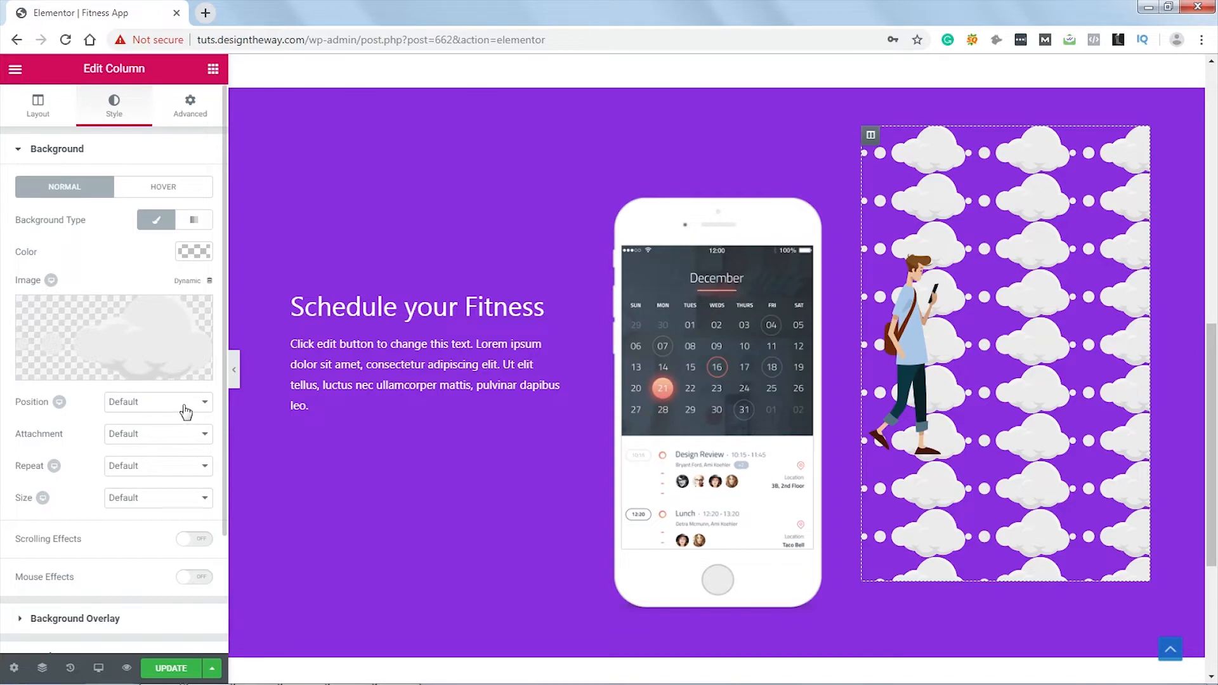
{"action": "left_click", "coordinate": [168, 470]}
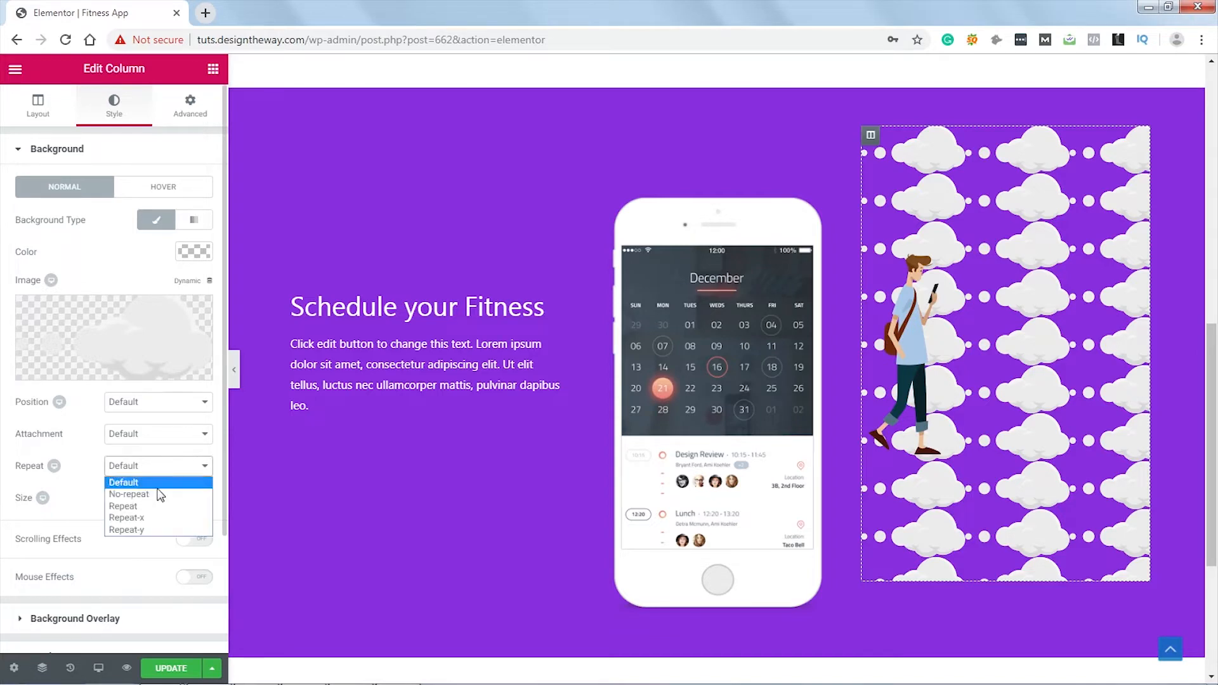
{"action": "left_click", "coordinate": [152, 498]}
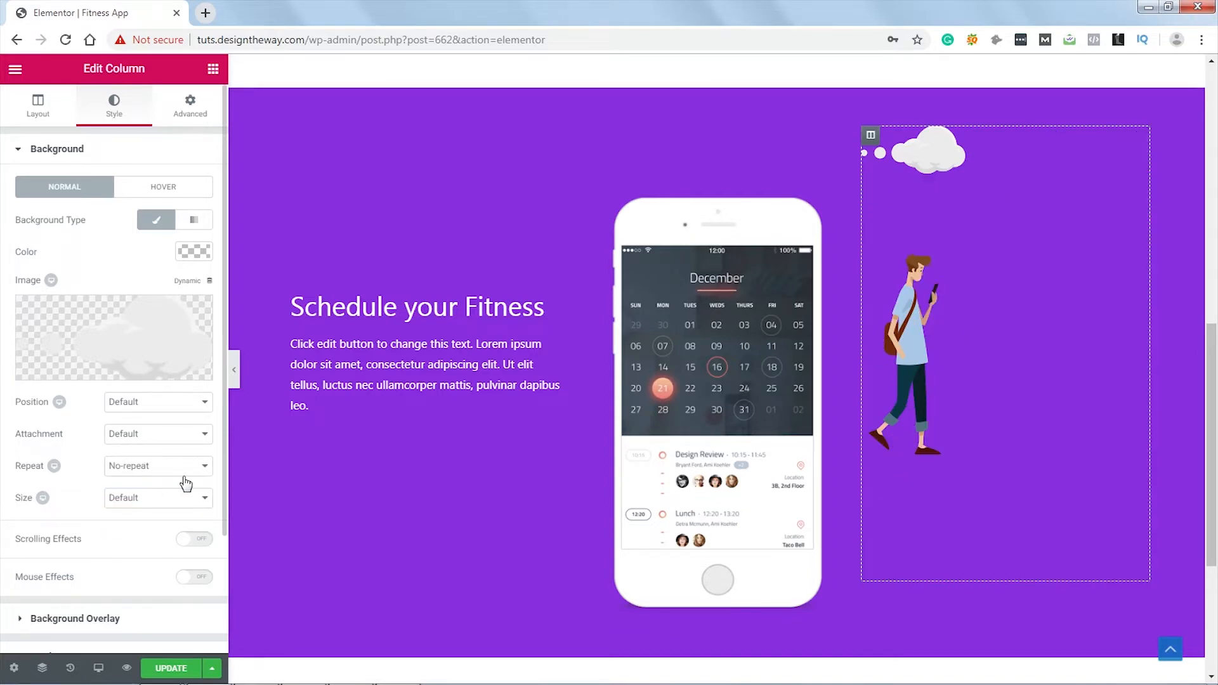
Step: Give the third column's cloud background a custom position with X at 220 px and Y at 79 px
{"action": "left_click", "coordinate": [169, 409]}
{"action": "left_click", "coordinate": [139, 536]}
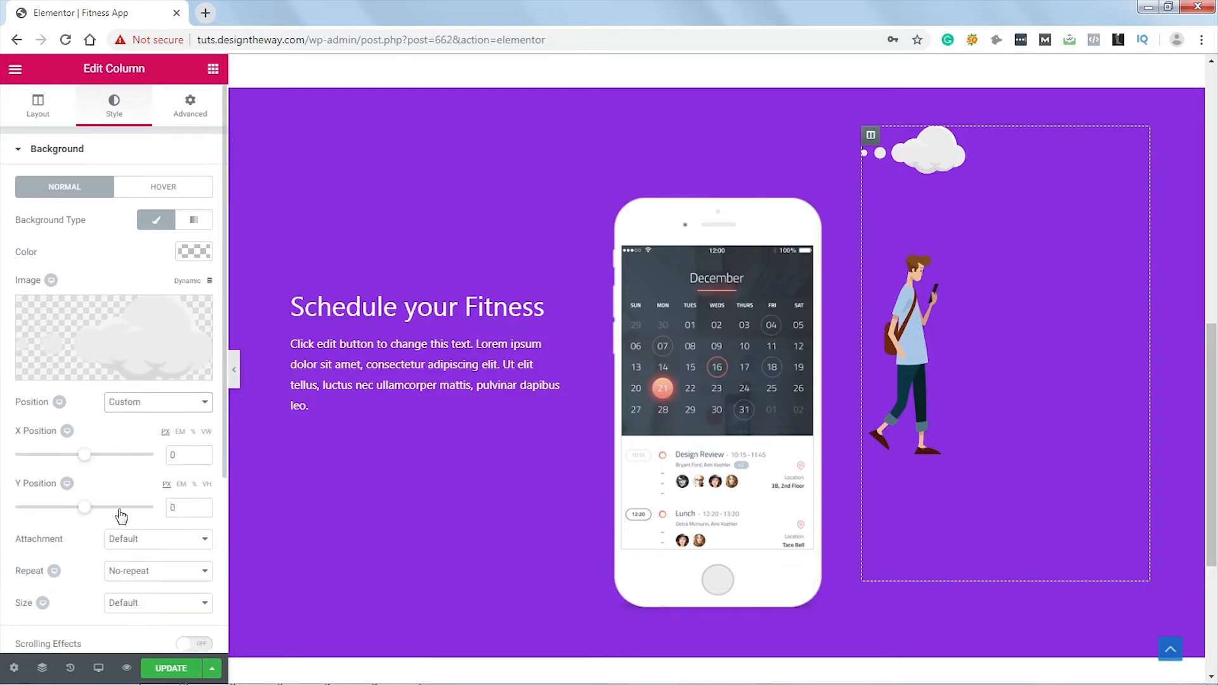
{"action": "left_click_drag", "start_coordinate": [87, 462], "coordinate": [106, 464]}
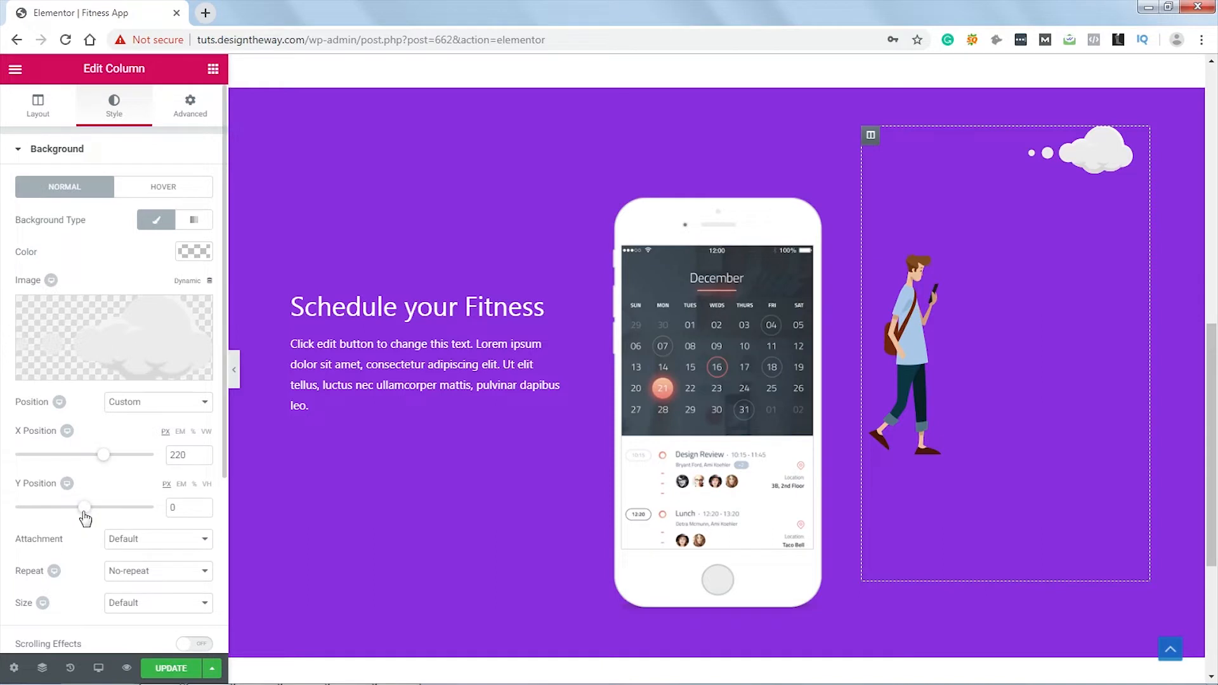
{"action": "left_click_drag", "start_coordinate": [83, 509], "coordinate": [90, 507]}
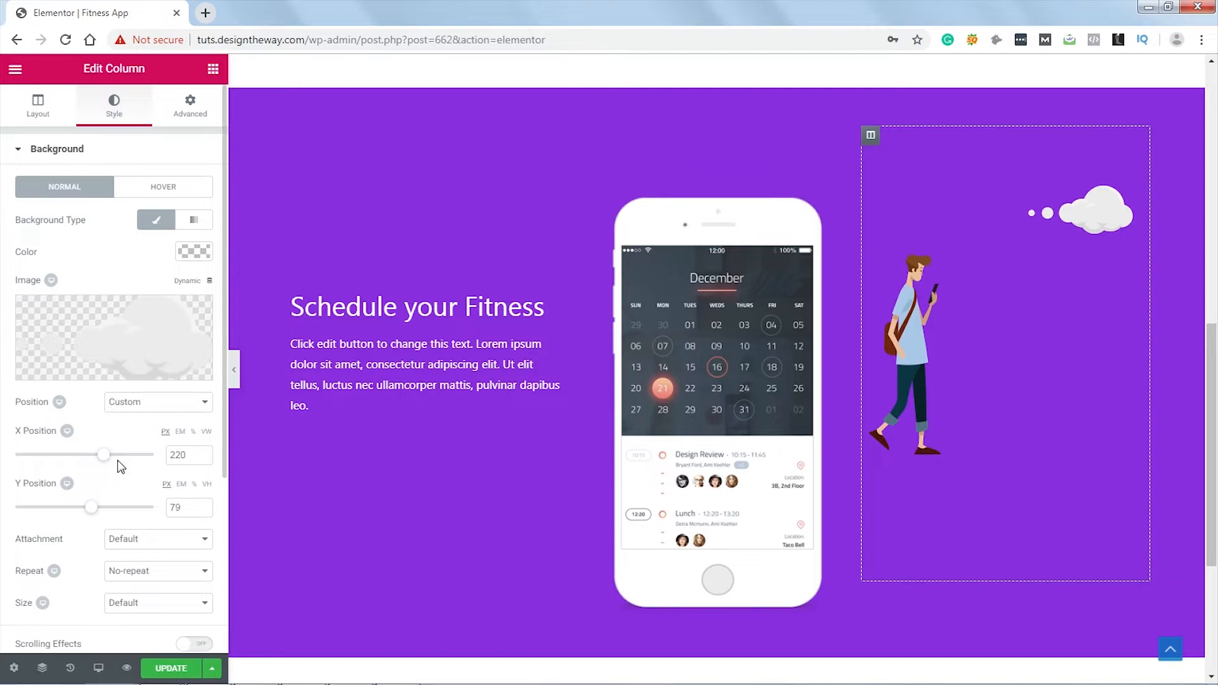
Step: Turn on scrolling effects with Horizontal Scroll for the cloud background and set the background size to Auto
{"action": "scroll", "coordinate": [120, 467], "scroll_direction": "down", "scroll_amount": 3}
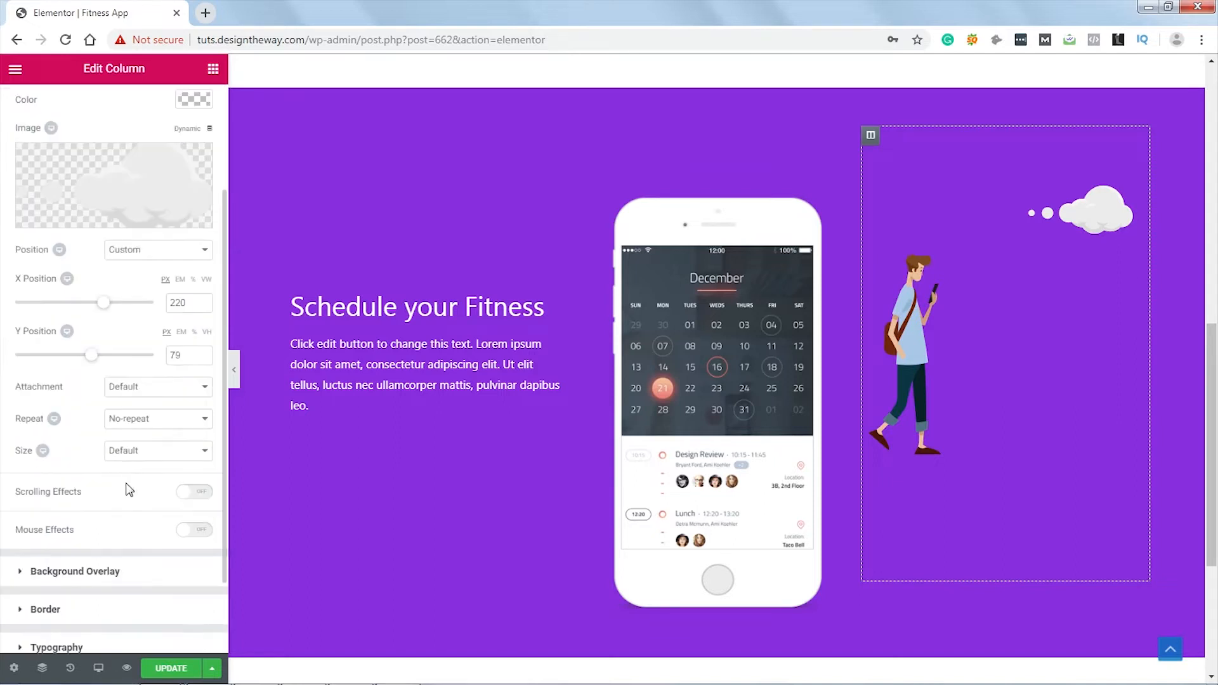
{"action": "left_click", "coordinate": [194, 493]}
{"action": "scroll", "coordinate": [101, 487], "scroll_direction": "down", "scroll_amount": 1}
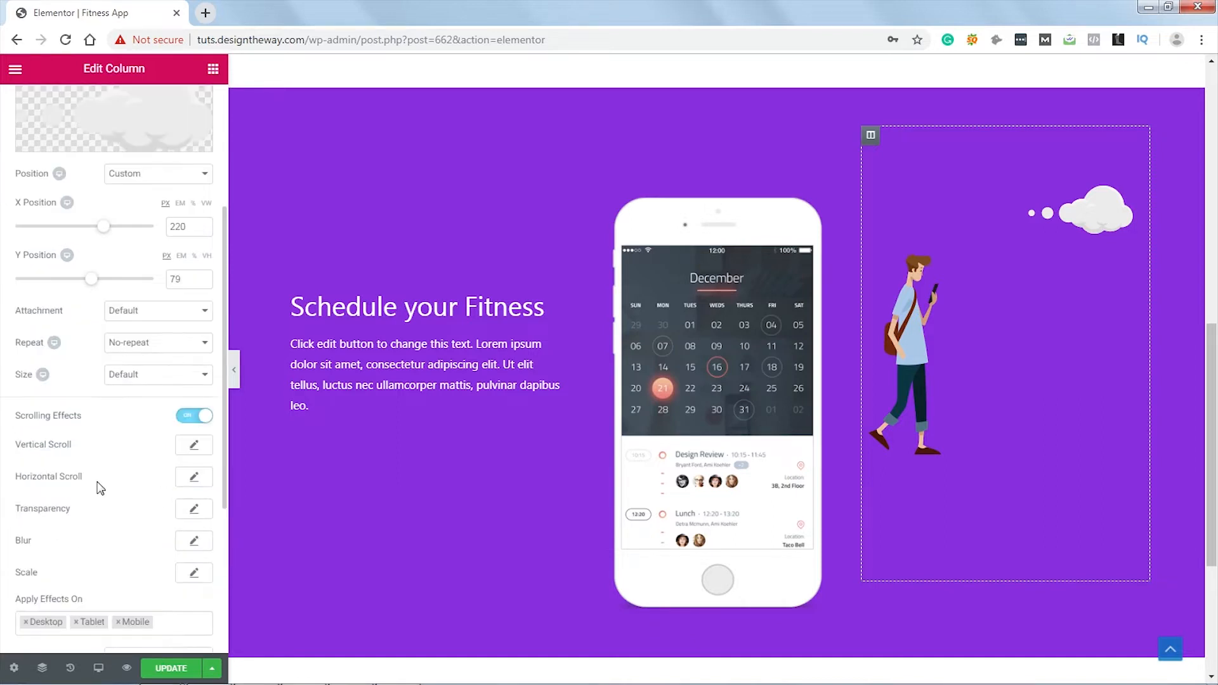
{"action": "left_click", "coordinate": [195, 479]}
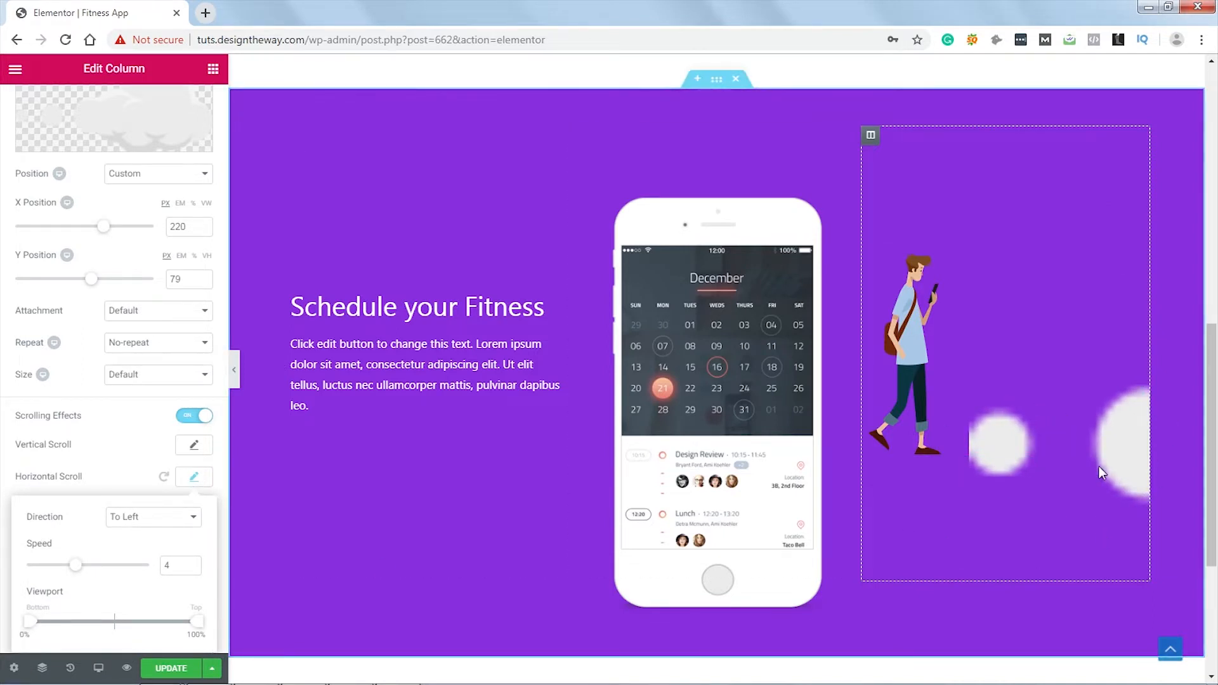
{"action": "left_click", "coordinate": [166, 377]}
{"action": "left_click", "coordinate": [147, 402]}
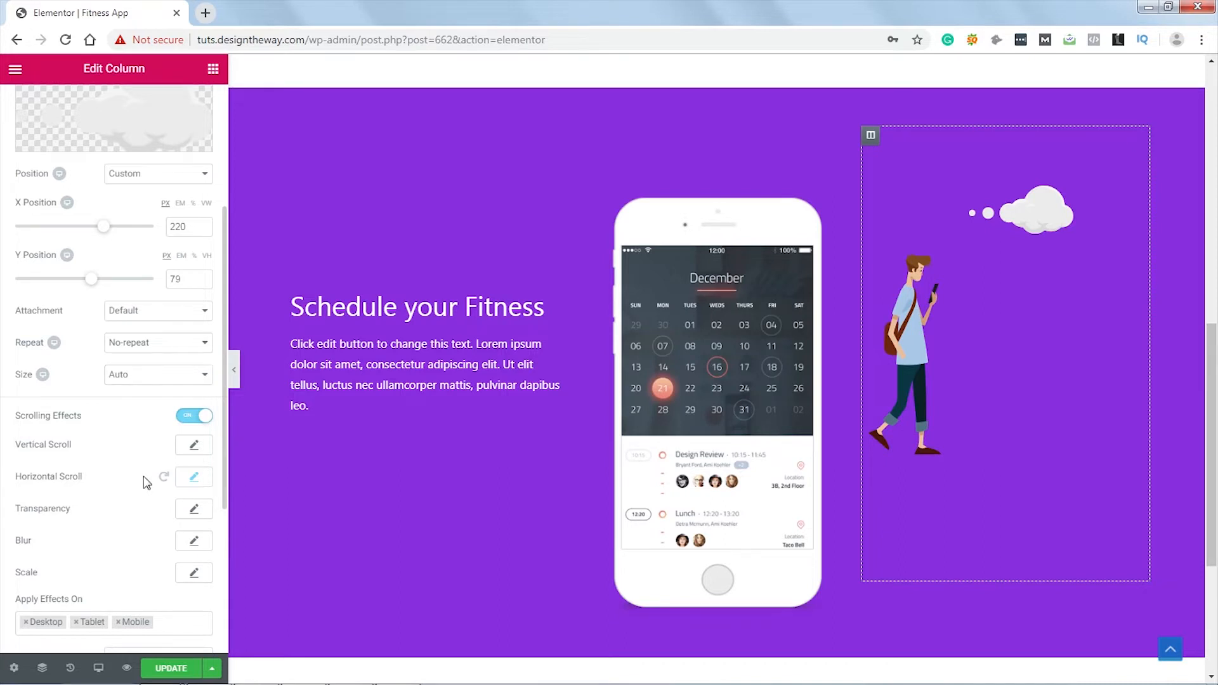
Step: Set the upper viewport limit of the cloud background's horizontal scroll to 50% and test the motion on the page
{"action": "left_click", "coordinate": [194, 479]}
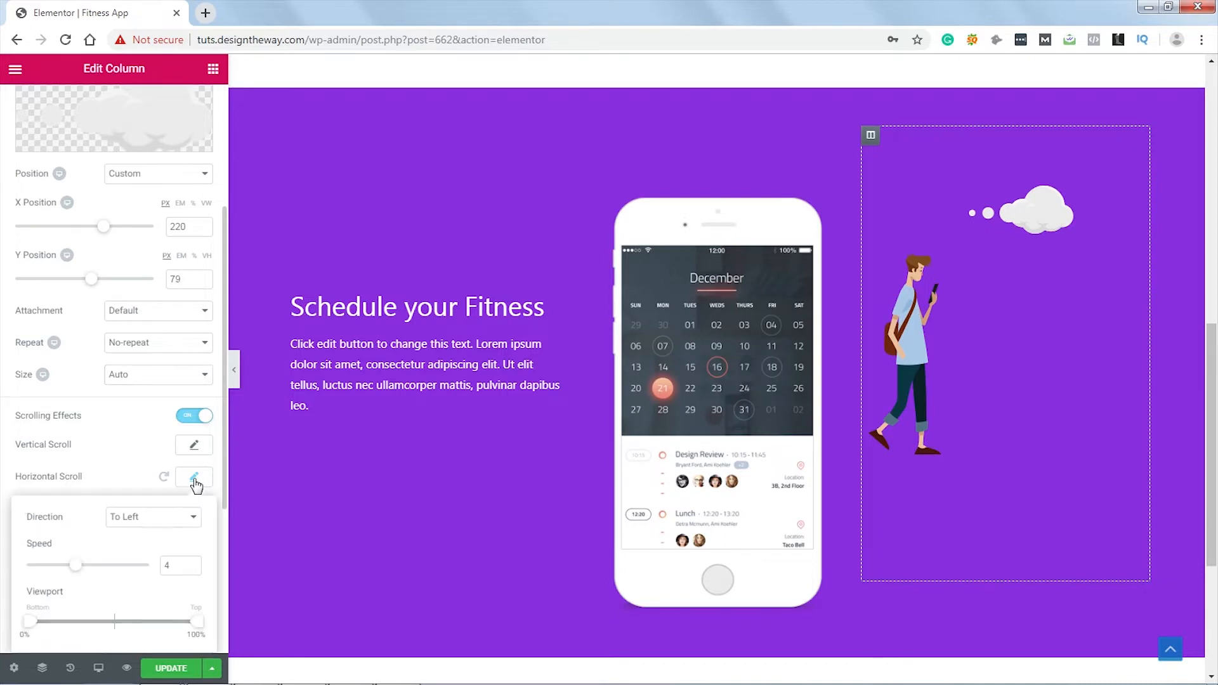
{"action": "scroll", "coordinate": [184, 574], "scroll_direction": "down", "scroll_amount": 1}
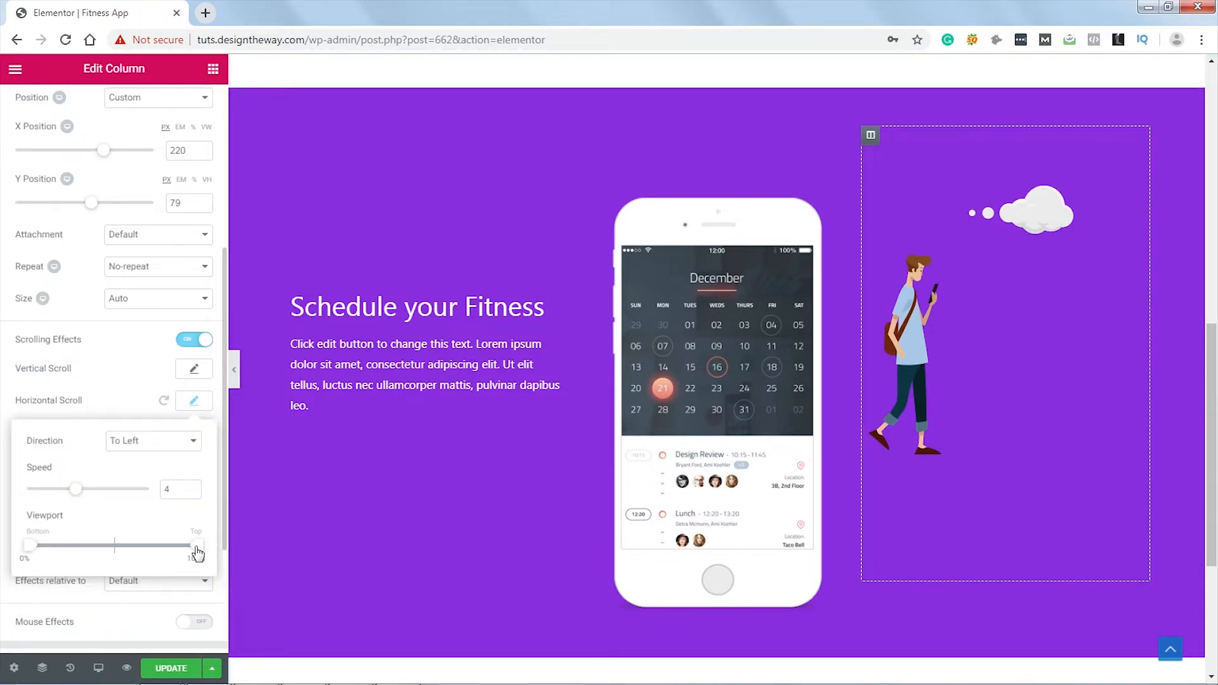
{"action": "left_click_drag", "start_coordinate": [197, 549], "coordinate": [114, 549]}
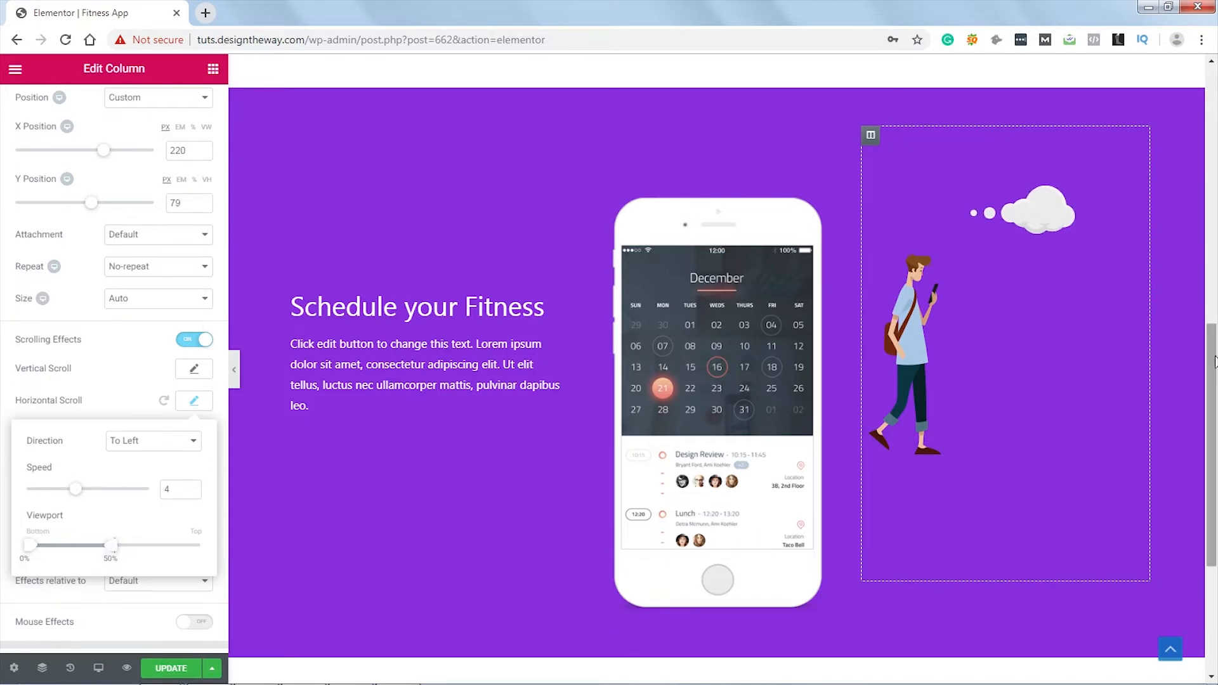
{"action": "mouse_move", "coordinate": [1213, 368]}
{"action": "left_mouse_down"}
{"action": "mouse_move", "coordinate": [1215, 284]}
{"action": "mouse_move", "coordinate": [1215, 379]}
{"action": "mouse_move", "coordinate": [1214, 303]}
{"action": "mouse_move", "coordinate": [1216, 344]}
{"action": "left_mouse_up"}
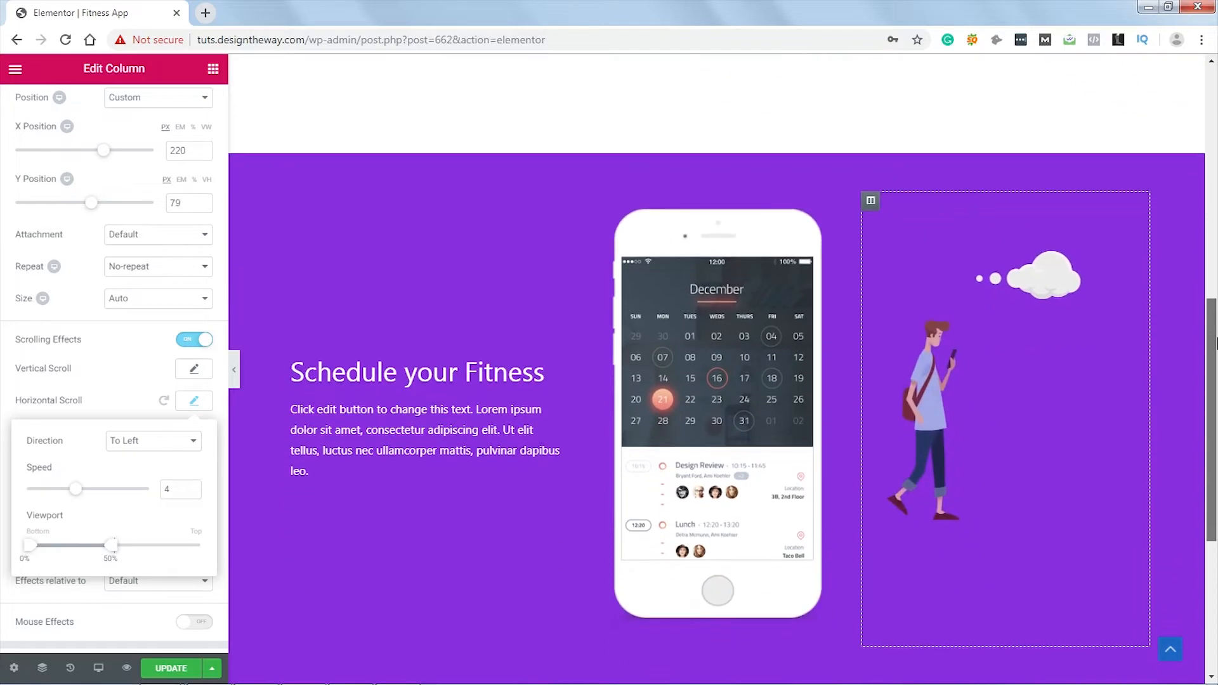
{"action": "left_click", "coordinate": [194, 402]}
Step: Add a Fade In transparency effect to the cloud background with the upper viewport limit at 45% and check it while scrolling
{"action": "left_click", "coordinate": [195, 433]}
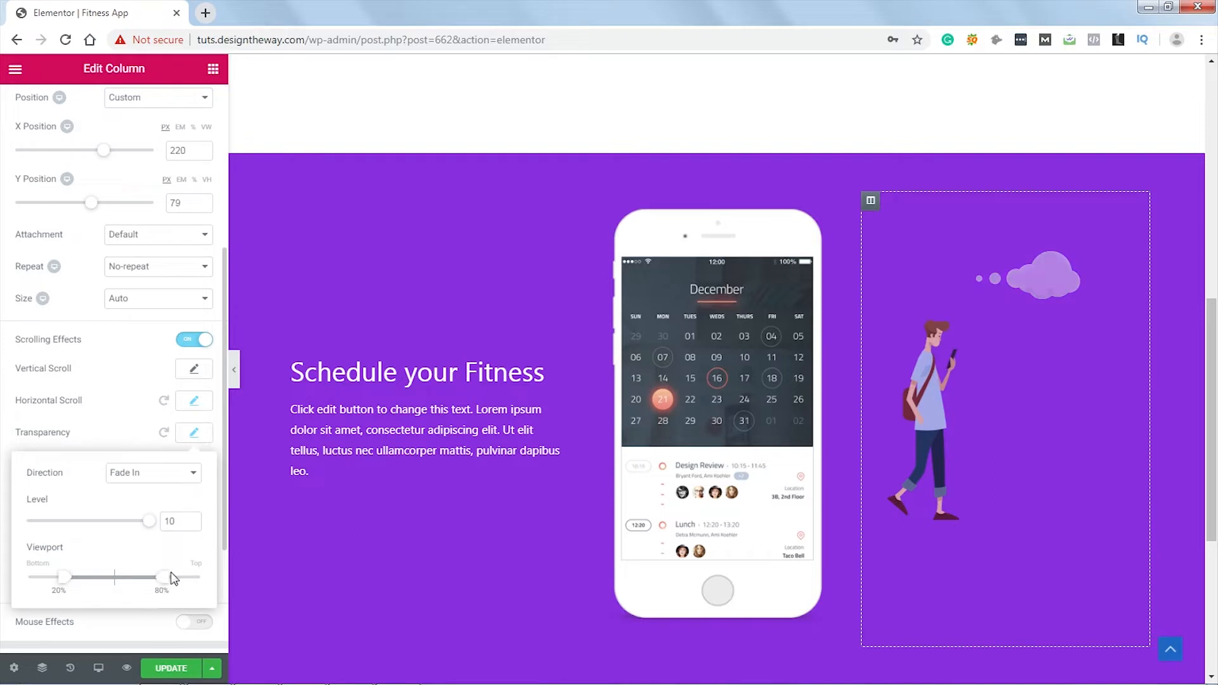
{"action": "left_click_drag", "start_coordinate": [162, 586], "coordinate": [111, 588]}
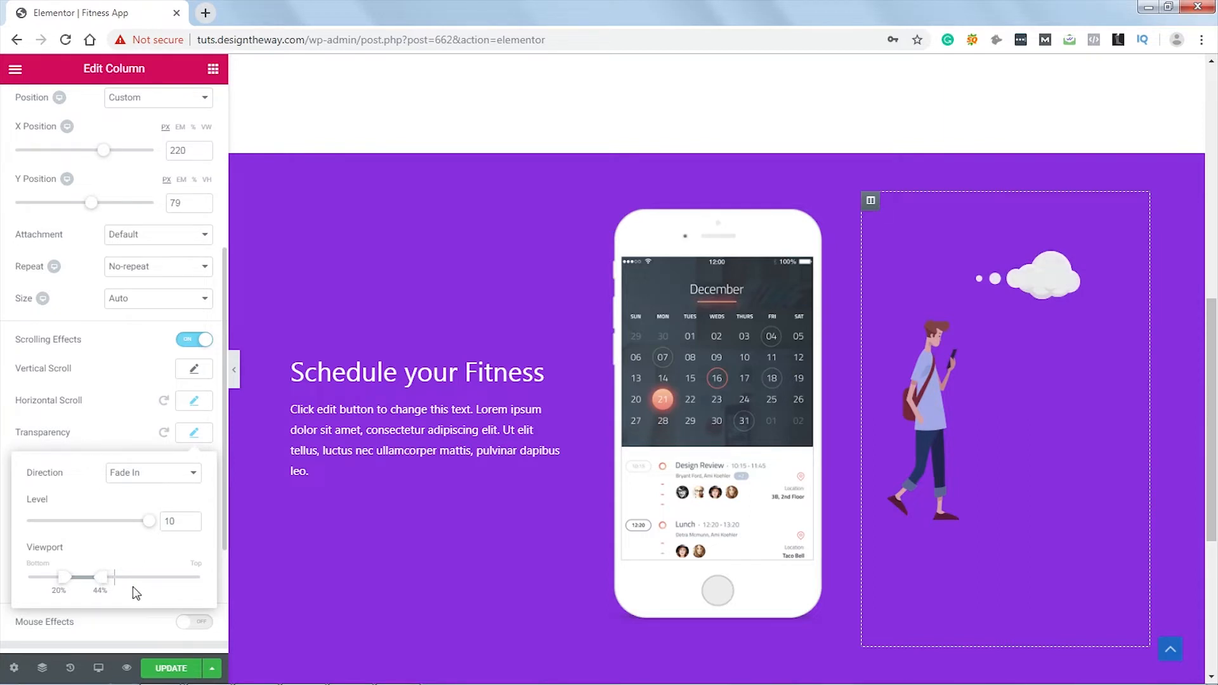
{"action": "left_click_drag", "start_coordinate": [108, 583], "coordinate": [109, 584]}
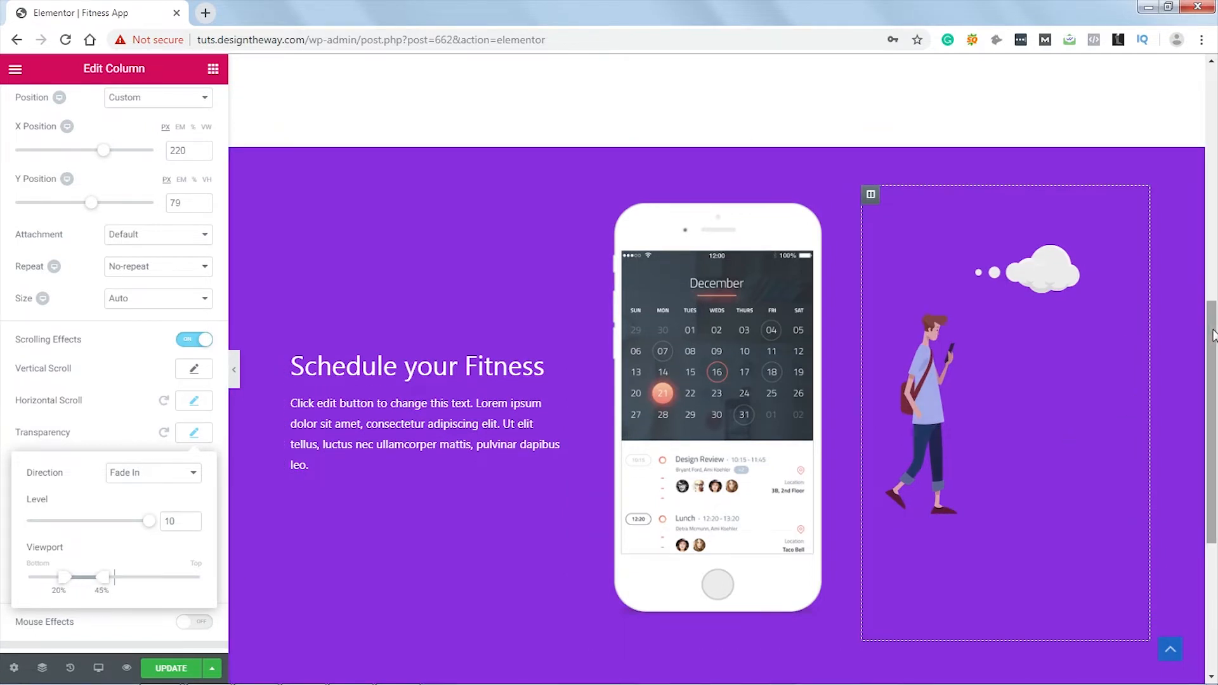
{"action": "mouse_move", "coordinate": [1213, 336]}
{"action": "left_mouse_down"}
{"action": "mouse_move", "coordinate": [1215, 200]}
{"action": "mouse_move", "coordinate": [1215, 330]}
{"action": "left_mouse_up"}
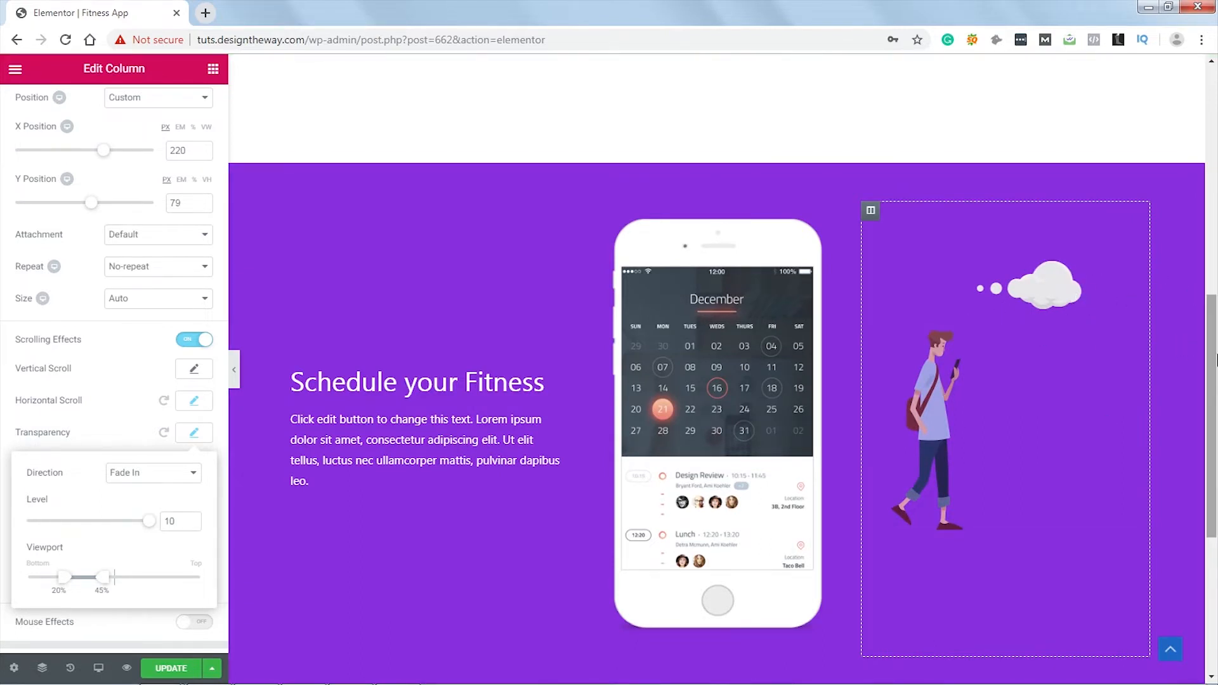
{"action": "mouse_move", "coordinate": [1212, 331]}
{"action": "left_mouse_down"}
{"action": "mouse_move", "coordinate": [1211, 355]}
{"action": "mouse_move", "coordinate": [1211, 279]}
{"action": "mouse_move", "coordinate": [1212, 345]}
{"action": "left_mouse_up"}
Step: Set the walking man image's horizontal scroll speed to 2 and check the movement on the page
{"action": "left_click", "coordinate": [1138, 311]}
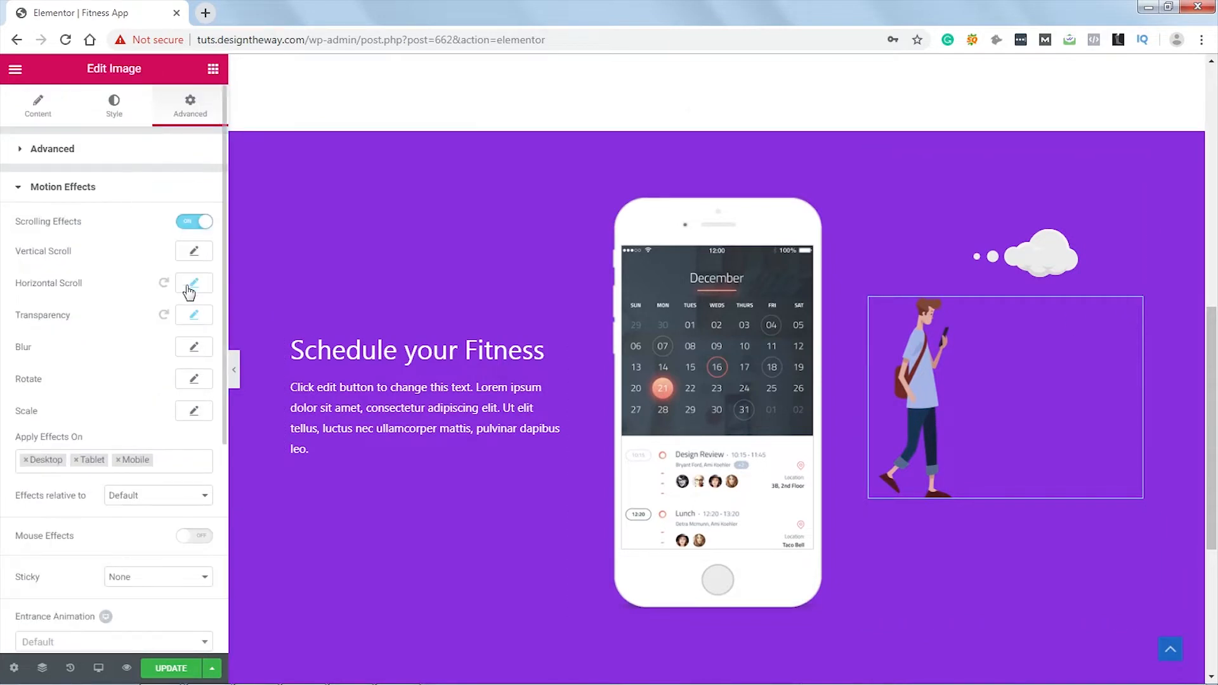
{"action": "left_click", "coordinate": [196, 284]}
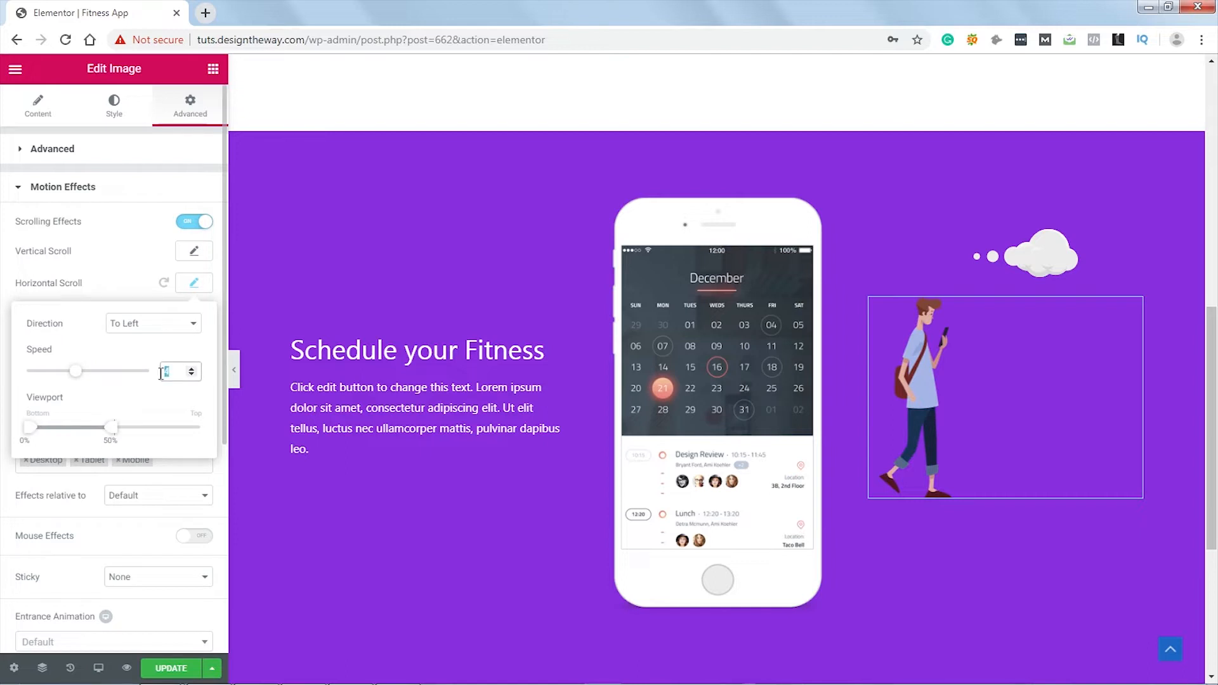
{"action": "type", "text": "2"}
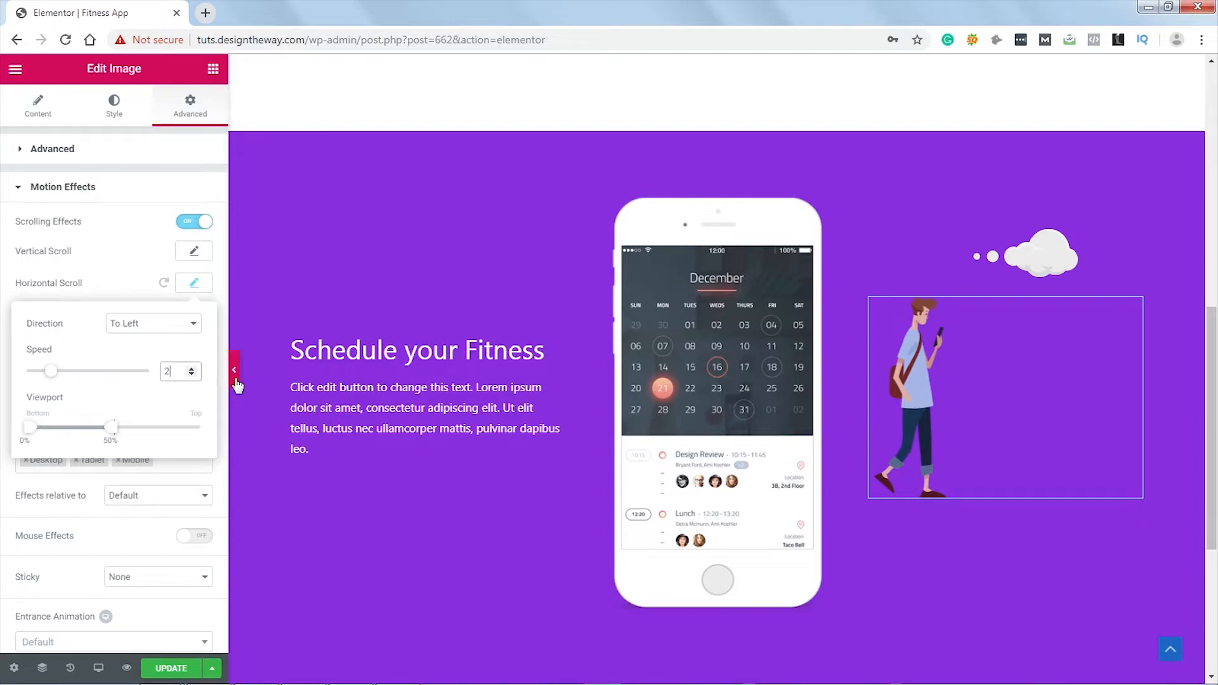
{"action": "left_click", "coordinate": [194, 284]}
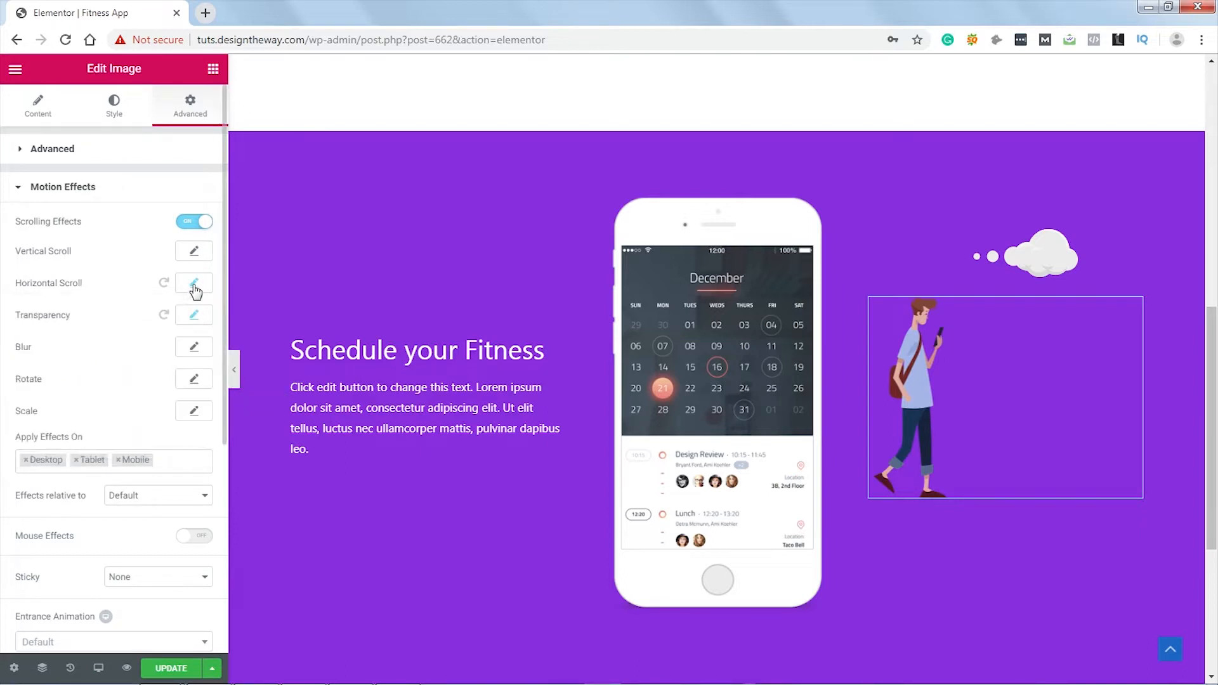
{"action": "left_click_drag", "start_coordinate": [1214, 394], "coordinate": [1216, 418]}
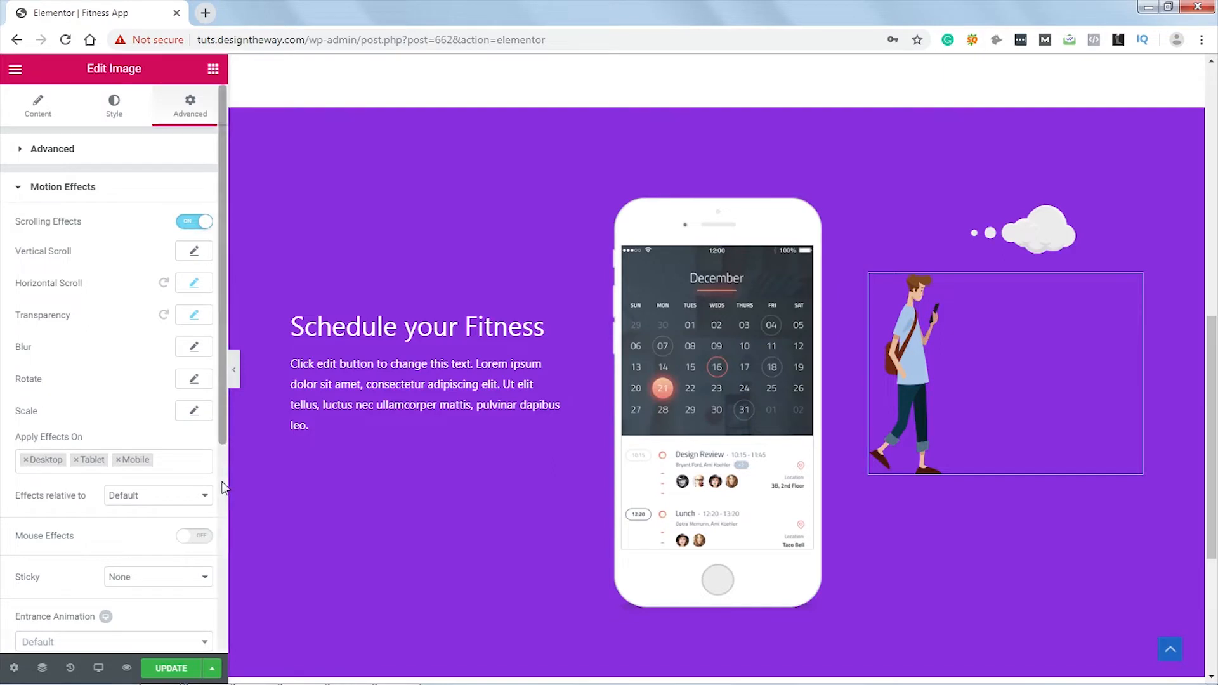
Step: Remove Mobile and Tablet from the devices the walking man image's scrolling effects apply to, keeping only Desktop
{"action": "left_click", "coordinate": [118, 460]}
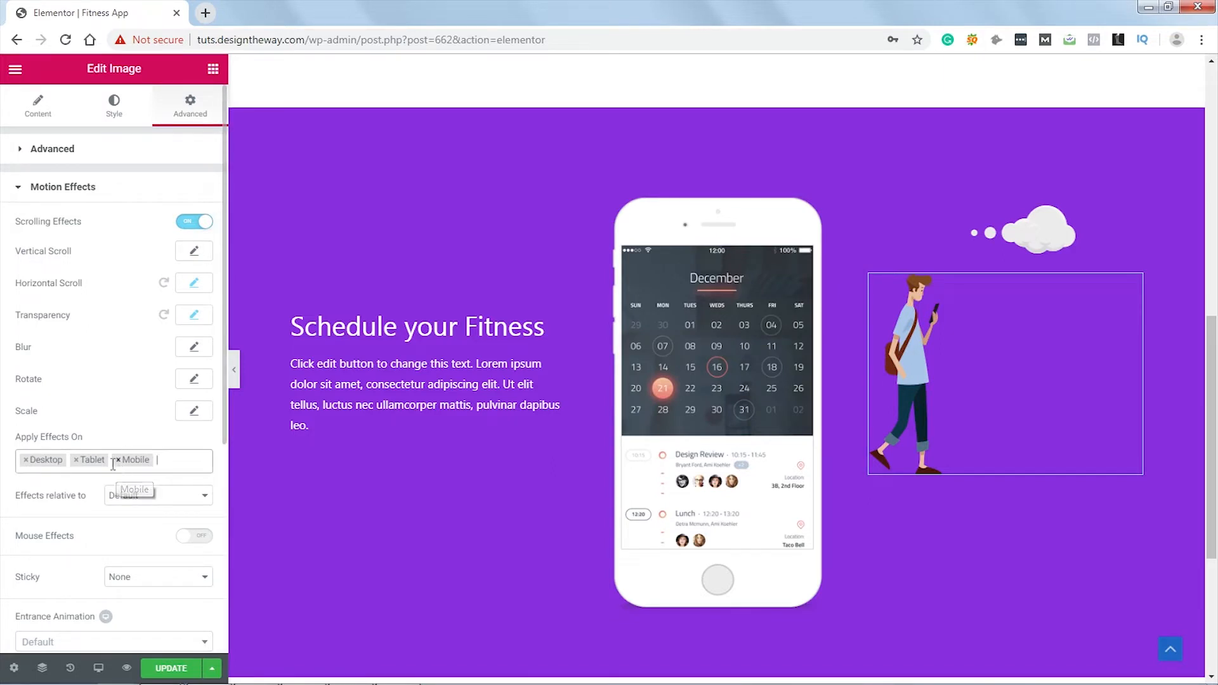
{"action": "left_click", "coordinate": [76, 460]}
{"action": "left_click", "coordinate": [115, 435]}
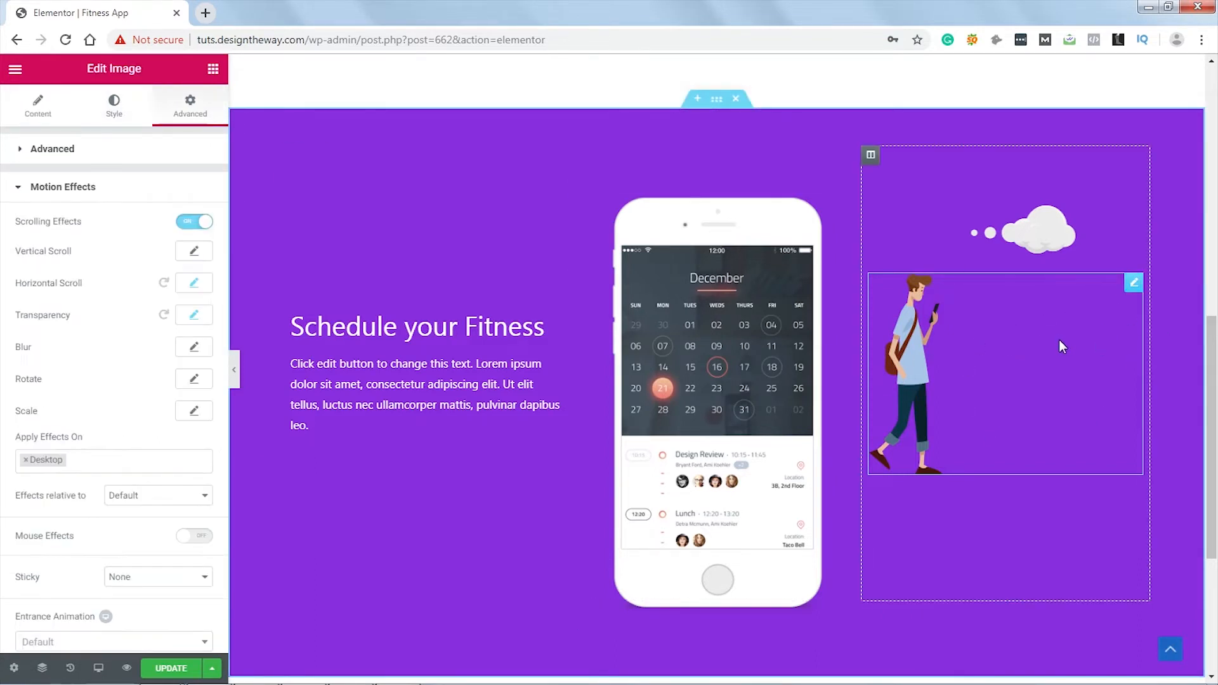
Step: Restrict the third column's background scrolling effects to Desktop by removing Mobile and Tablet
{"action": "left_click", "coordinate": [870, 156]}
{"action": "left_click", "coordinate": [114, 106]}
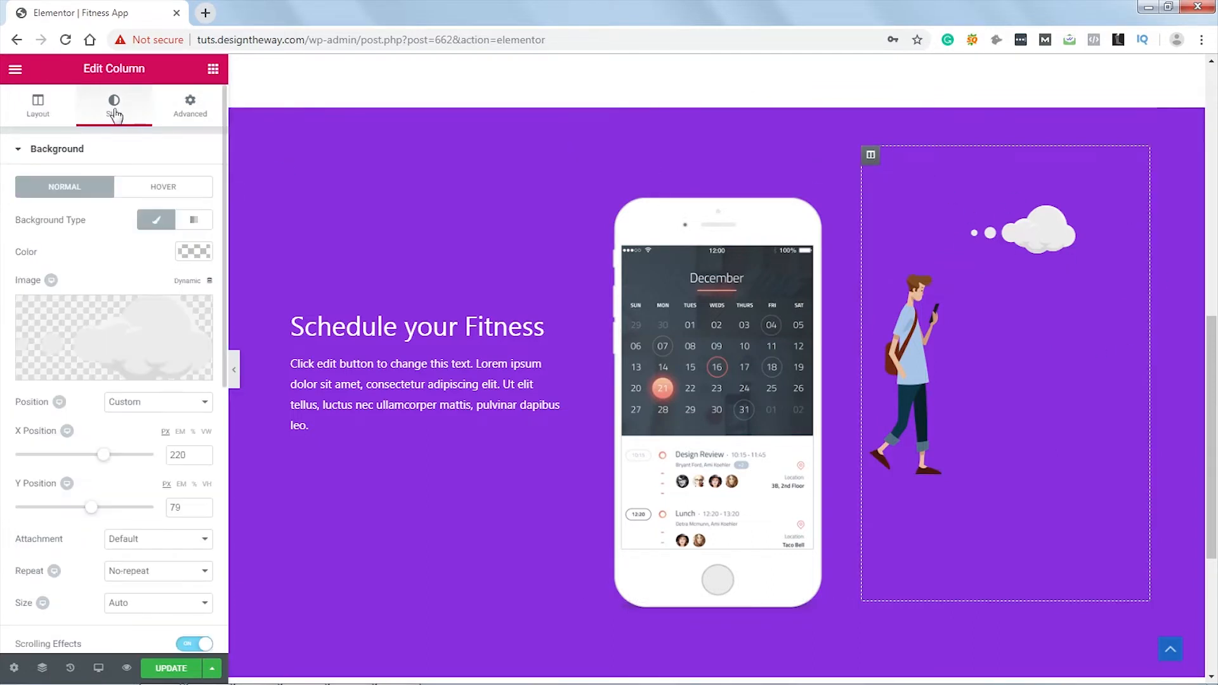
{"action": "scroll", "coordinate": [146, 482], "scroll_direction": "down", "scroll_amount": 5}
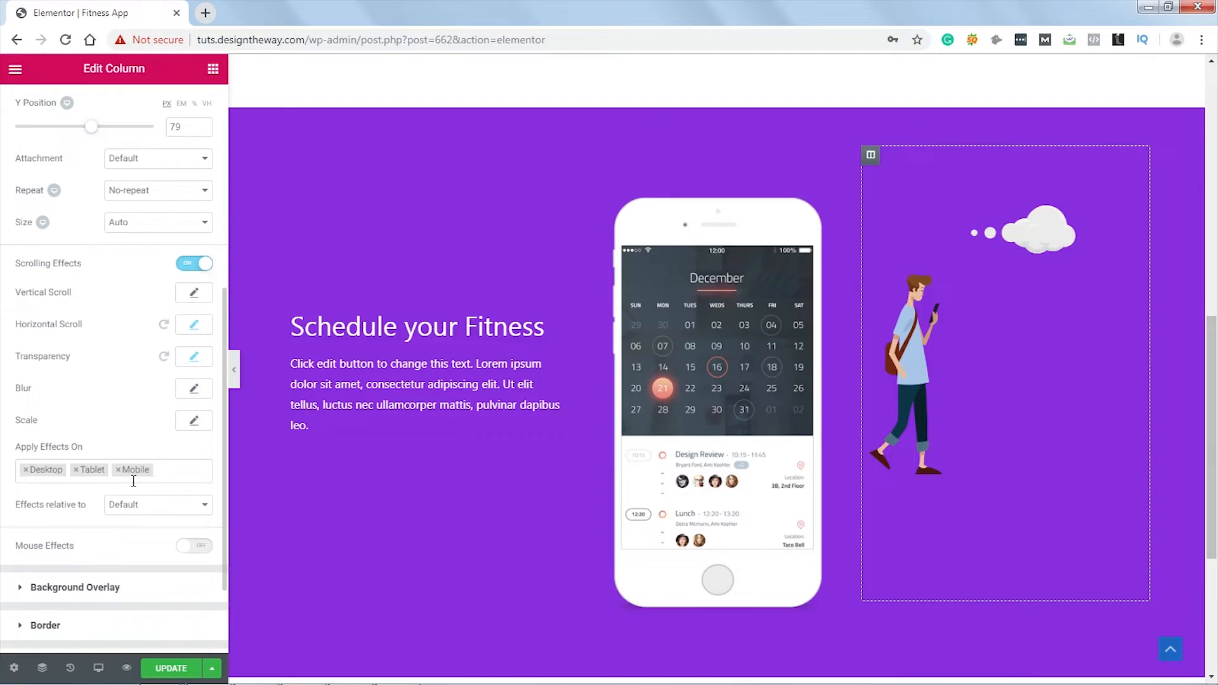
{"action": "left_click", "coordinate": [119, 471]}
{"action": "left_click", "coordinate": [77, 470]}
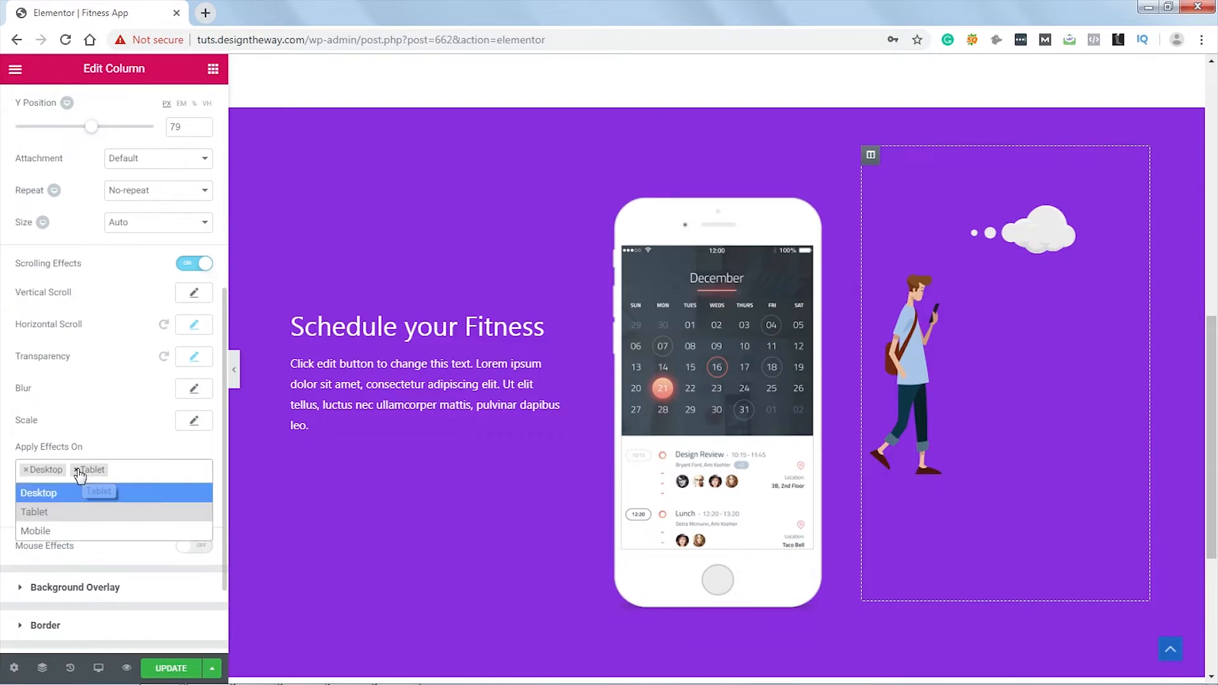
{"action": "left_click", "coordinate": [130, 453]}
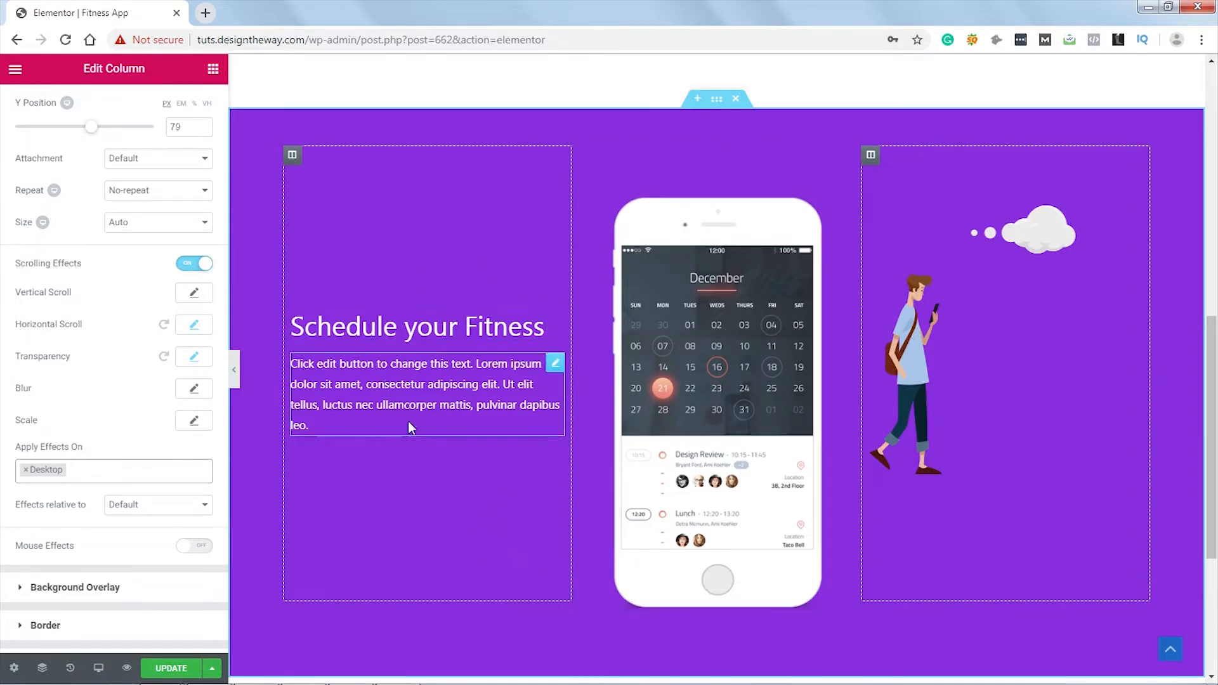
Step: Turn on scrolling effects for the "Schedule your Fitness" heading and enable an upward Vertical Scroll, testing it on the page
{"action": "left_click", "coordinate": [556, 326]}
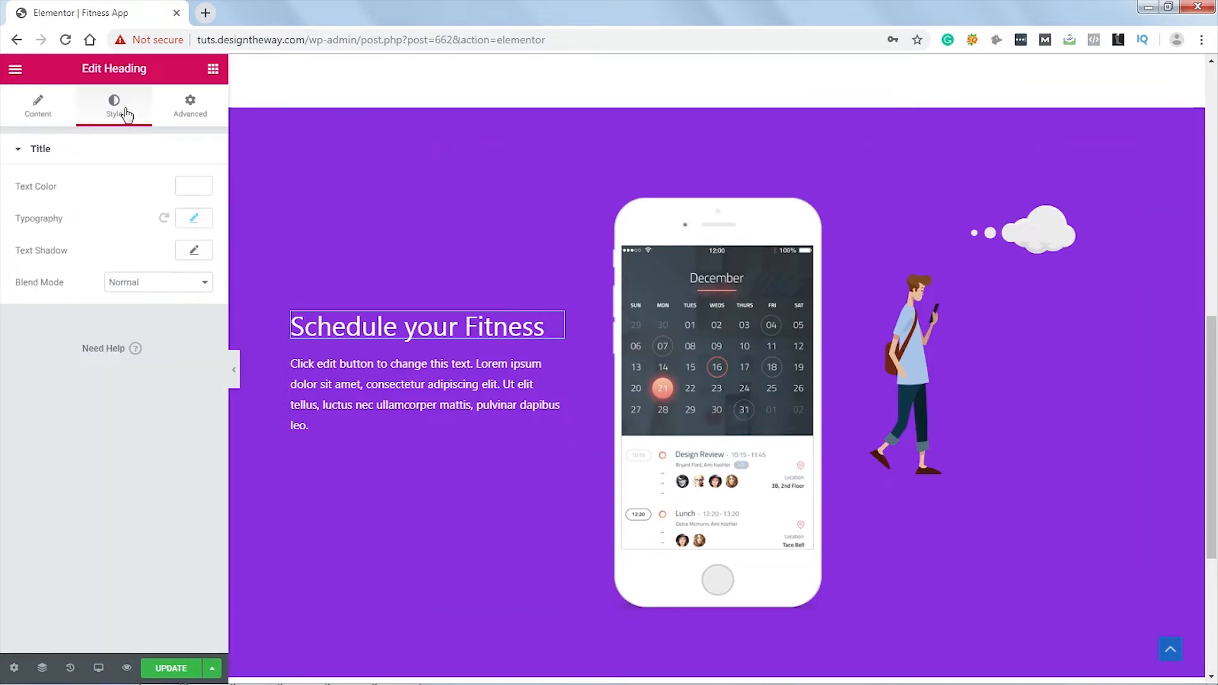
{"action": "left_click", "coordinate": [183, 112]}
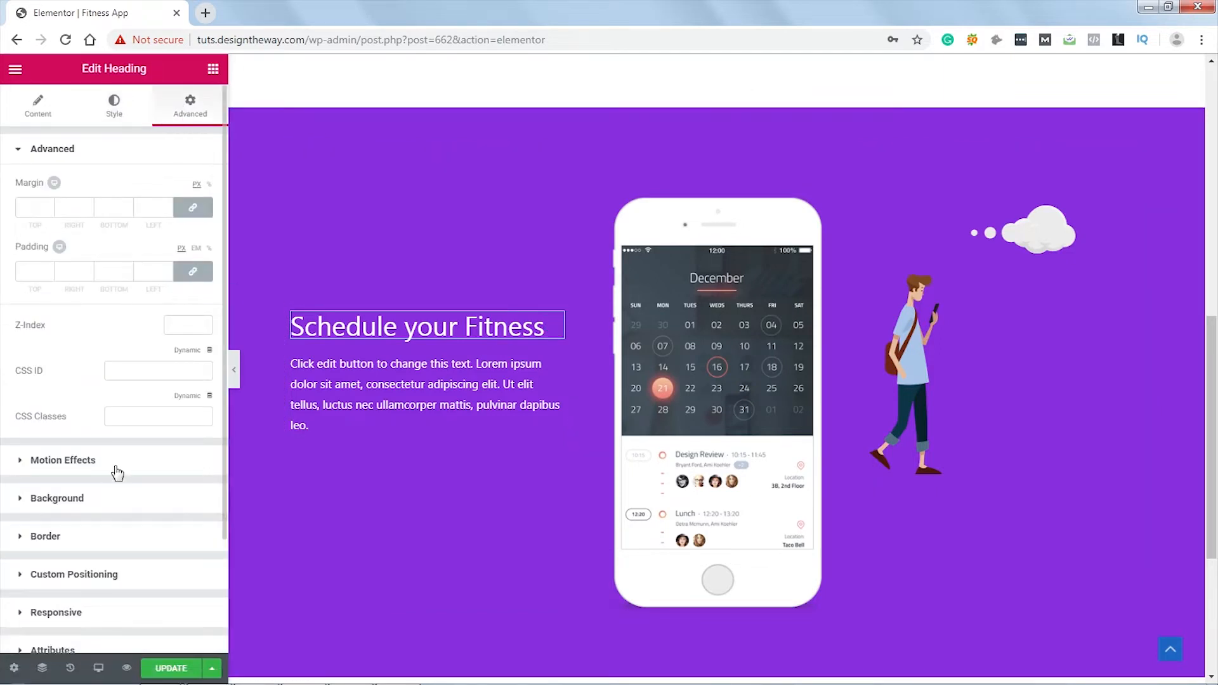
{"action": "left_click", "coordinate": [62, 460]}
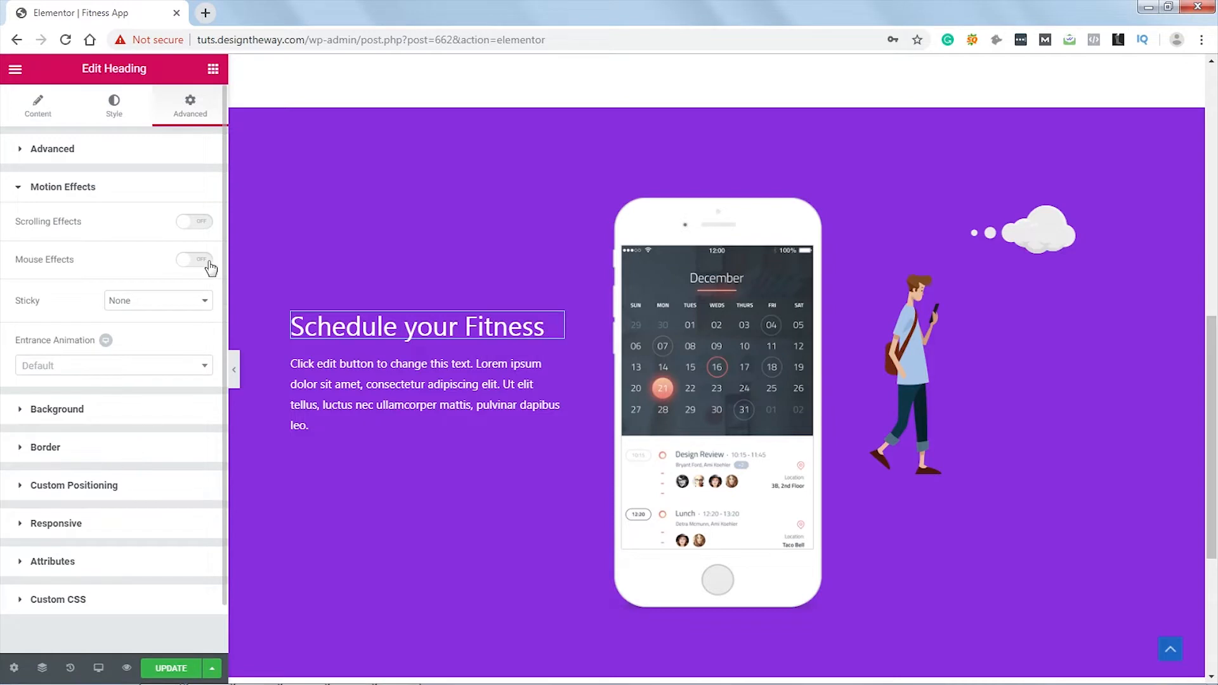
{"action": "left_click", "coordinate": [195, 222]}
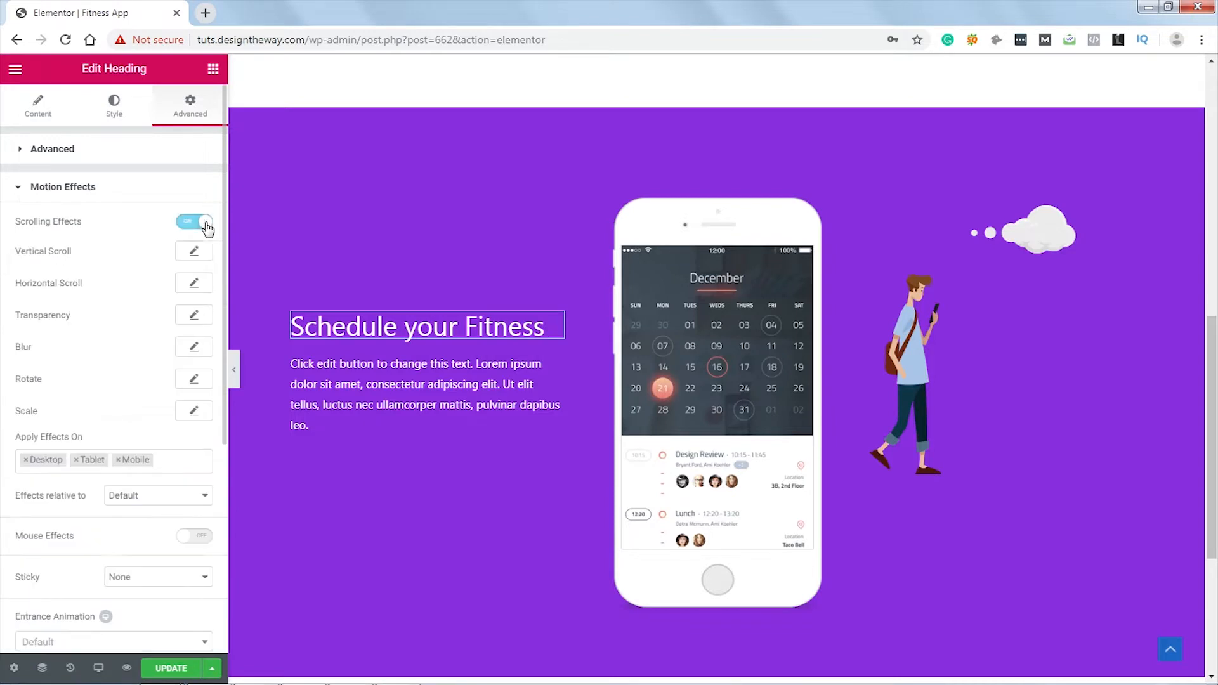
{"action": "left_click", "coordinate": [195, 254]}
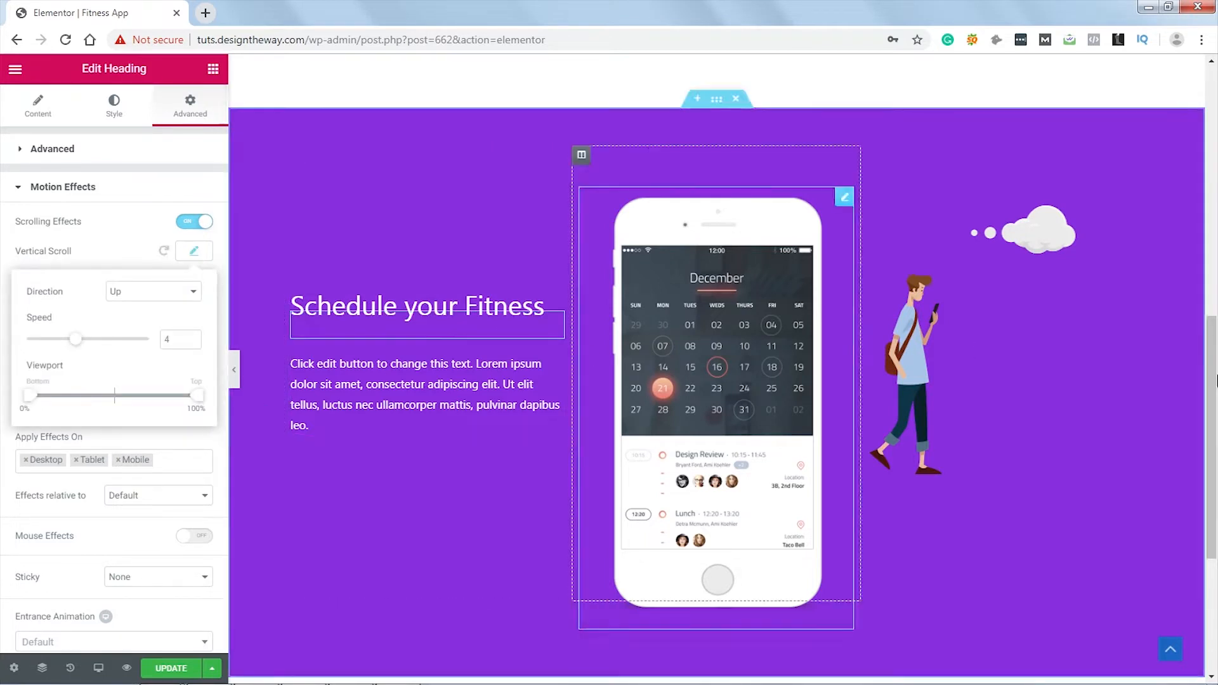
{"action": "mouse_move", "coordinate": [1212, 360]}
{"action": "left_mouse_down"}
{"action": "mouse_move", "coordinate": [1214, 390]}
{"action": "mouse_move", "coordinate": [1215, 318]}
{"action": "mouse_move", "coordinate": [1214, 384]}
{"action": "mouse_move", "coordinate": [1215, 347]}
{"action": "left_mouse_up"}
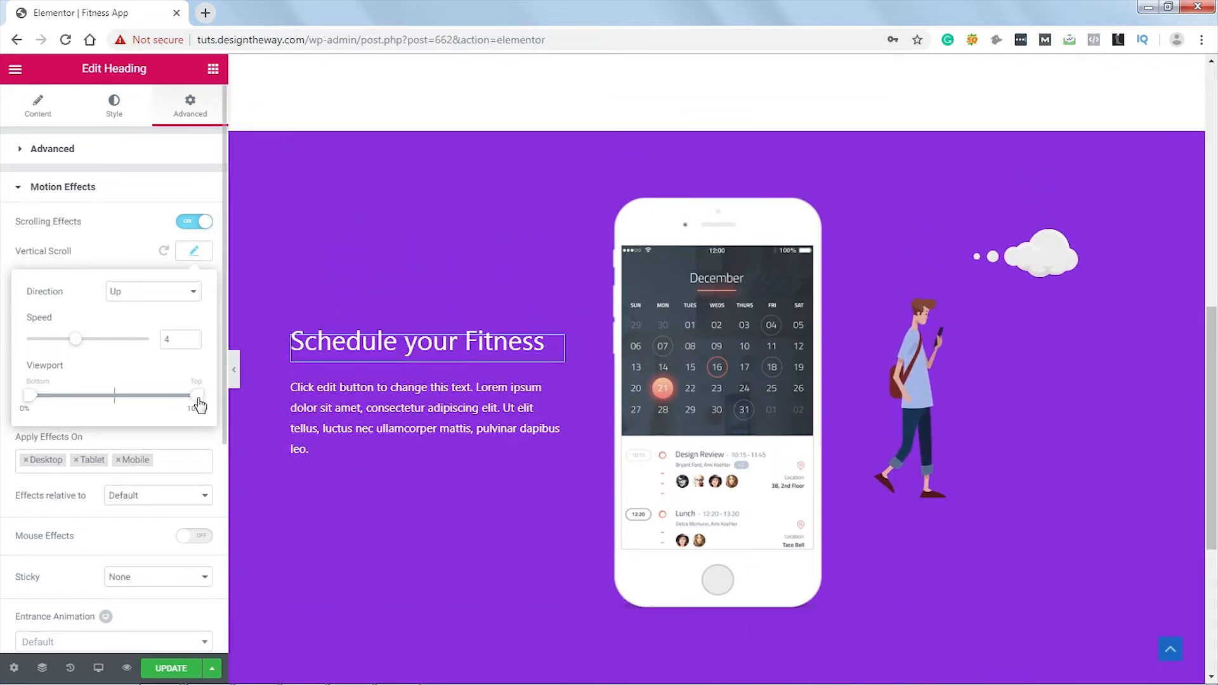
Step: Set the upper viewport limit of the heading's vertical scroll to 50% and check the movement
{"action": "left_click_drag", "start_coordinate": [200, 404], "coordinate": [112, 406]}
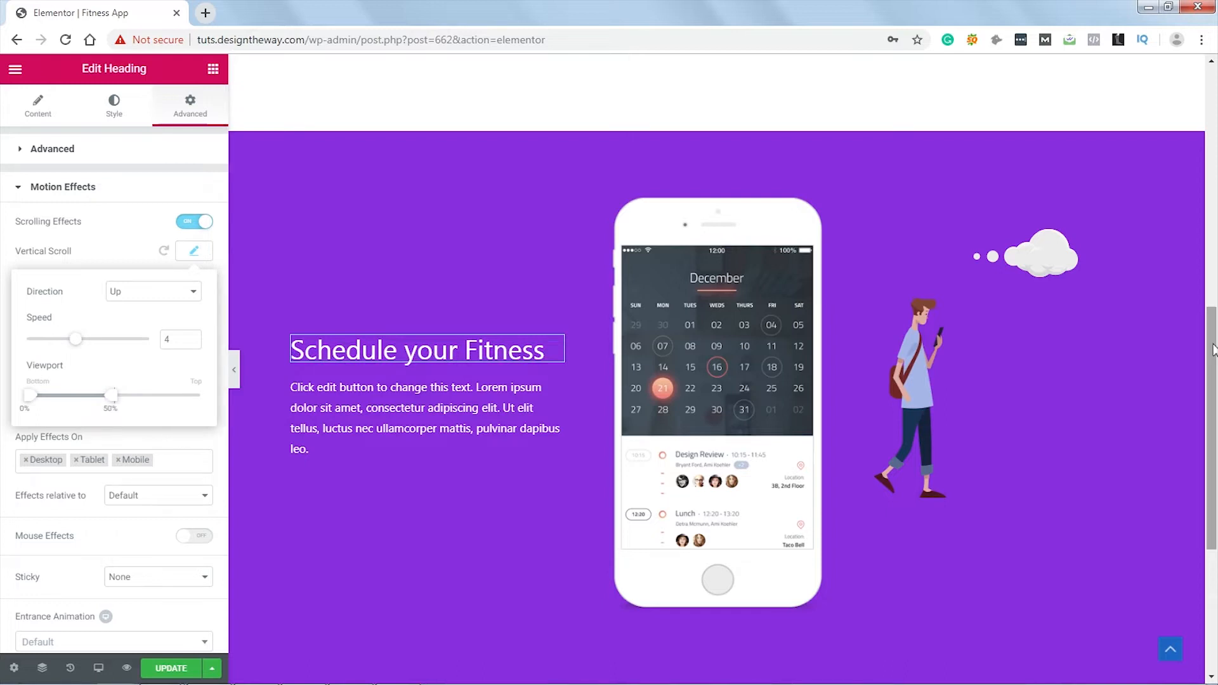
{"action": "mouse_move", "coordinate": [1213, 348]}
{"action": "left_mouse_down"}
{"action": "mouse_move", "coordinate": [1215, 452]}
{"action": "mouse_move", "coordinate": [1216, 351]}
{"action": "left_mouse_up"}
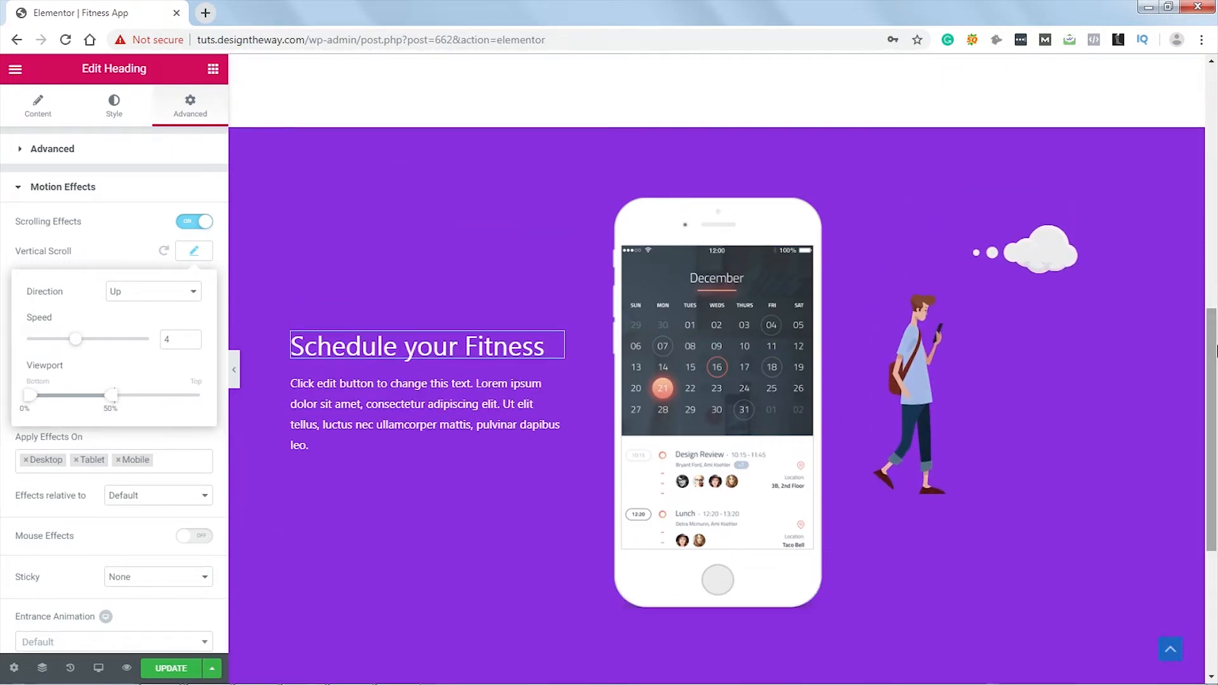
{"action": "left_click", "coordinate": [193, 254]}
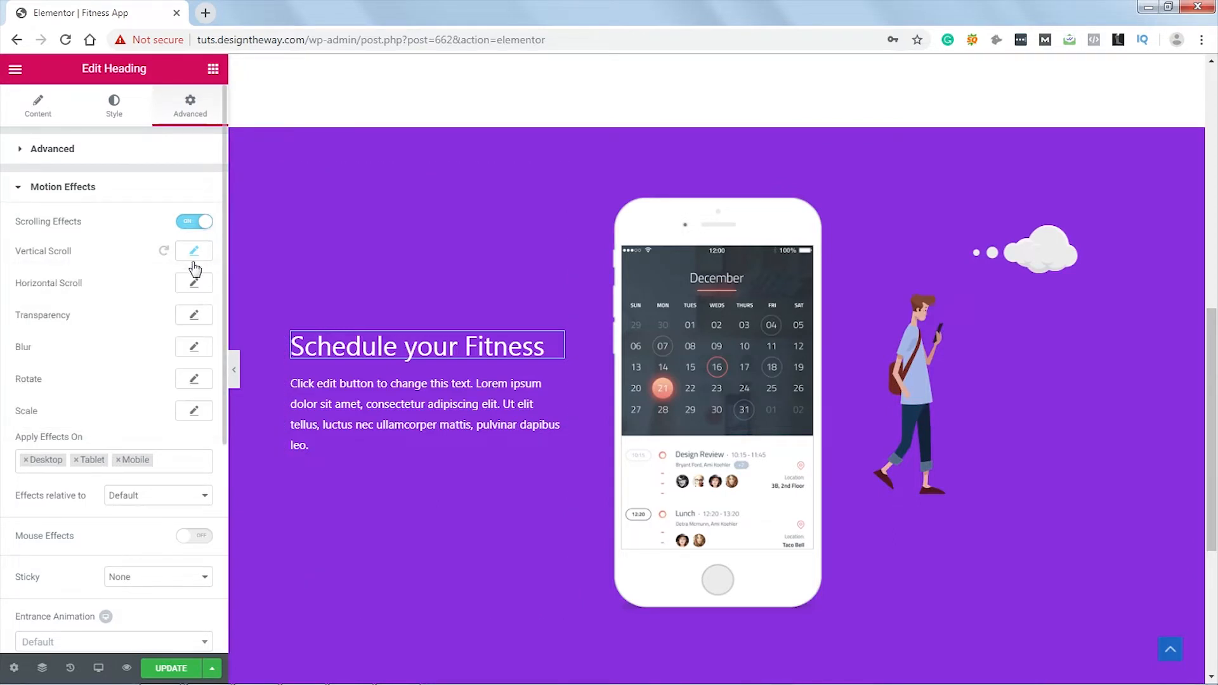
Step: Add a Fade In Transparency scrolling effect to the "Schedule your Fitness" heading with its upper viewport limit at 50%, and test it
{"action": "left_click", "coordinate": [195, 317]}
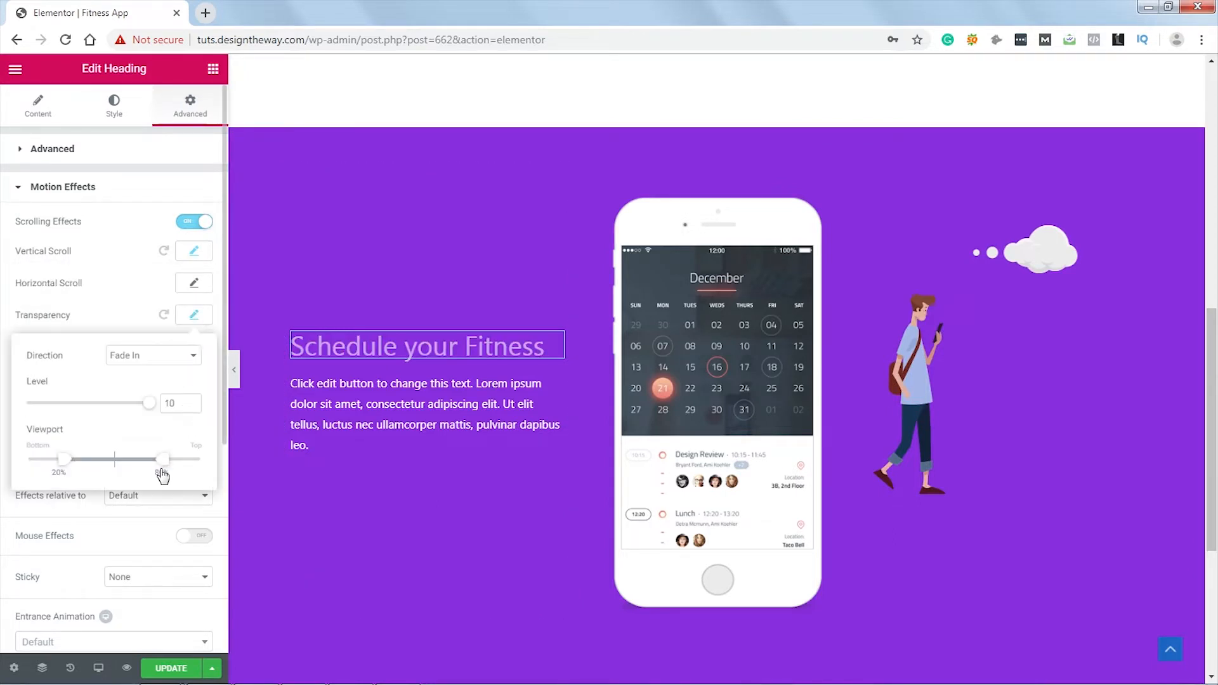
{"action": "left_click_drag", "start_coordinate": [163, 469], "coordinate": [119, 470]}
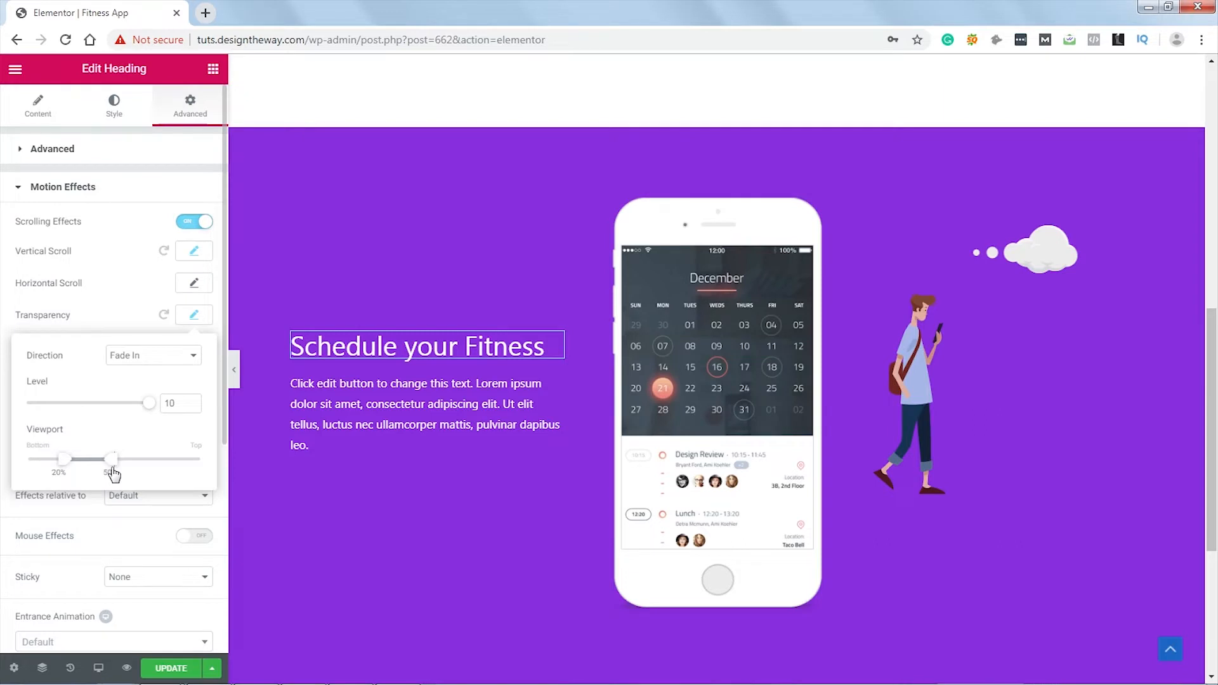
{"action": "mouse_move", "coordinate": [1213, 357]}
{"action": "left_mouse_down"}
{"action": "mouse_move", "coordinate": [1216, 252]}
{"action": "mouse_move", "coordinate": [1216, 353]}
{"action": "left_mouse_up"}
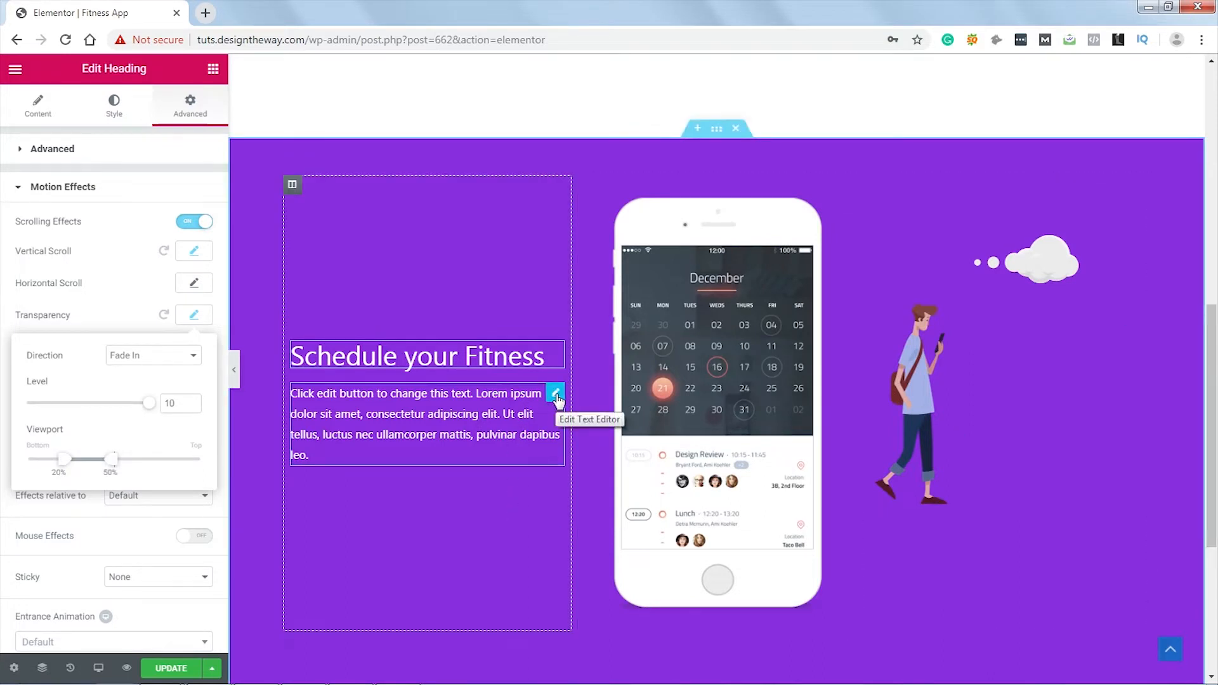
Step: Turn on scrolling effects for the paragraph below the heading and enable an upward Vertical Scroll with a 0% to 50% viewport
{"action": "left_click", "coordinate": [555, 394]}
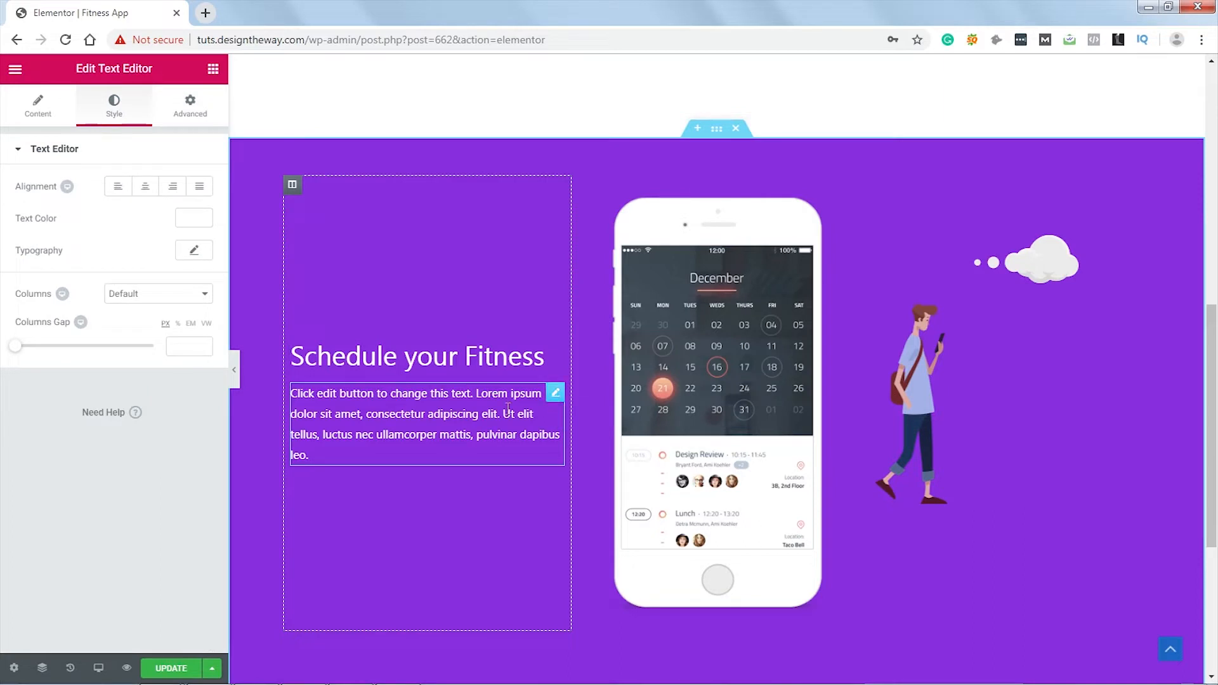
{"action": "left_click", "coordinate": [190, 105]}
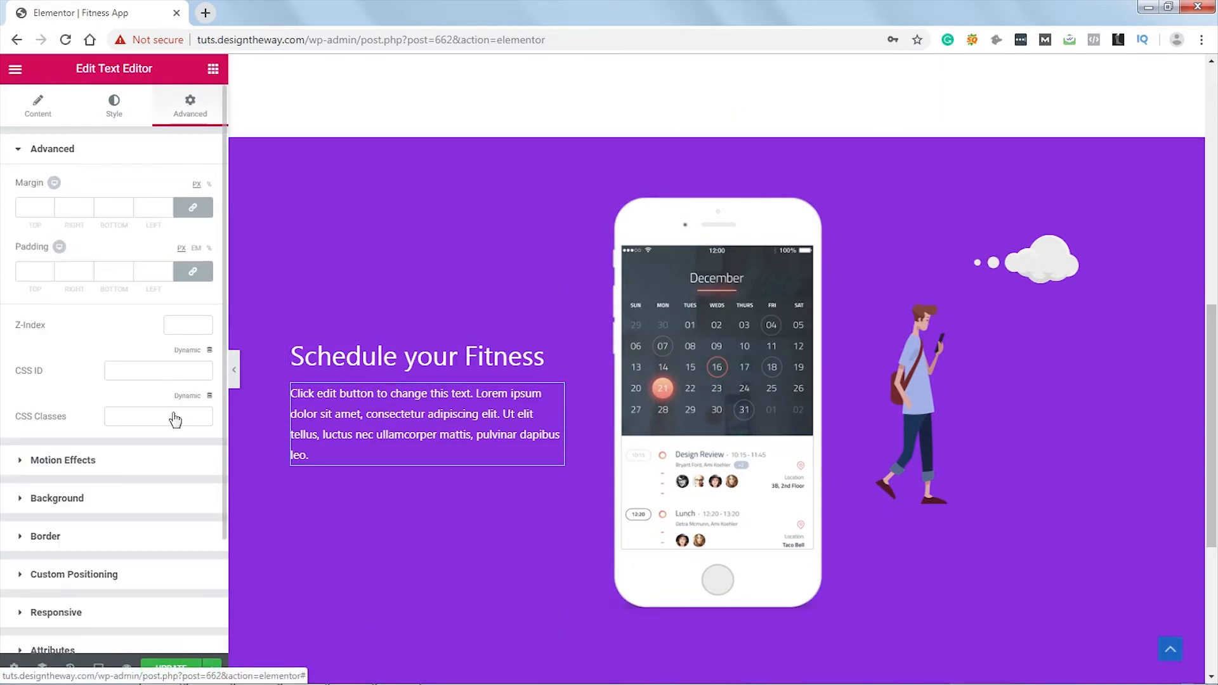
{"action": "left_click", "coordinate": [115, 468]}
{"action": "left_click", "coordinate": [195, 222]}
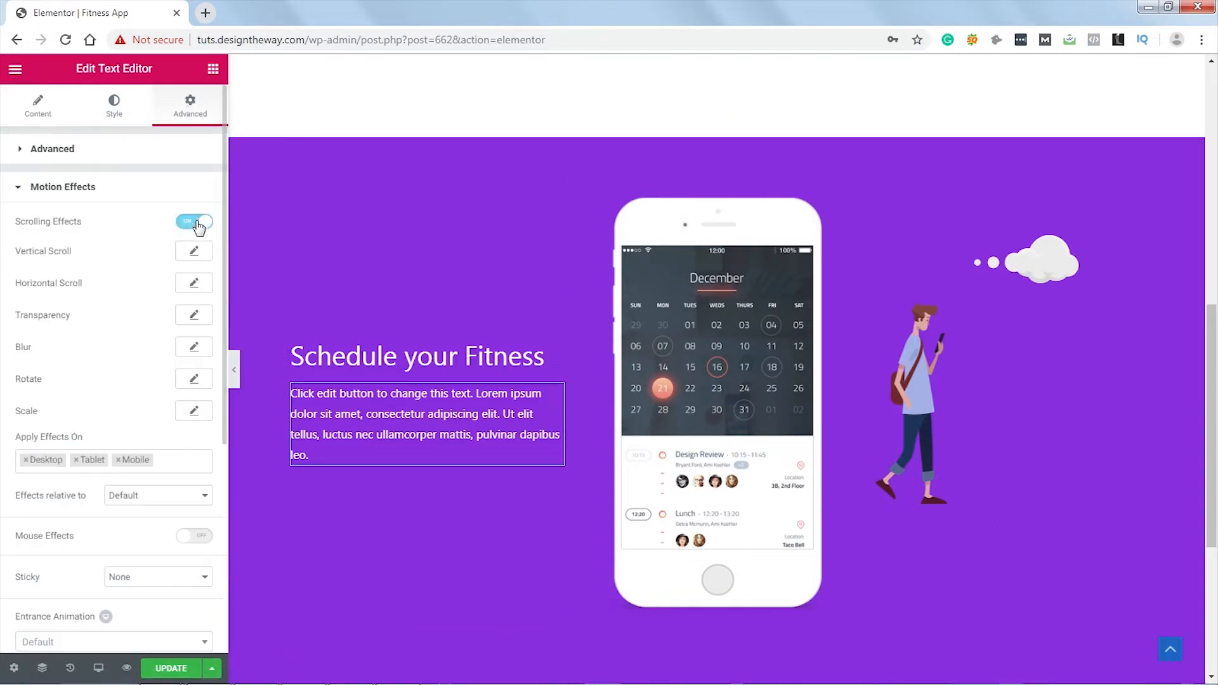
{"action": "left_click", "coordinate": [195, 254]}
{"action": "left_click_drag", "start_coordinate": [199, 404], "coordinate": [112, 406]}
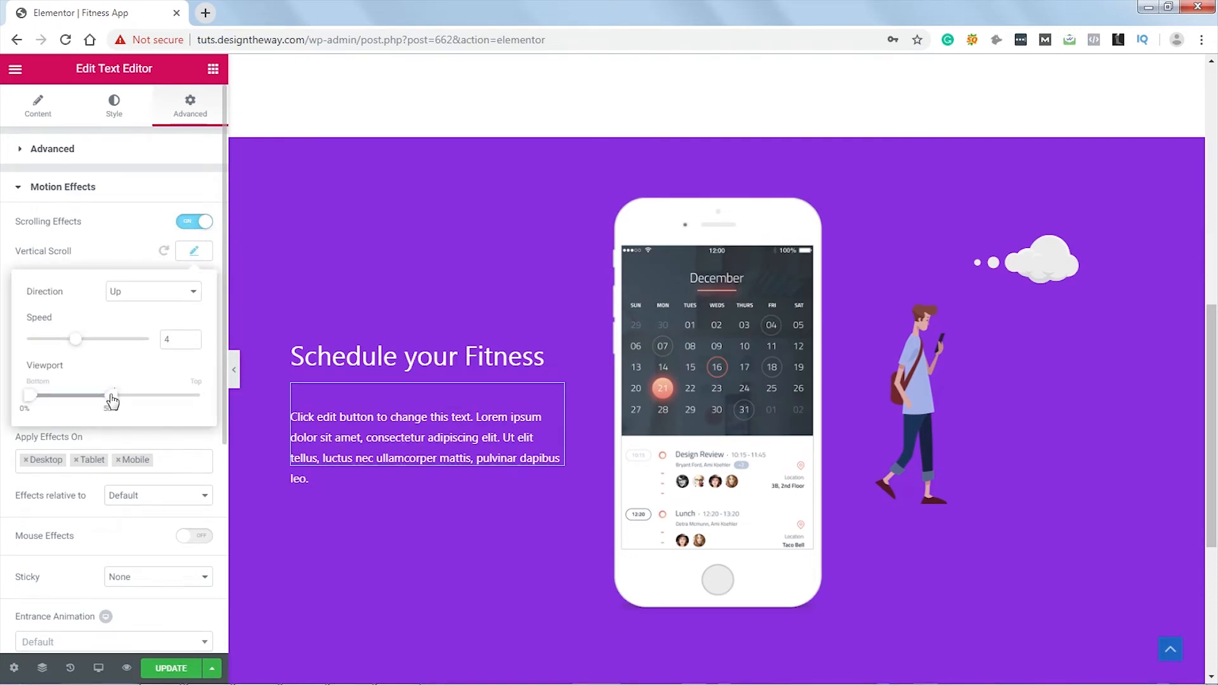
{"action": "left_click", "coordinate": [191, 254]}
Step: Add a Fade In Transparency effect to the paragraph with its upper viewport limit at 50%, and check it on the page
{"action": "left_click", "coordinate": [194, 316]}
{"action": "left_click_drag", "start_coordinate": [162, 465], "coordinate": [109, 468]}
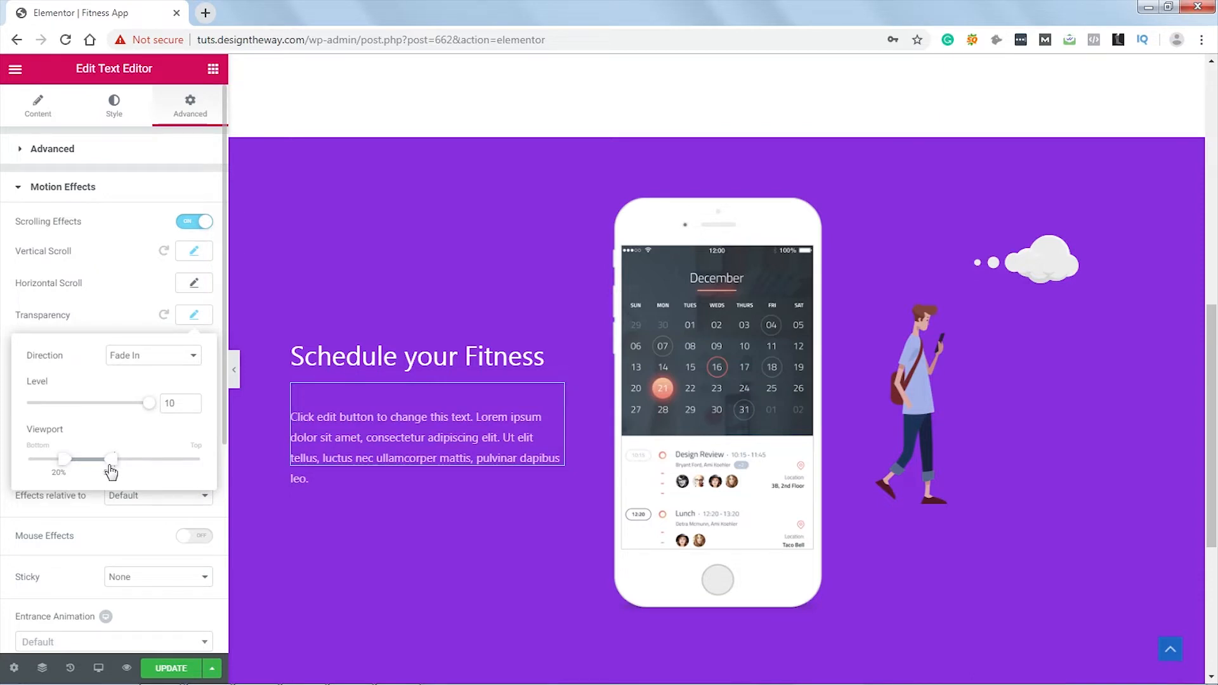
{"action": "left_click", "coordinate": [194, 318]}
{"action": "mouse_move", "coordinate": [1213, 339]}
{"action": "left_mouse_down"}
{"action": "mouse_move", "coordinate": [1213, 403]}
{"action": "mouse_move", "coordinate": [1214, 191]}
{"action": "mouse_move", "coordinate": [1215, 325]}
{"action": "left_mouse_up"}
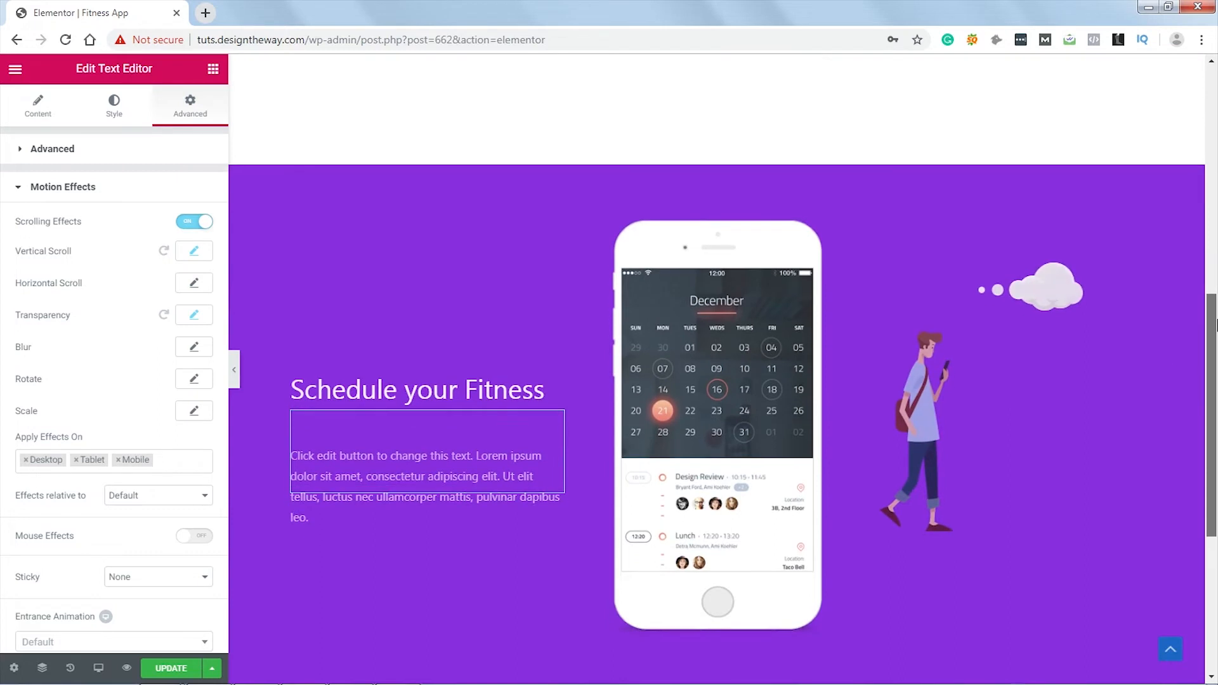
Step: Preview the page in a new browser tab, check the scroll animations down to the footer, and close the preview
{"action": "left_click", "coordinate": [126, 668]}
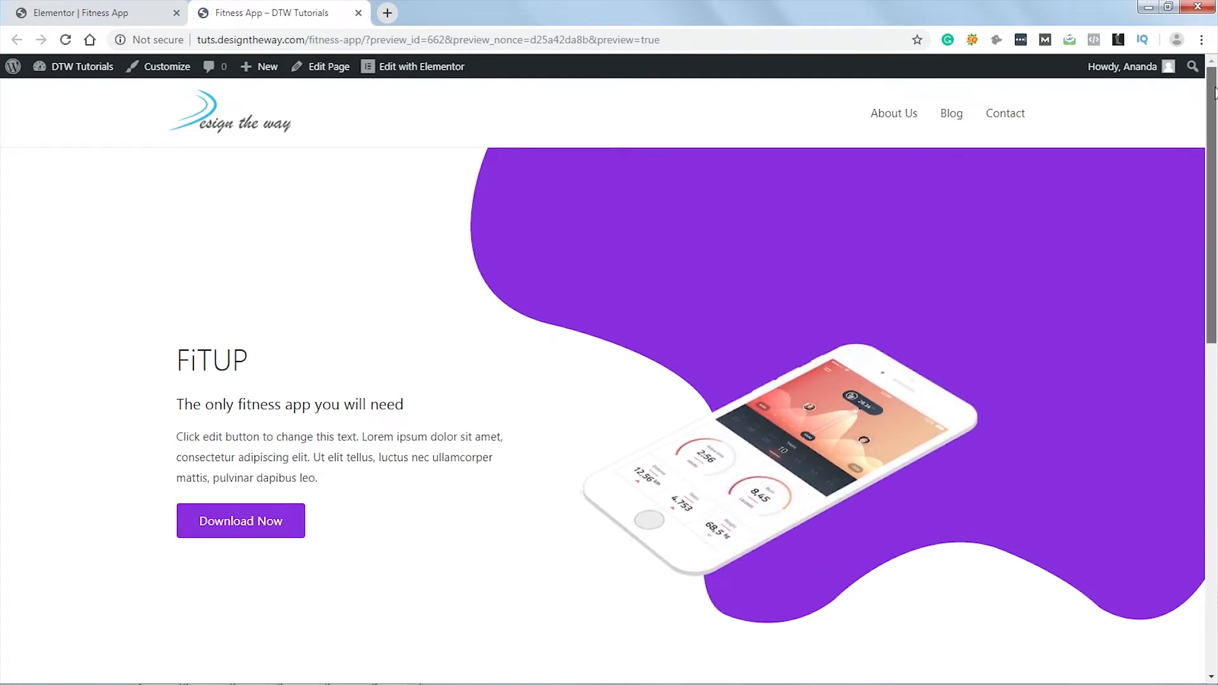
{"action": "left_click_drag", "start_coordinate": [1214, 92], "coordinate": [1205, 437]}
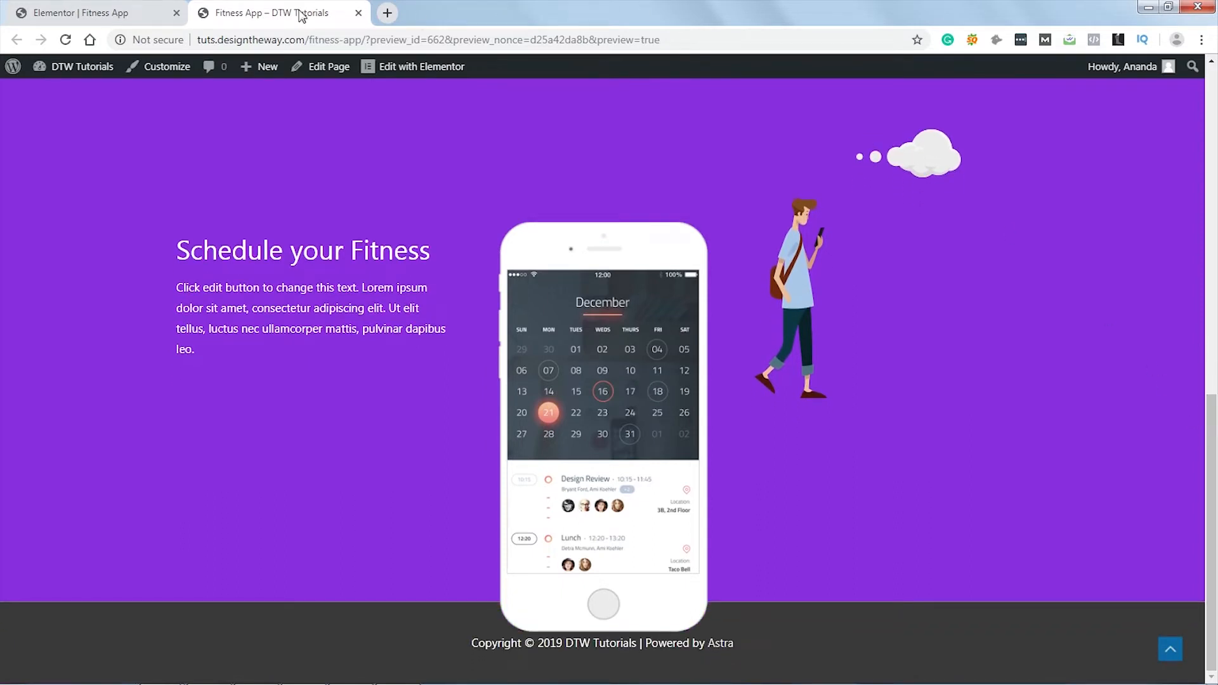
{"action": "left_click", "coordinate": [359, 12]}
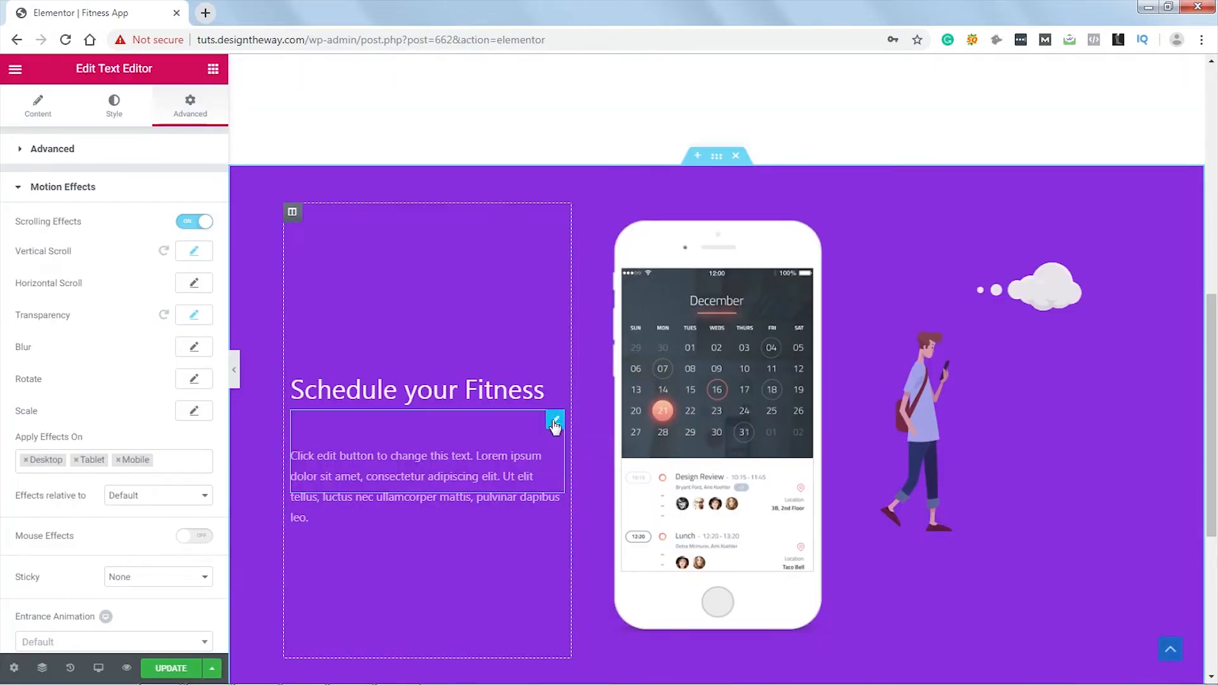
Step: Restrict the scrolling effects of the paragraph and the "Schedule your Fitness" heading to Desktop by removing Mobile and Tablet from each
{"action": "left_click", "coordinate": [118, 460]}
{"action": "left_click", "coordinate": [77, 460]}
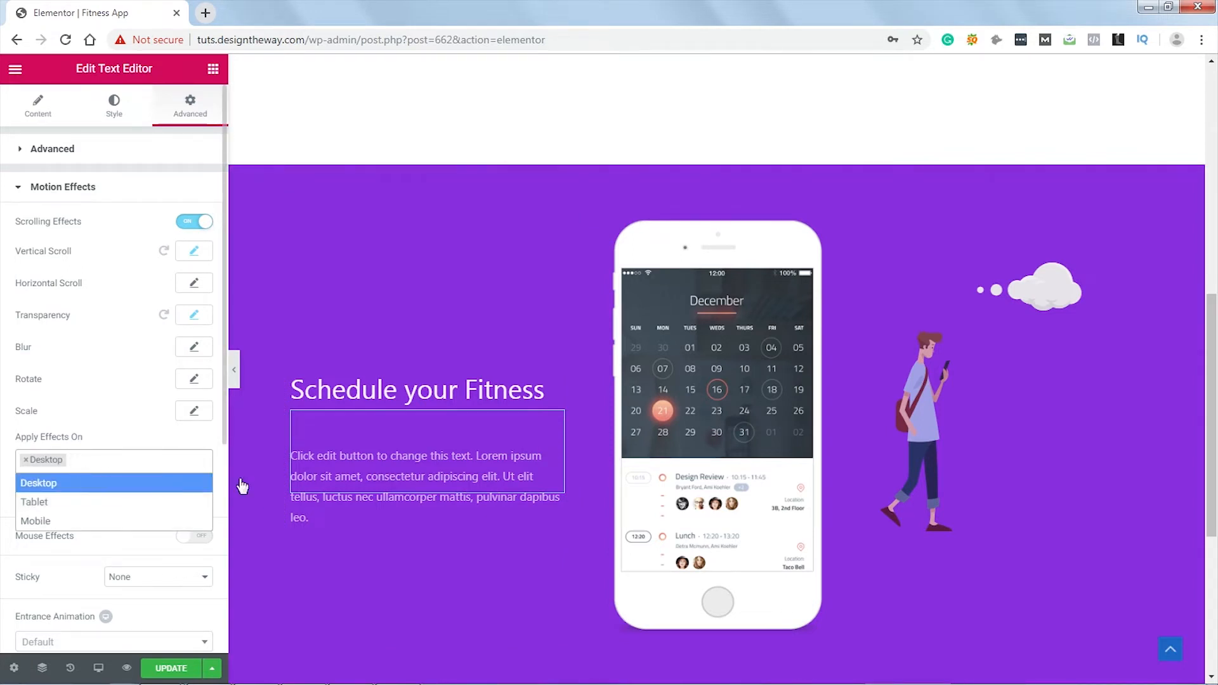
{"action": "left_click", "coordinate": [557, 384]}
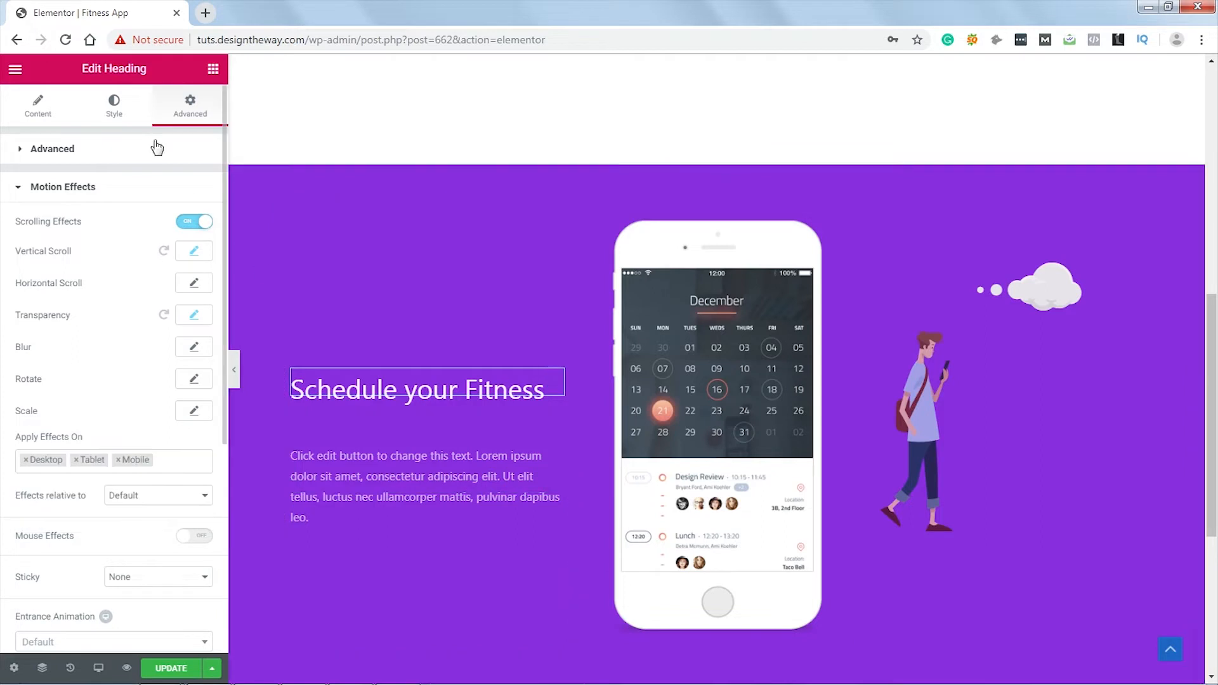
{"action": "left_click", "coordinate": [118, 460]}
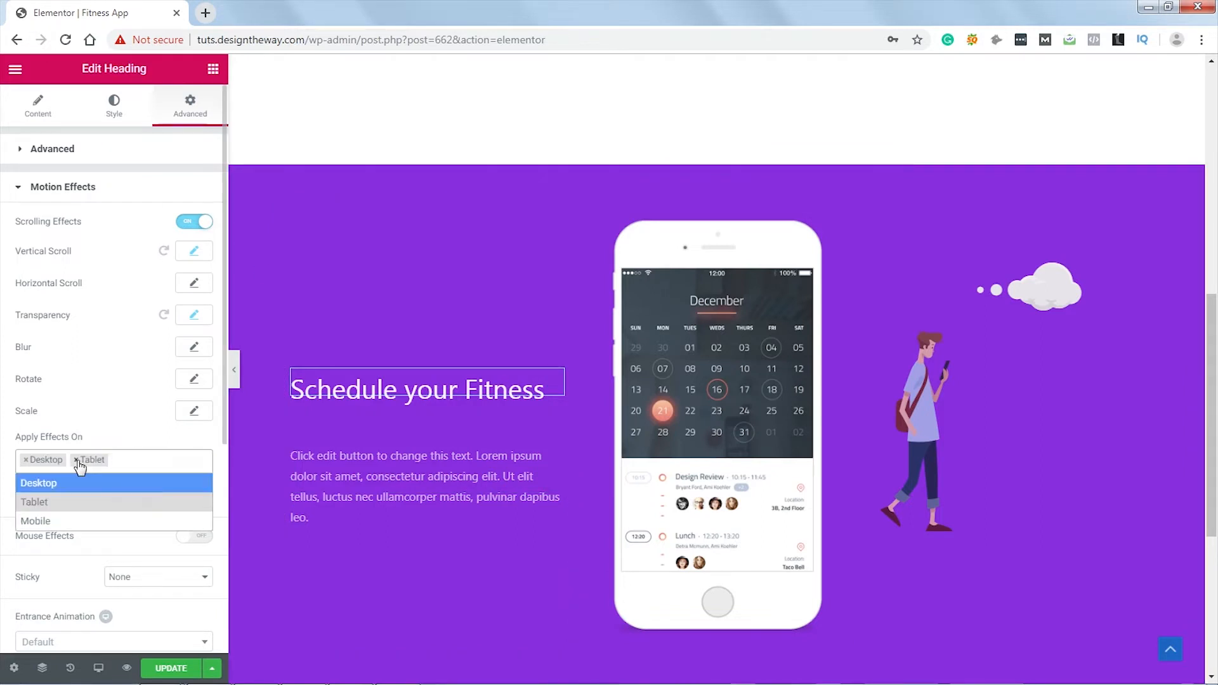
{"action": "left_click", "coordinate": [76, 460]}
{"action": "left_click", "coordinate": [120, 434]}
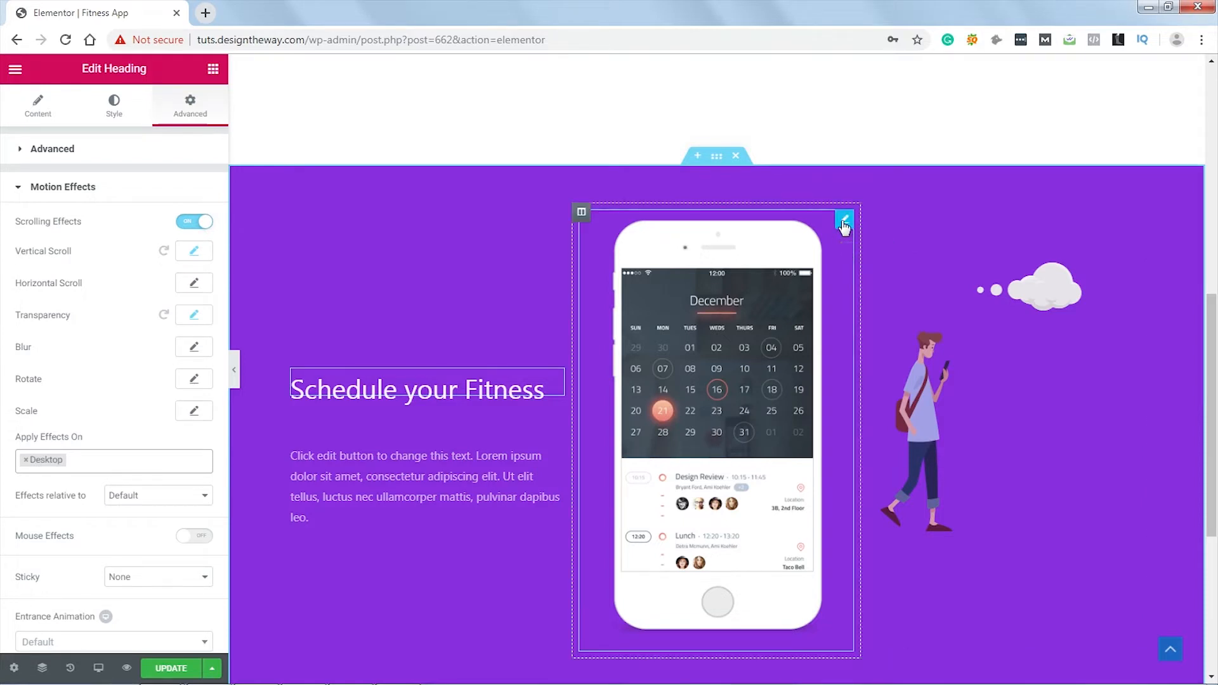
Step: Make the calendar phone image sticky on Desktop only by removing Mobile and Tablet
{"action": "left_click", "coordinate": [844, 222]}
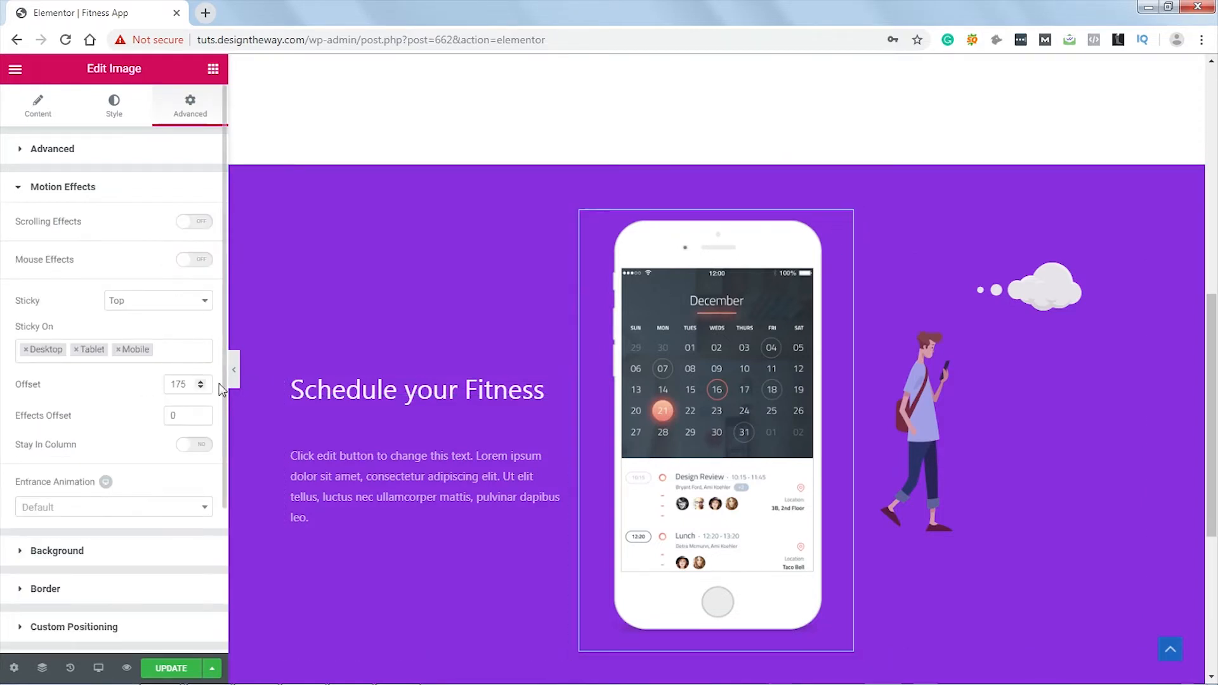
{"action": "left_click", "coordinate": [118, 350]}
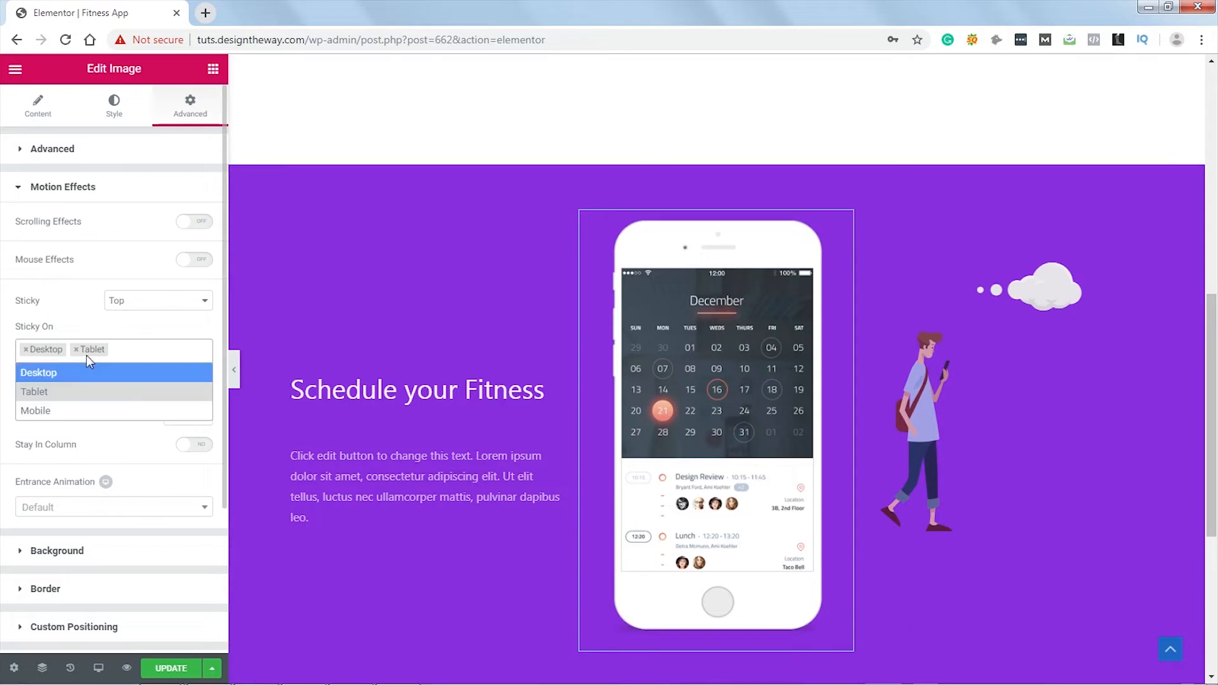
{"action": "left_click", "coordinate": [76, 350]}
{"action": "left_click", "coordinate": [115, 335]}
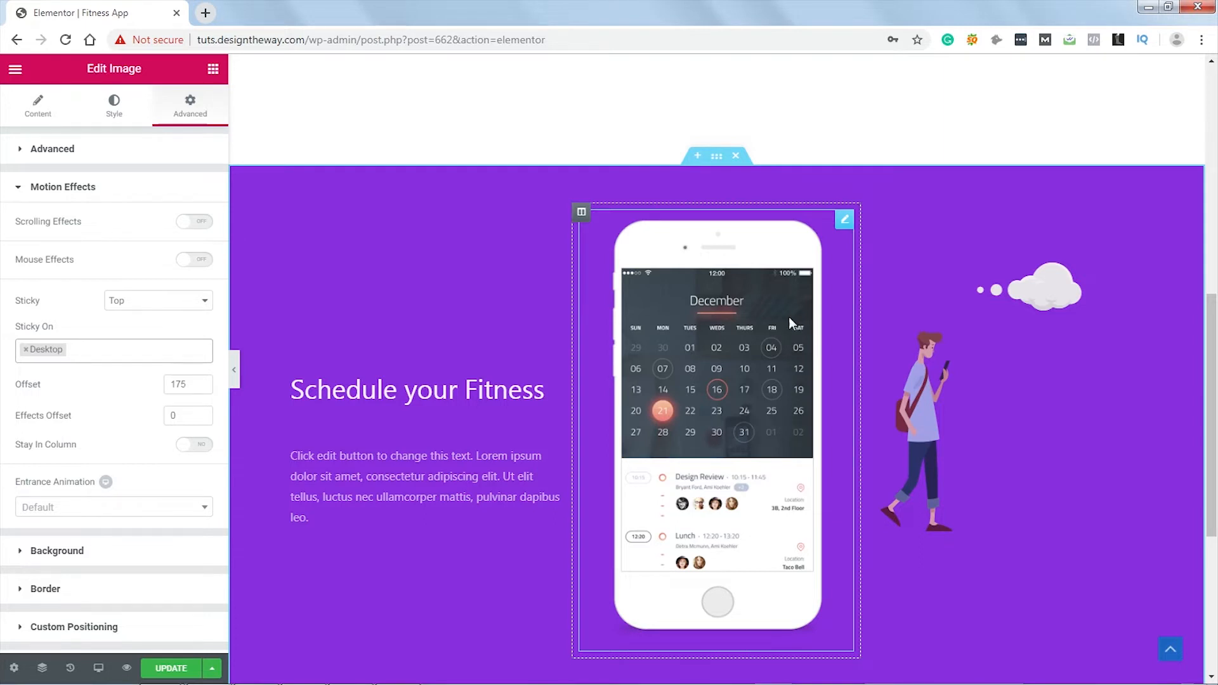
Step: Duplicate the purple three-column section and look at the copy below it
{"action": "right_click", "coordinate": [716, 163]}
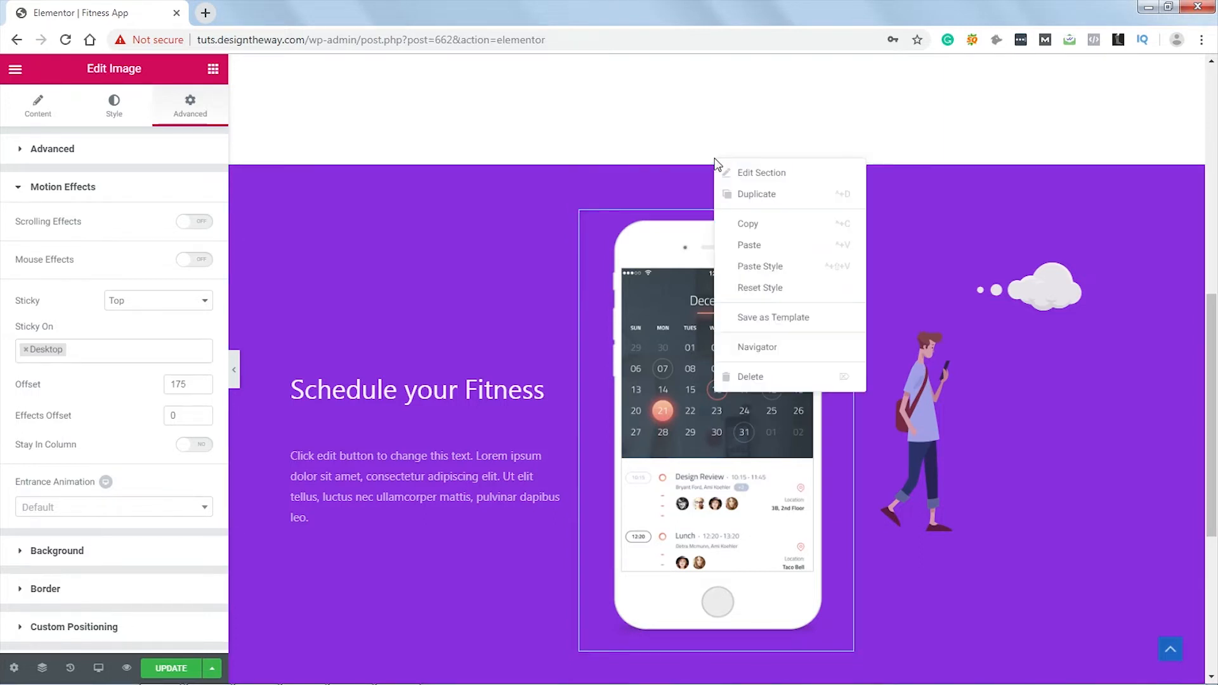
{"action": "left_click", "coordinate": [755, 197]}
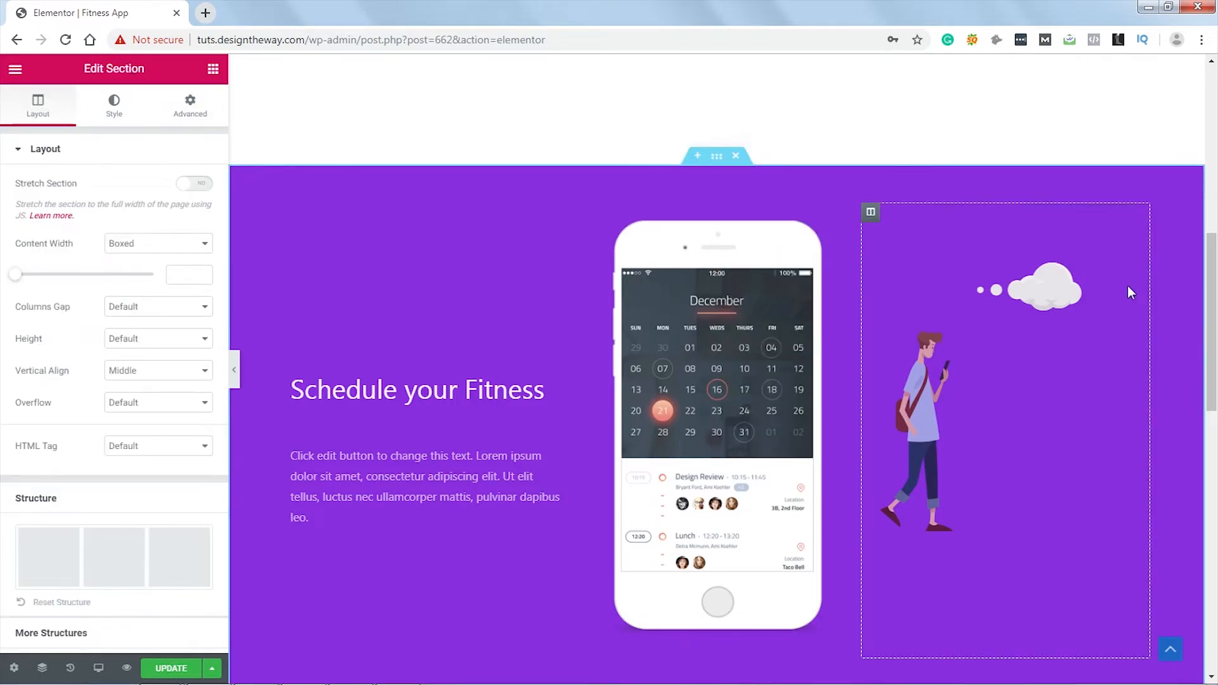
{"action": "scroll", "coordinate": [1109, 342], "scroll_direction": "down", "scroll_amount": 3}
{"action": "scroll", "coordinate": [1109, 347], "scroll_direction": "down", "scroll_amount": 2}
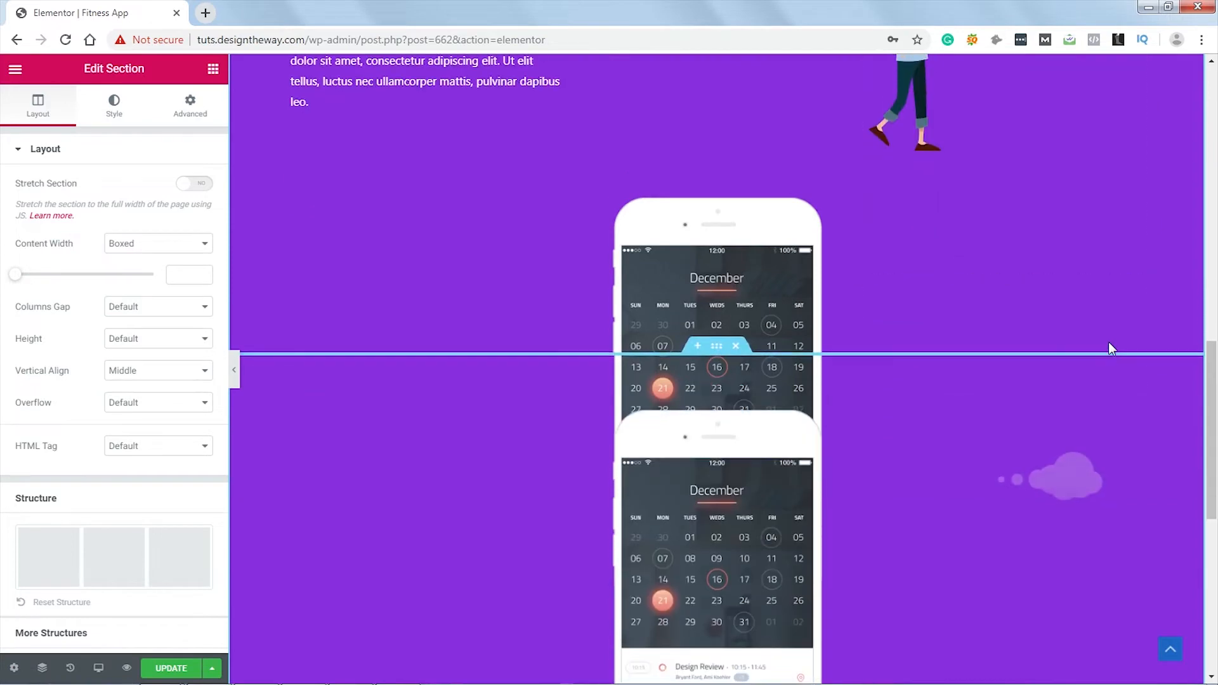
Step: Rename the page's three sections in the Navigator as Hero Section, Screen 1 and Screen 2, in order
{"action": "right_click", "coordinate": [995, 384]}
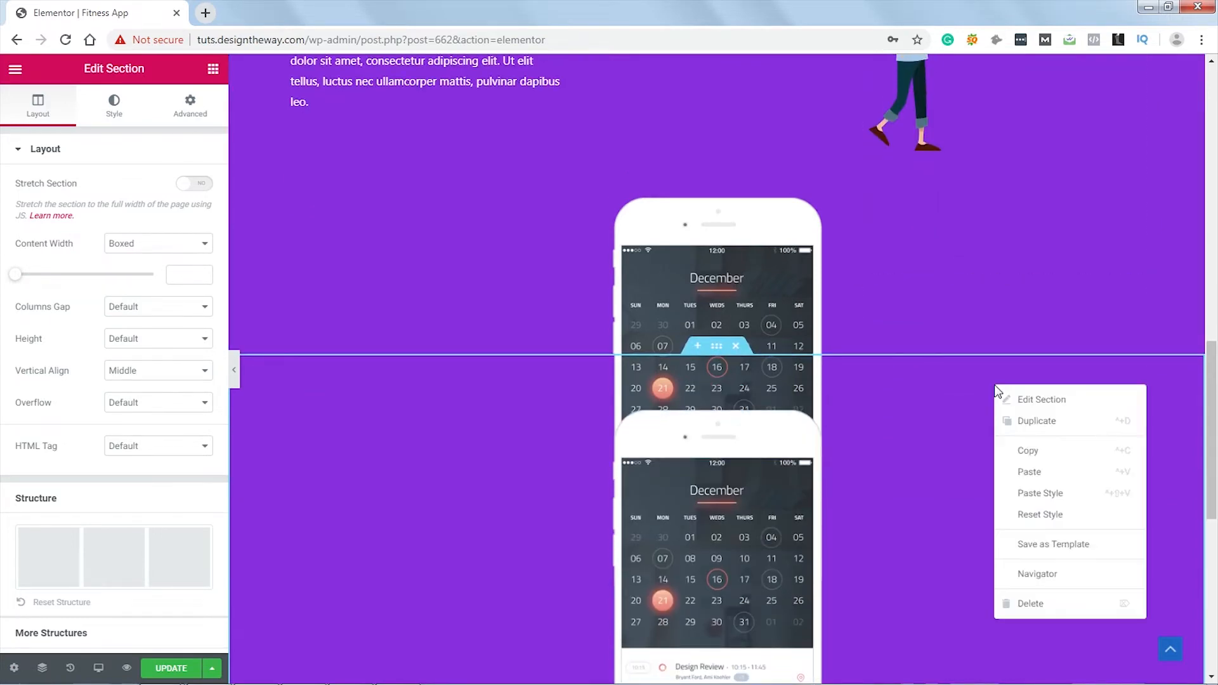
{"action": "left_click", "coordinate": [1036, 576]}
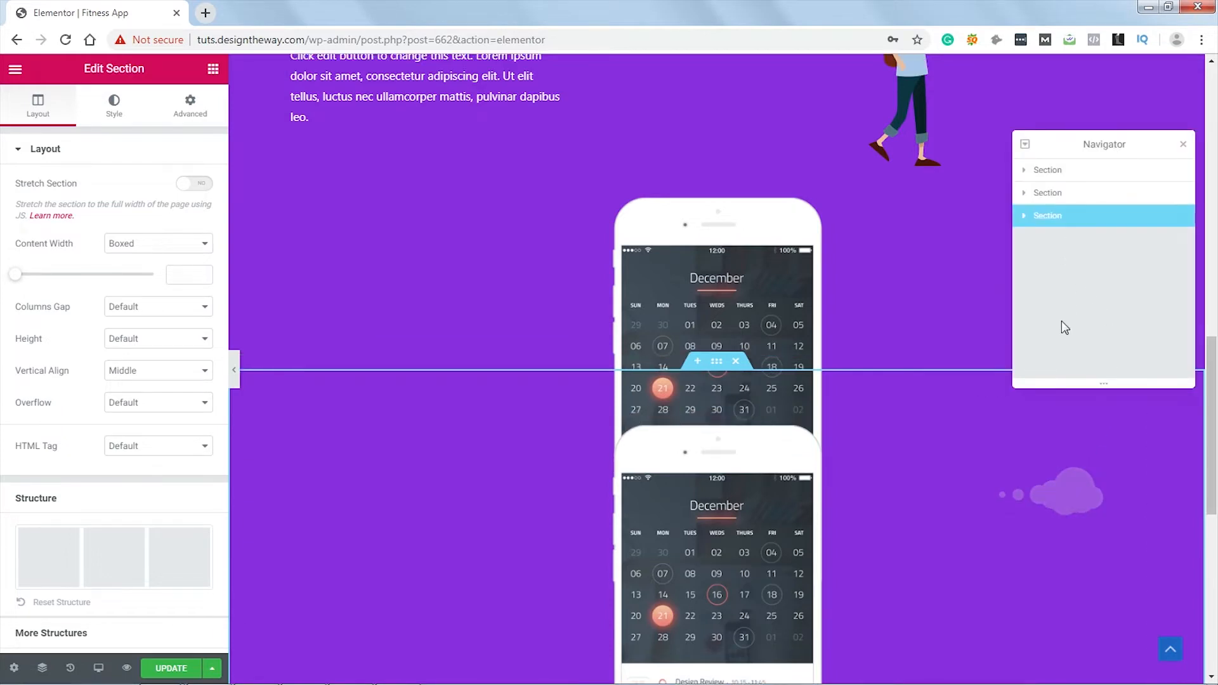
{"action": "double_click", "coordinate": [1048, 172]}
{"action": "type", "text": "Hero"}
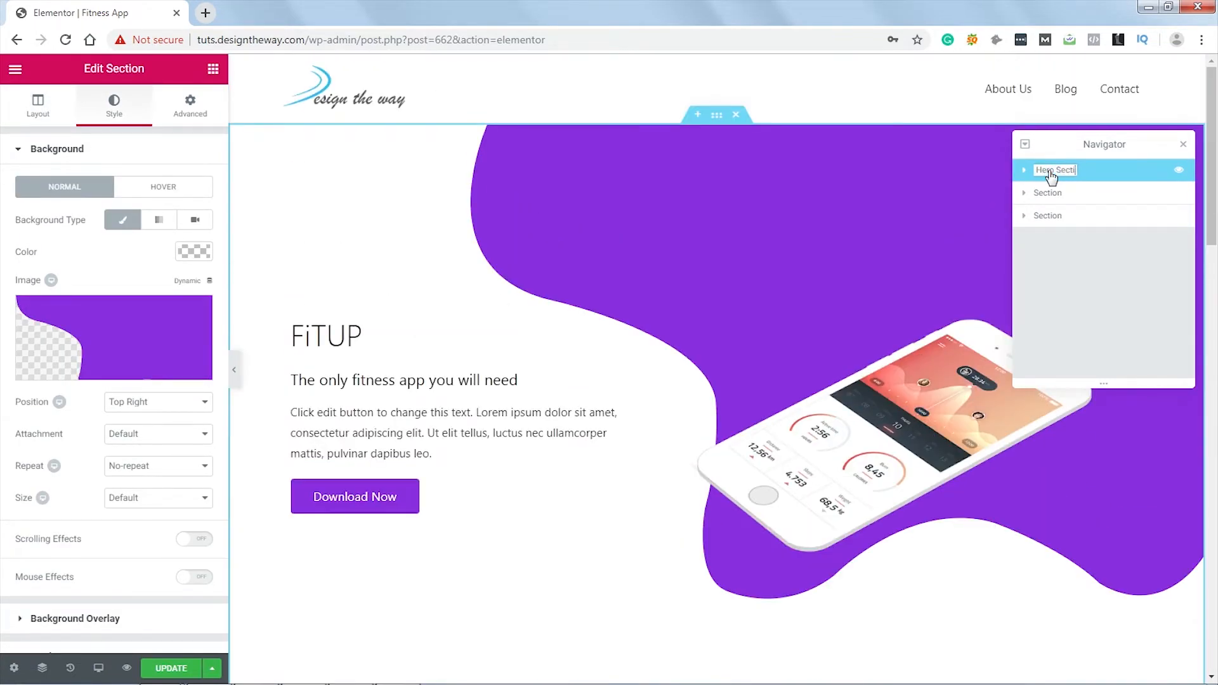
{"action": "type", "text": " Section"}
{"action": "left_click", "coordinate": [1046, 194]}
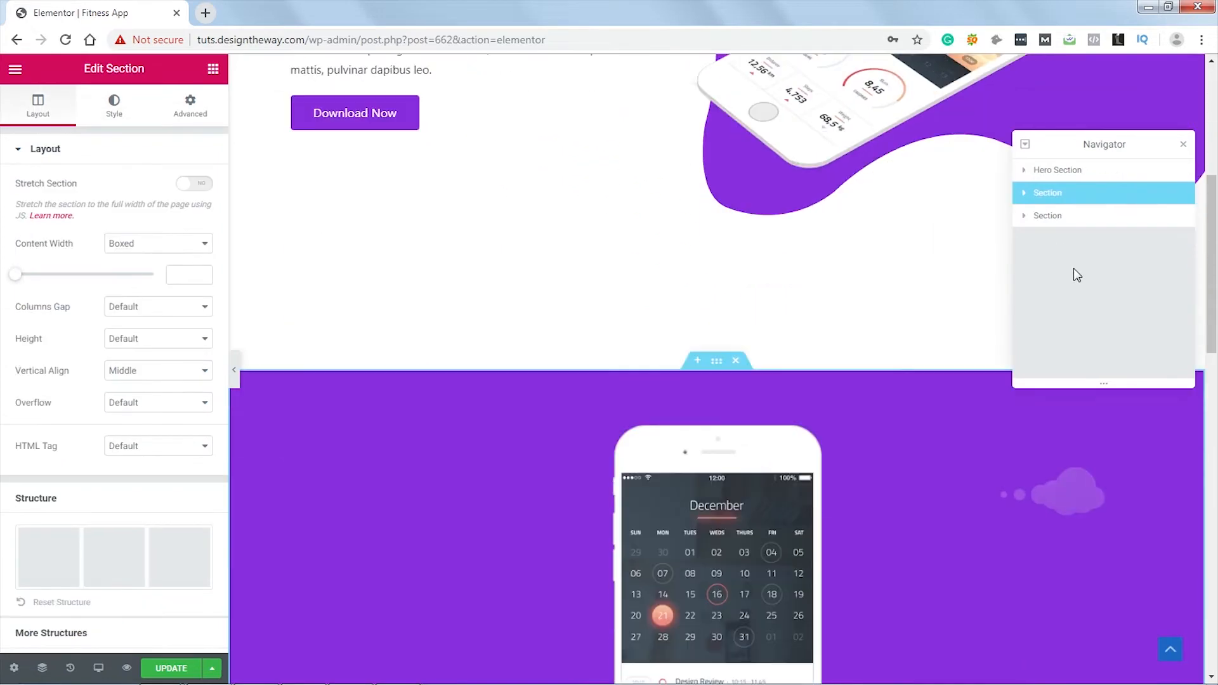
{"action": "double_click", "coordinate": [1047, 194]}
{"action": "type", "text": "Screen 1"}
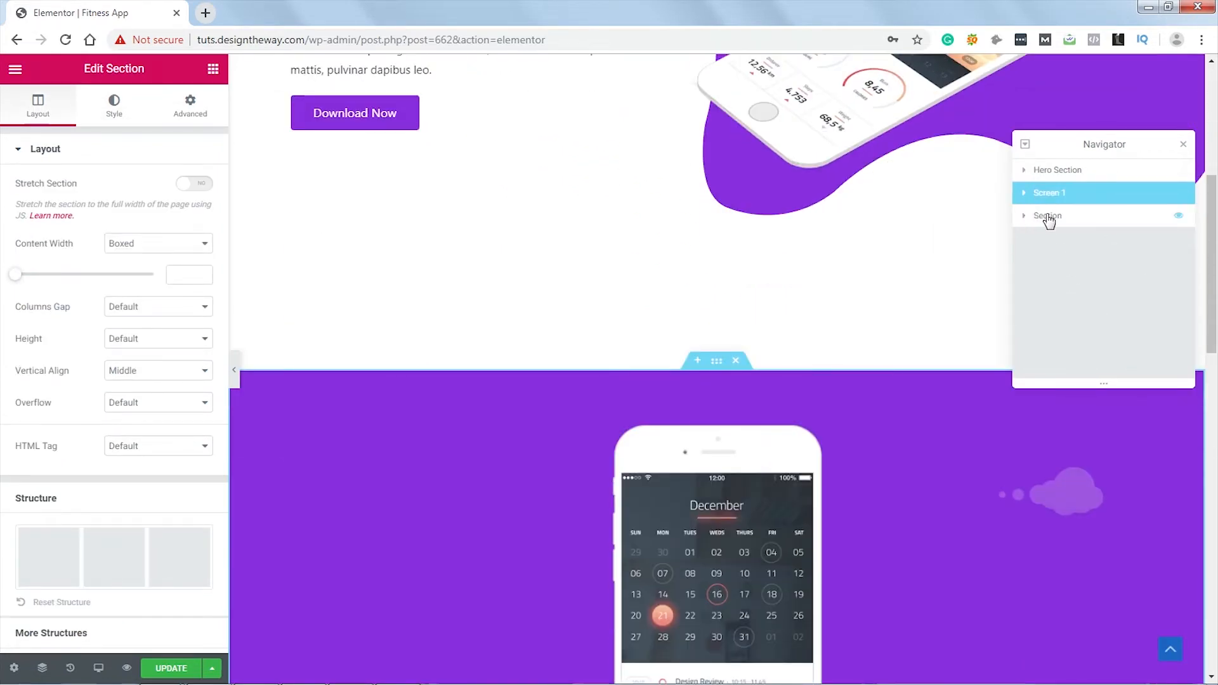
{"action": "double_click", "coordinate": [1048, 215]}
{"action": "type", "text": "Screen"}
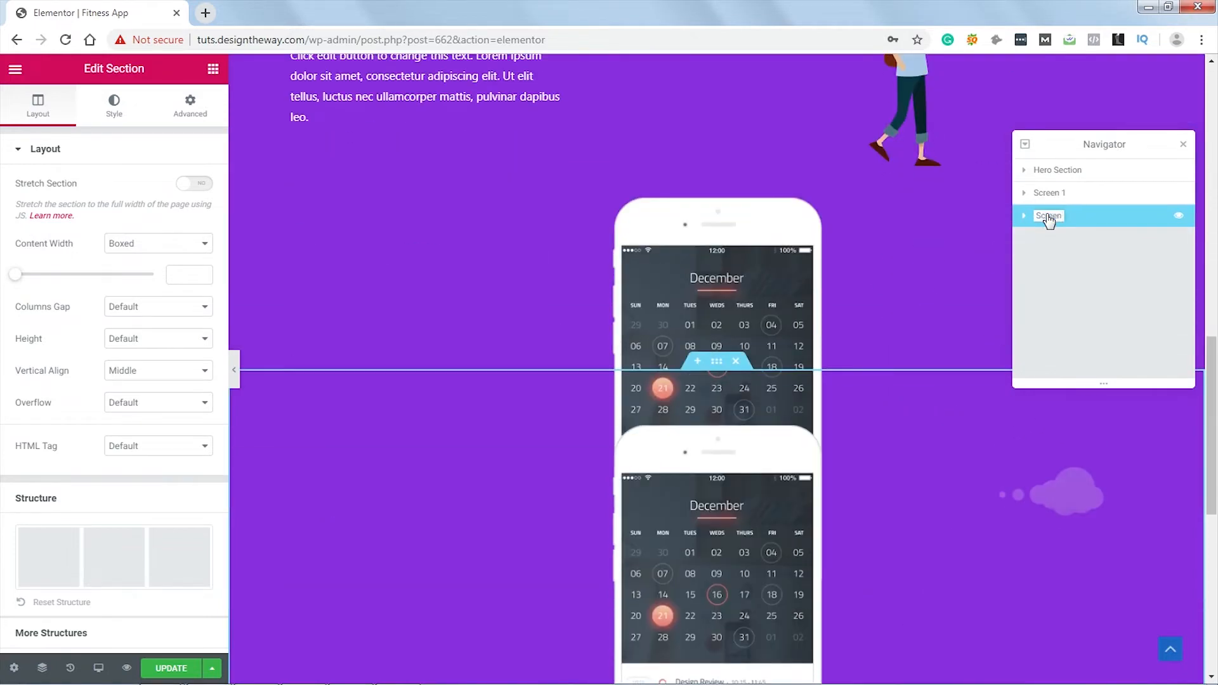
{"action": "left_click", "coordinate": [1083, 274]}
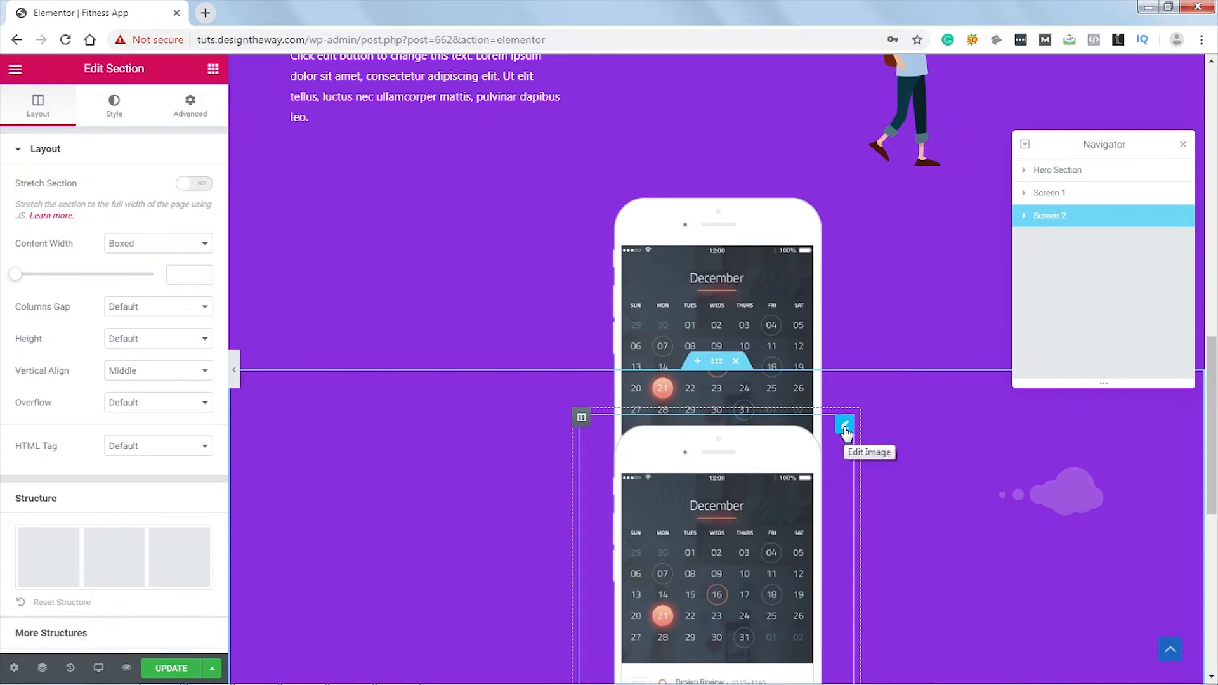
Step: Set the Z-Index of the phone image in the Screen 2 section to 20
{"action": "left_click", "coordinate": [844, 427]}
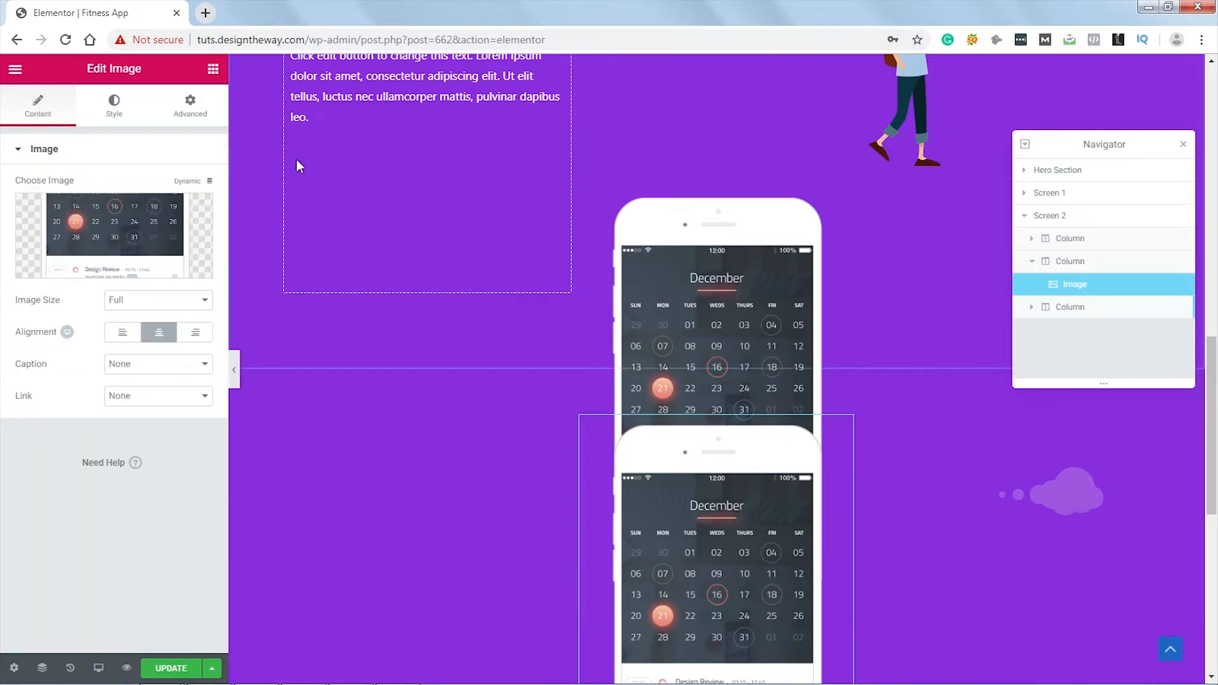
{"action": "left_click", "coordinate": [188, 113]}
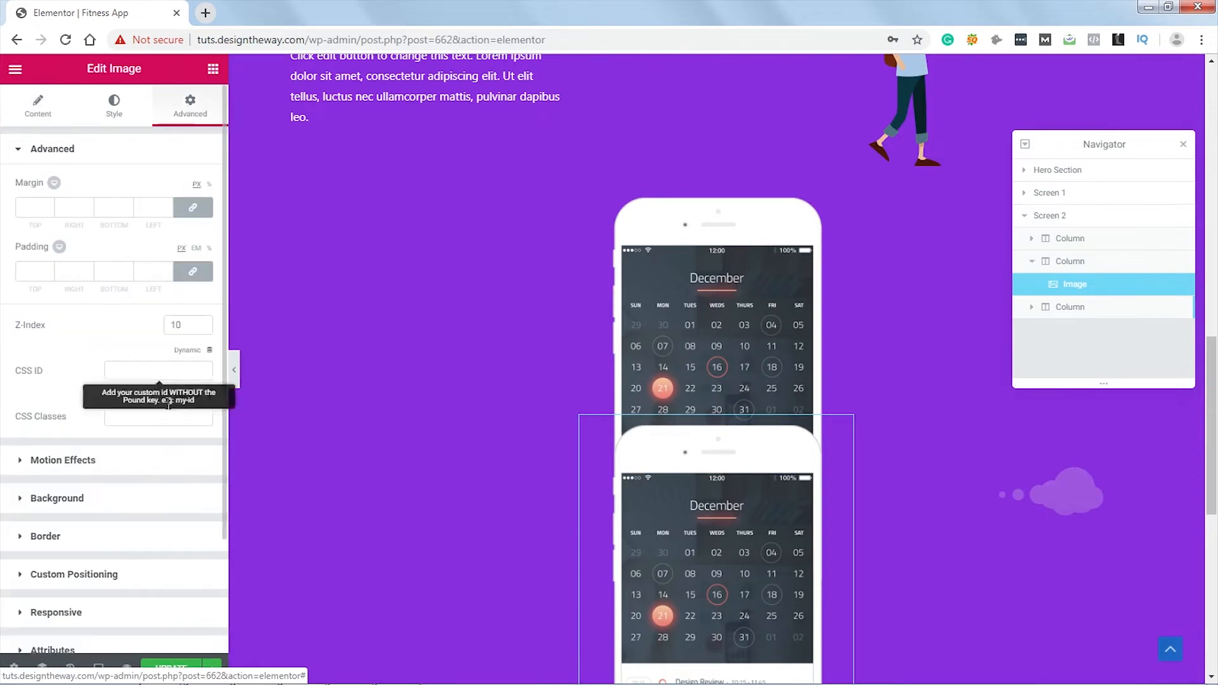
{"action": "left_click", "coordinate": [183, 325]}
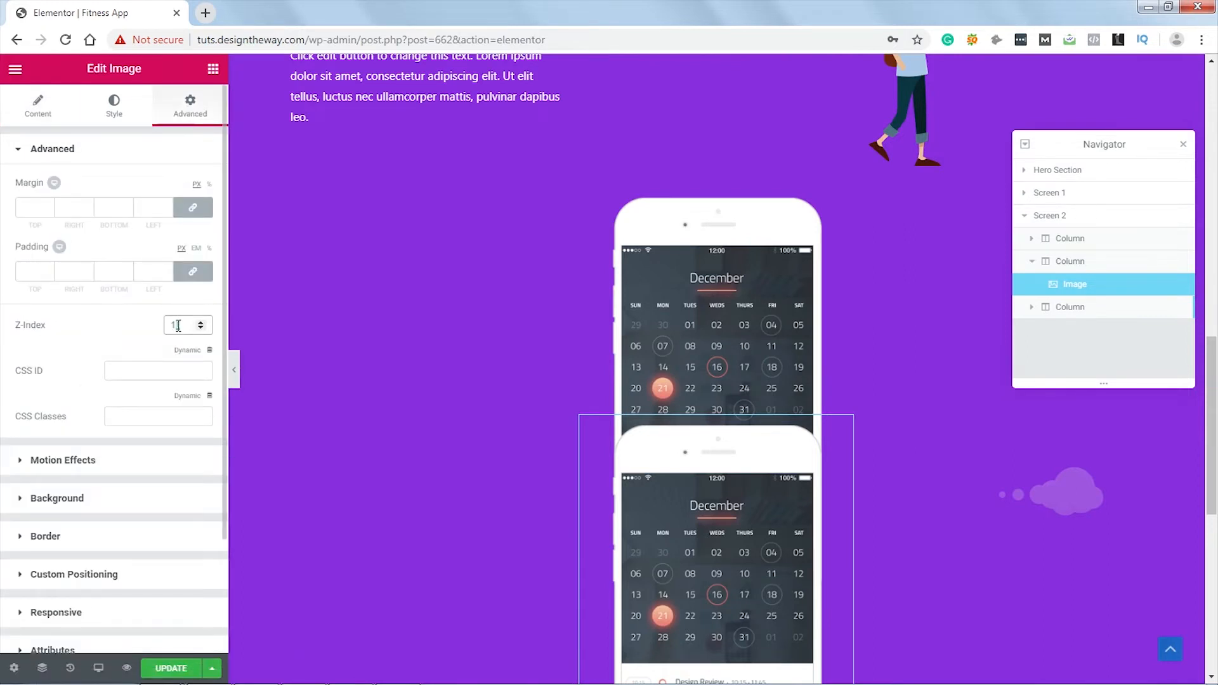
{"action": "type", "text": "20"}
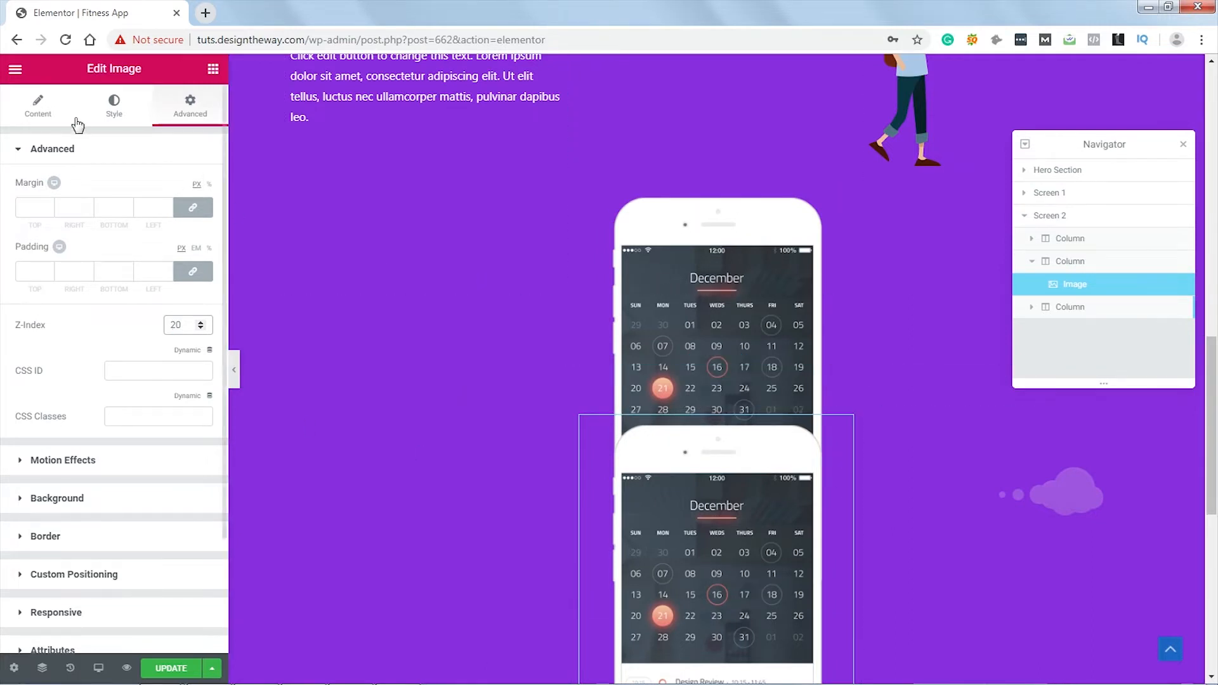
Step: Replace the phone image in the Screen 2 section with phone-screen-2.png from the media library
{"action": "left_click", "coordinate": [38, 113]}
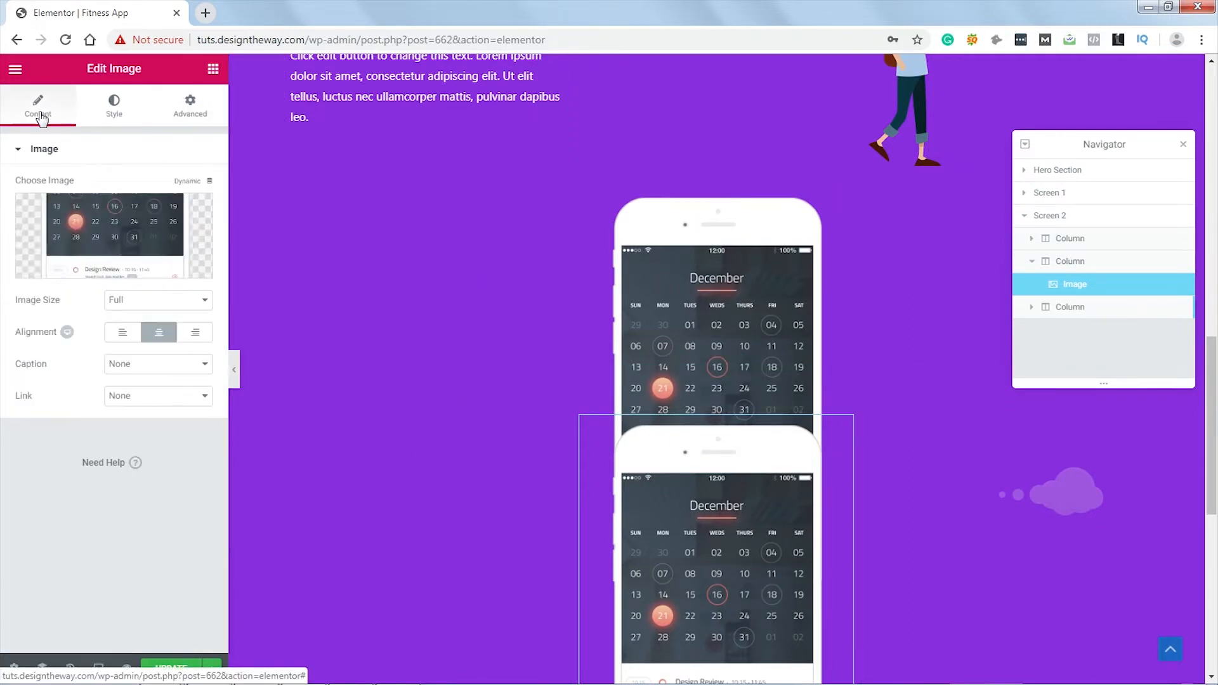
{"action": "left_click", "coordinate": [128, 233]}
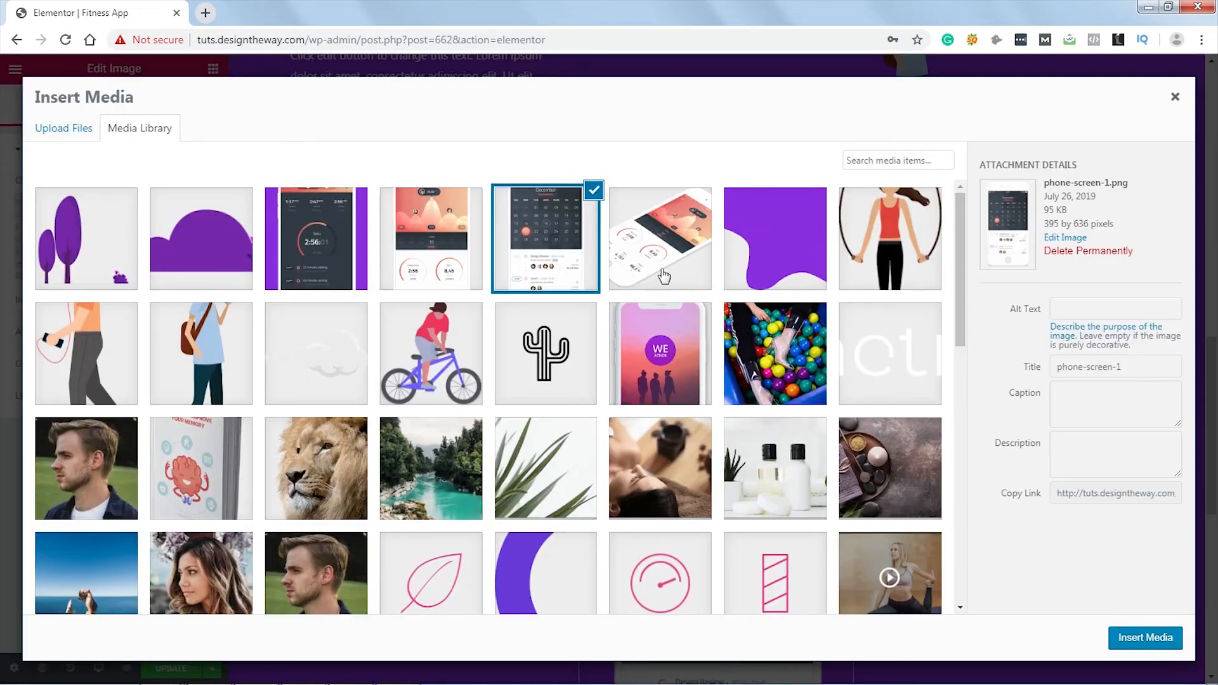
{"action": "left_click", "coordinate": [426, 245]}
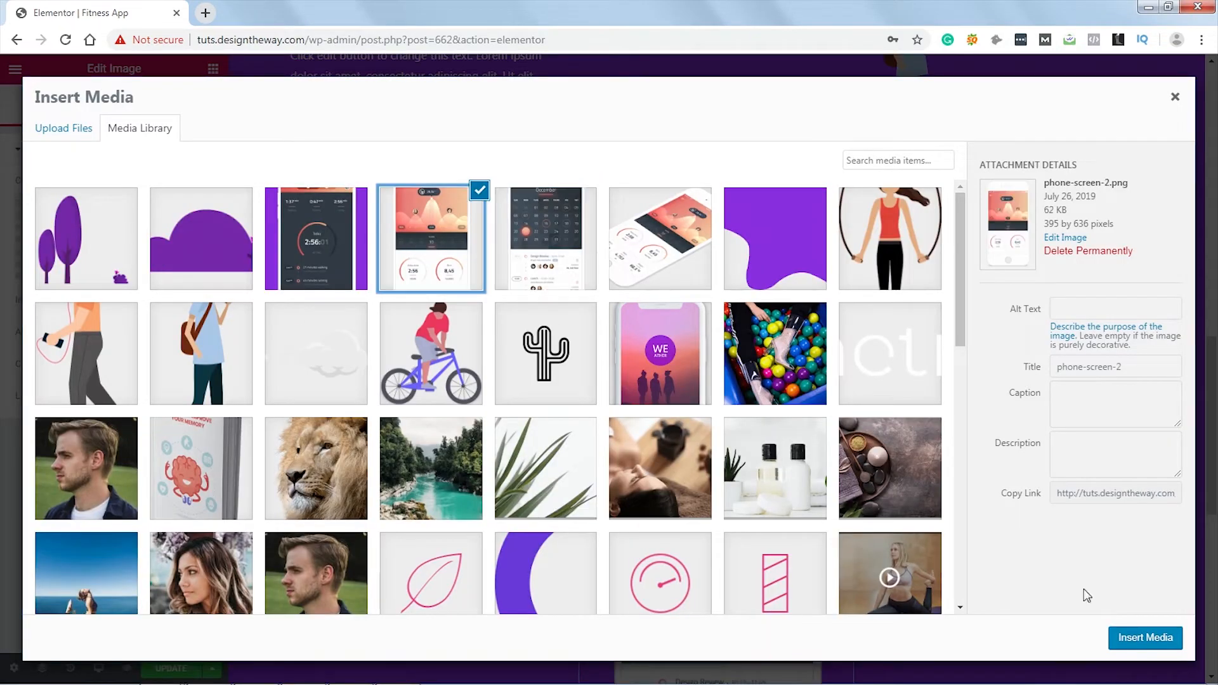
{"action": "left_click", "coordinate": [1127, 638]}
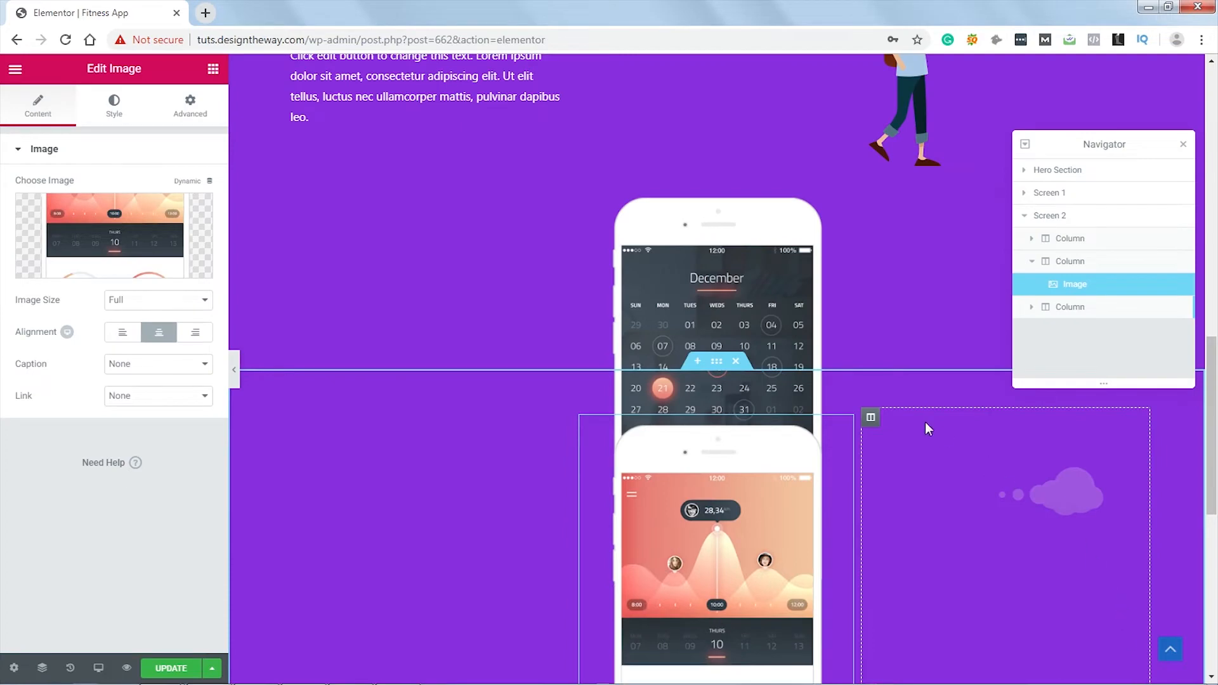
{"action": "scroll", "coordinate": [872, 374], "scroll_direction": "down", "scroll_amount": 3}
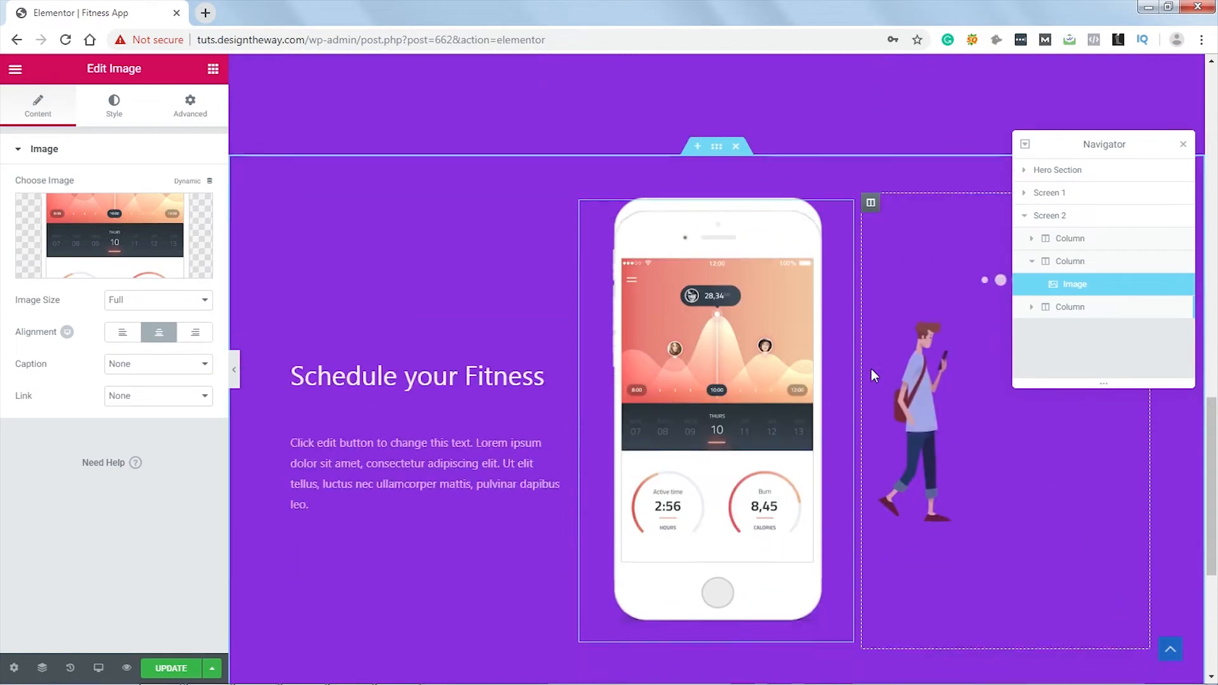
{"action": "scroll", "coordinate": [870, 368], "scroll_direction": "down", "scroll_amount": 1}
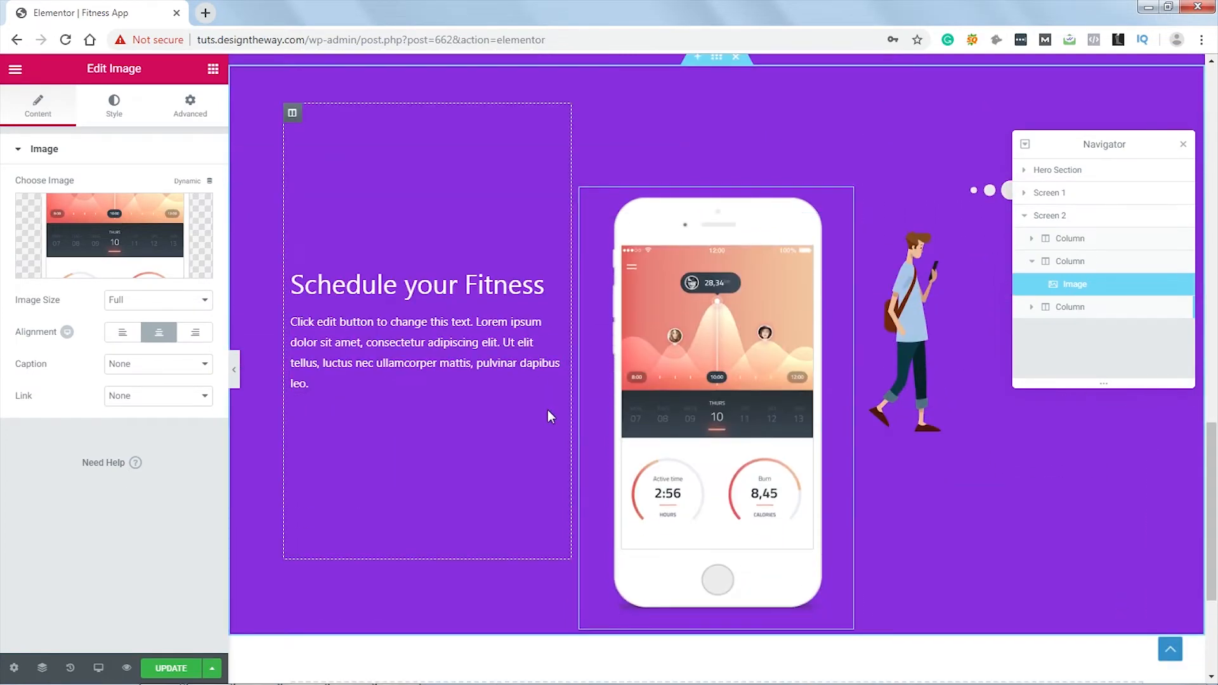
Step: Swap the outer columns' content in Screen 2, moving the heading and text to the third column and the walking figure to the first
{"action": "left_click_drag", "start_coordinate": [555, 285], "coordinate": [940, 302]}
{"action": "left_click_drag", "start_coordinate": [556, 307], "coordinate": [893, 277]}
{"action": "left_click_drag", "start_coordinate": [926, 259], "coordinate": [928, 260]}
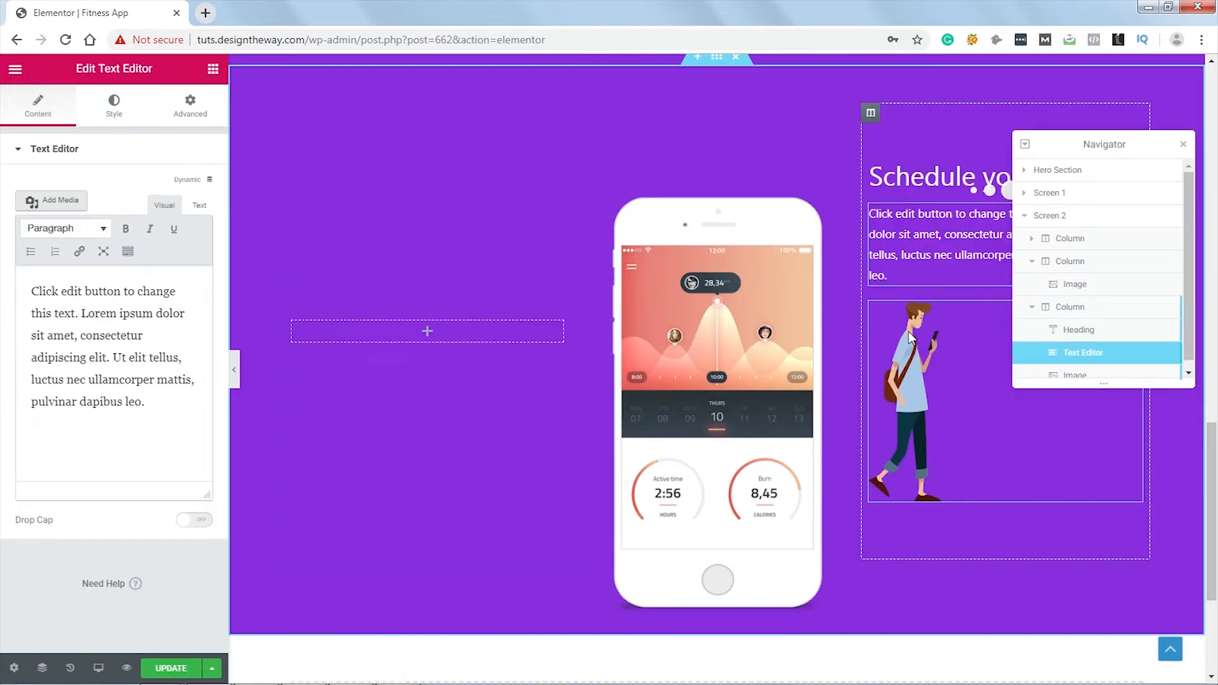
{"action": "left_click_drag", "start_coordinate": [1142, 142], "coordinate": [448, 573]}
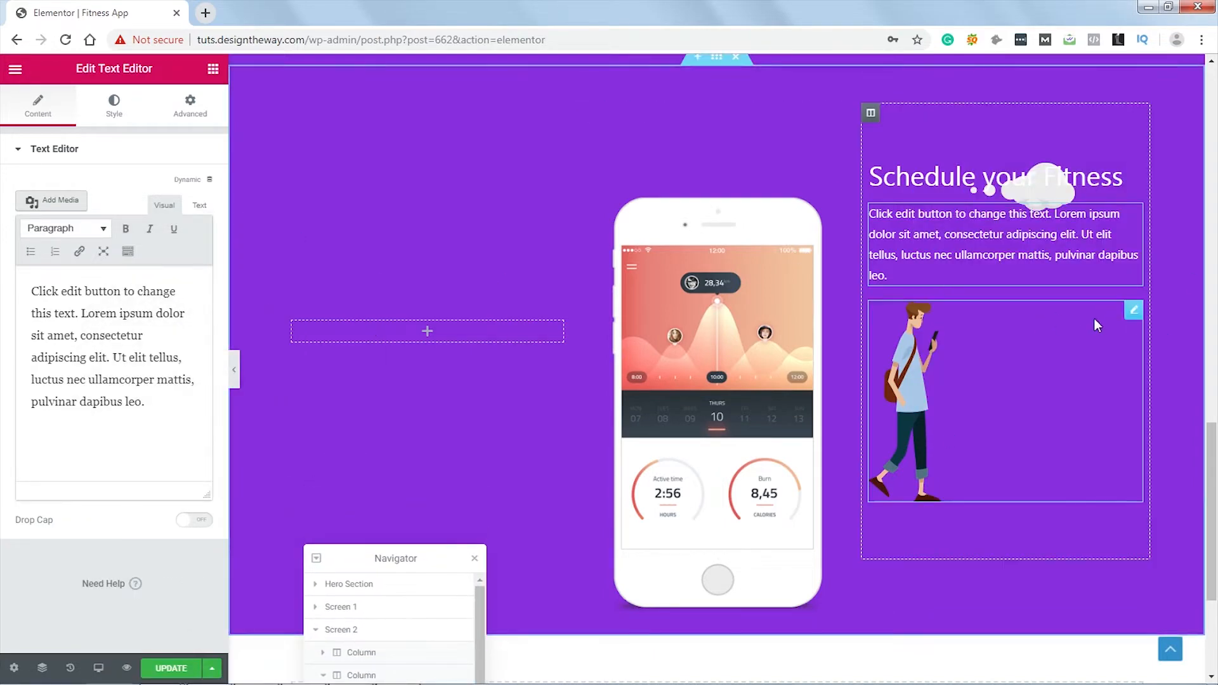
{"action": "left_click_drag", "start_coordinate": [1133, 310], "coordinate": [453, 389]}
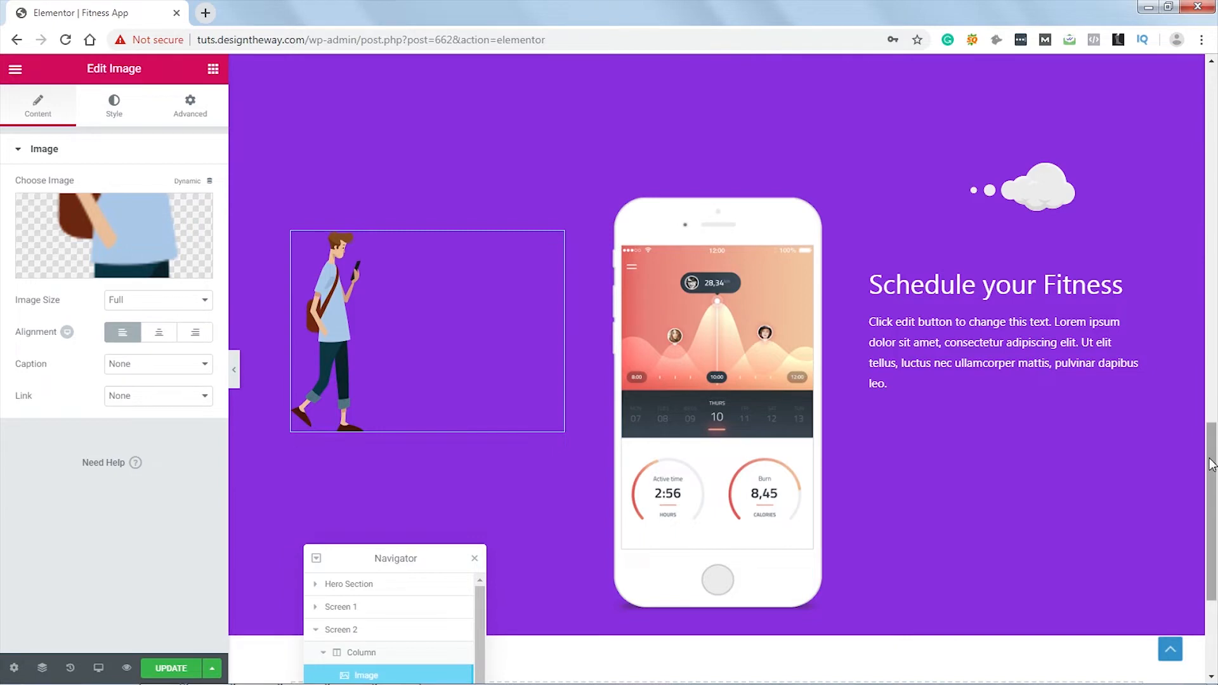
Step: Remove the cloud background image from the third column of Screen 2
{"action": "mouse_move", "coordinate": [1212, 466]}
{"action": "left_mouse_down"}
{"action": "mouse_move", "coordinate": [1211, 390]}
{"action": "mouse_move", "coordinate": [1215, 468]}
{"action": "left_mouse_up"}
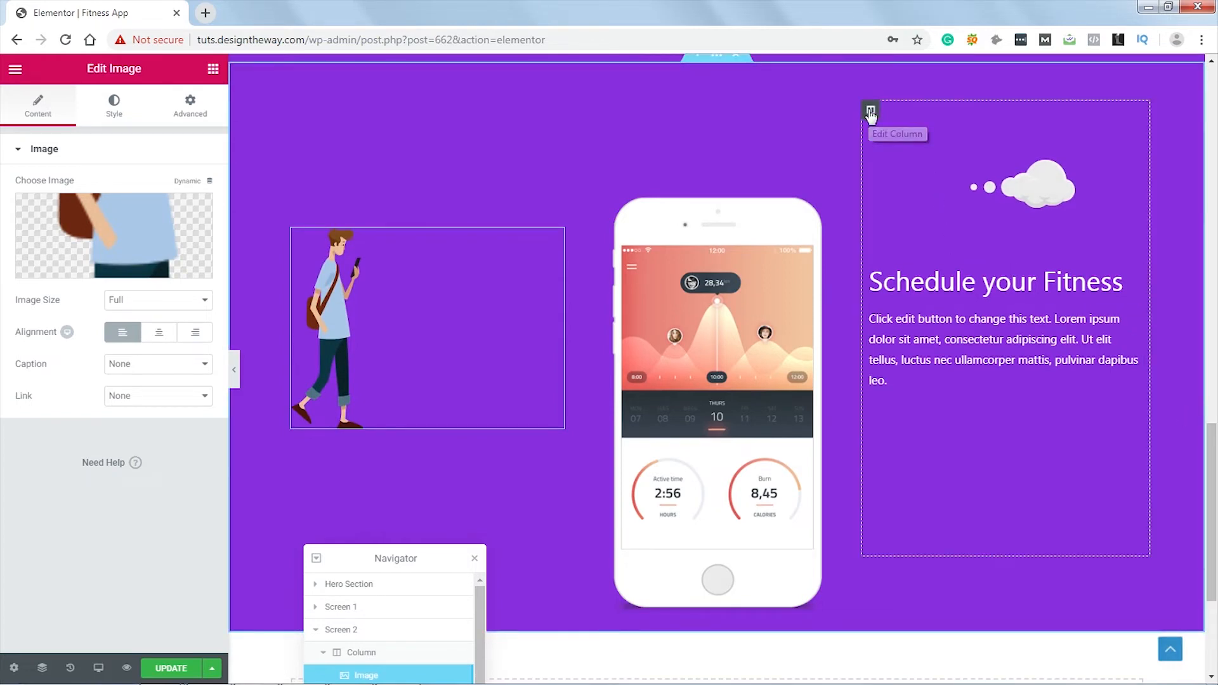
{"action": "left_click", "coordinate": [871, 111]}
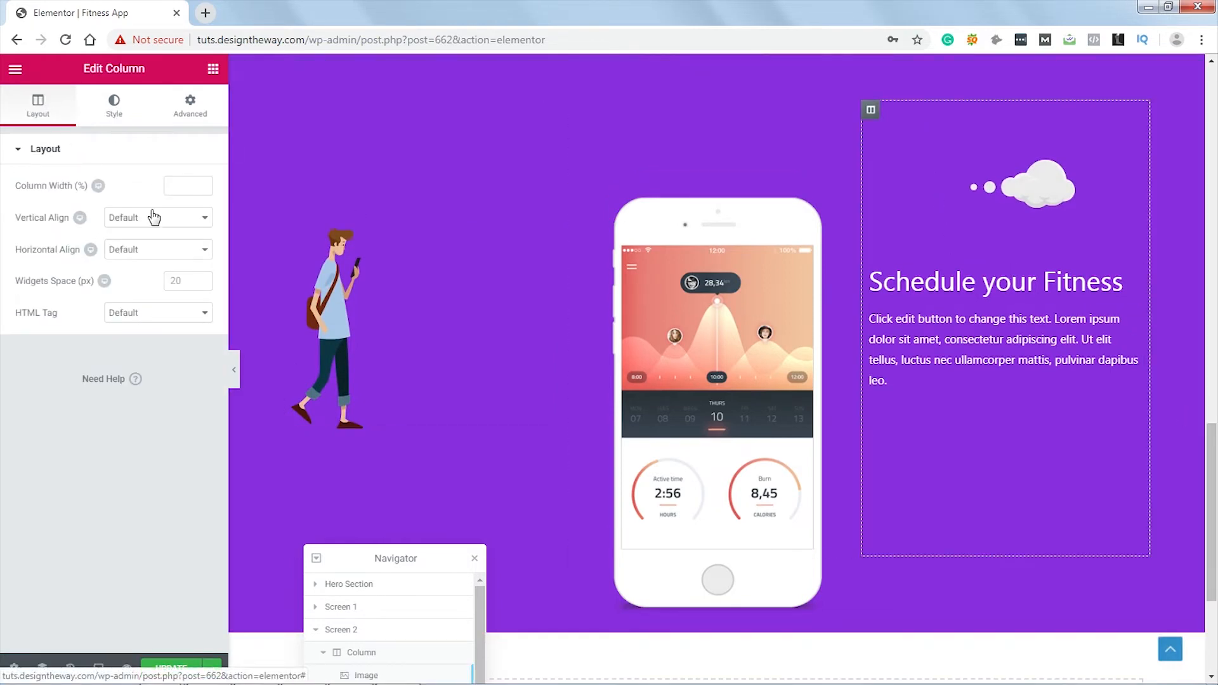
{"action": "left_click", "coordinate": [115, 104]}
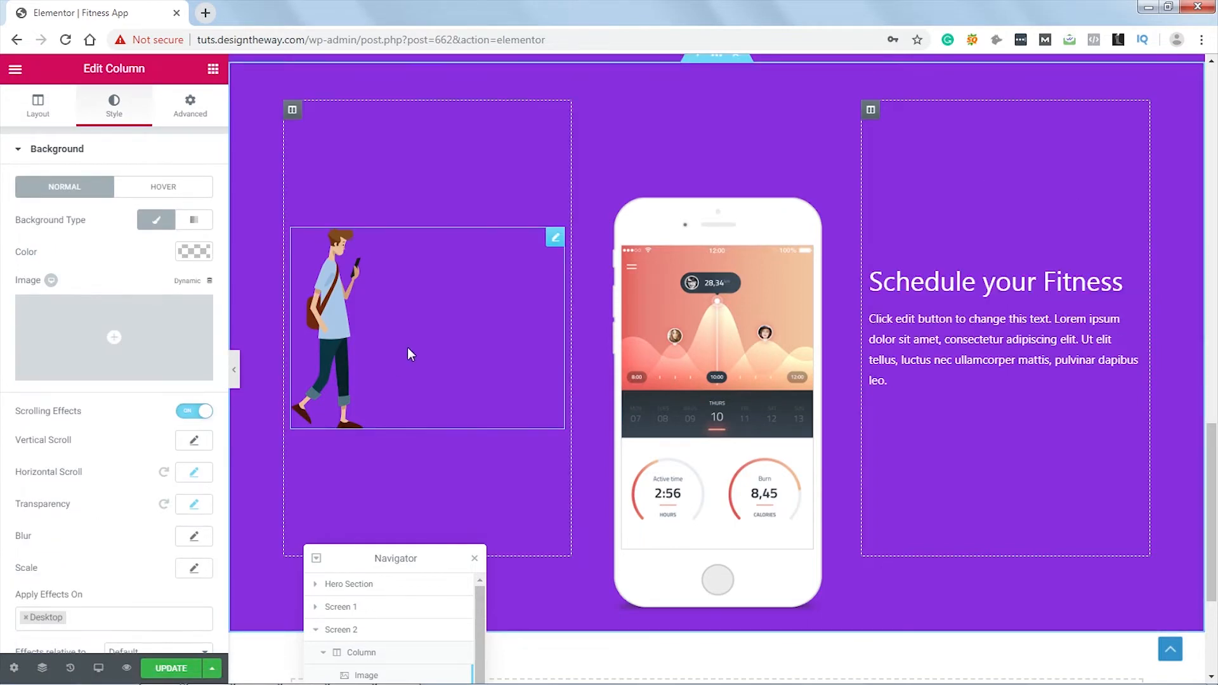
Step: Replace the walking figure in Screen 2's first column with the orange-shirted man from the media library
{"action": "left_click", "coordinate": [555, 243]}
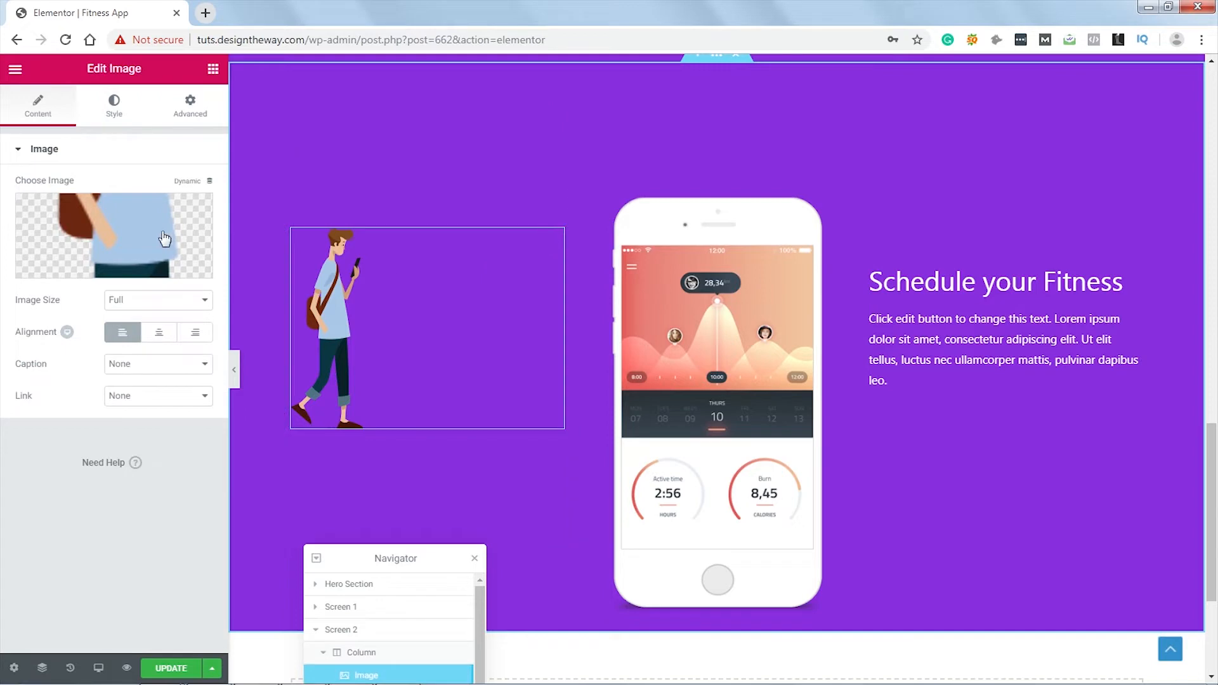
{"action": "left_click", "coordinate": [152, 234]}
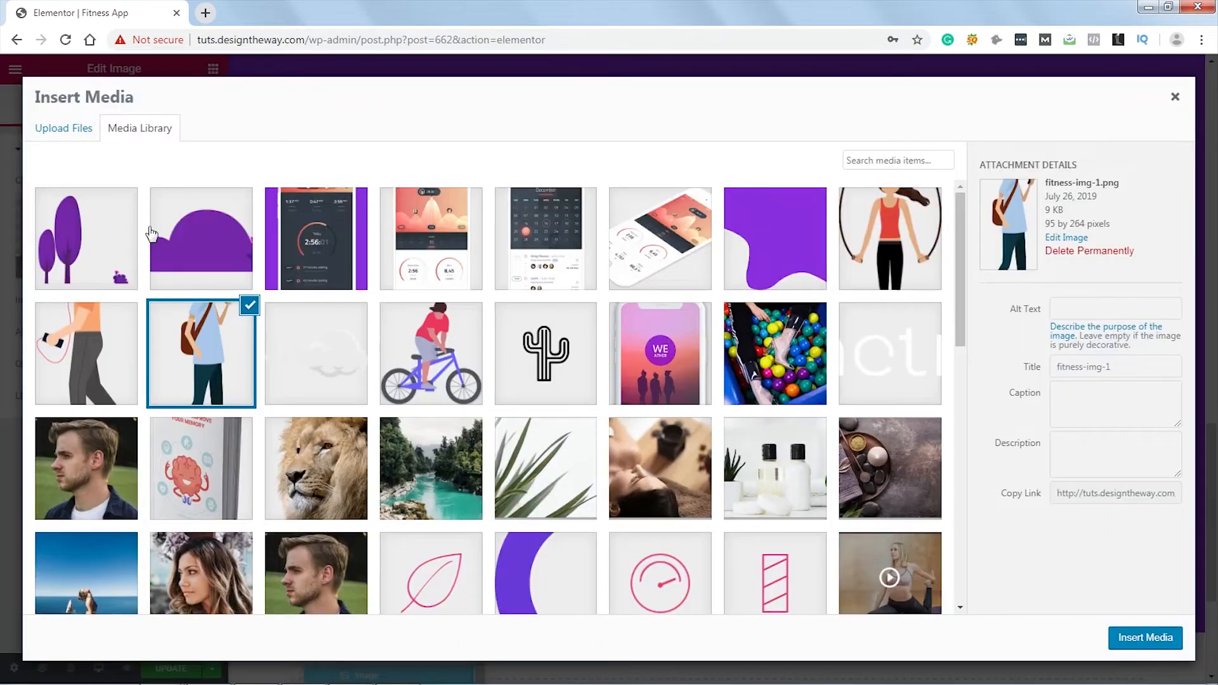
{"action": "left_click", "coordinate": [81, 360]}
{"action": "left_click", "coordinate": [1120, 628]}
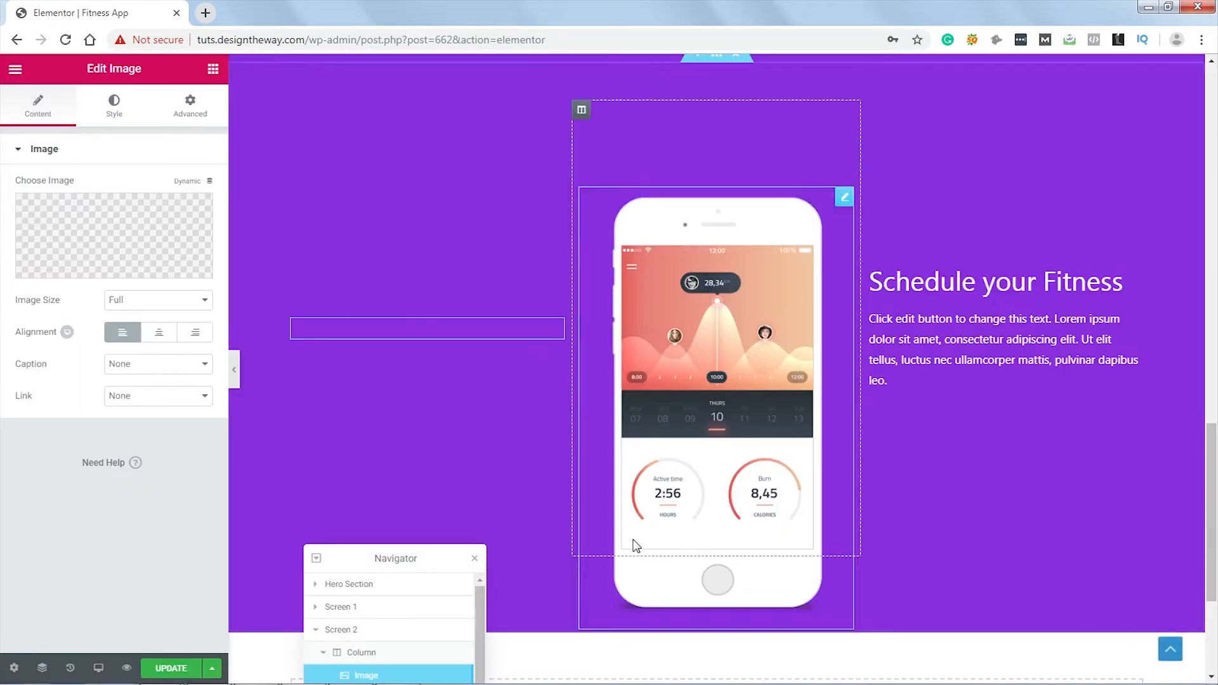
Step: Set the Horizontal Scroll direction of the orange-shirted man's image to To Right and check the motion
{"action": "left_click", "coordinate": [191, 112]}
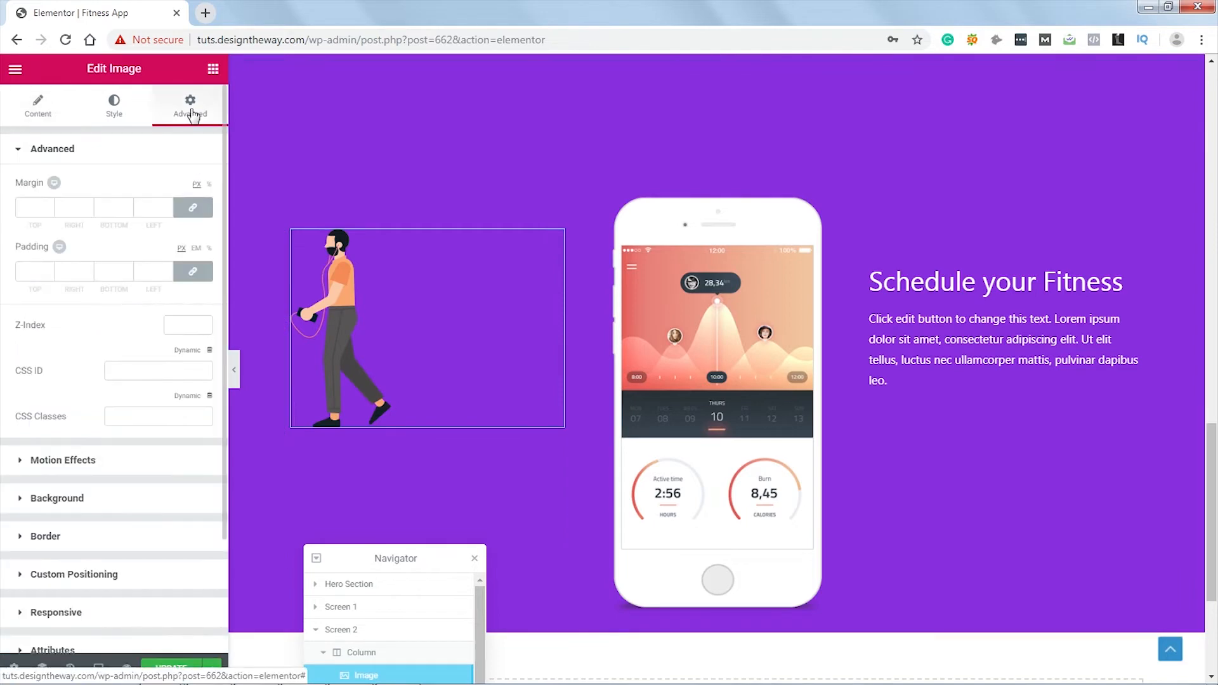
{"action": "left_click", "coordinate": [113, 458]}
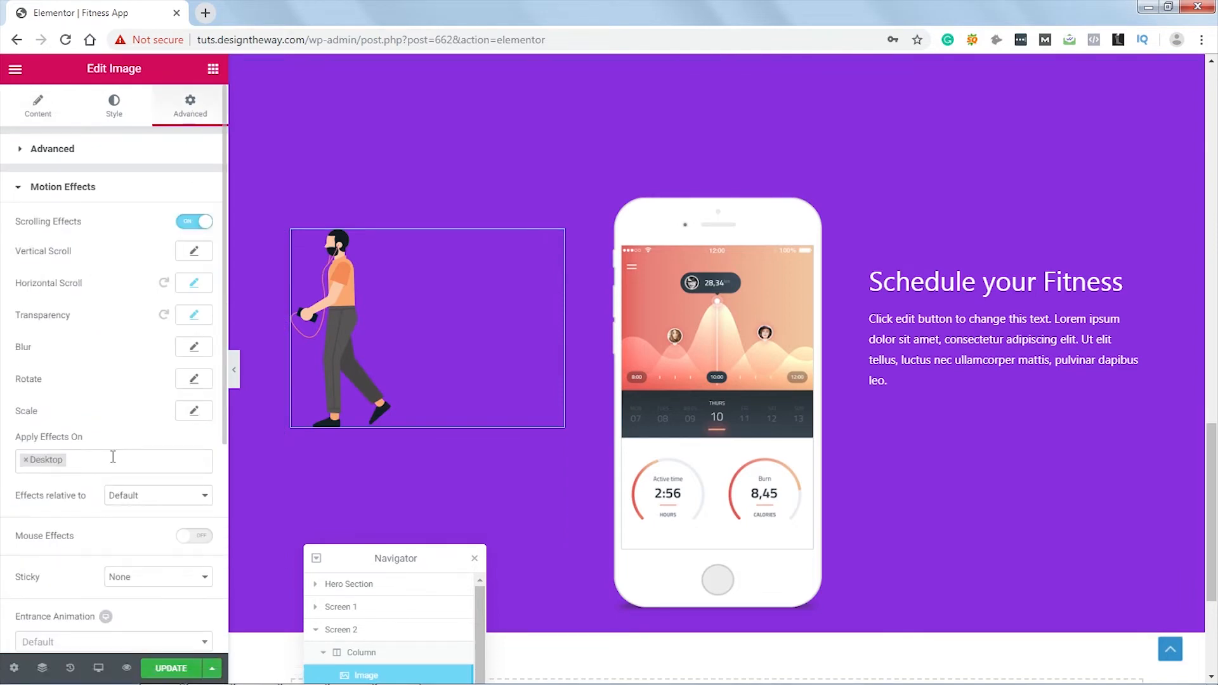
{"action": "left_click", "coordinate": [195, 284]}
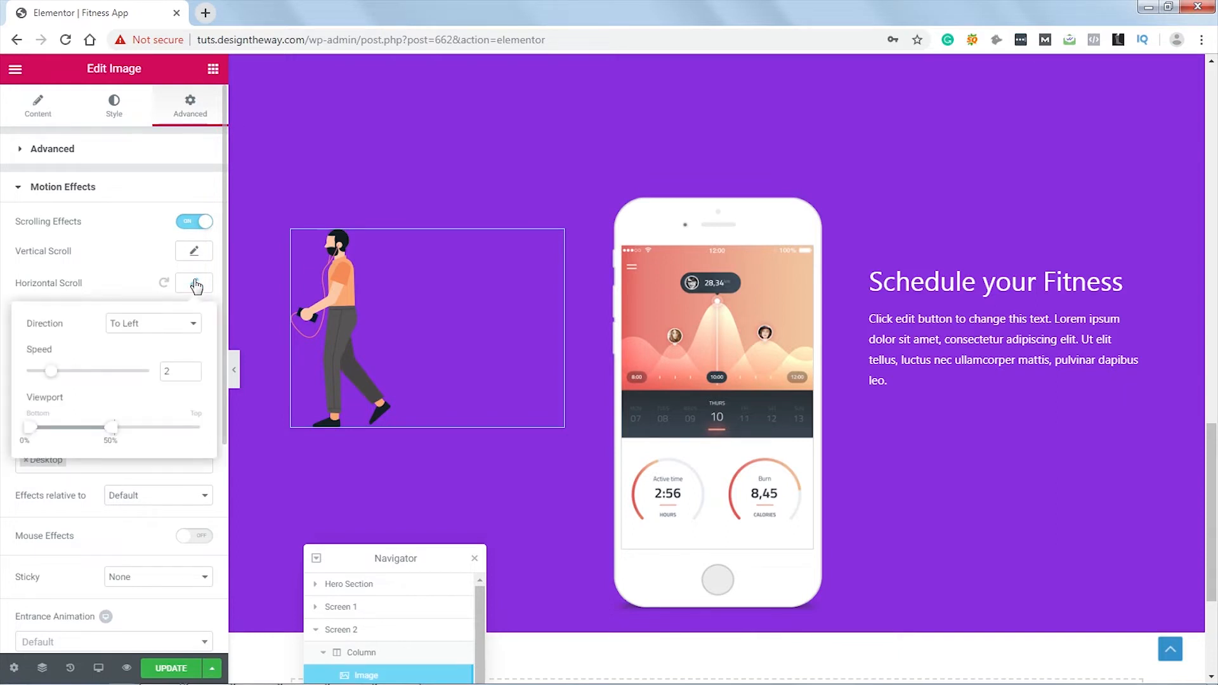
{"action": "left_click", "coordinate": [172, 327]}
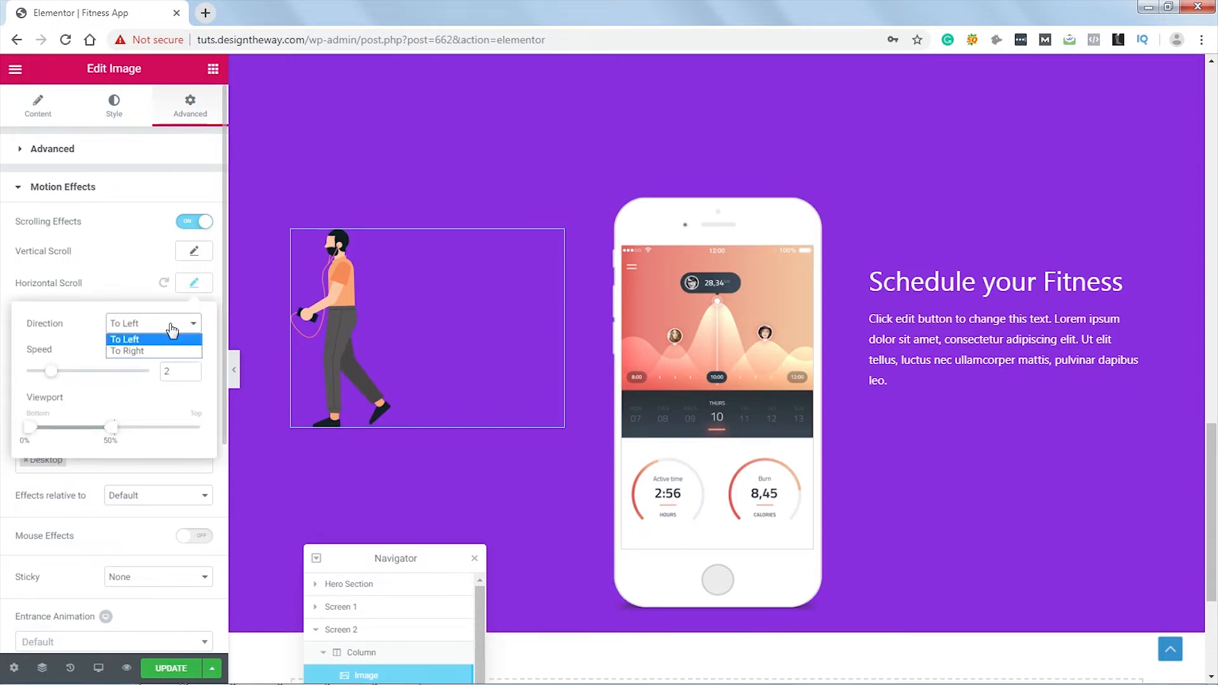
{"action": "left_click", "coordinate": [139, 351]}
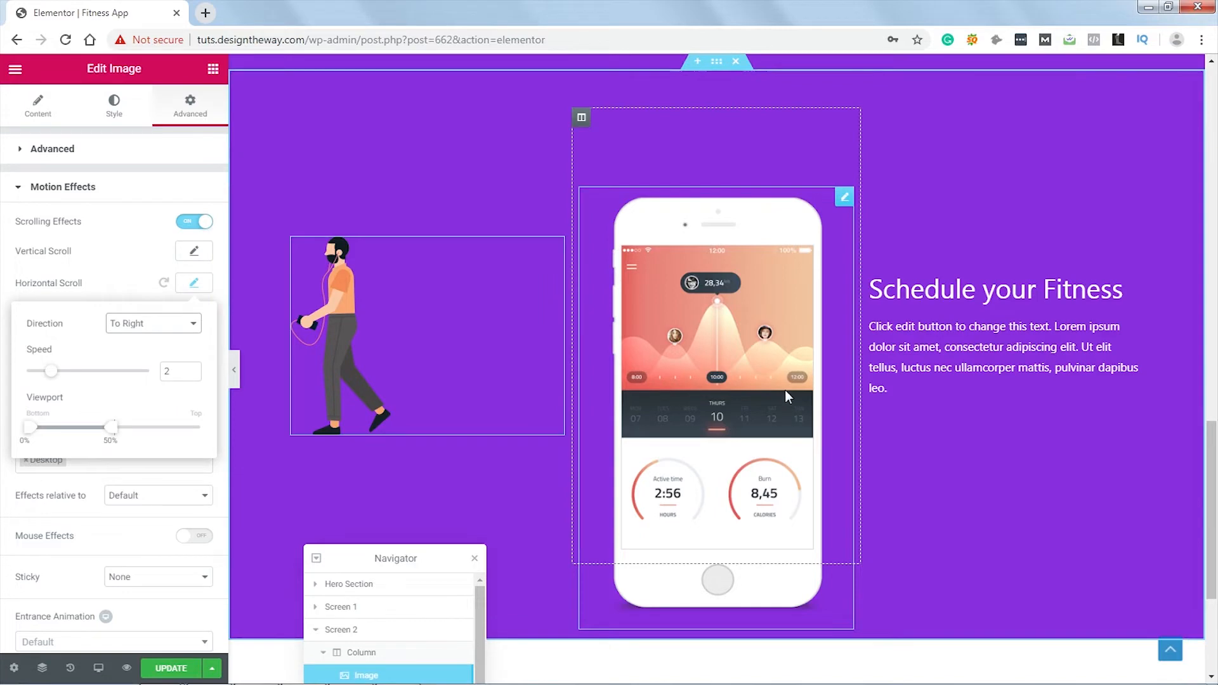
{"action": "mouse_move", "coordinate": [1215, 498]}
{"action": "left_mouse_down"}
{"action": "mouse_move", "coordinate": [1216, 414]}
{"action": "mouse_move", "coordinate": [1216, 487]}
{"action": "left_mouse_up"}
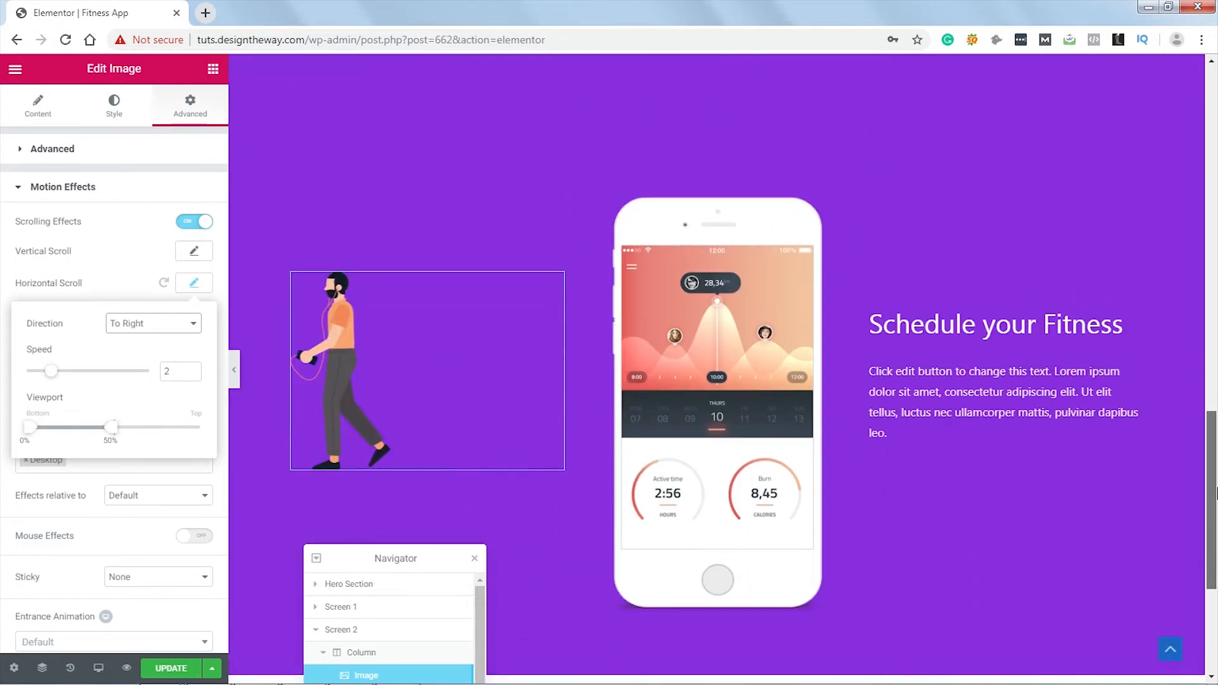
Step: Align the orange-shirted man's image to the right of its column and check it while scrolling
{"action": "left_click", "coordinate": [39, 107]}
{"action": "left_click", "coordinate": [195, 331]}
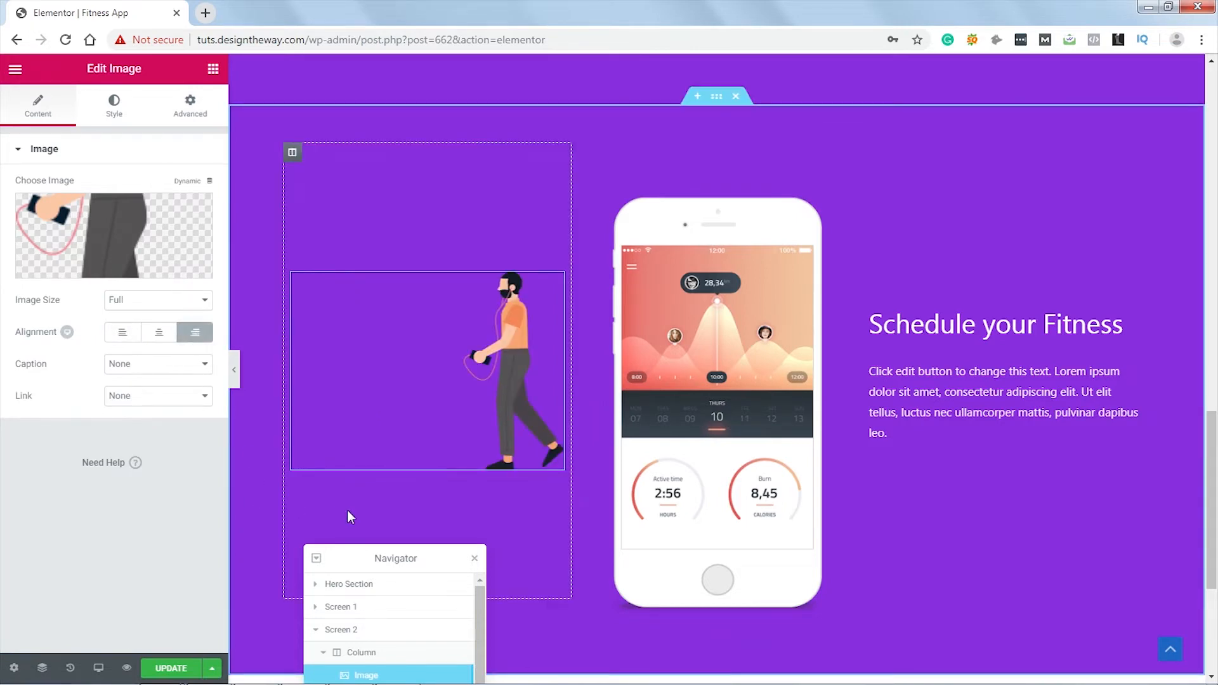
{"action": "mouse_move", "coordinate": [1214, 487]}
{"action": "left_mouse_down"}
{"action": "mouse_move", "coordinate": [1211, 311]}
{"action": "mouse_move", "coordinate": [1213, 475]}
{"action": "left_mouse_up"}
Step: Give the first column of Screen 2 a classic background using the trees-1.png image
{"action": "left_click", "coordinate": [293, 154]}
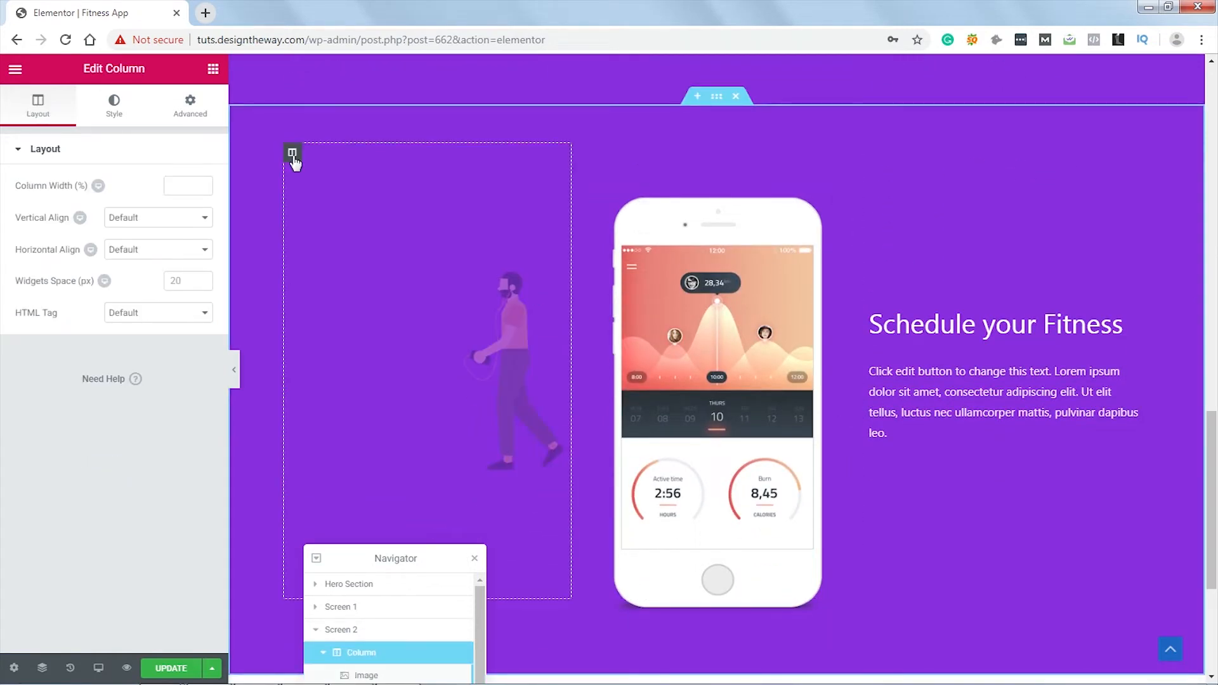
{"action": "left_click", "coordinate": [115, 113]}
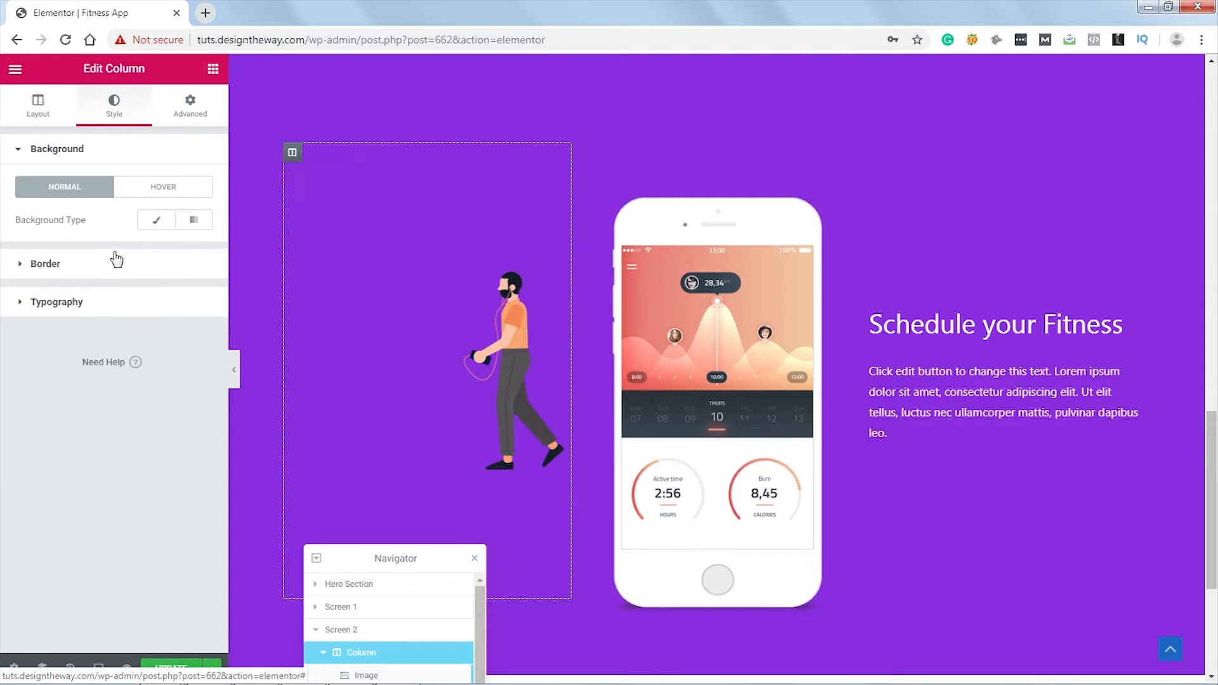
{"action": "left_click", "coordinate": [156, 227]}
{"action": "left_click", "coordinate": [117, 331]}
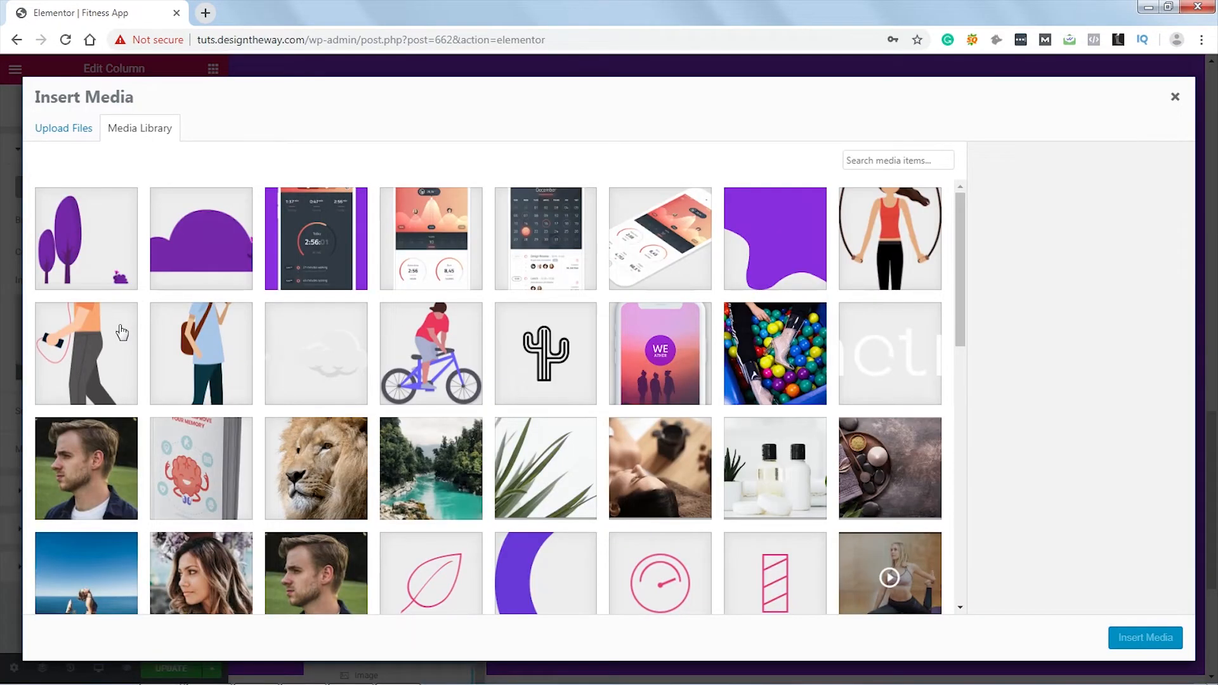
{"action": "left_click", "coordinate": [193, 248]}
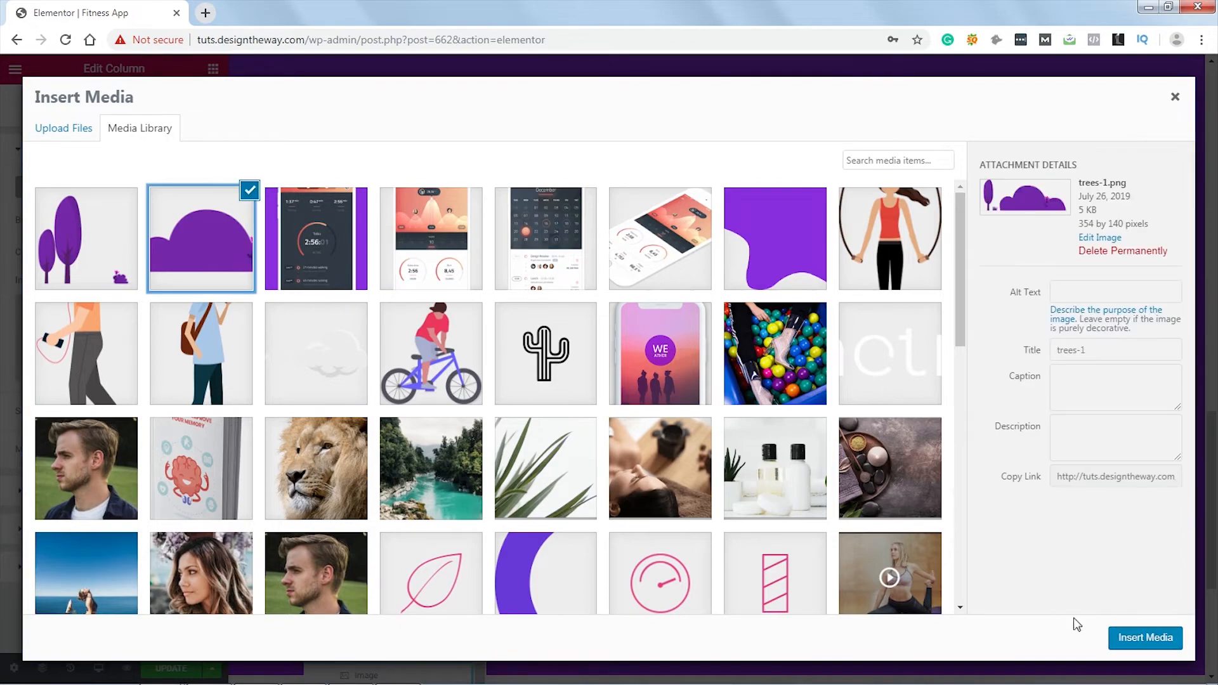
{"action": "left_click", "coordinate": [1146, 638]}
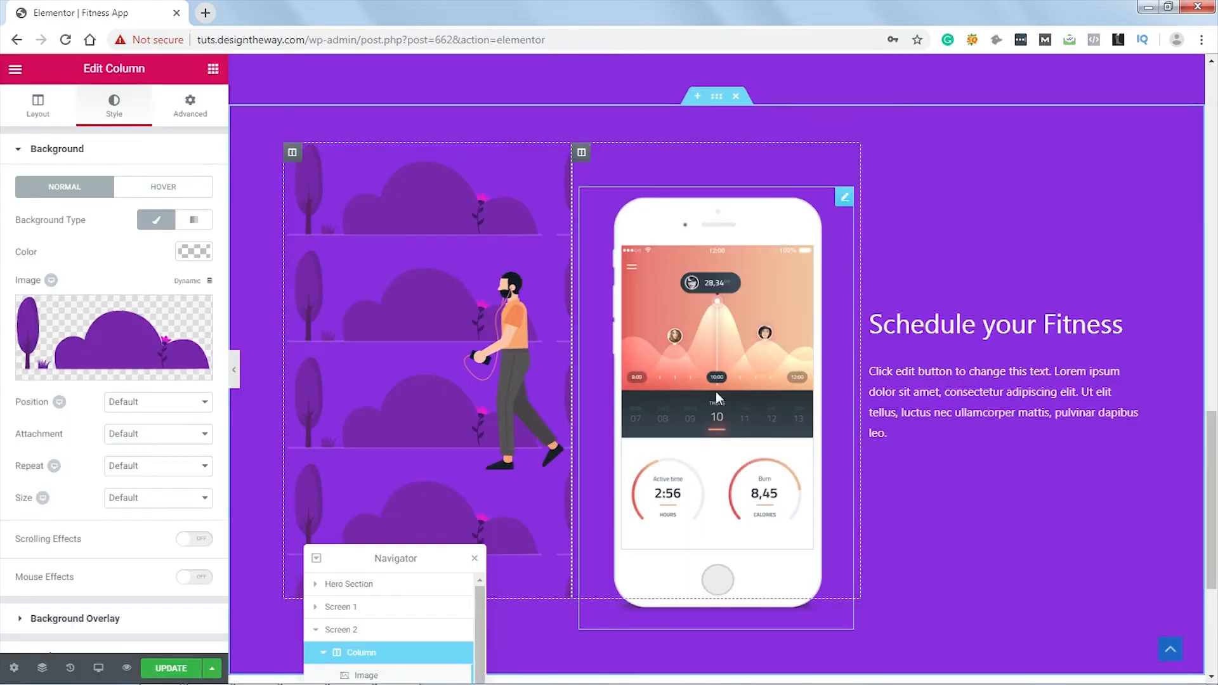
Step: Set the trees background's position to Center Center, repeat to No-repeat and size to Auto
{"action": "left_click", "coordinate": [161, 402]}
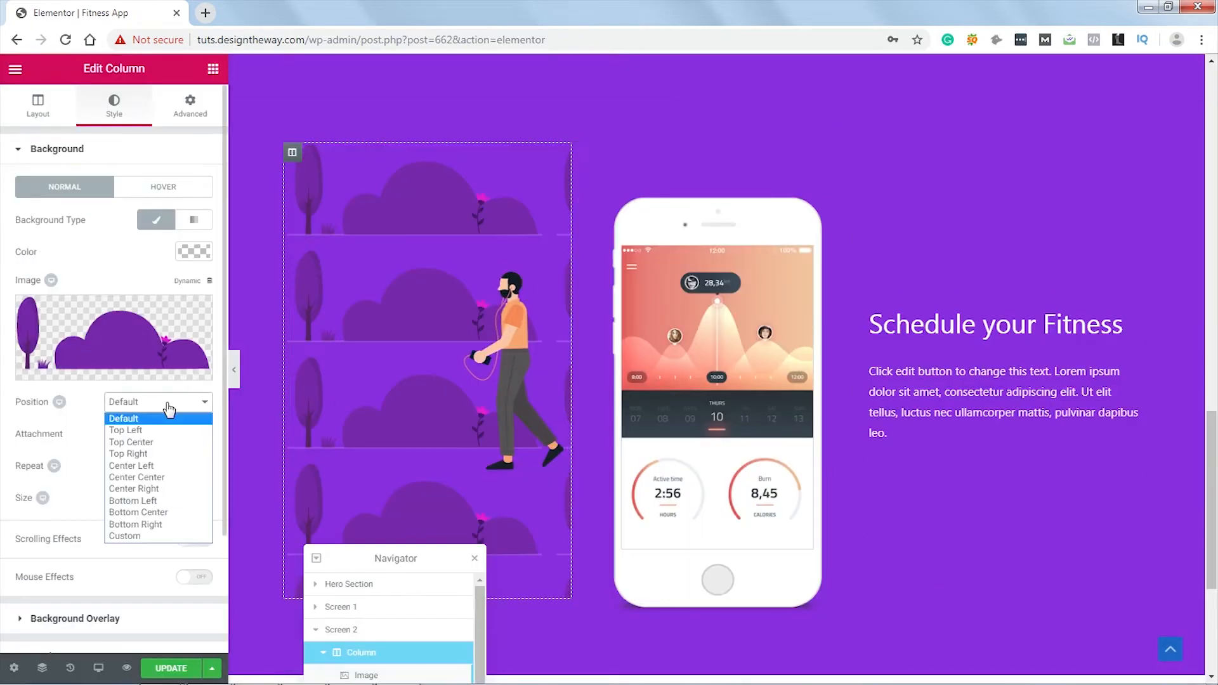
{"action": "left_click", "coordinate": [145, 484]}
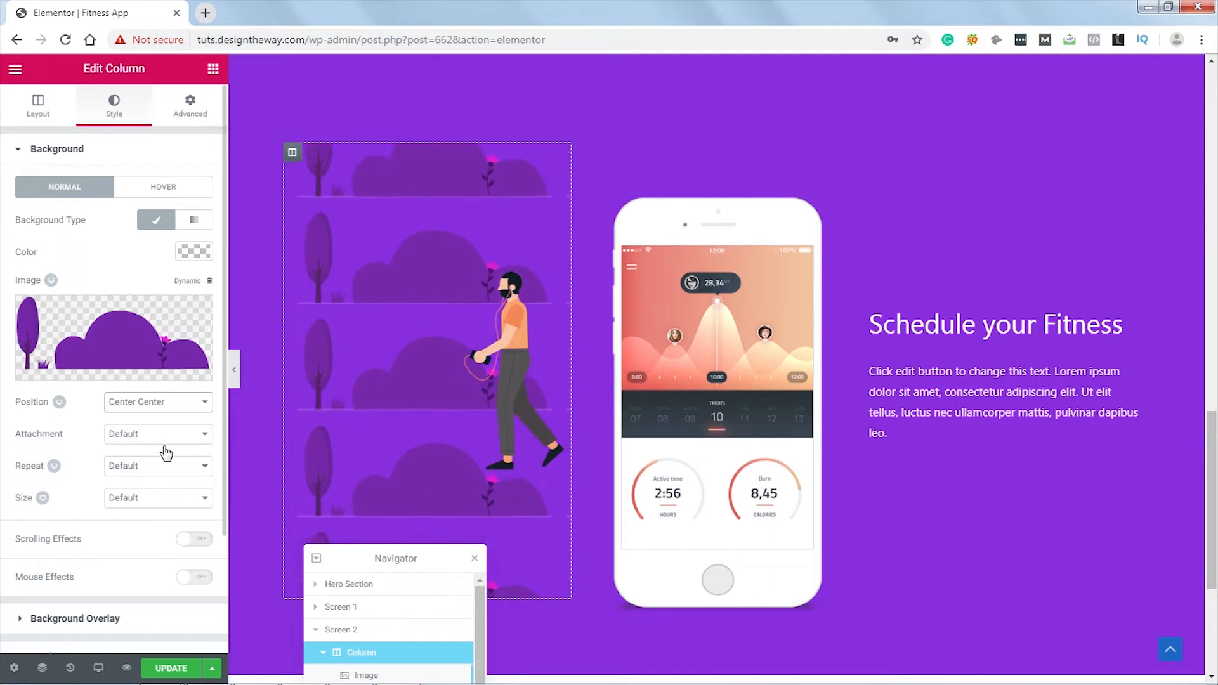
{"action": "left_click", "coordinate": [165, 474]}
{"action": "left_click", "coordinate": [152, 493]}
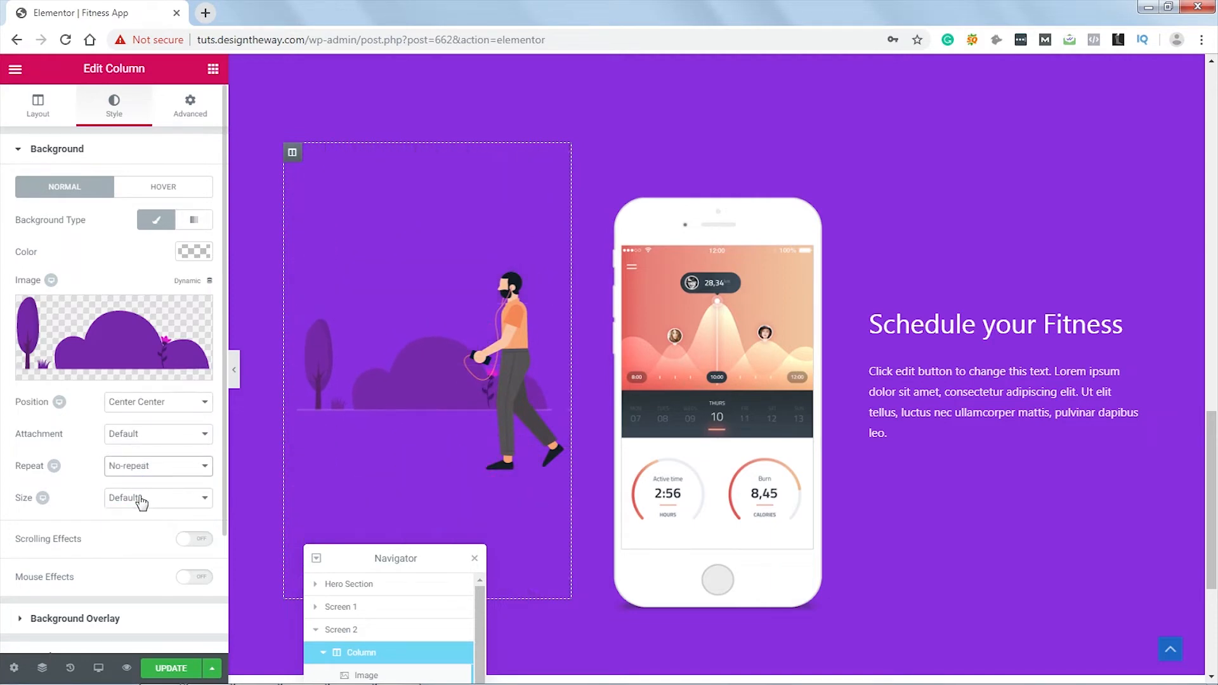
{"action": "left_click", "coordinate": [163, 501]}
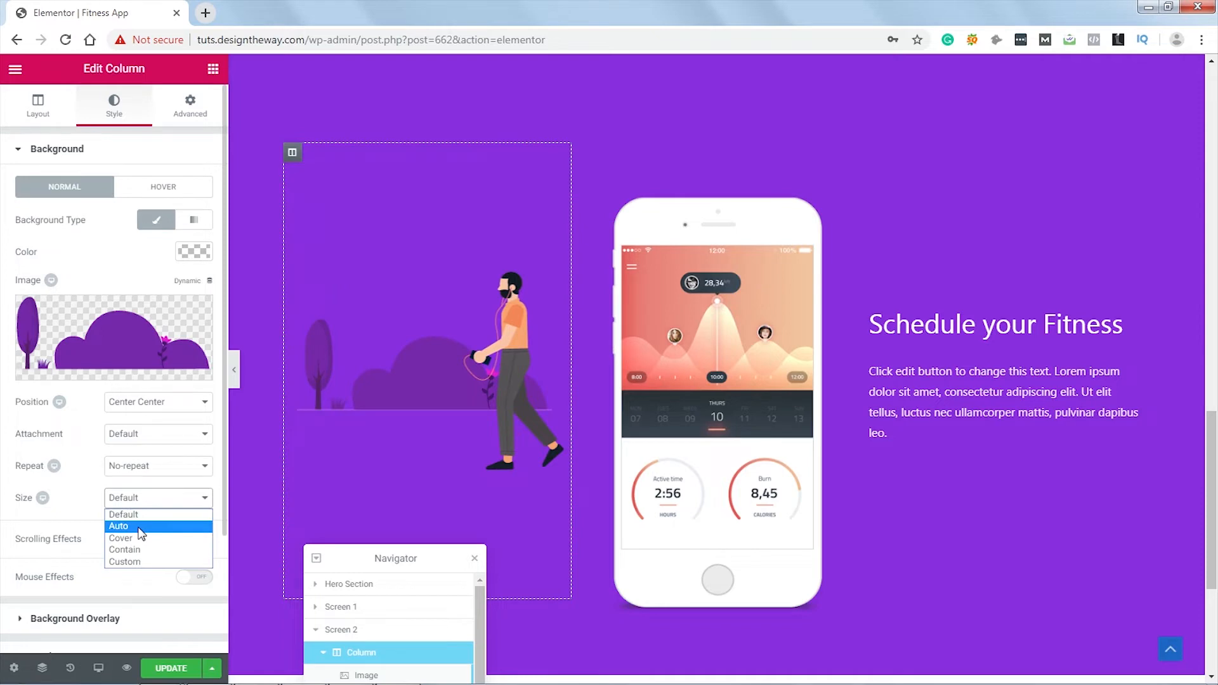
{"action": "left_click", "coordinate": [141, 528]}
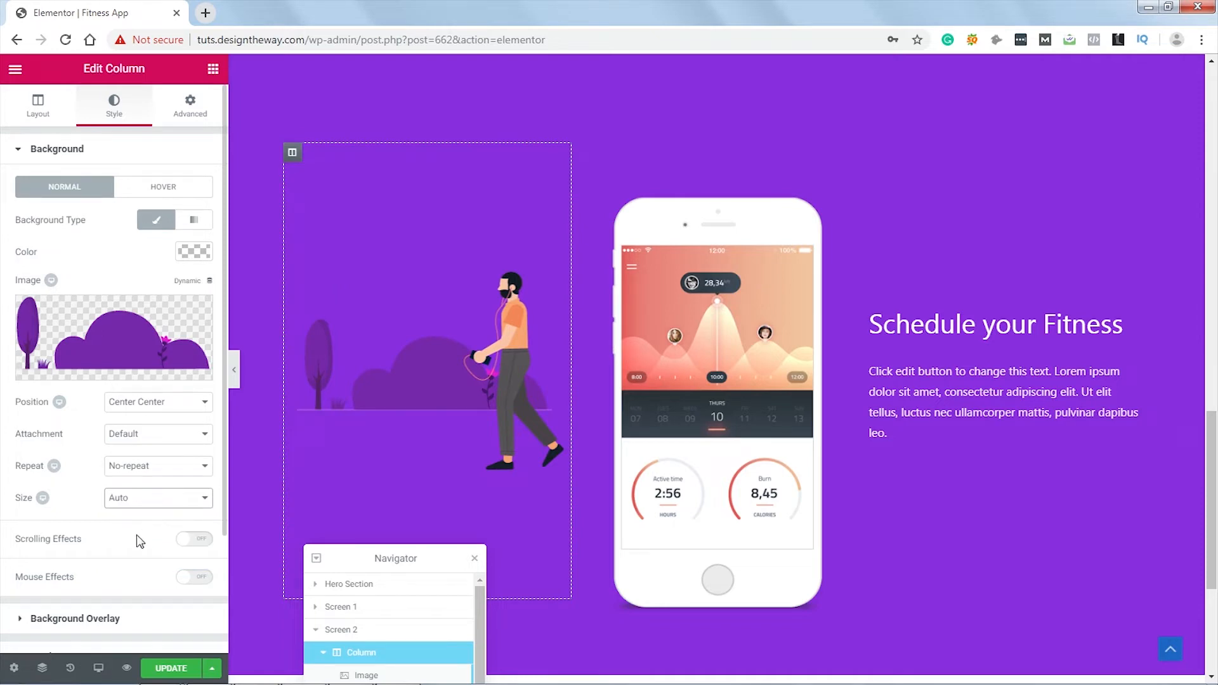
Step: Enable Scrolling Effects on the trees background with Horizontal Scroll at speed 2 and a viewport of 0% to 50%
{"action": "left_click", "coordinate": [201, 544]}
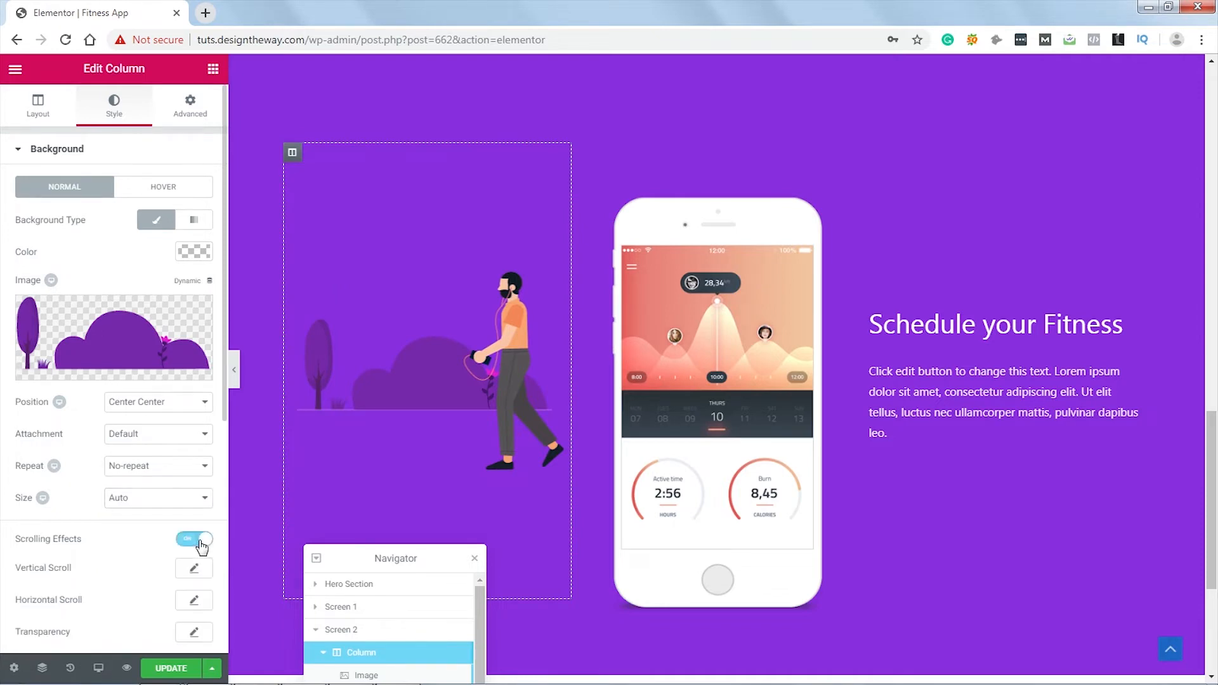
{"action": "scroll", "coordinate": [148, 504], "scroll_direction": "down", "scroll_amount": 3}
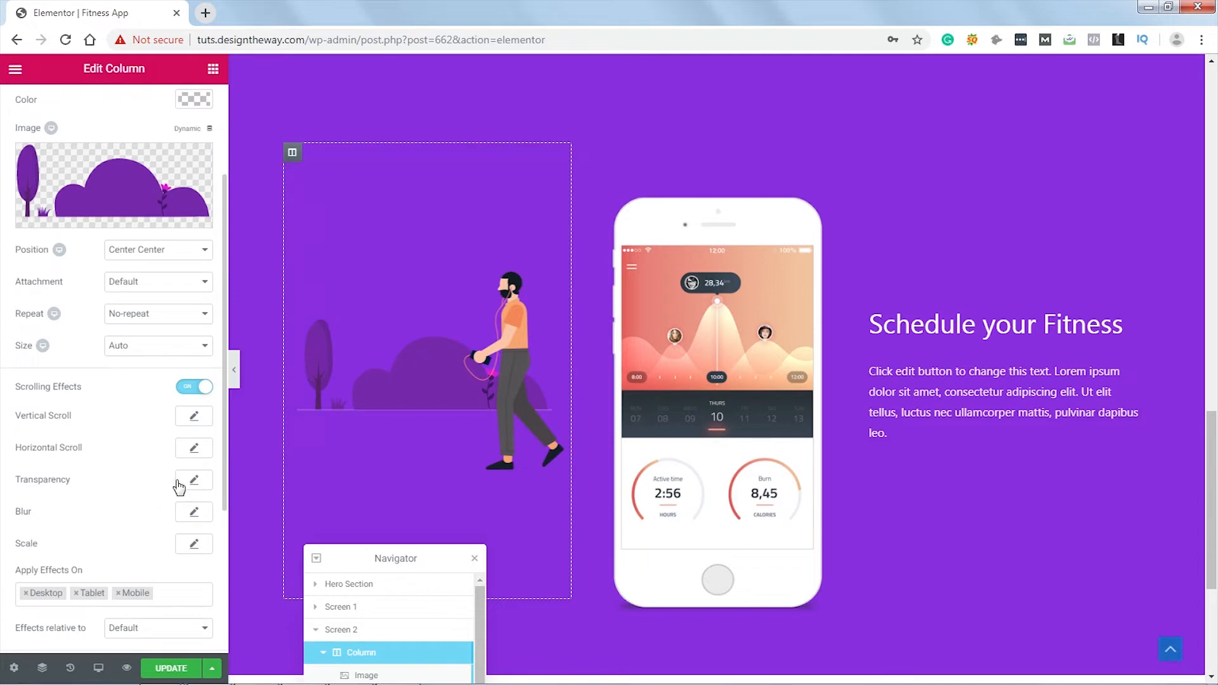
{"action": "left_click", "coordinate": [194, 448]}
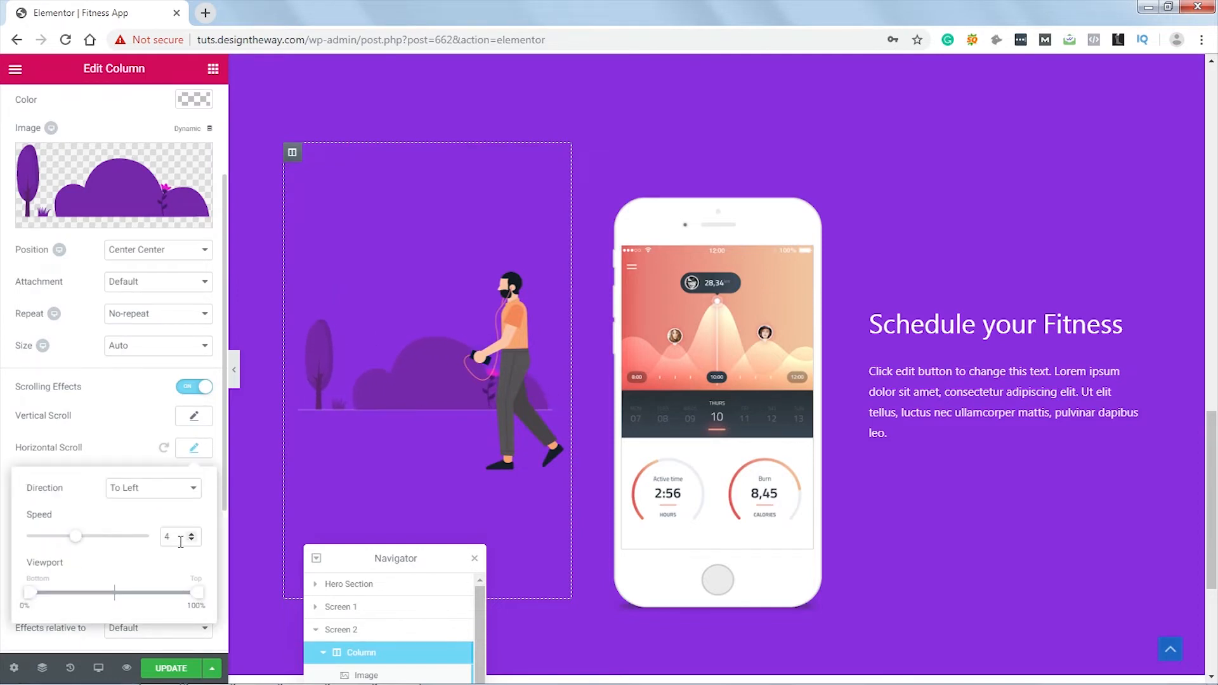
{"action": "type", "text": "2"}
{"action": "left_click_drag", "start_coordinate": [199, 598], "coordinate": [113, 600]}
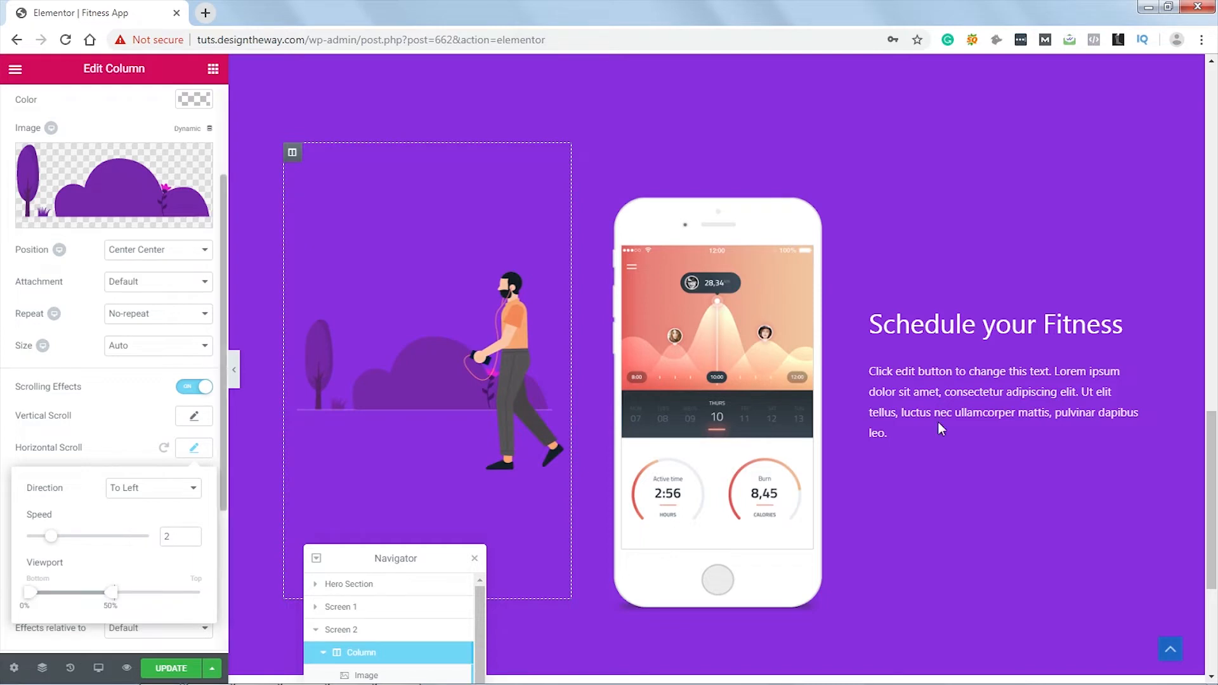
{"action": "mouse_move", "coordinate": [1212, 438]}
{"action": "left_mouse_down"}
{"action": "mouse_move", "coordinate": [1211, 469]}
{"action": "mouse_move", "coordinate": [1201, 327]}
{"action": "mouse_move", "coordinate": [1216, 439]}
{"action": "left_mouse_up"}
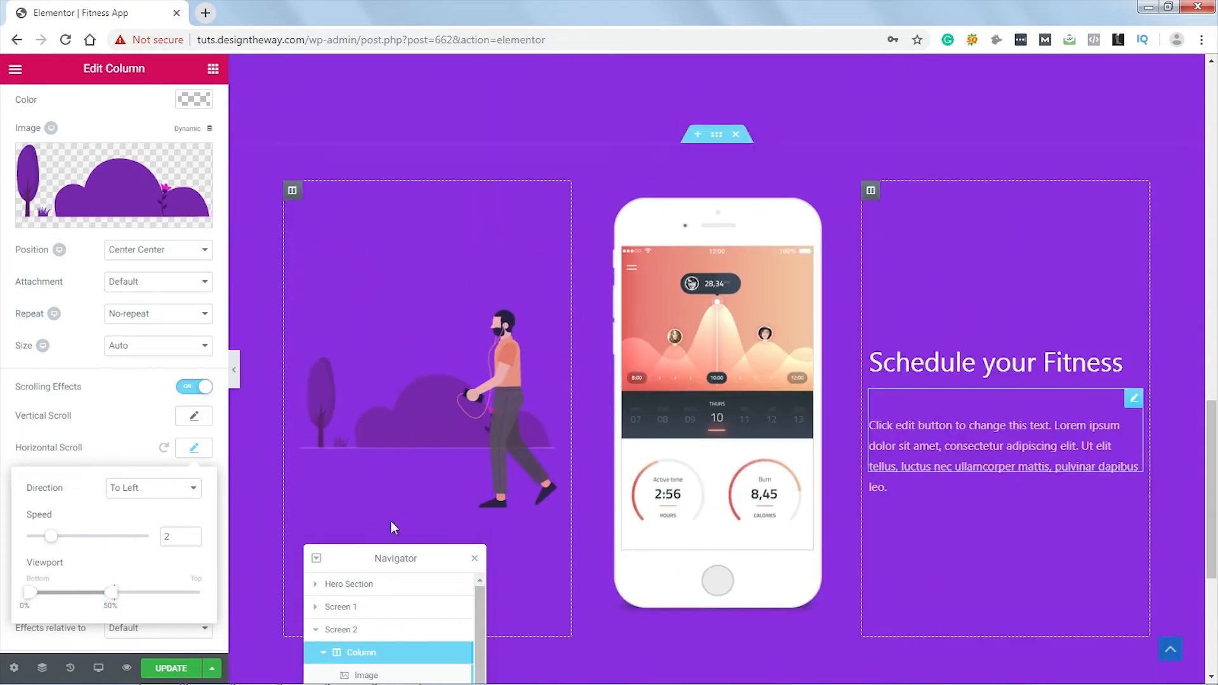
Step: Set the trees background's Horizontal Scroll direction to To Right and check the motion
{"action": "left_click", "coordinate": [166, 492]}
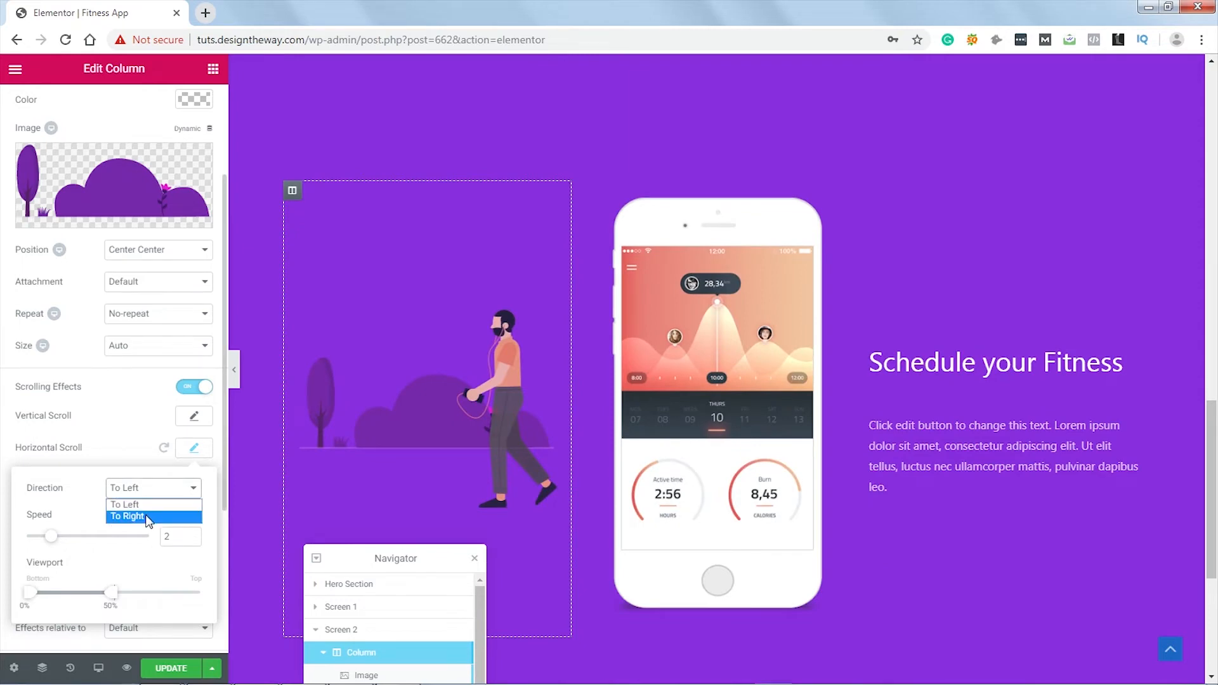
{"action": "left_click", "coordinate": [144, 516]}
{"action": "mouse_move", "coordinate": [1208, 483]}
{"action": "left_mouse_down"}
{"action": "mouse_move", "coordinate": [1207, 398]}
{"action": "mouse_move", "coordinate": [1207, 498]}
{"action": "left_mouse_up"}
{"action": "left_click", "coordinate": [195, 450]}
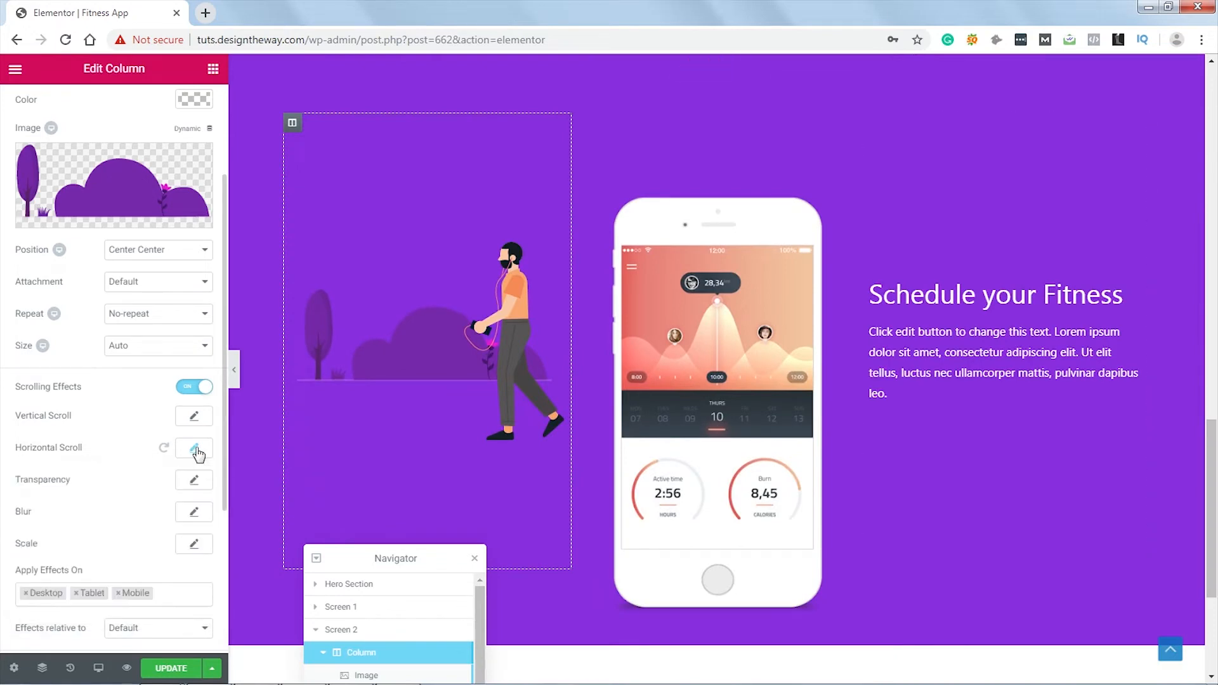
Step: Add a Fade In Transparency effect at level 10 to the trees background with a viewport of 20% to 45%
{"action": "left_click", "coordinate": [195, 484]}
{"action": "scroll", "coordinate": [190, 552], "scroll_direction": "down", "scroll_amount": 2}
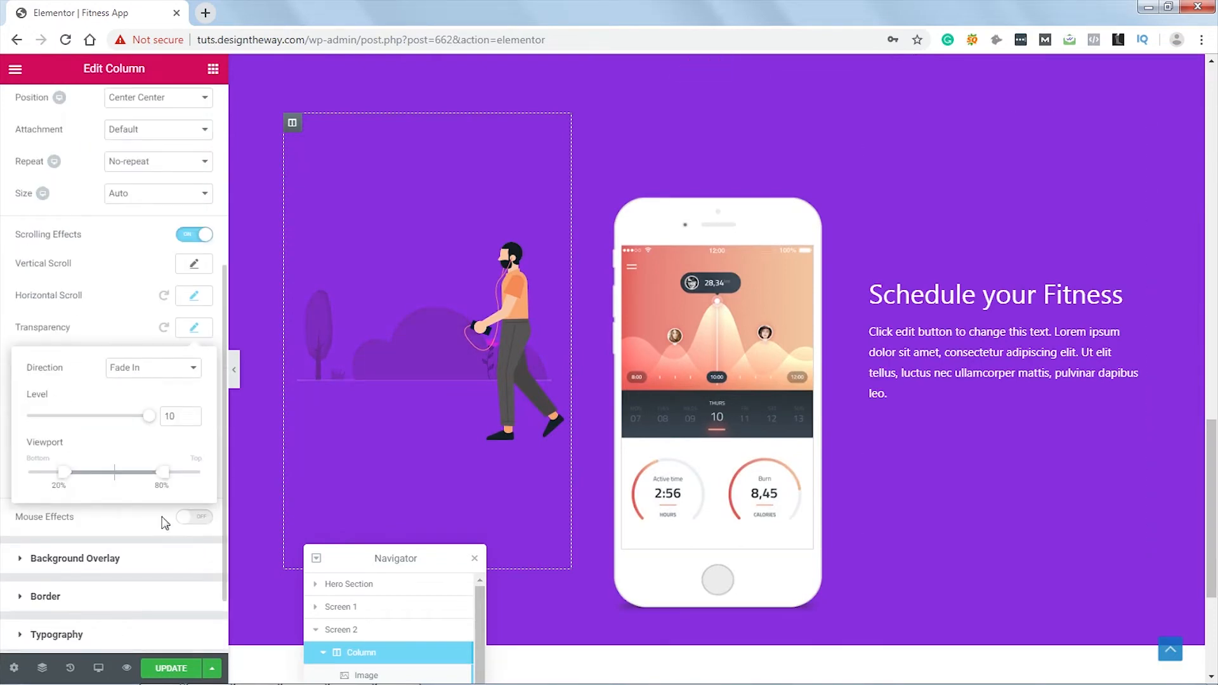
{"action": "left_click_drag", "start_coordinate": [163, 475], "coordinate": [106, 484]}
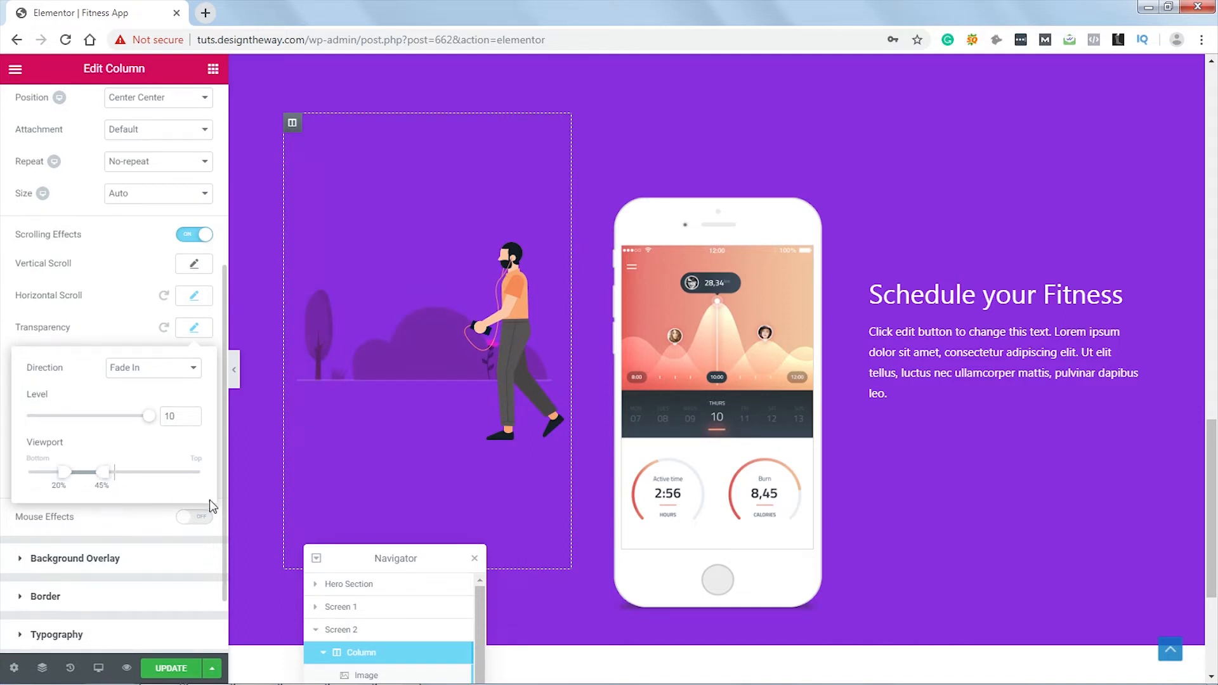
{"action": "mouse_move", "coordinate": [1213, 533]}
{"action": "left_mouse_down"}
{"action": "mouse_move", "coordinate": [1189, 374]}
{"action": "mouse_move", "coordinate": [1217, 476]}
{"action": "mouse_move", "coordinate": [1190, 400]}
{"action": "mouse_move", "coordinate": [1215, 542]}
{"action": "left_mouse_up"}
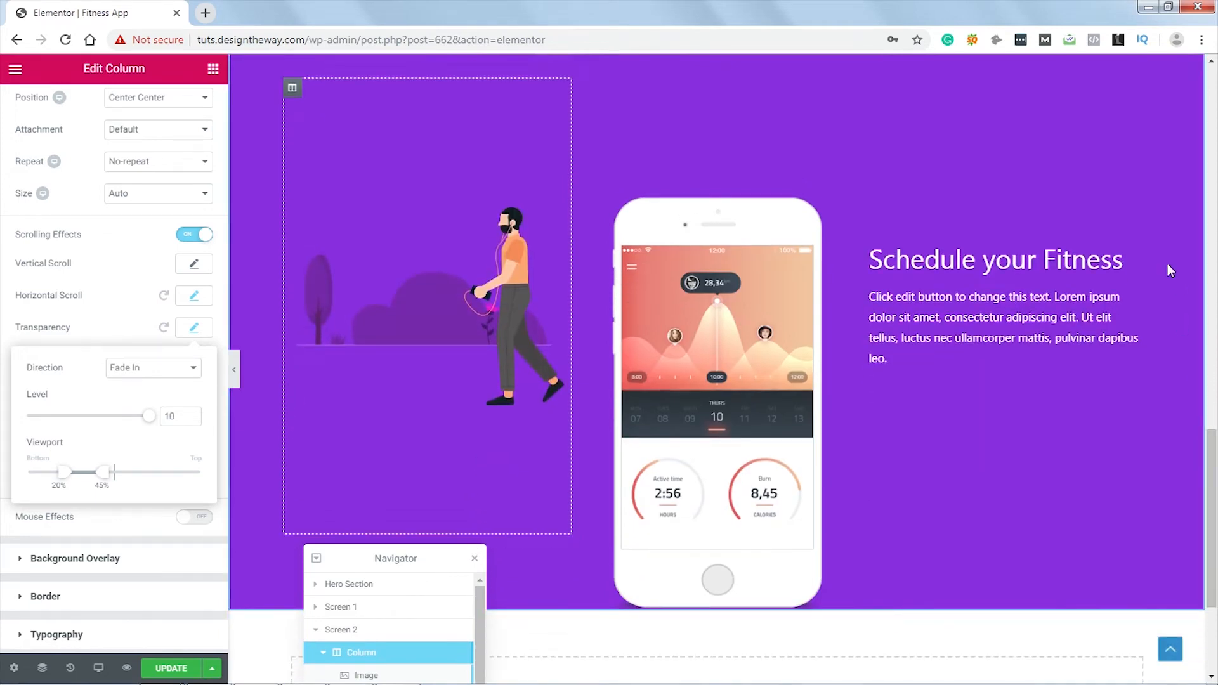
Step: Change the title of Screen 2's heading to "Track your Fitness" and check the section while scrolling
{"action": "left_click", "coordinate": [1120, 257]}
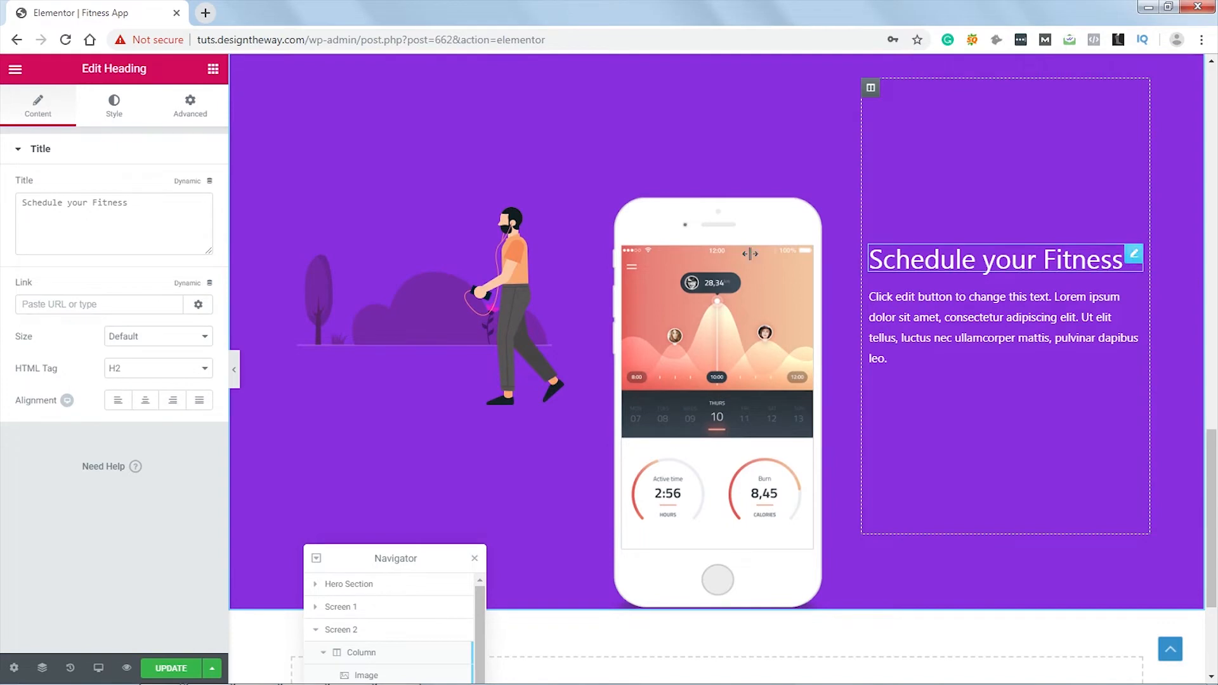
{"action": "left_click", "coordinate": [134, 201]}
{"action": "left_click_drag", "start_coordinate": [134, 201], "coordinate": [27, 197]}
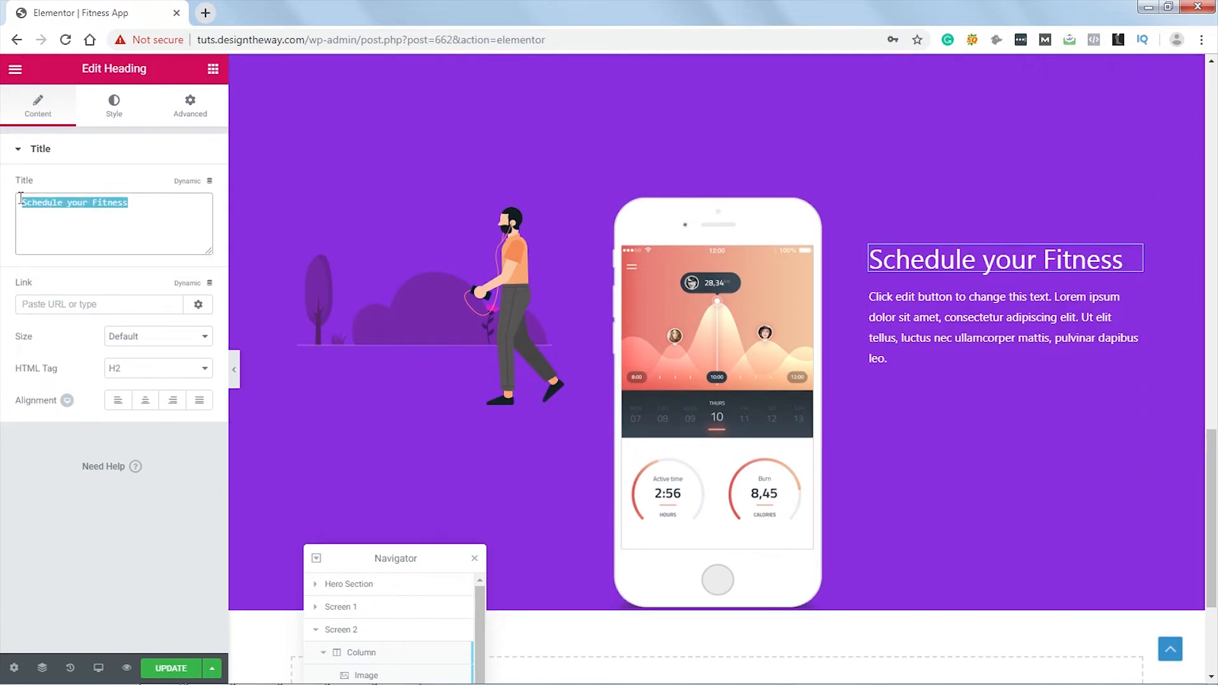
{"action": "type", "text": "Track your Fitness"}
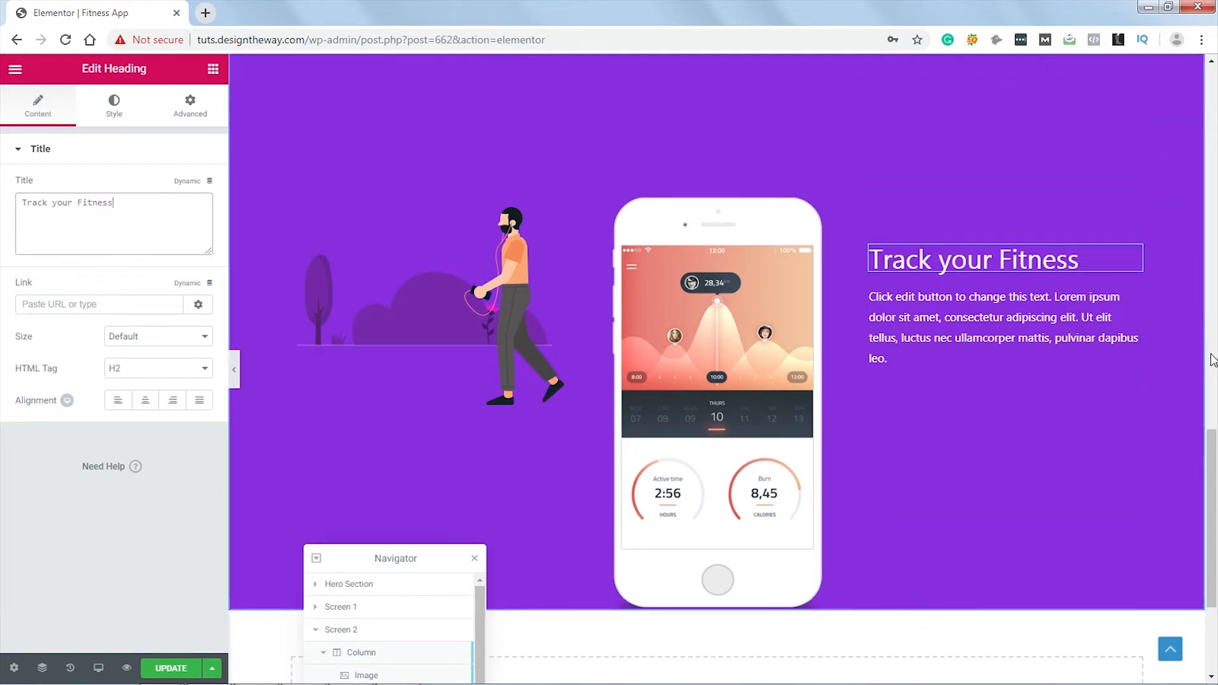
{"action": "left_click_drag", "start_coordinate": [1212, 457], "coordinate": [1215, 419]}
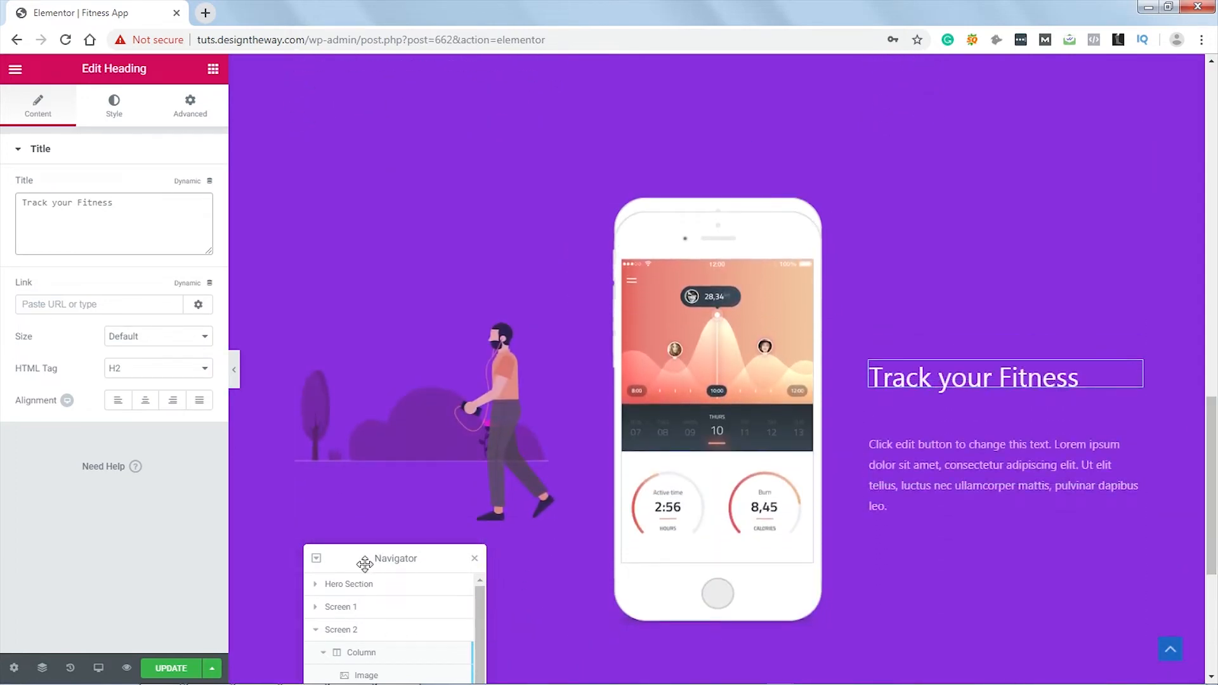
Step: Duplicate the Screen 1 section and move the copy below Screen 2
{"action": "left_click_drag", "start_coordinate": [361, 558], "coordinate": [341, 376]}
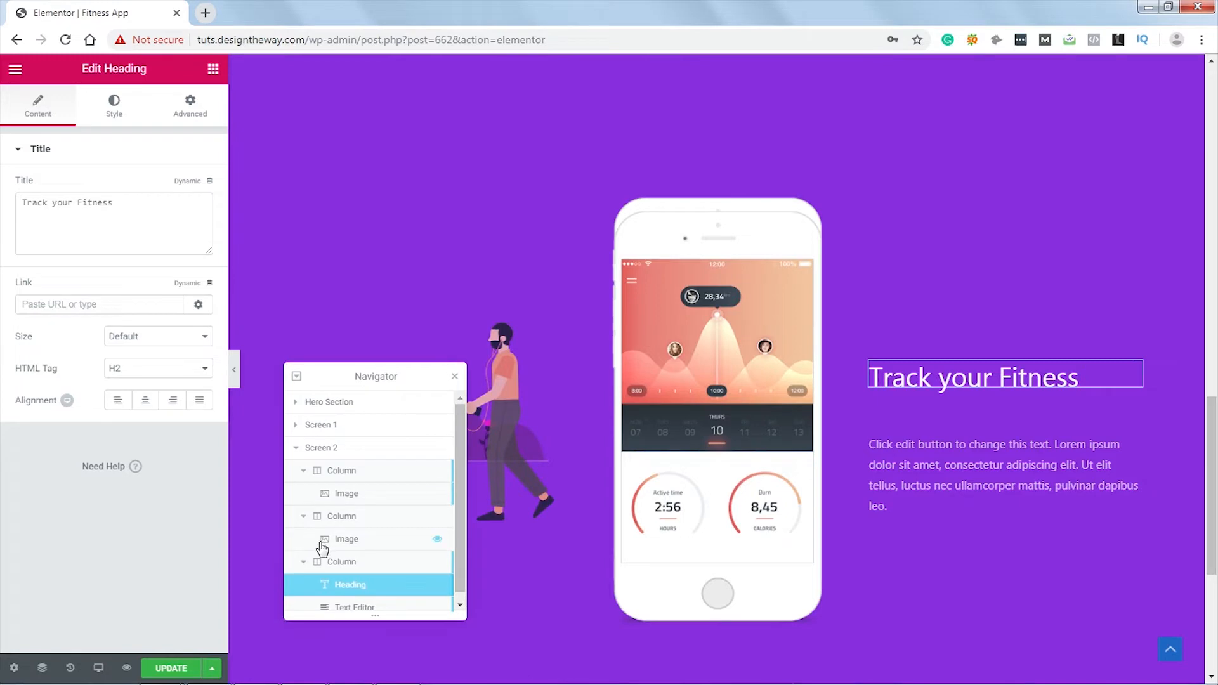
{"action": "left_click", "coordinate": [296, 455]}
{"action": "scroll", "coordinate": [968, 295], "scroll_direction": "up", "scroll_amount": 3}
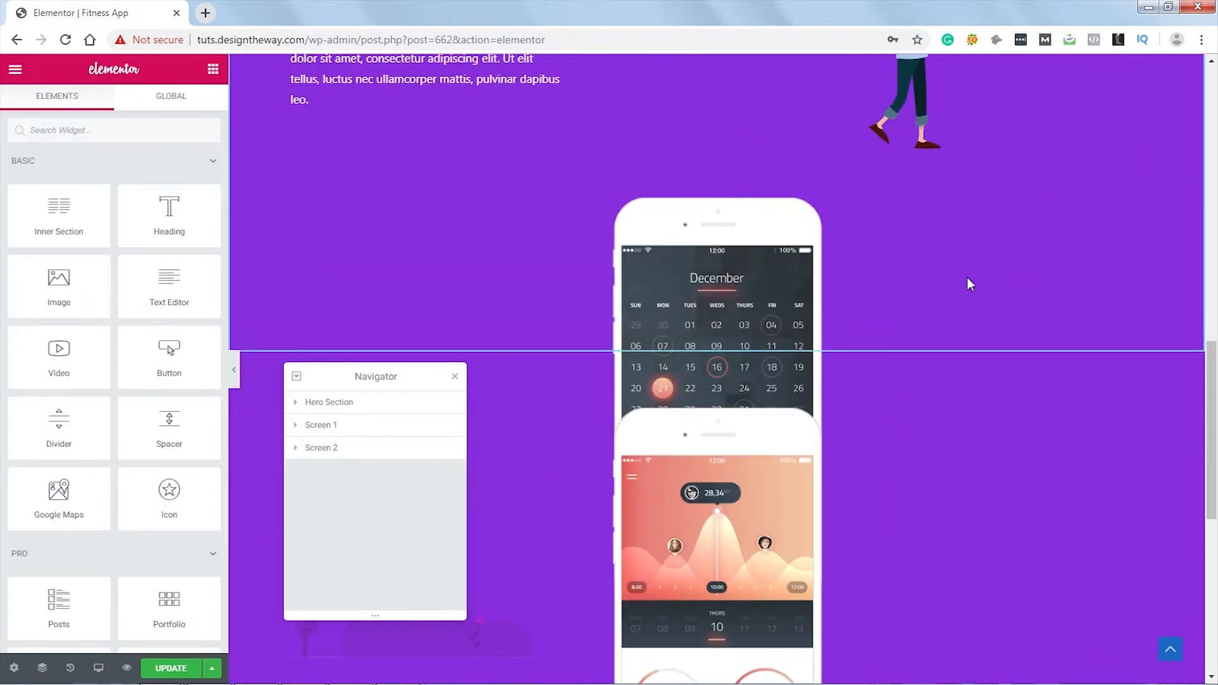
{"action": "right_click", "coordinate": [365, 434]}
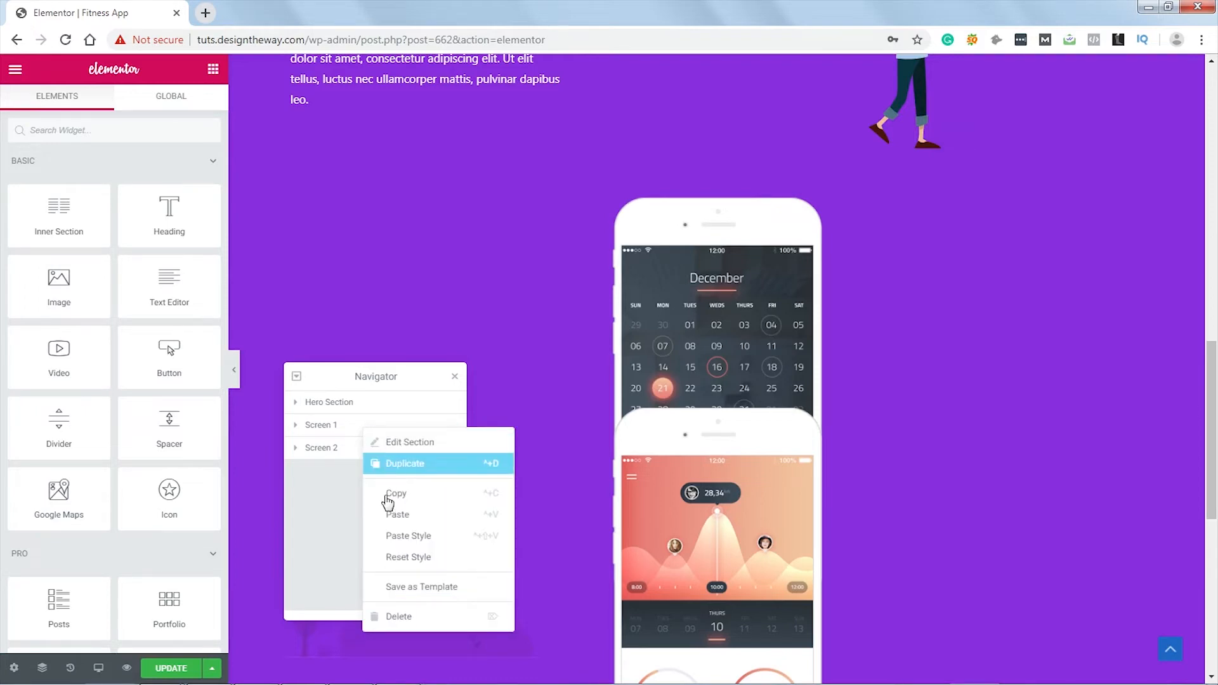
{"action": "left_click", "coordinate": [393, 468]}
{"action": "left_click_drag", "start_coordinate": [351, 452], "coordinate": [331, 487]}
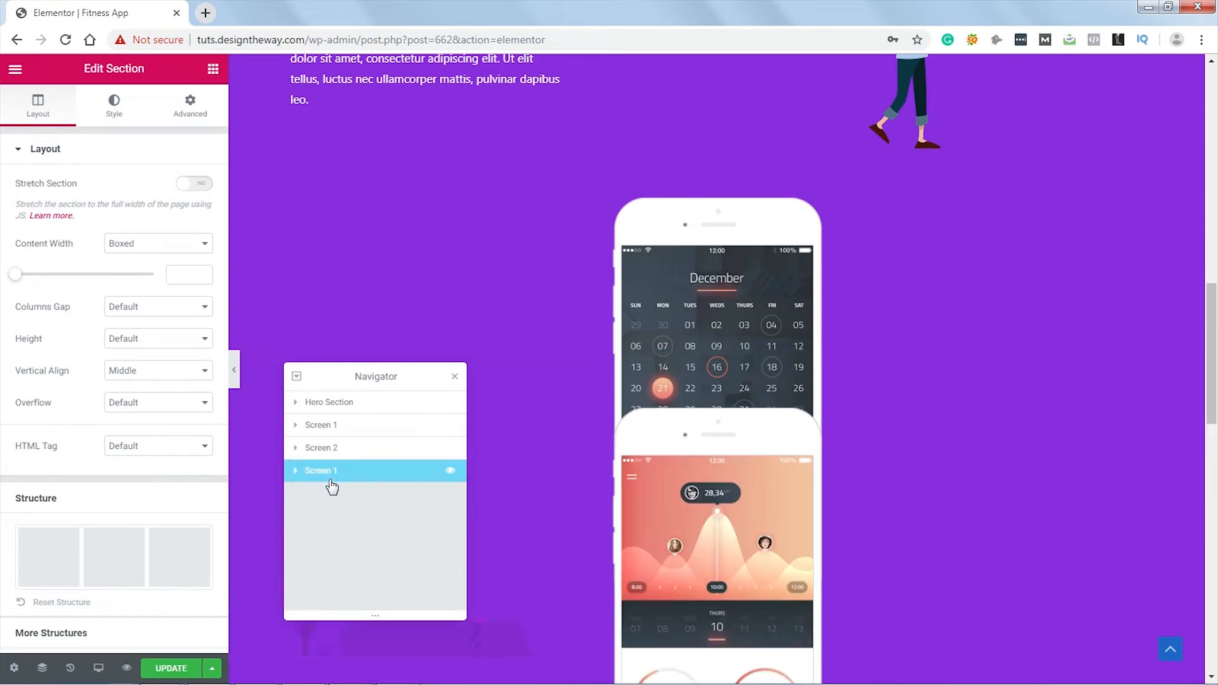
Step: Rename the duplicated section below Screen 2 as Screen 3
{"action": "double_click", "coordinate": [336, 477]}
{"action": "left_click", "coordinate": [343, 477]}
{"action": "left_click", "coordinate": [320, 518]}
{"action": "scroll", "coordinate": [1064, 470], "scroll_direction": "down", "scroll_amount": 4}
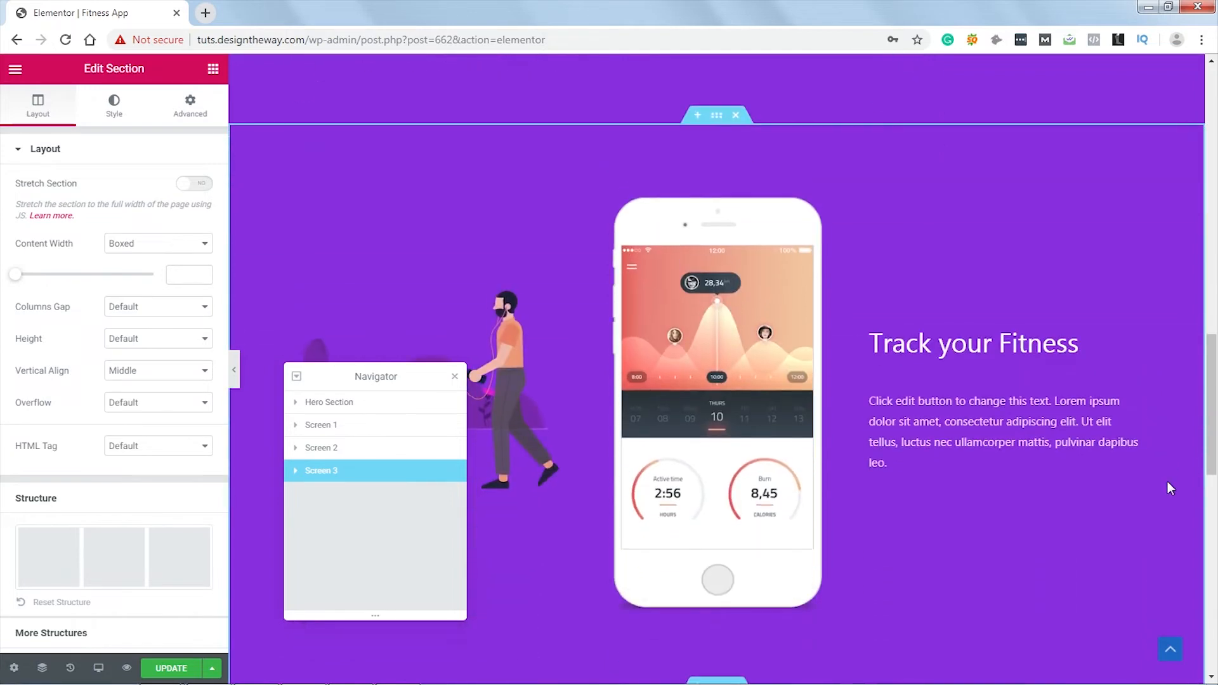
Step: Set the Z-Index of the phone image in Screen 3's middle column to 30 and check how it overlaps
{"action": "scroll", "coordinate": [1171, 489], "scroll_direction": "down", "scroll_amount": 7}
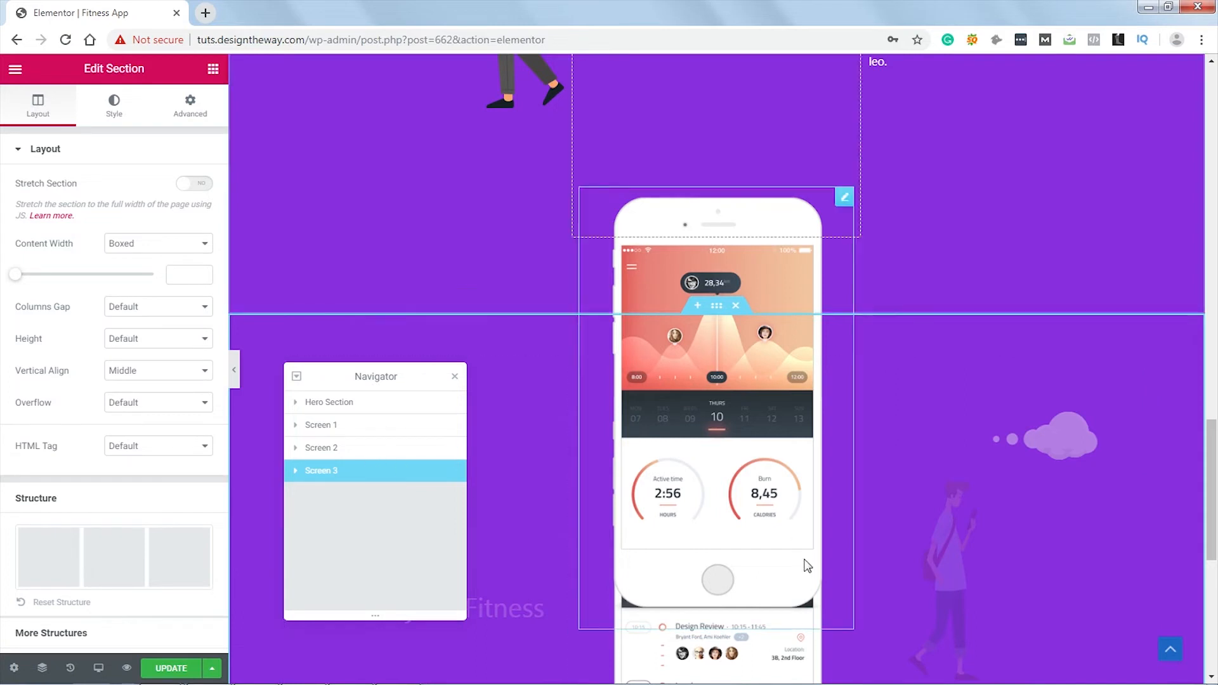
{"action": "left_click", "coordinate": [295, 470]}
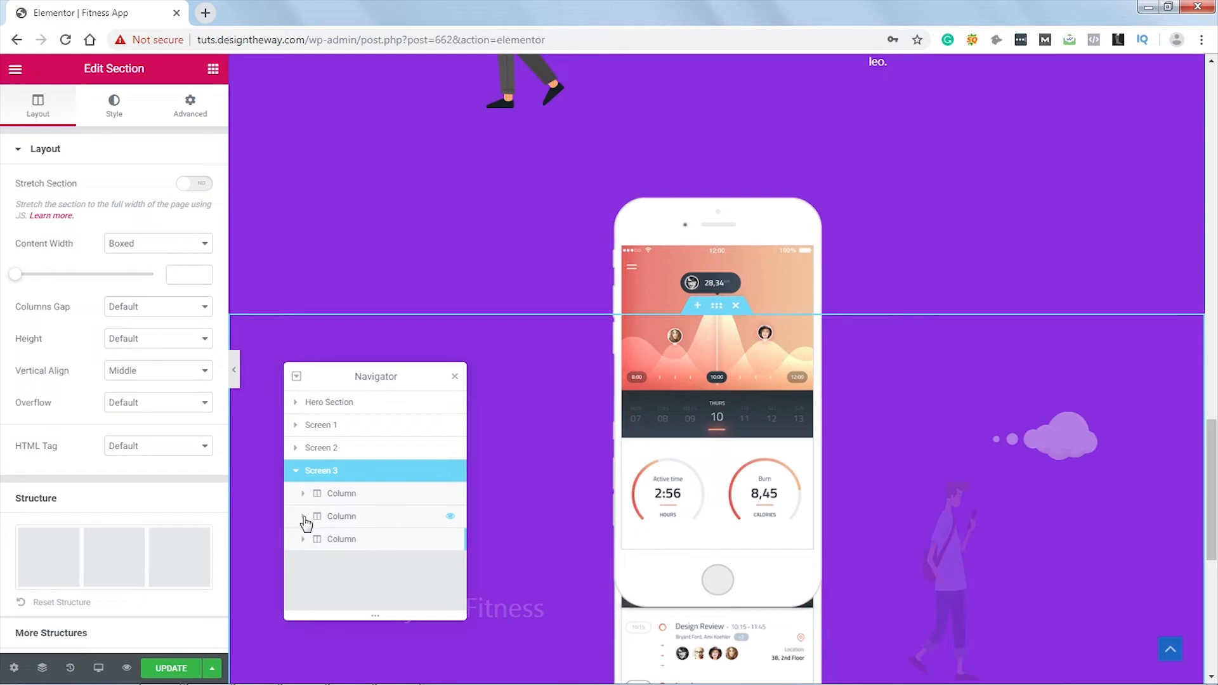
{"action": "left_click", "coordinate": [304, 518]}
{"action": "left_click", "coordinate": [352, 545]}
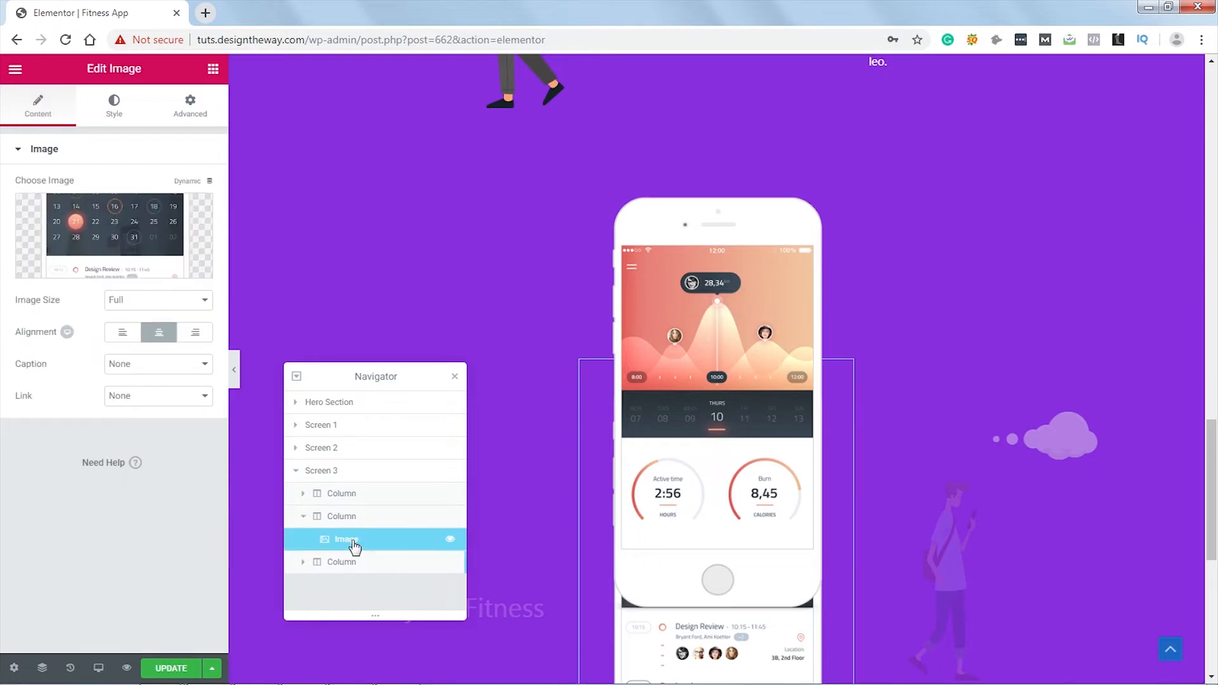
{"action": "left_click", "coordinate": [191, 106]}
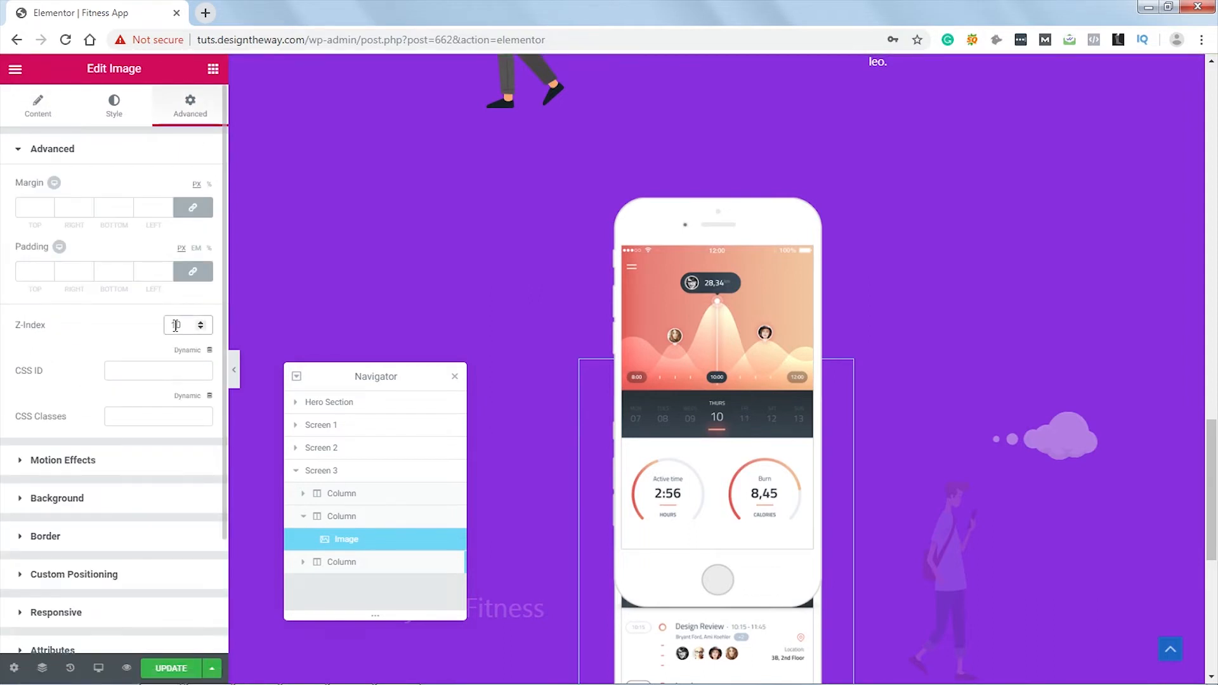
{"action": "type", "text": "3"}
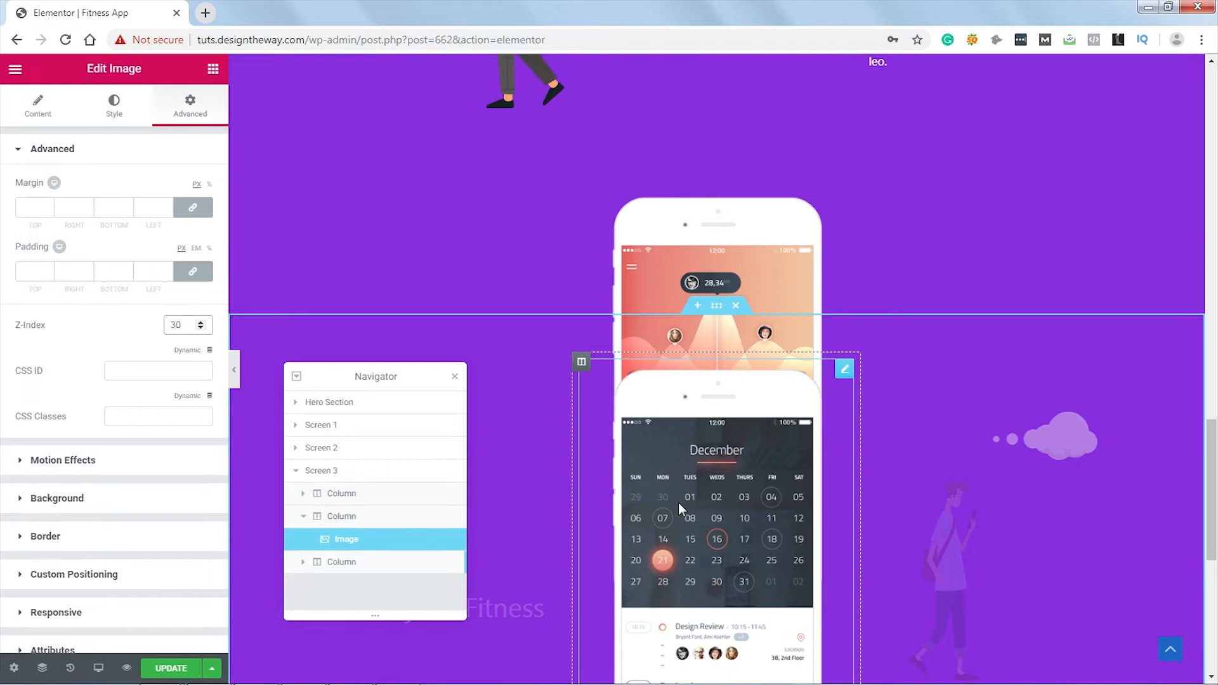
{"action": "left_click_drag", "start_coordinate": [1211, 448], "coordinate": [1211, 484]}
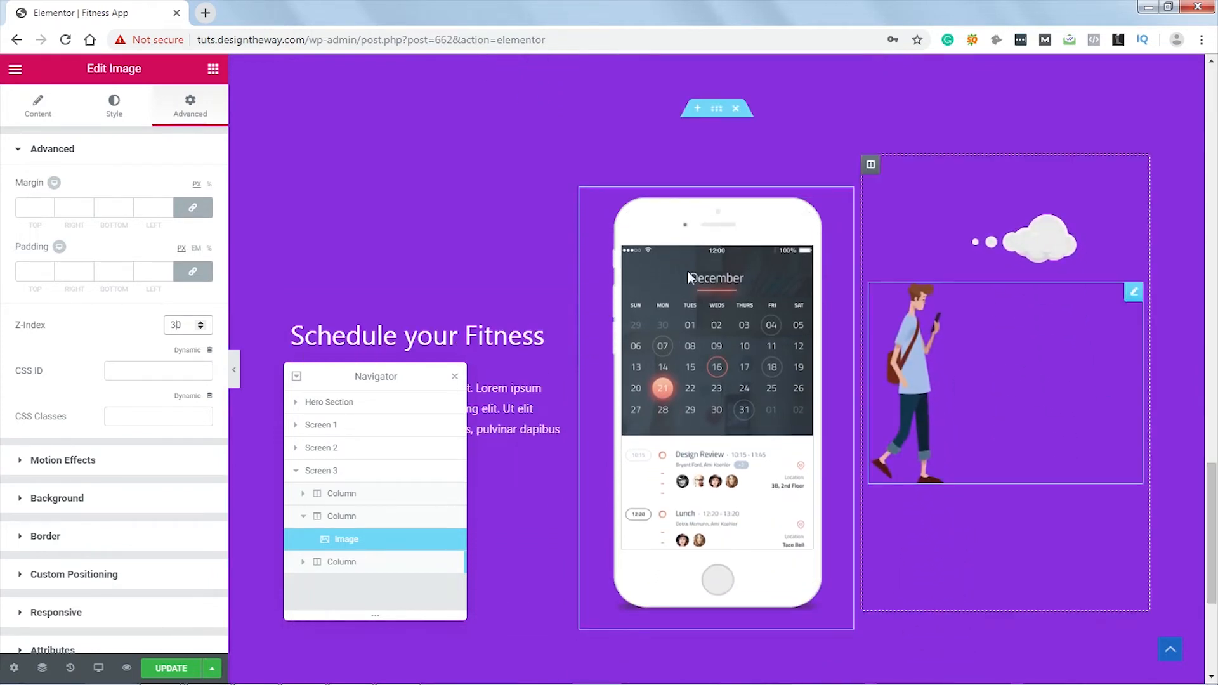
Step: Set Sticky to None for Screen 3's phone image and check how it scrolls over the previous phone
{"action": "left_click", "coordinate": [37, 114]}
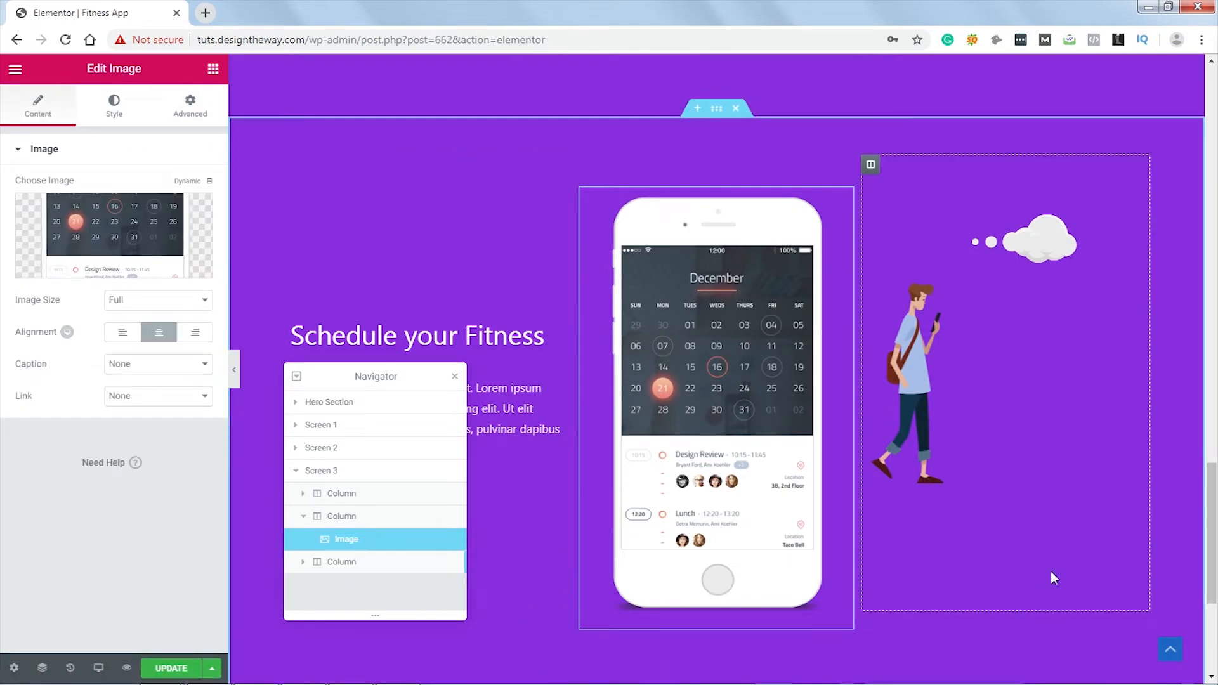
{"action": "left_click", "coordinate": [191, 112]}
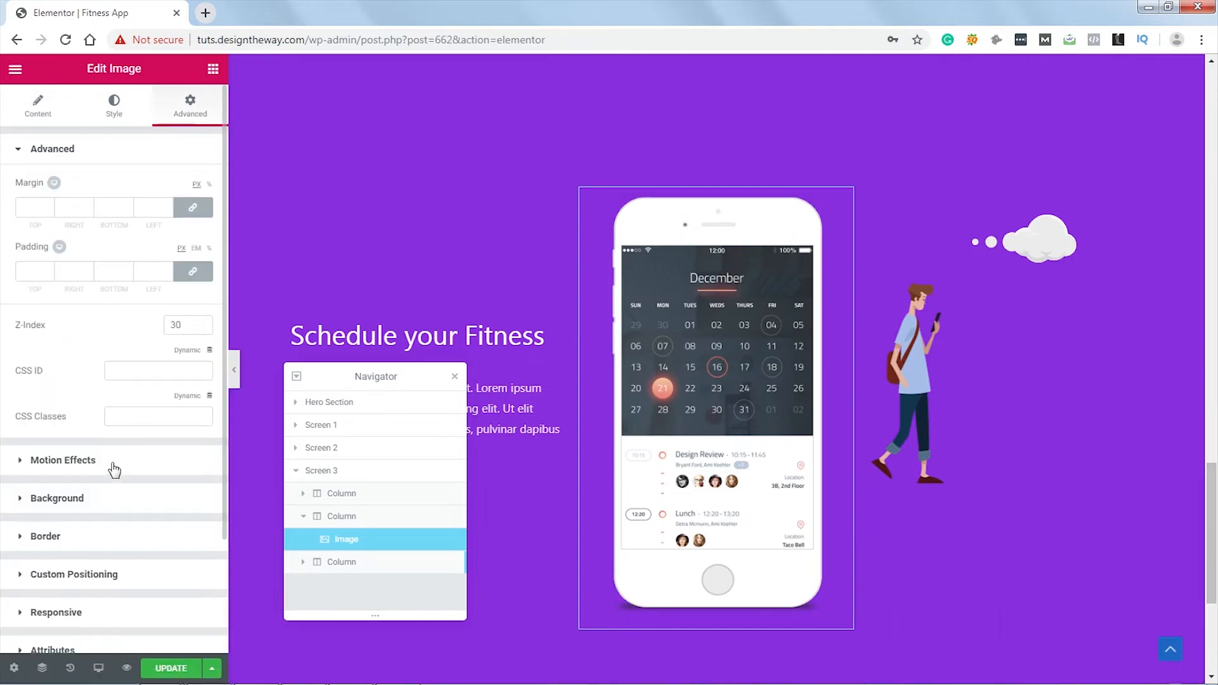
{"action": "left_click", "coordinate": [114, 461]}
{"action": "left_click", "coordinate": [188, 309]}
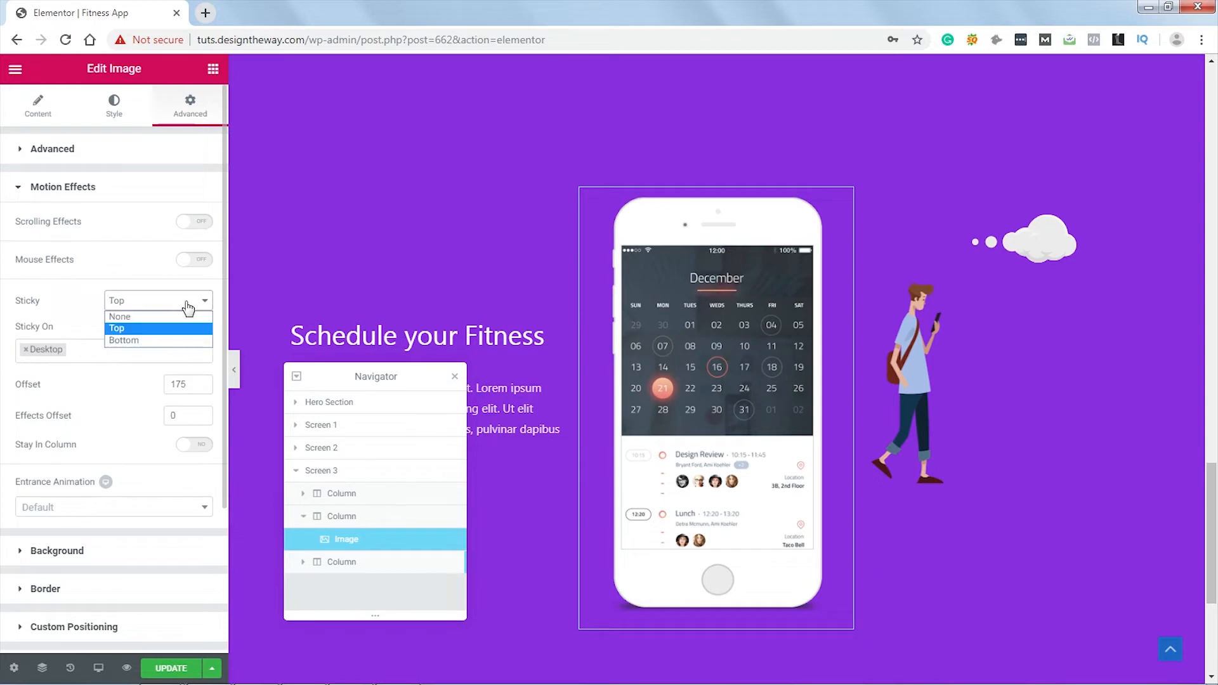
{"action": "left_click", "coordinate": [149, 313]}
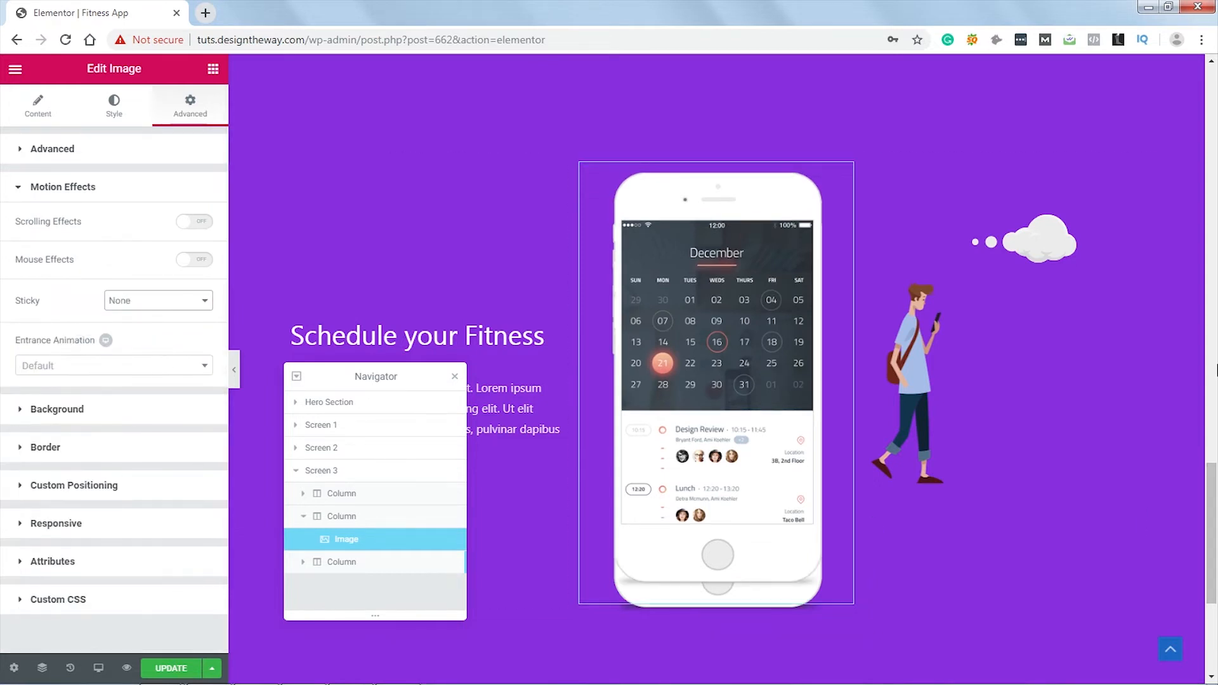
{"action": "scroll", "coordinate": [1212, 489], "scroll_direction": "up", "scroll_amount": 1}
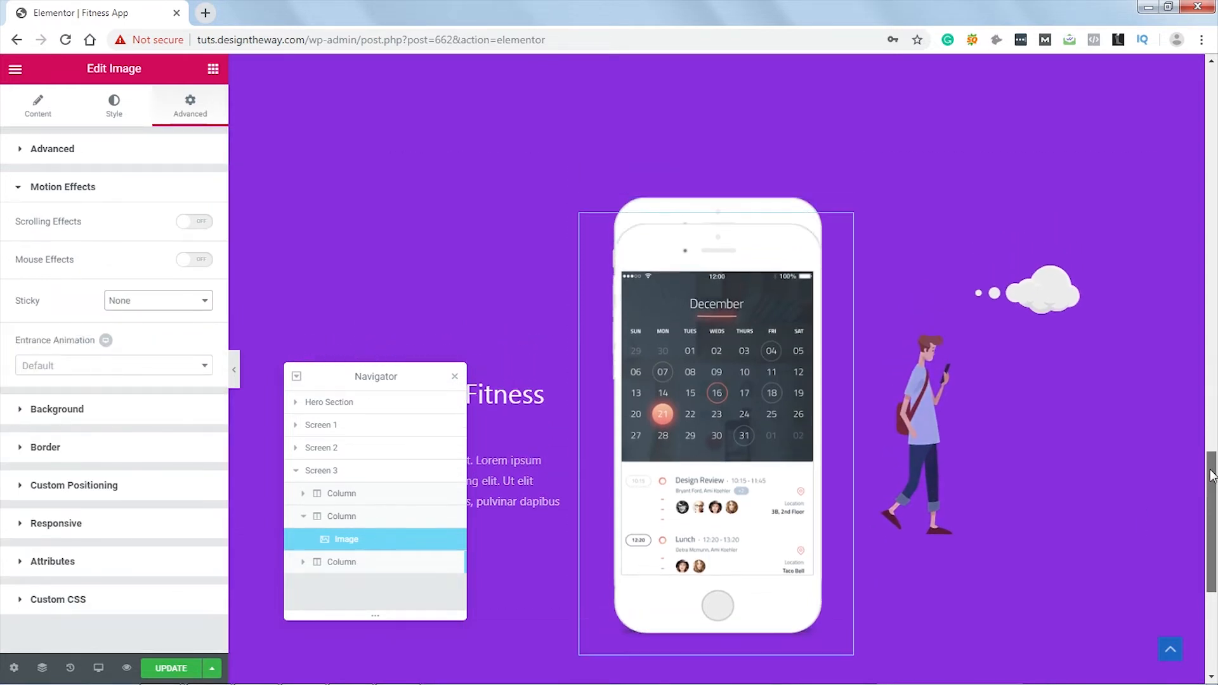
{"action": "left_click_drag", "start_coordinate": [1212, 474], "coordinate": [1211, 438]}
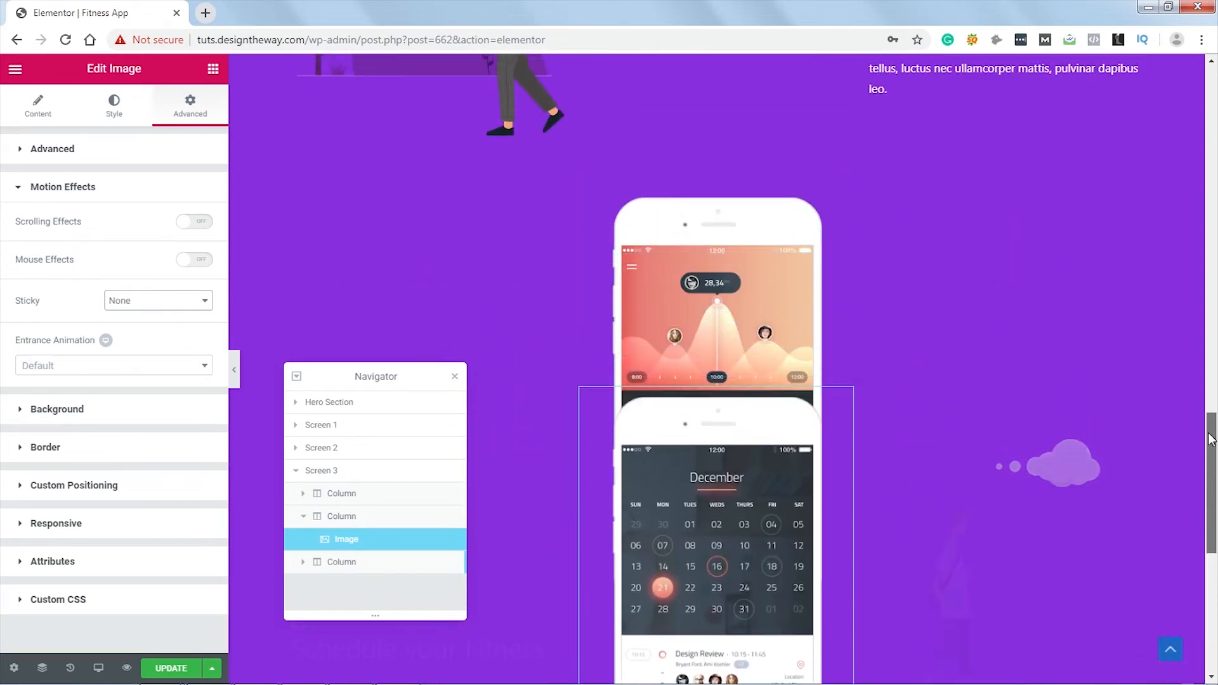
{"action": "left_click_drag", "start_coordinate": [1211, 437], "coordinate": [1209, 512]}
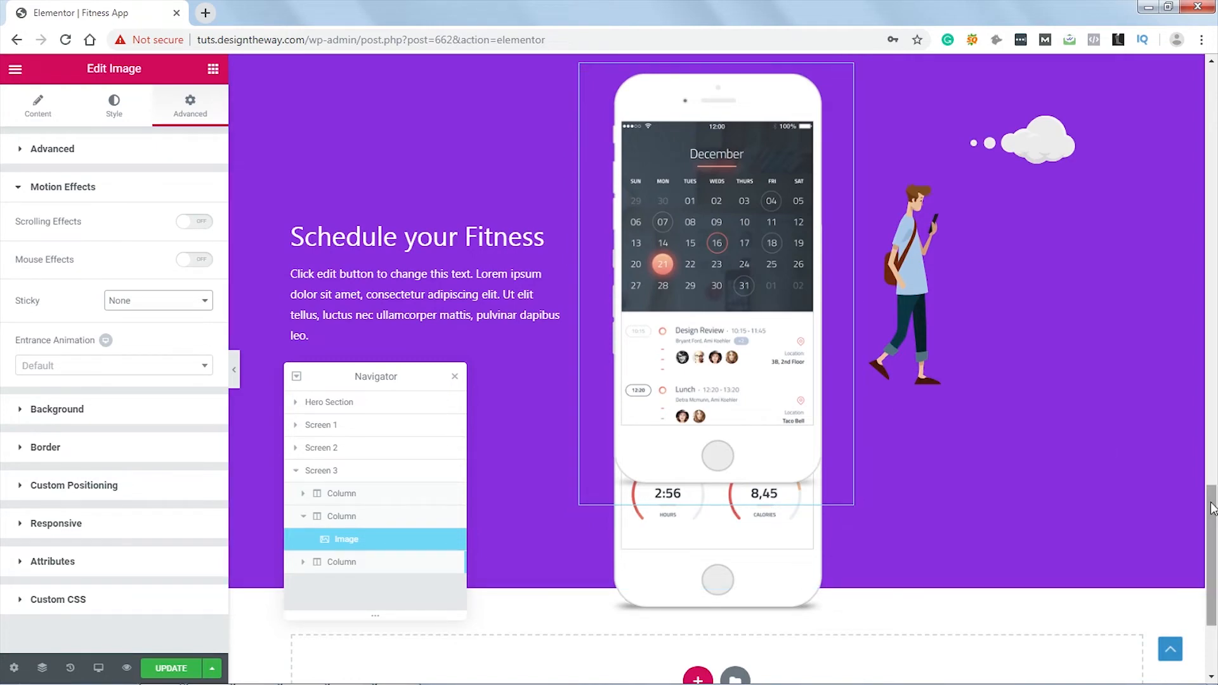
{"action": "scroll", "coordinate": [584, 232], "scroll_direction": "up", "scroll_amount": 2}
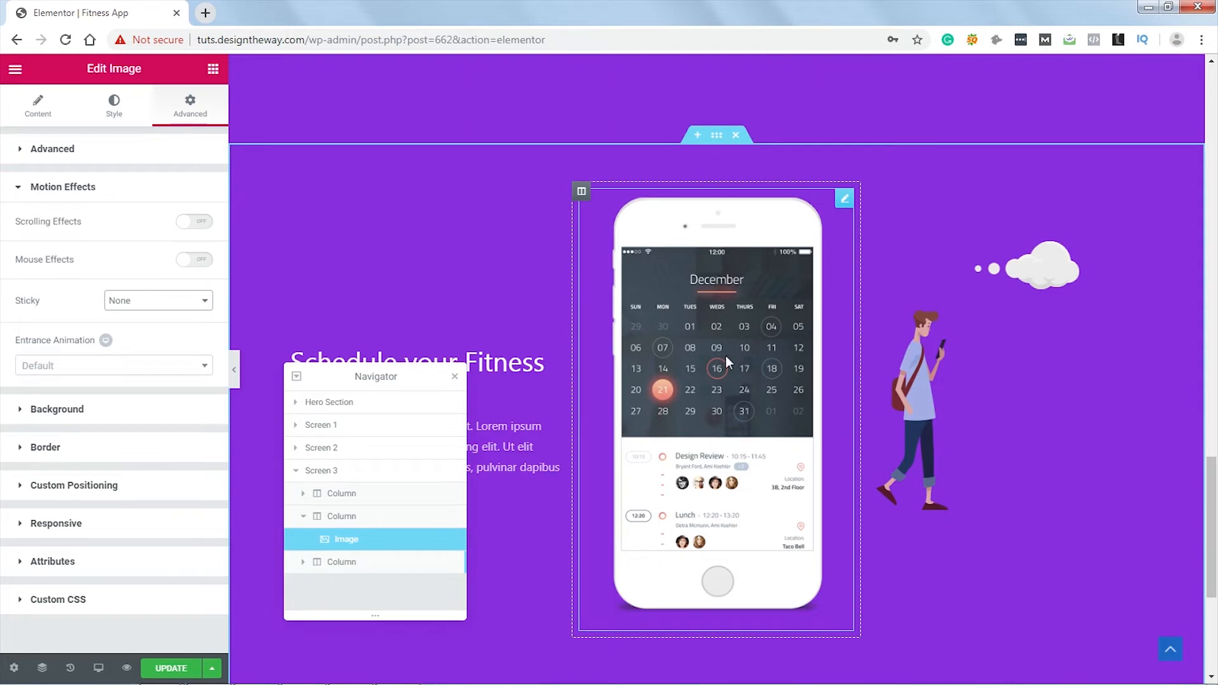
Step: Replace the phone image in Screen 3's middle column with phone-screen-3.png from the media library
{"action": "left_click", "coordinate": [39, 108]}
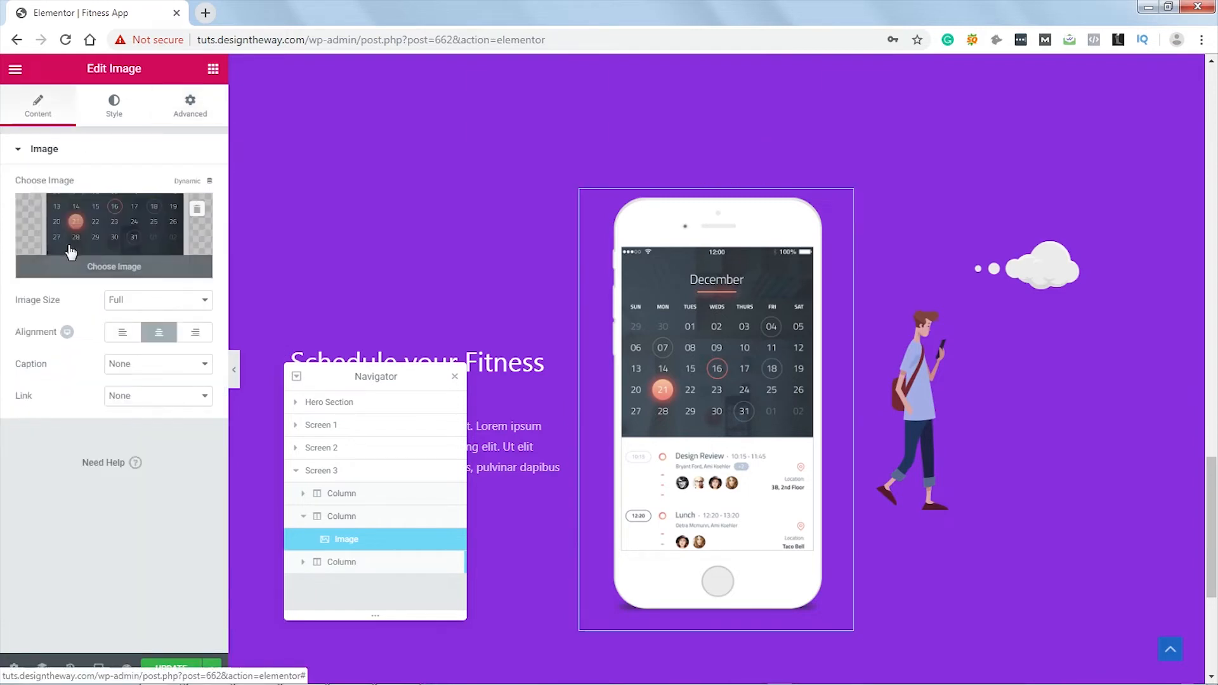
{"action": "left_click", "coordinate": [113, 262]}
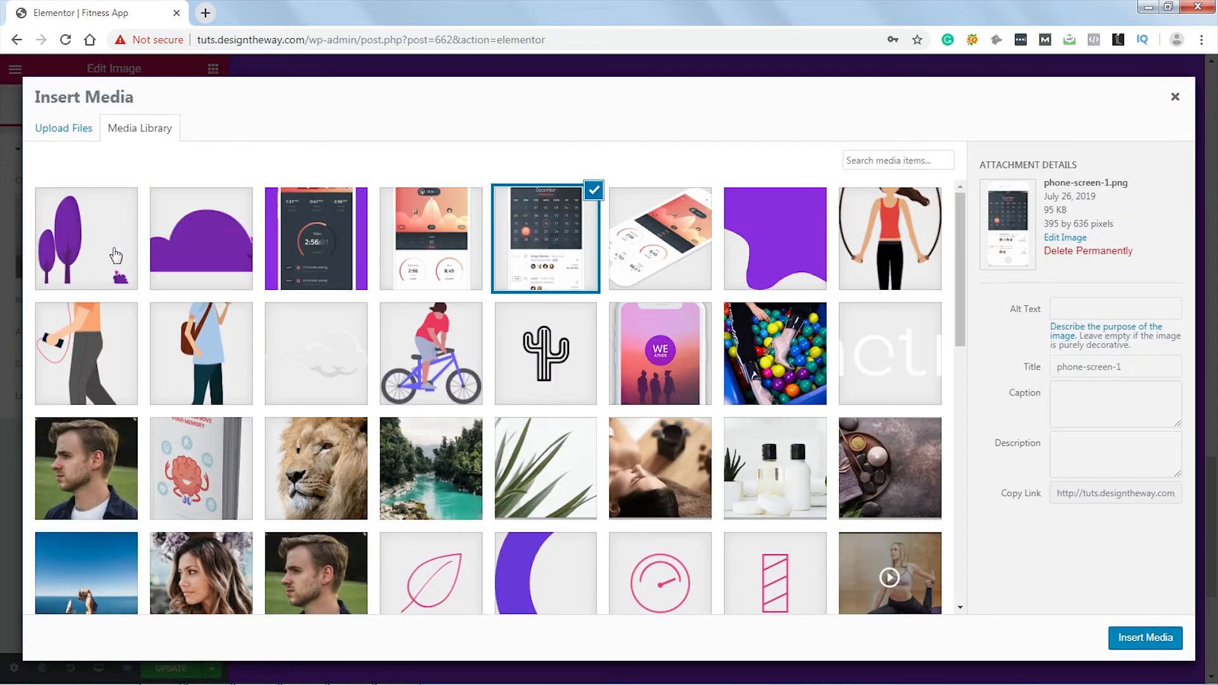
{"action": "left_click", "coordinate": [311, 240]}
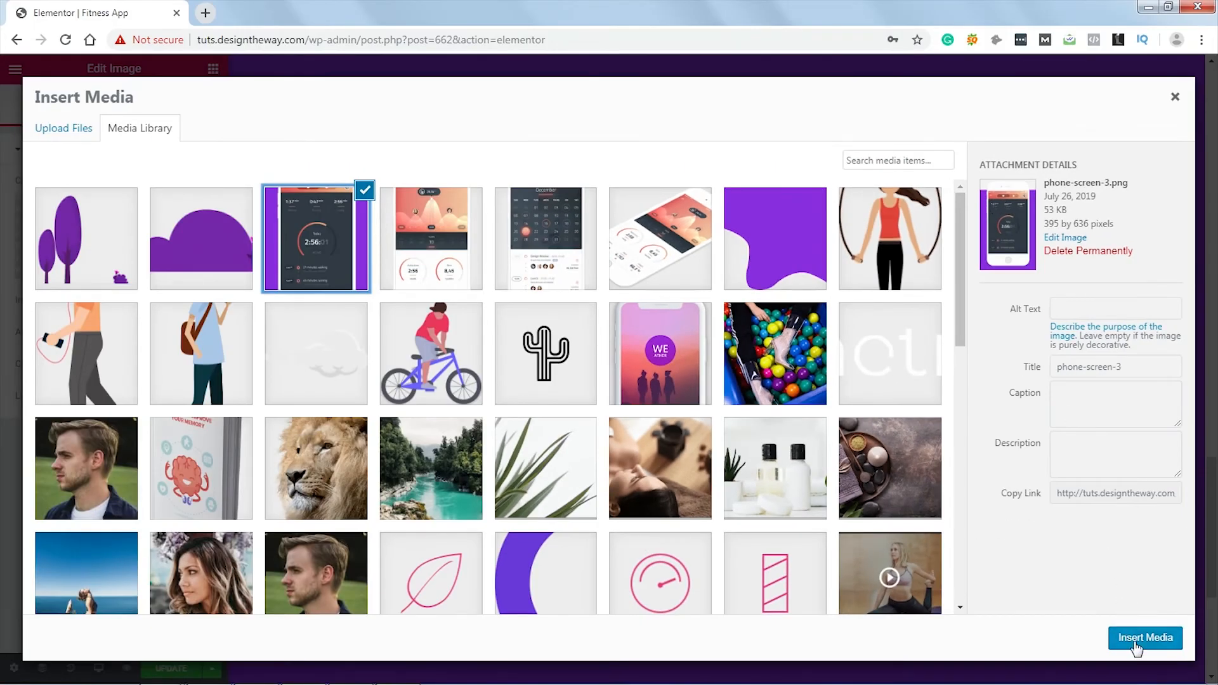
{"action": "left_click", "coordinate": [1135, 640]}
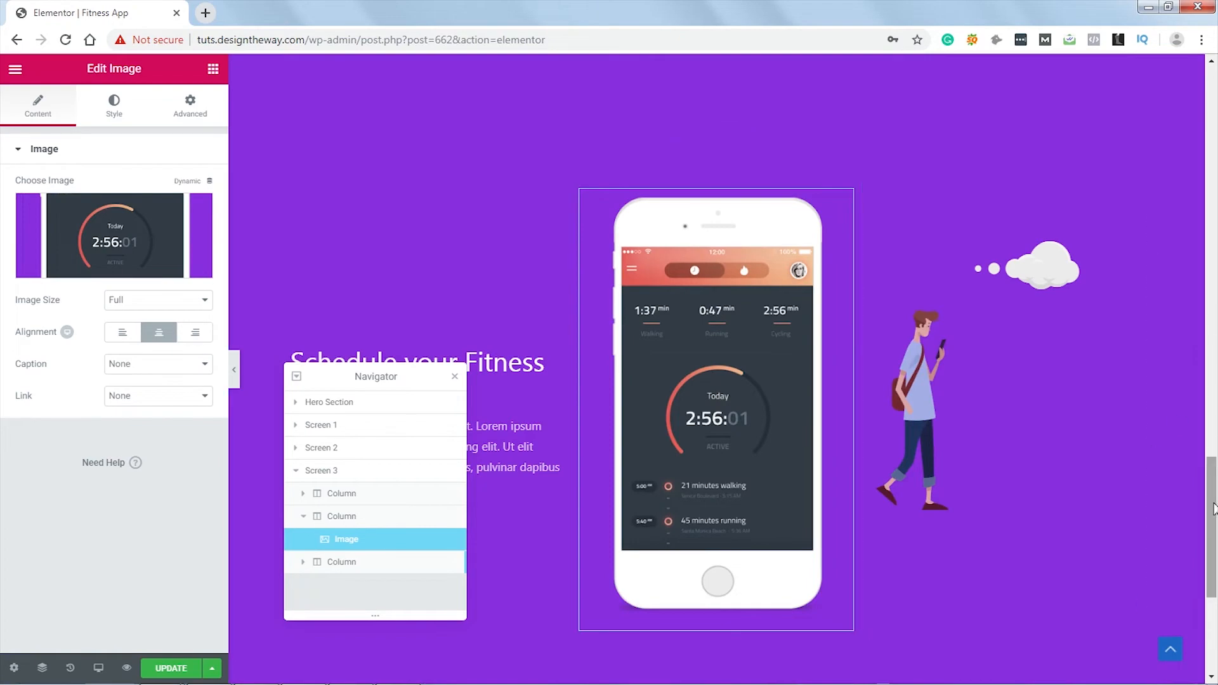
{"action": "mouse_move", "coordinate": [1212, 538]}
{"action": "left_mouse_down"}
{"action": "mouse_move", "coordinate": [1213, 399]}
{"action": "mouse_move", "coordinate": [1214, 515]}
{"action": "left_mouse_up"}
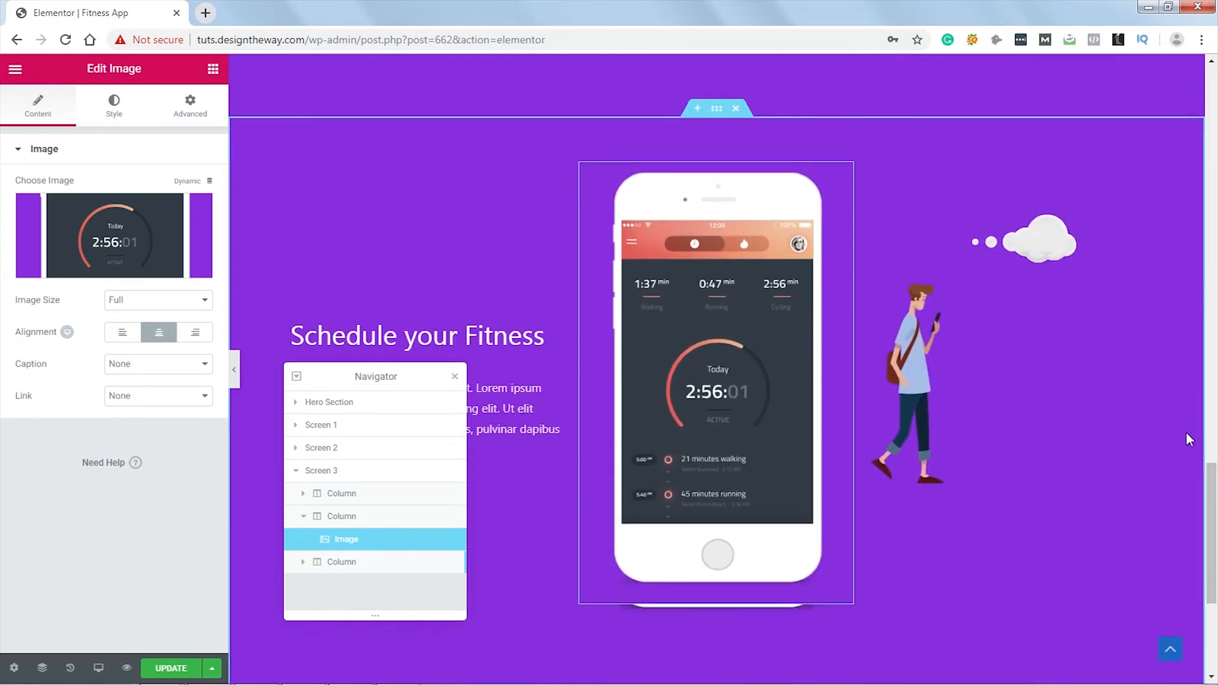
Step: Replace the walking figure in Screen 3's third column with fitness-img-3.png
{"action": "left_click", "coordinate": [1040, 289]}
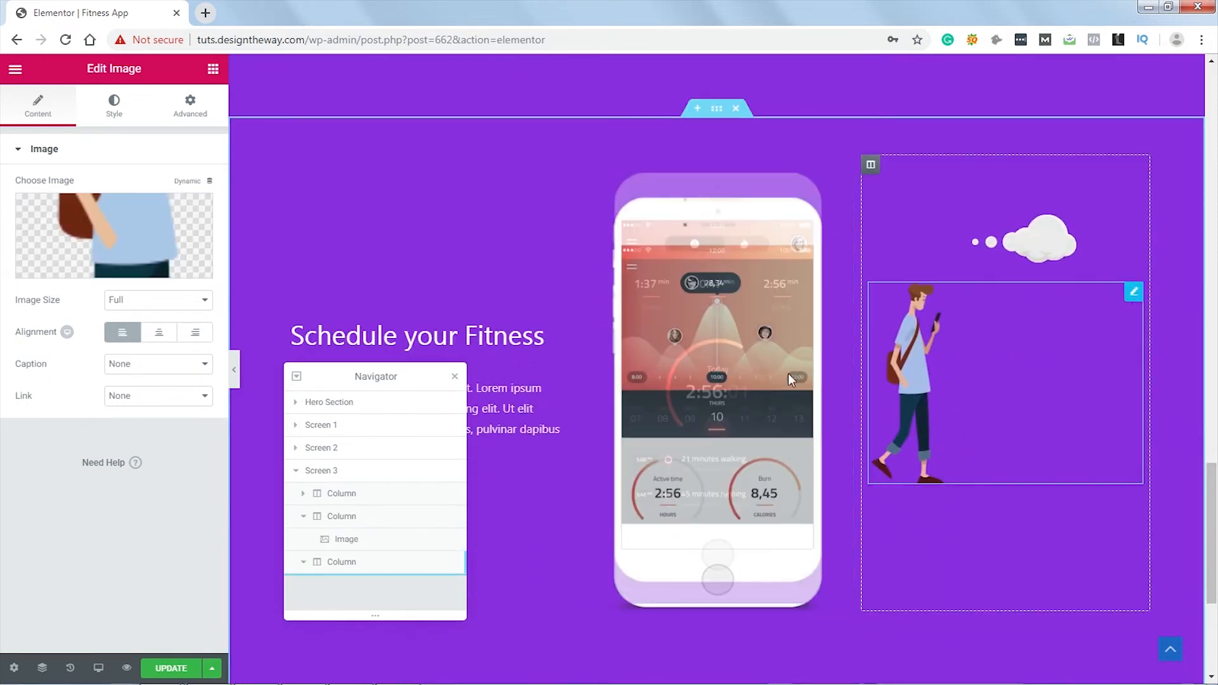
{"action": "left_click", "coordinate": [137, 233]}
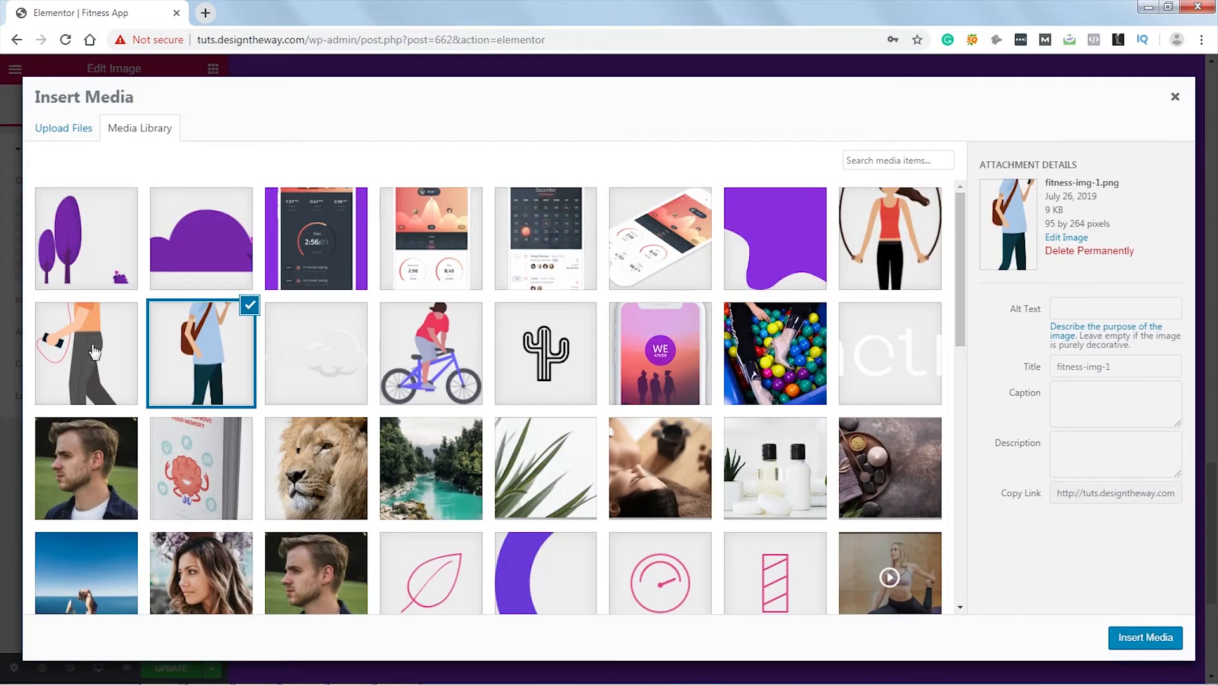
{"action": "left_click", "coordinate": [931, 279]}
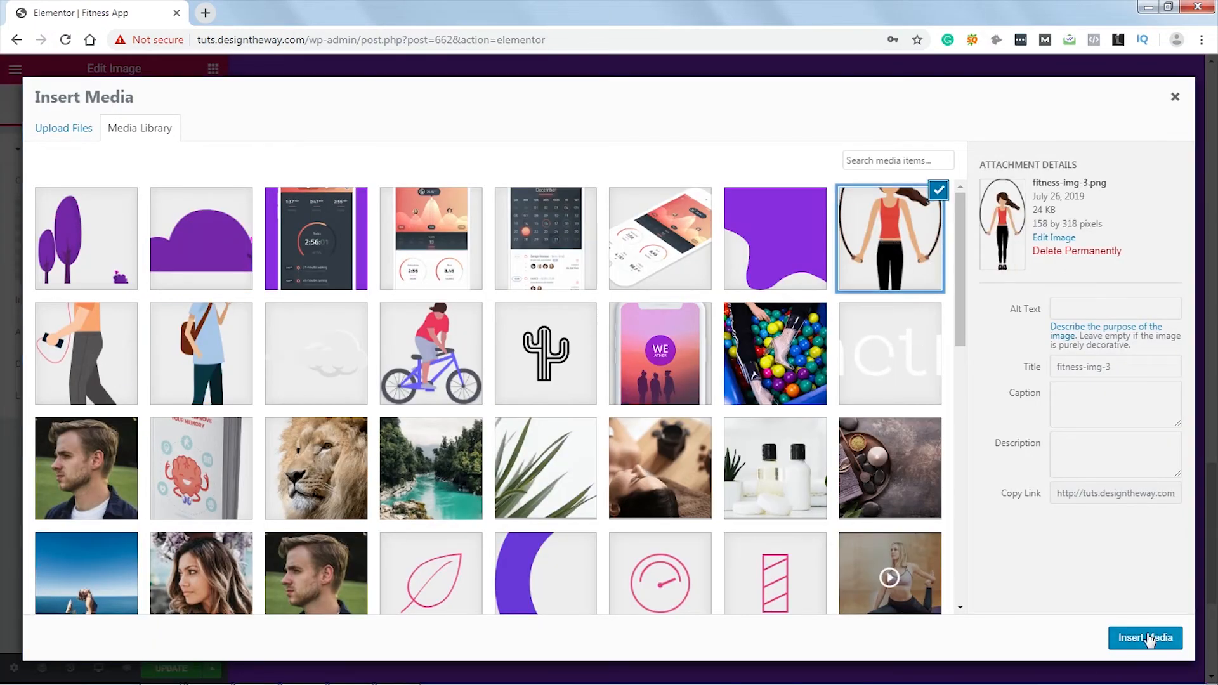
{"action": "left_click", "coordinate": [1146, 638]}
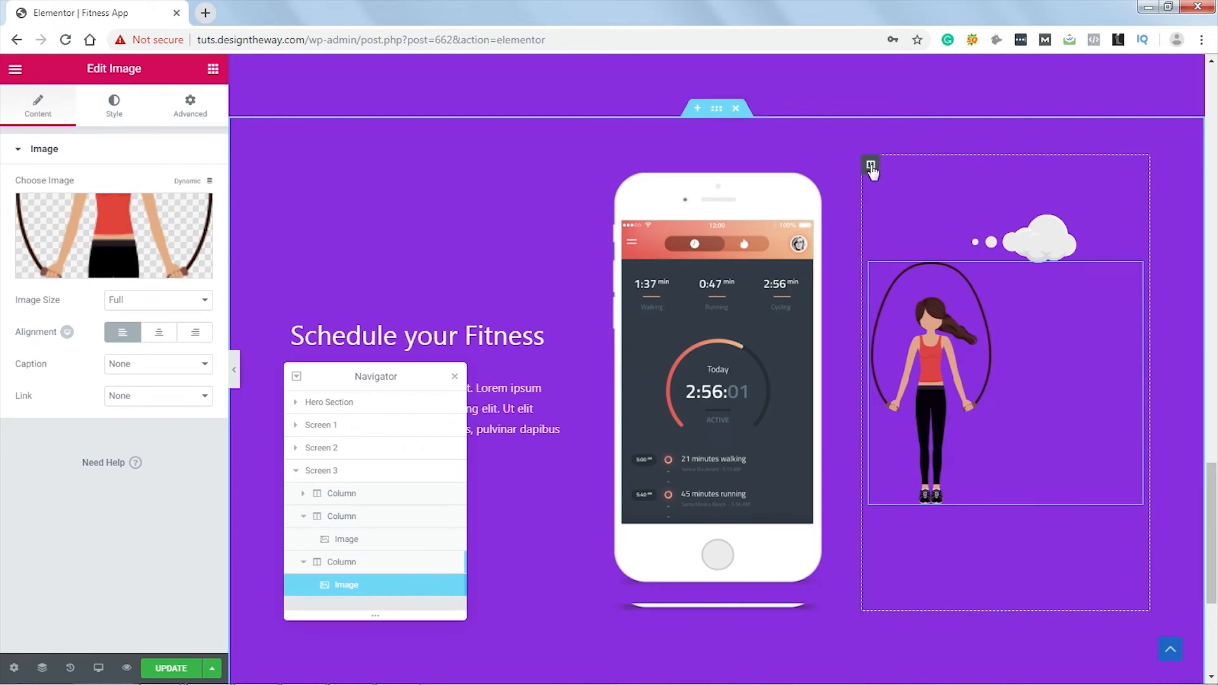
Step: Change the background image of Screen 3's third column to trees-2.png and set its position to Center Center
{"action": "left_click", "coordinate": [870, 166]}
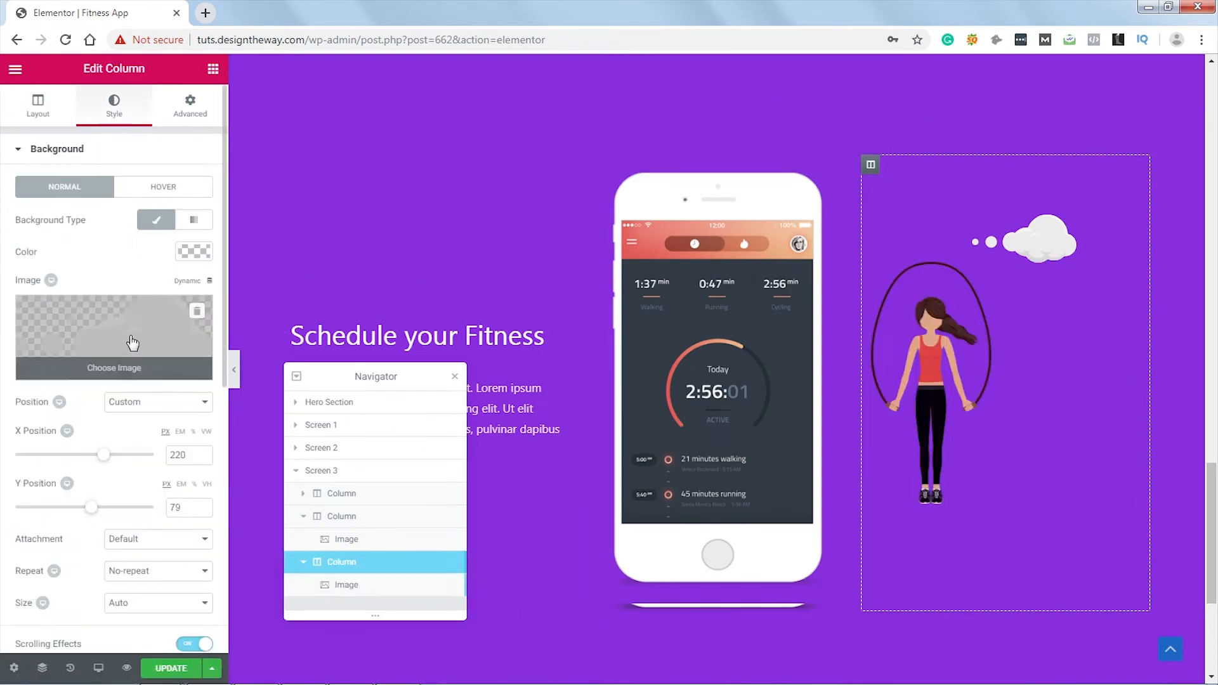
{"action": "left_click", "coordinate": [131, 337]}
{"action": "left_click", "coordinate": [82, 247]}
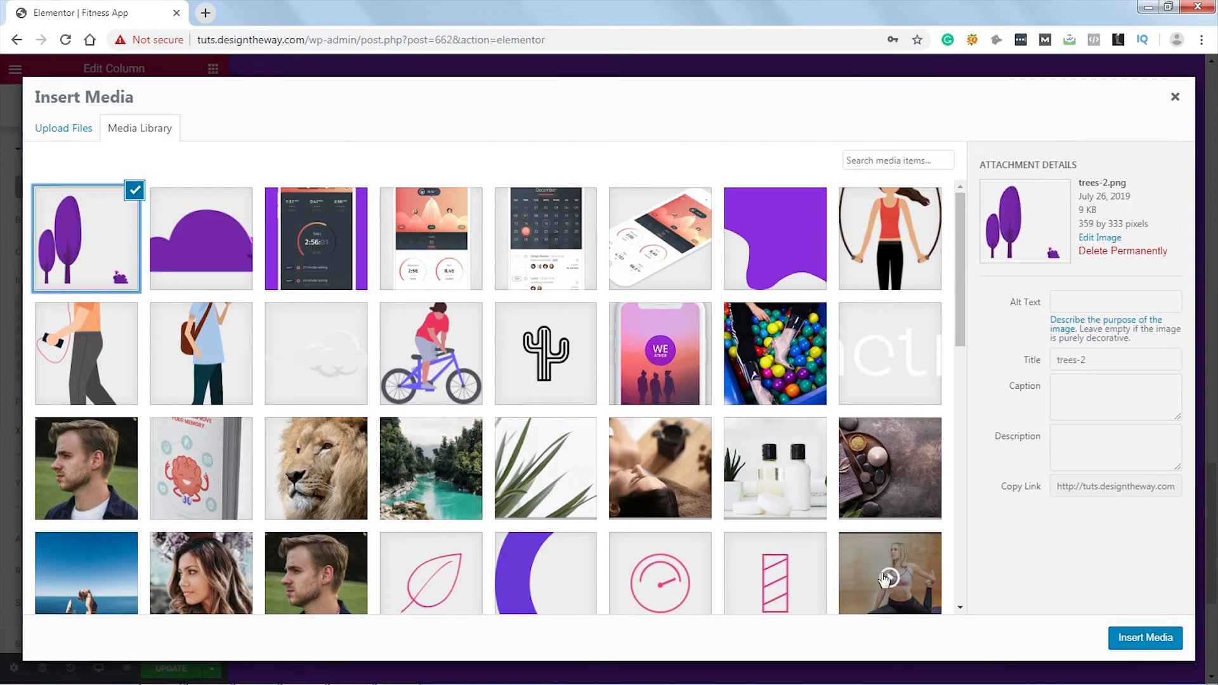
{"action": "left_click", "coordinate": [1156, 637]}
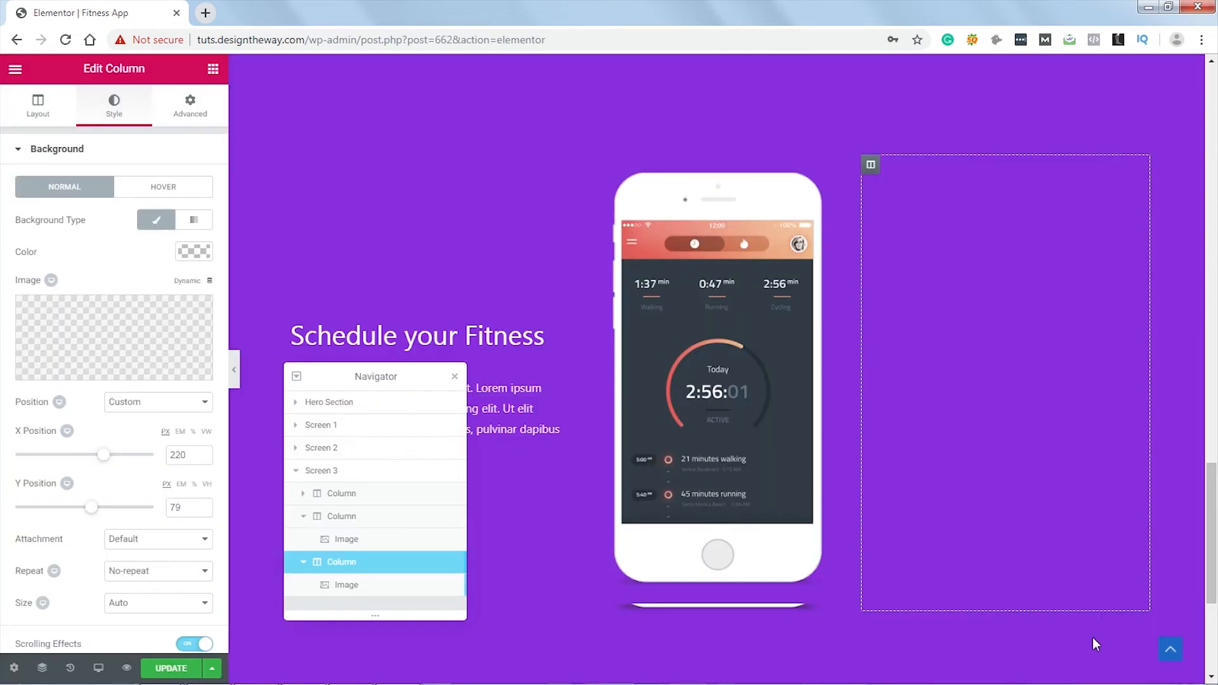
{"action": "left_click", "coordinate": [158, 406]}
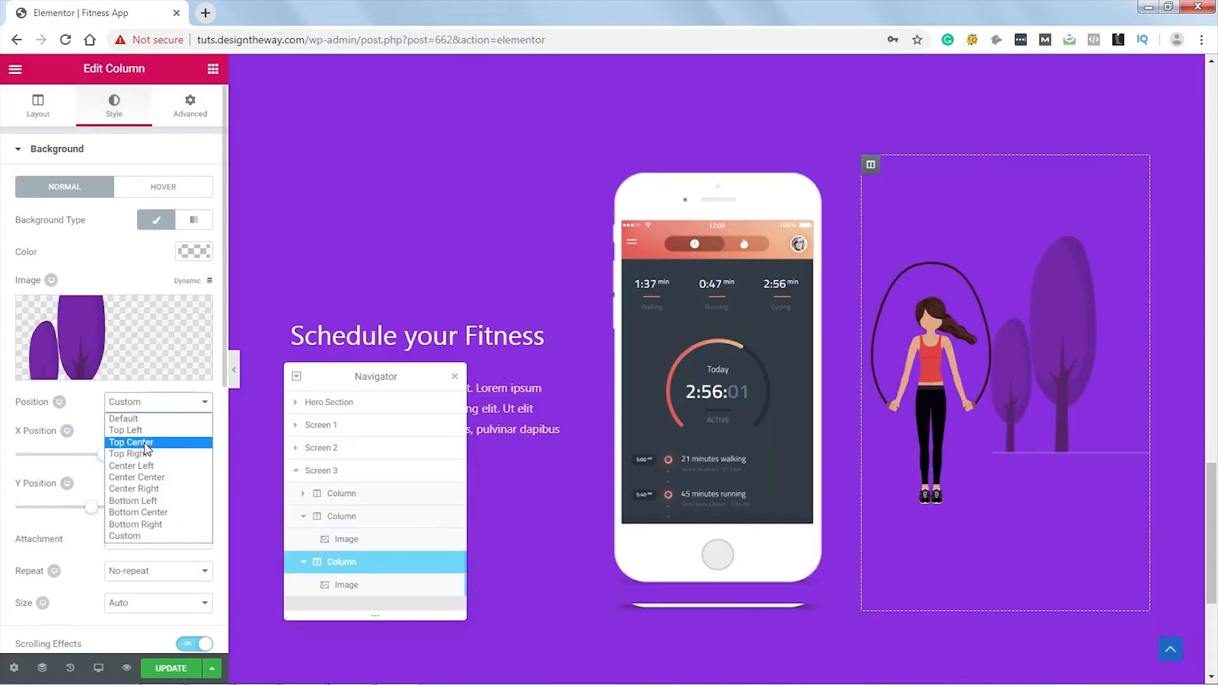
{"action": "left_click", "coordinate": [140, 477]}
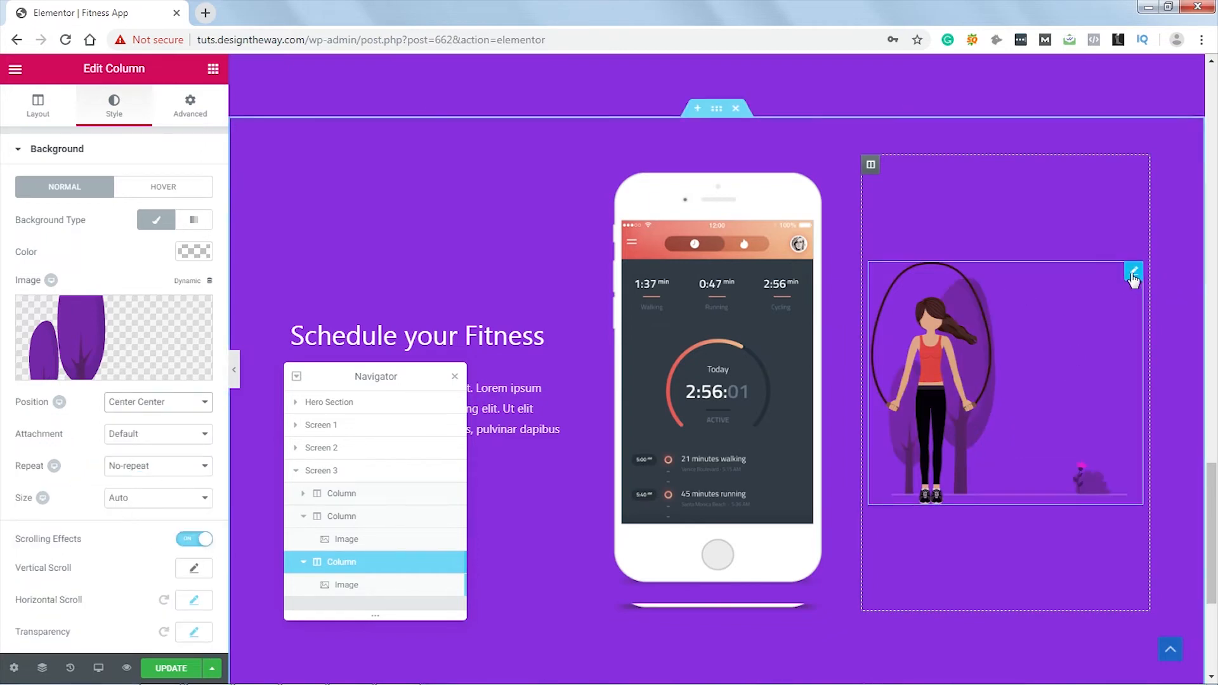
Step: Center the rope-skipping figure in its column and set its width to 30%
{"action": "left_click", "coordinate": [1132, 274]}
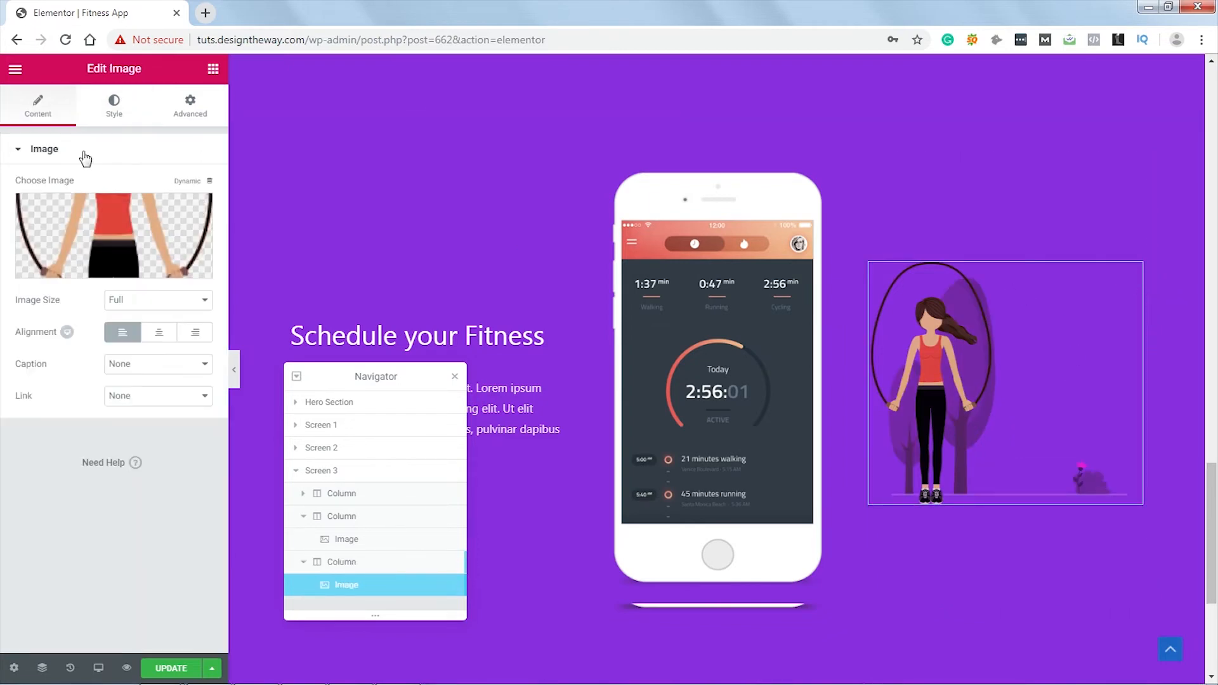
{"action": "left_click", "coordinate": [158, 335]}
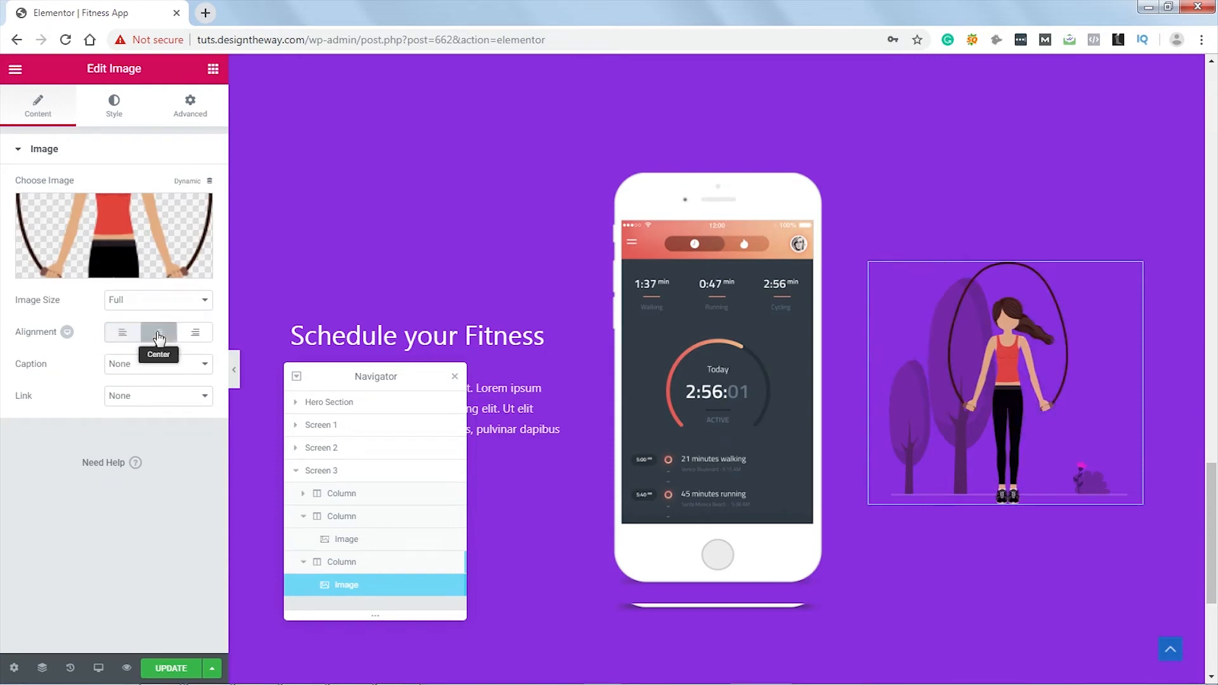
{"action": "left_click", "coordinate": [119, 116]}
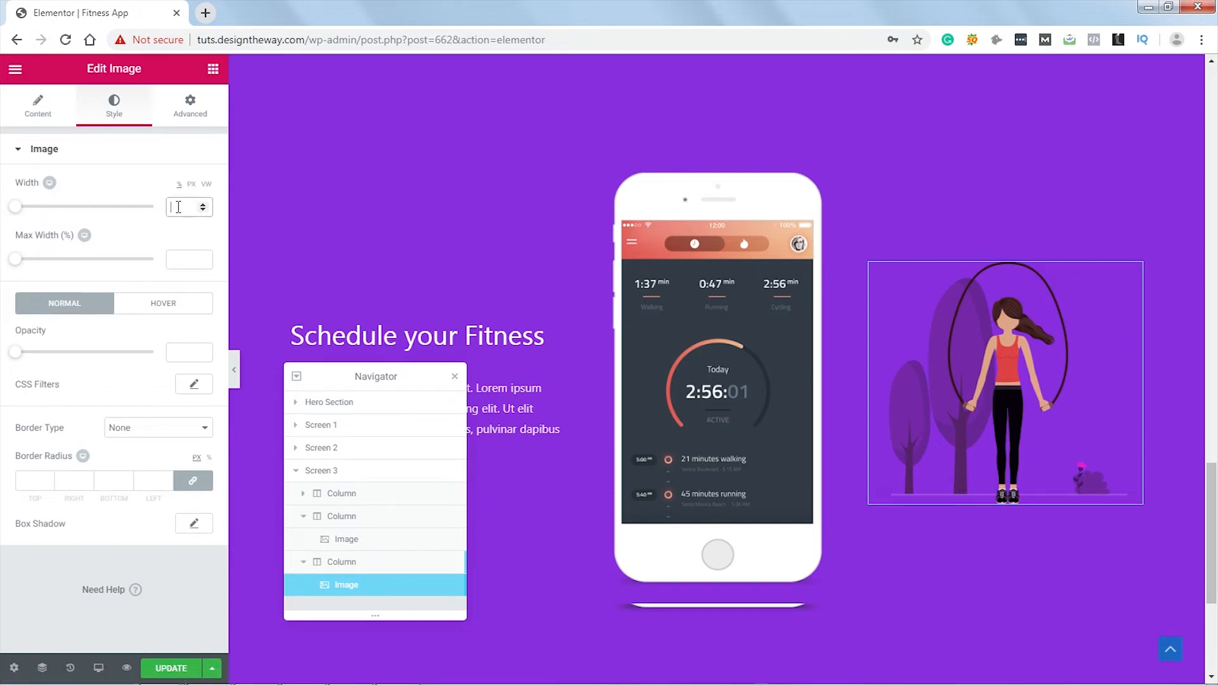
{"action": "left_click", "coordinate": [179, 207]}
{"action": "type", "text": "30"}
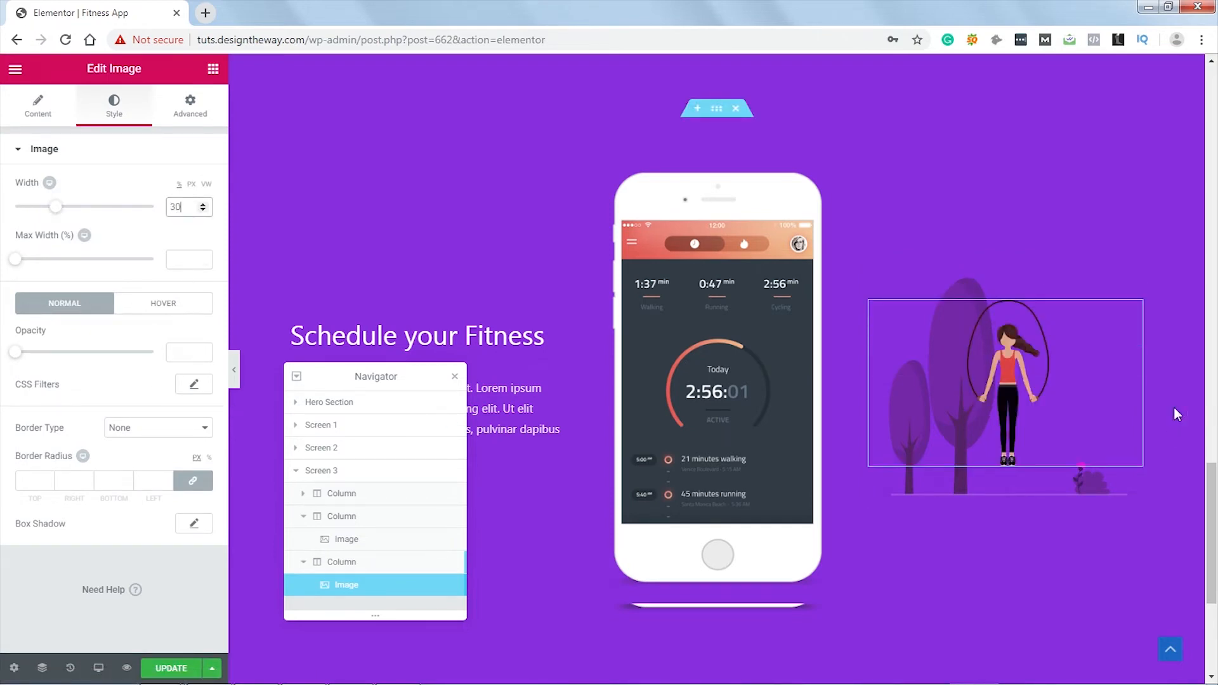
Step: Change Screen 3's heading to "Maintain your Fitness"
{"action": "mouse_move", "coordinate": [1213, 529]}
{"action": "left_mouse_down"}
{"action": "mouse_move", "coordinate": [1215, 470]}
{"action": "mouse_move", "coordinate": [1216, 548]}
{"action": "left_mouse_up"}
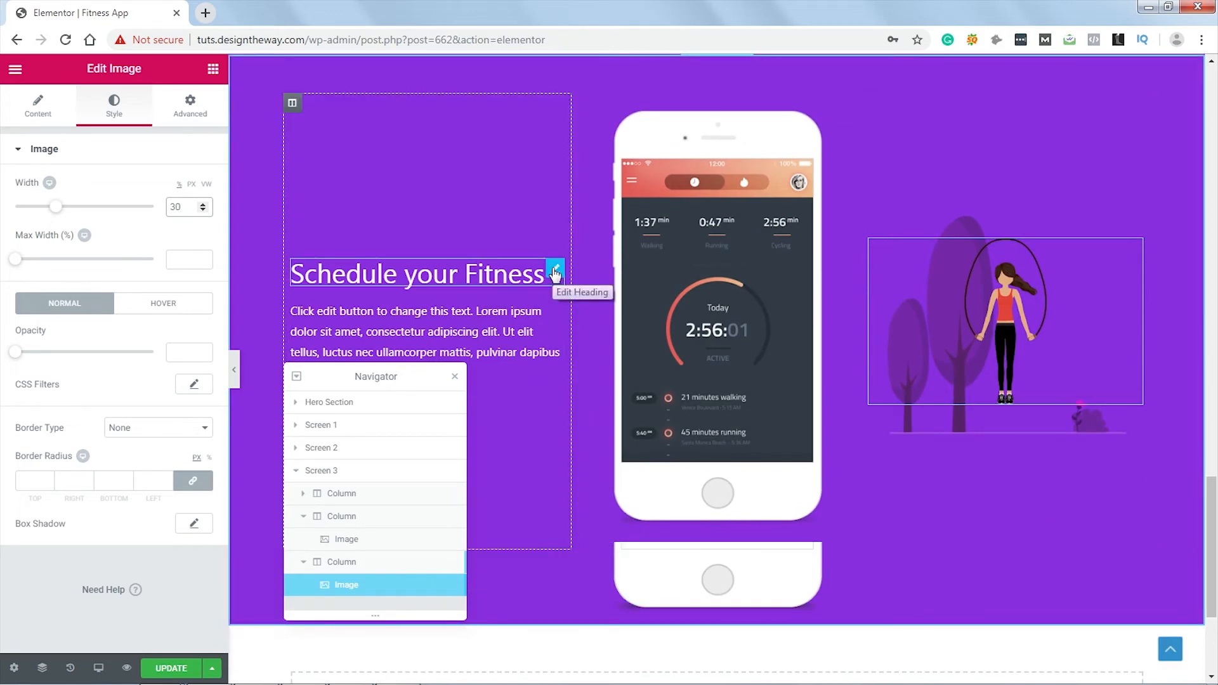
{"action": "left_click", "coordinate": [555, 272]}
{"action": "double_click", "coordinate": [42, 201]}
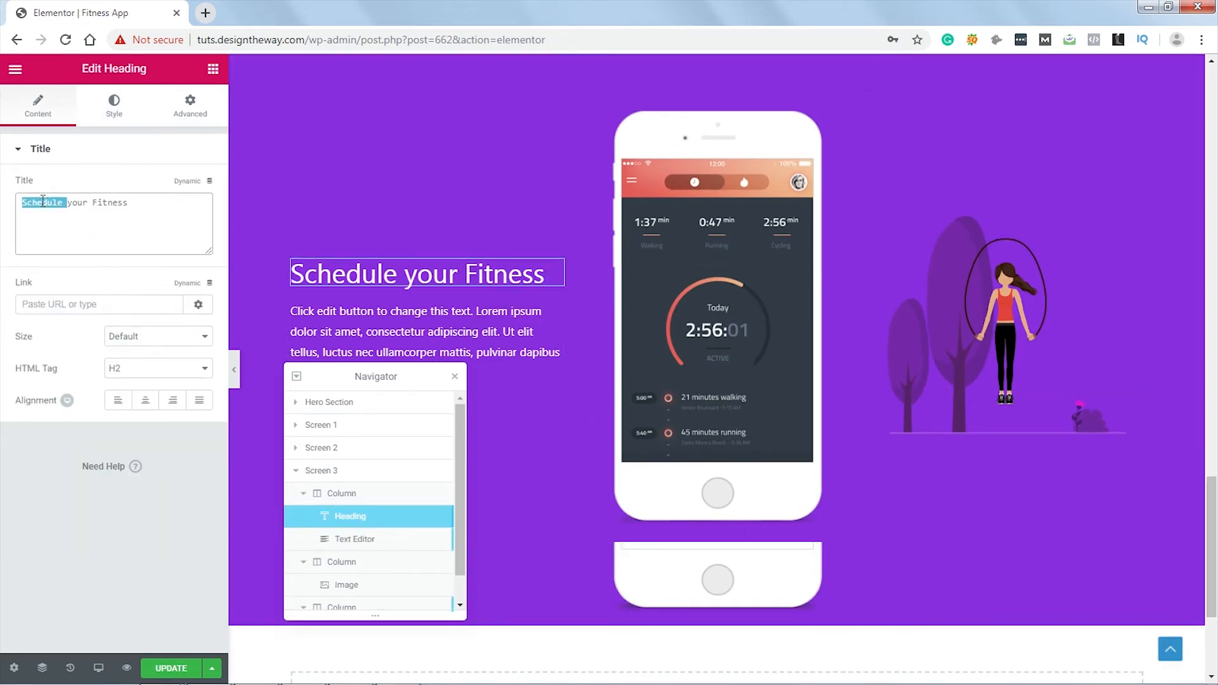
{"action": "type", "text": "Maintain"}
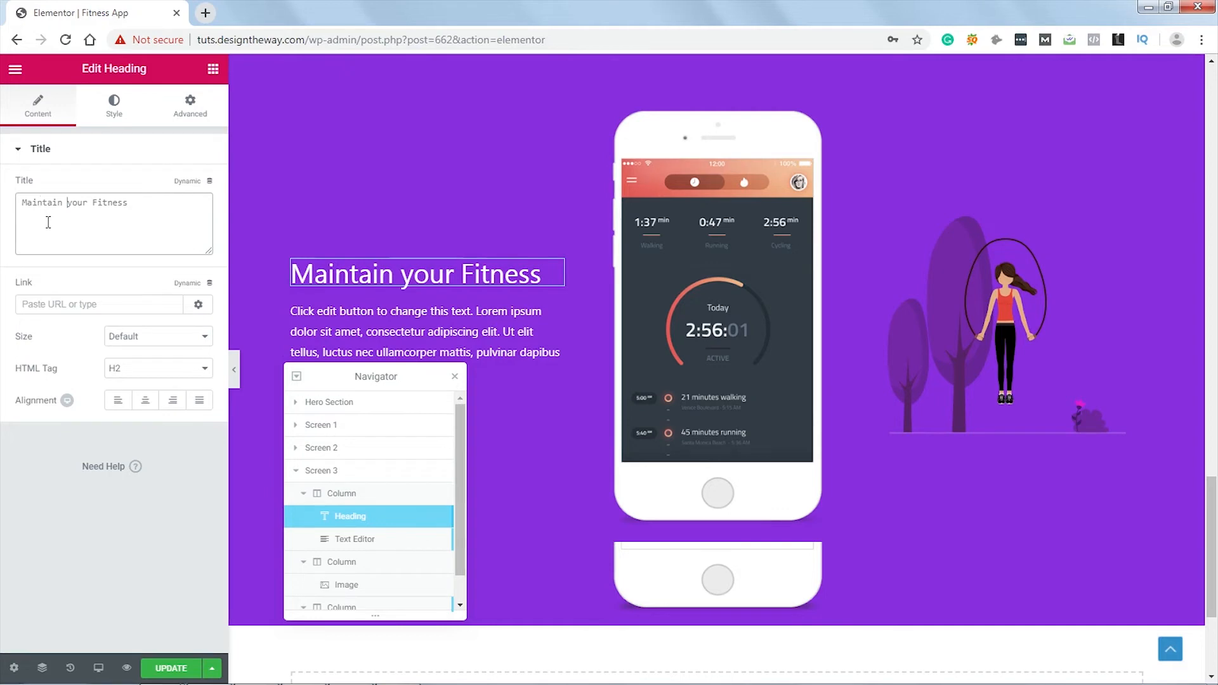
Step: Collapse Screen 3 in the Navigator and add a new single-column section below it
{"action": "mouse_move", "coordinate": [1212, 536]}
{"action": "left_mouse_down"}
{"action": "mouse_move", "coordinate": [1214, 431]}
{"action": "mouse_move", "coordinate": [1215, 518]}
{"action": "left_mouse_up"}
{"action": "scroll", "coordinate": [1154, 515], "scroll_direction": "down", "scroll_amount": 3}
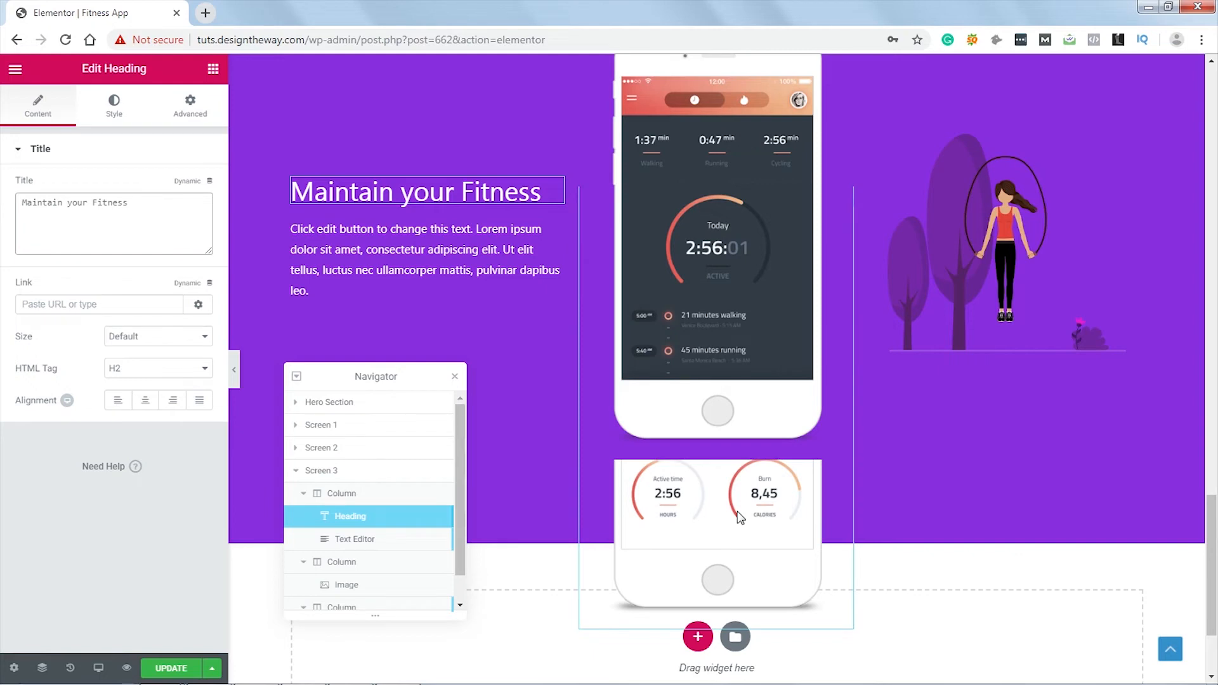
{"action": "left_click", "coordinate": [295, 471]}
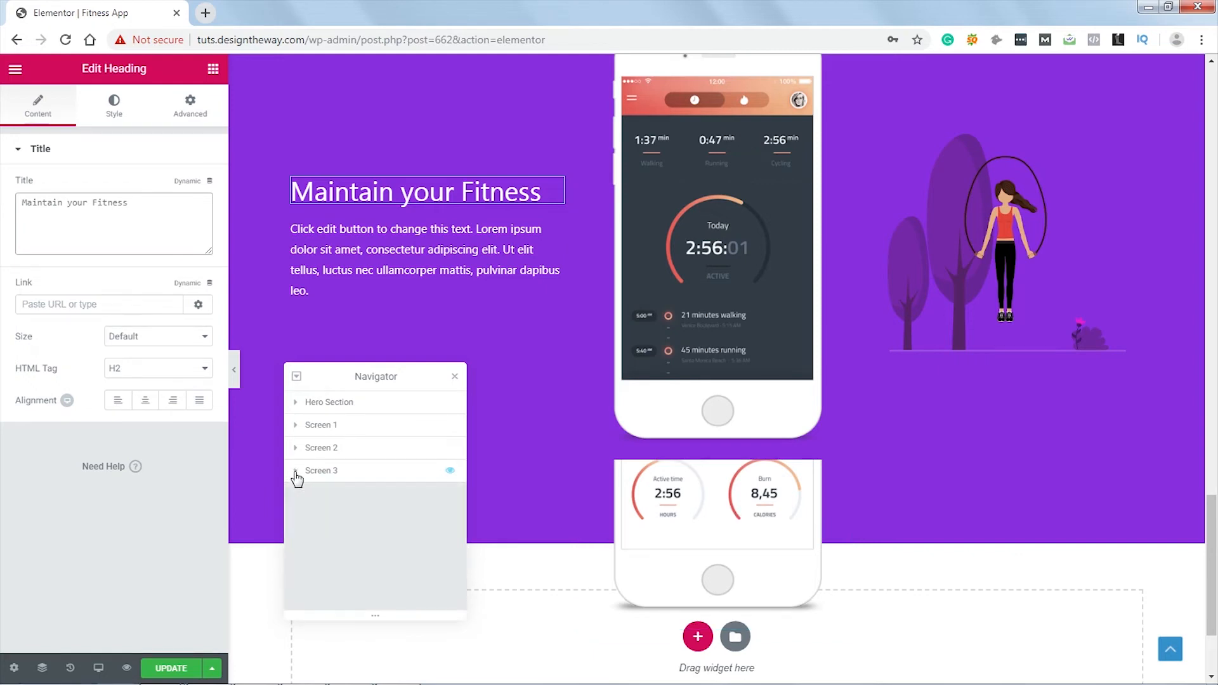
{"action": "left_click", "coordinate": [697, 640]}
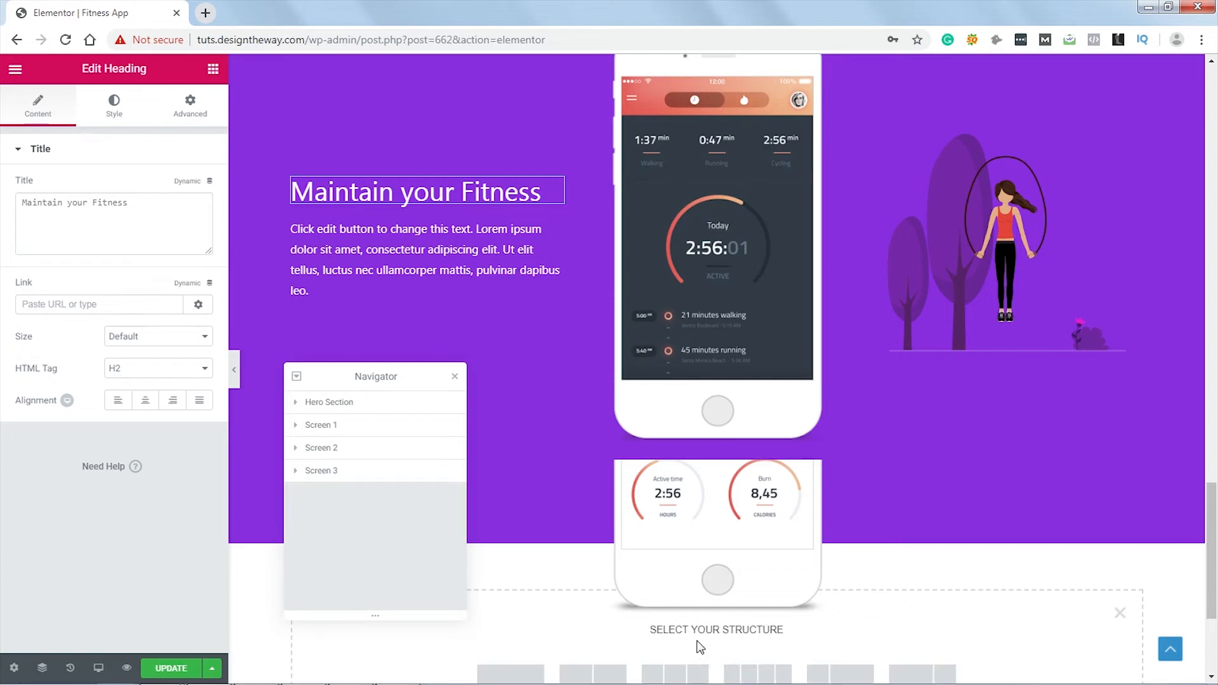
{"action": "left_click", "coordinate": [511, 674]}
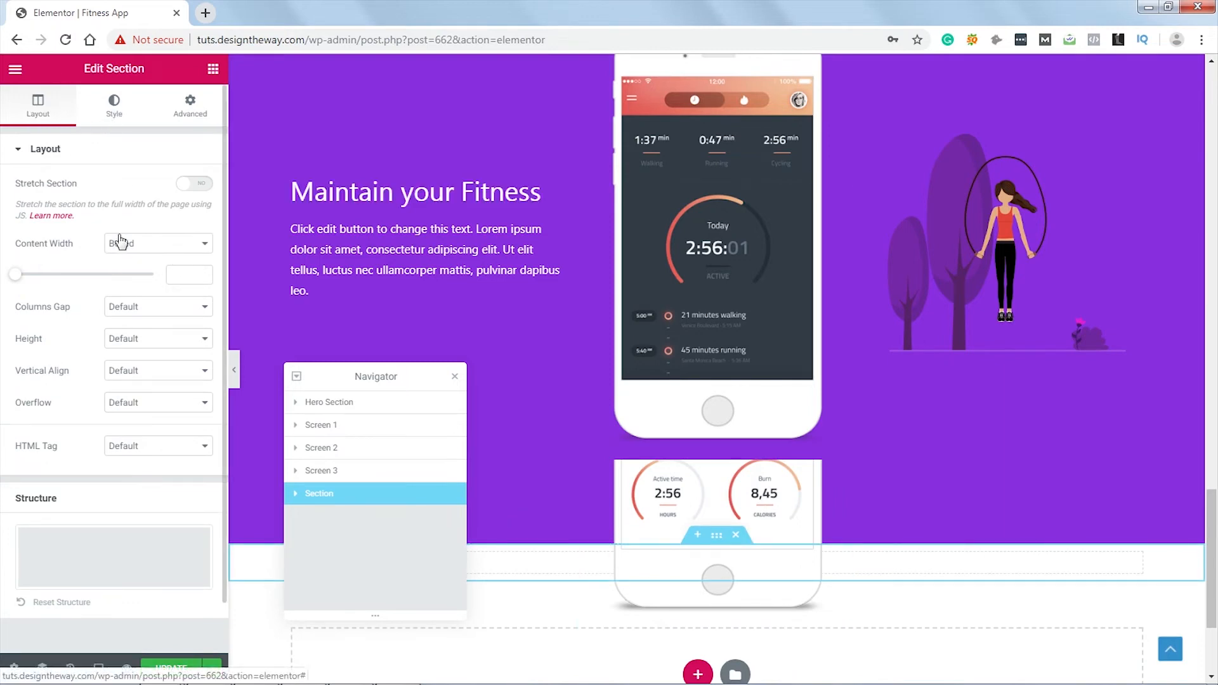
Step: Give the new section below Screen 3 a classic background with the color #8a2fe0
{"action": "left_click", "coordinate": [114, 106]}
{"action": "left_click", "coordinate": [122, 219]}
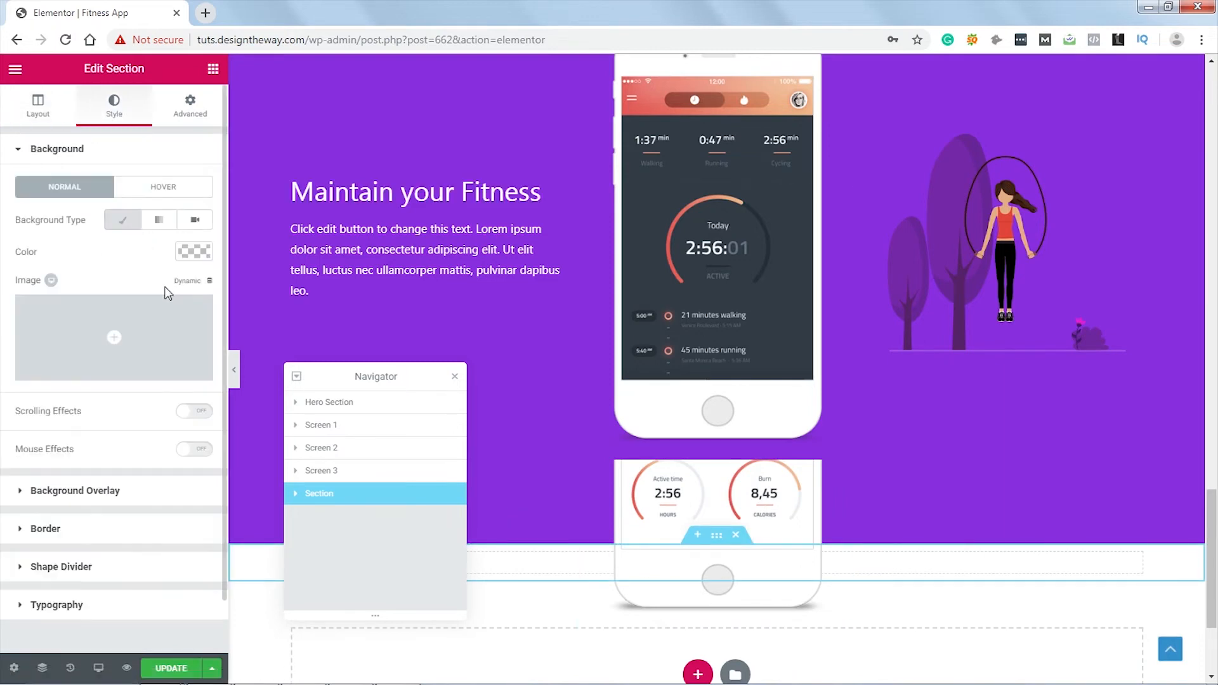
{"action": "left_click", "coordinate": [189, 254]}
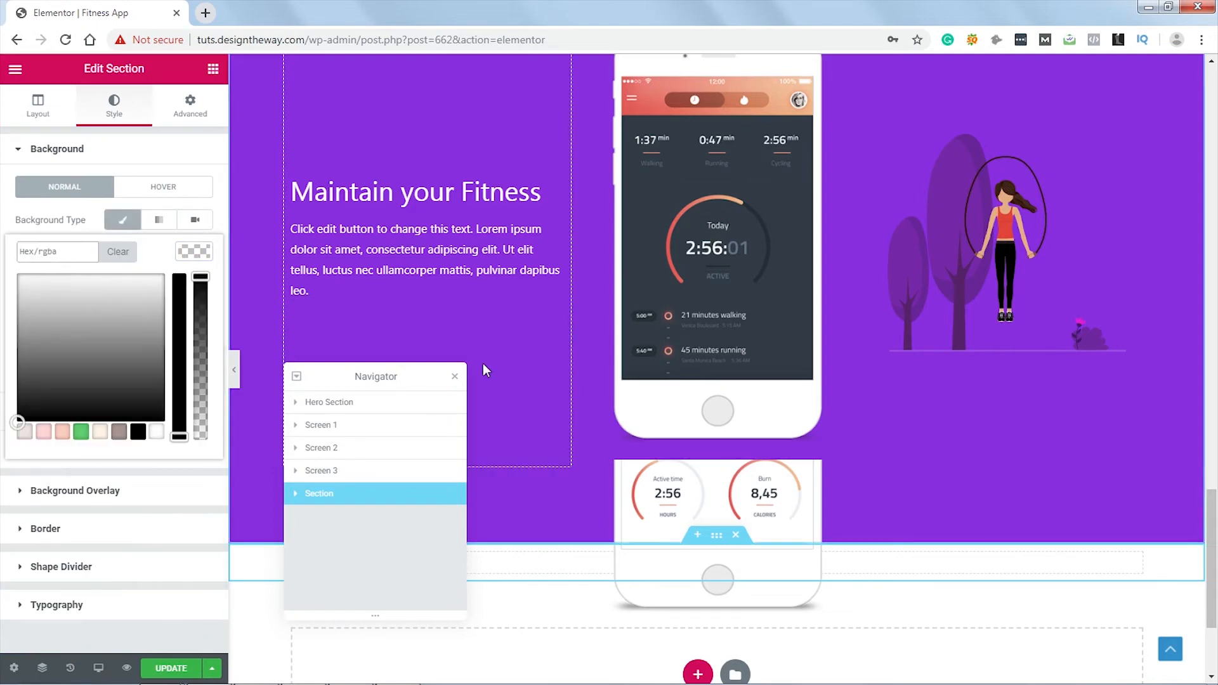
{"action": "type", "text": "#8a2fe0"}
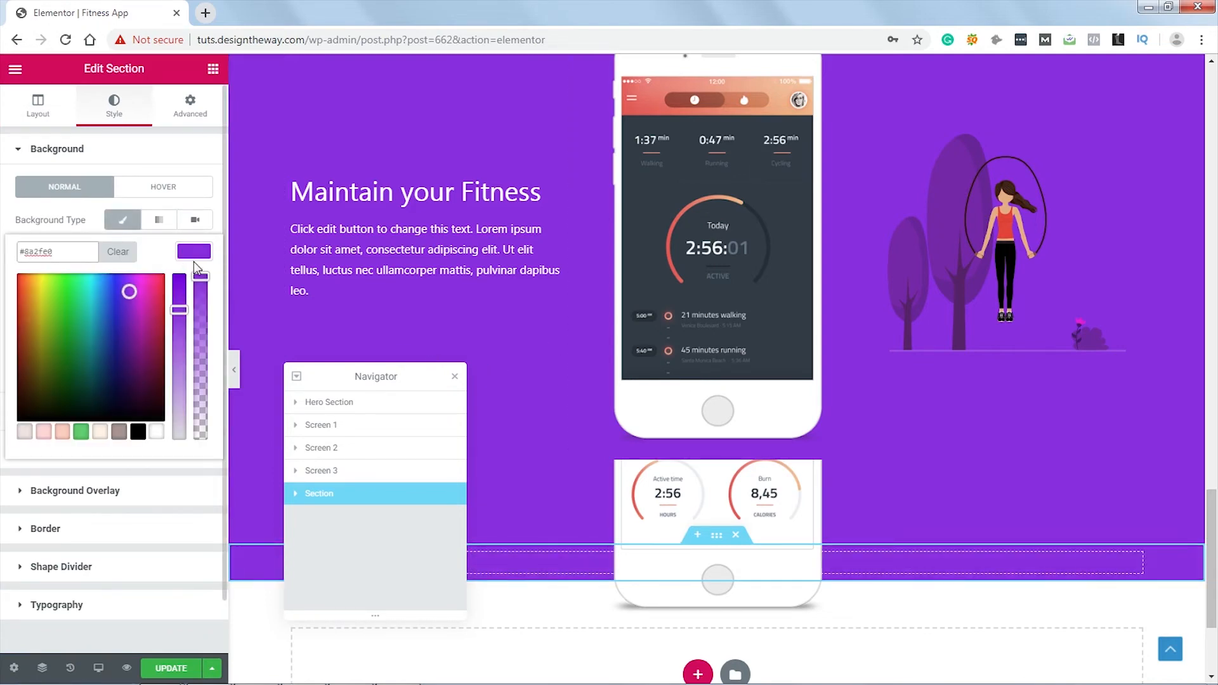
{"action": "left_click", "coordinate": [201, 254]}
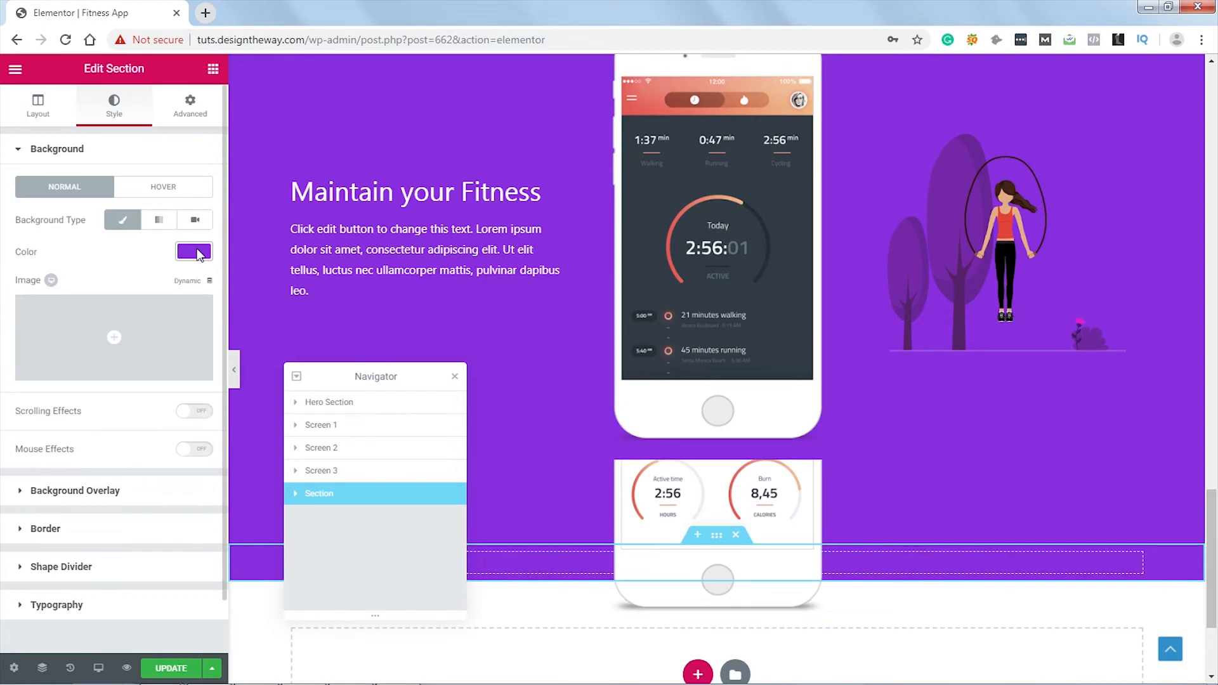
Step: Set the new section's height to Min Height with a minimum of 200 px
{"action": "left_click", "coordinate": [38, 106]}
{"action": "left_click", "coordinate": [168, 343]}
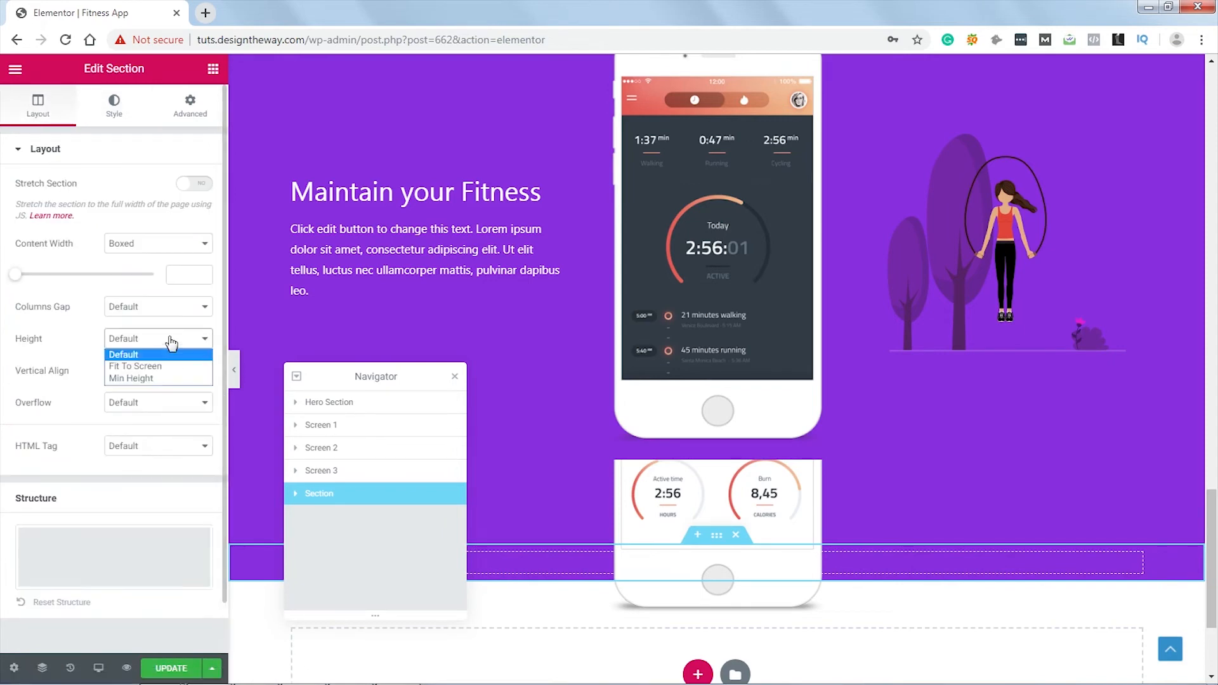
{"action": "left_click", "coordinate": [159, 379]}
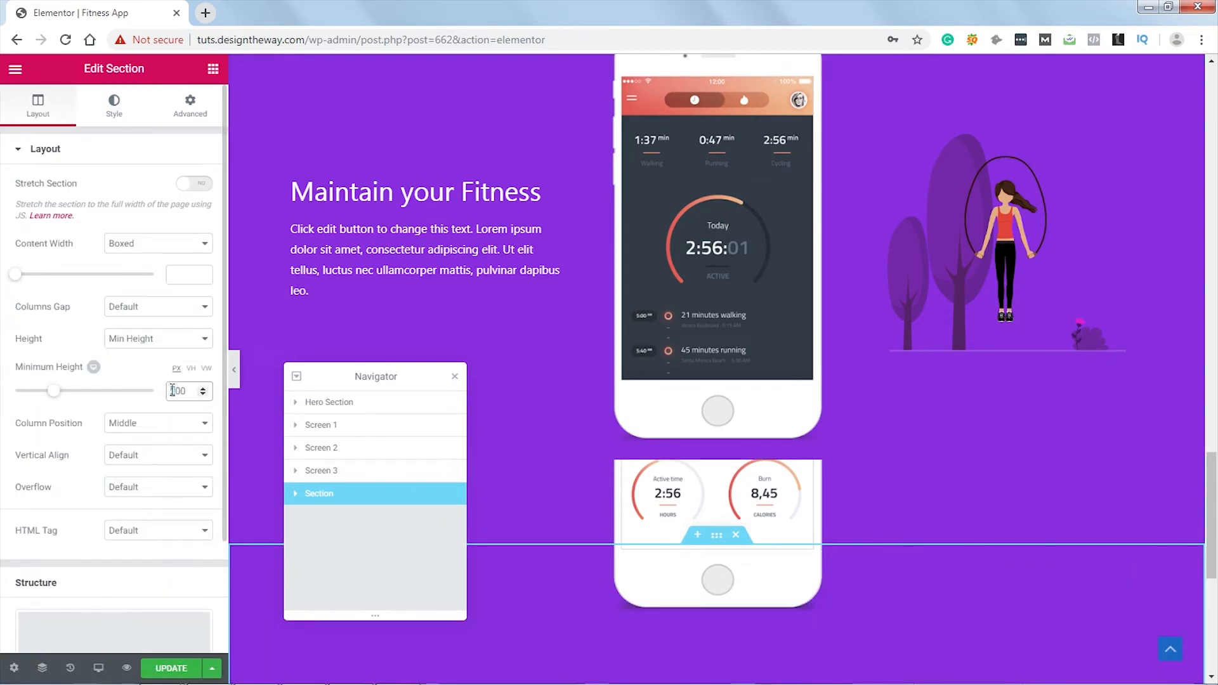
{"action": "type", "text": "2"}
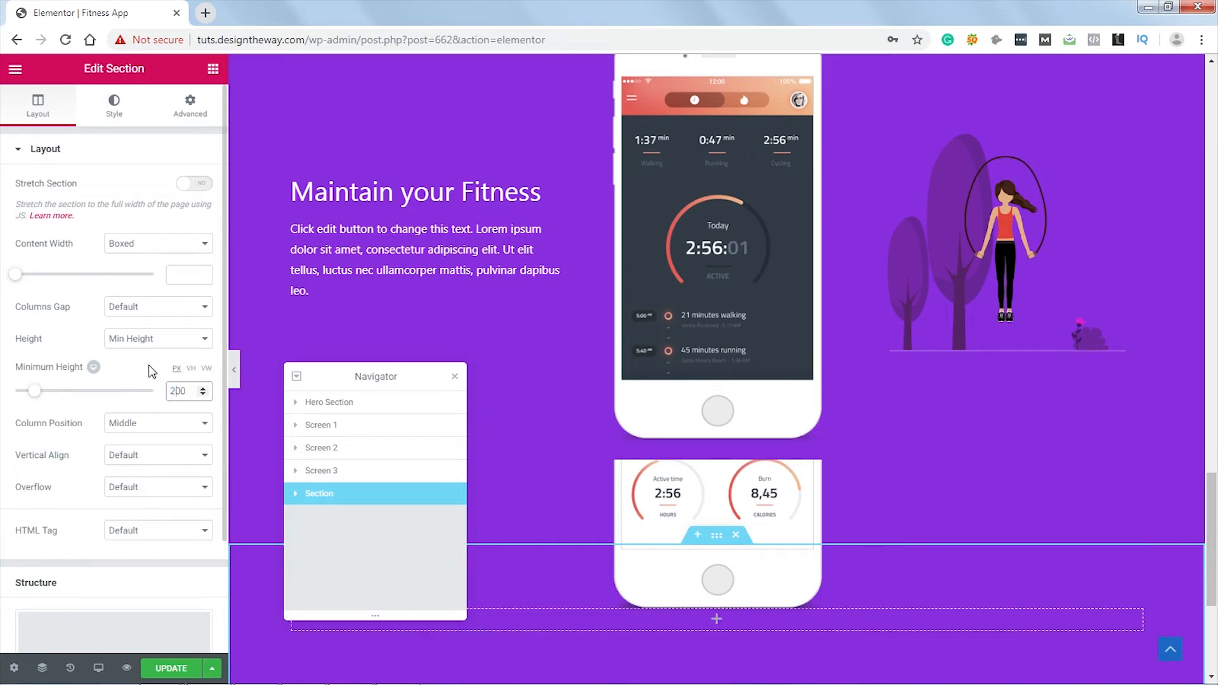
Step: Set the new section's Z-Index to 25 and, with the margins unlinked, its top margin to -115 px
{"action": "left_click", "coordinate": [192, 113]}
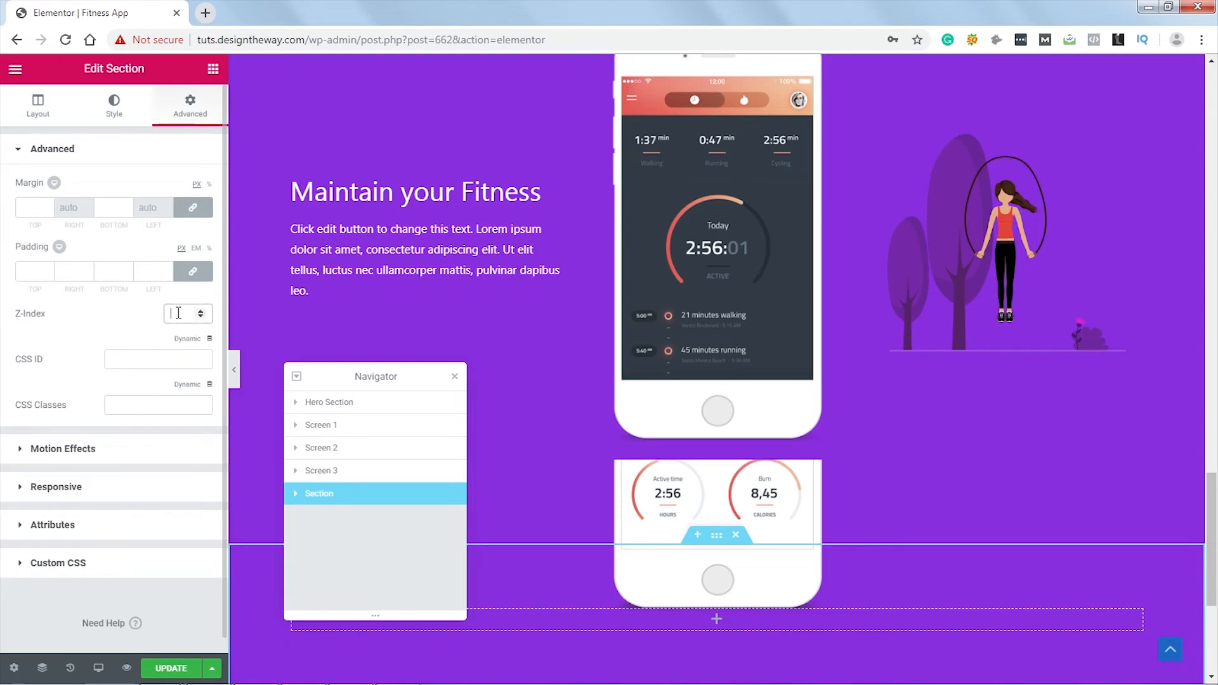
{"action": "type", "text": "25"}
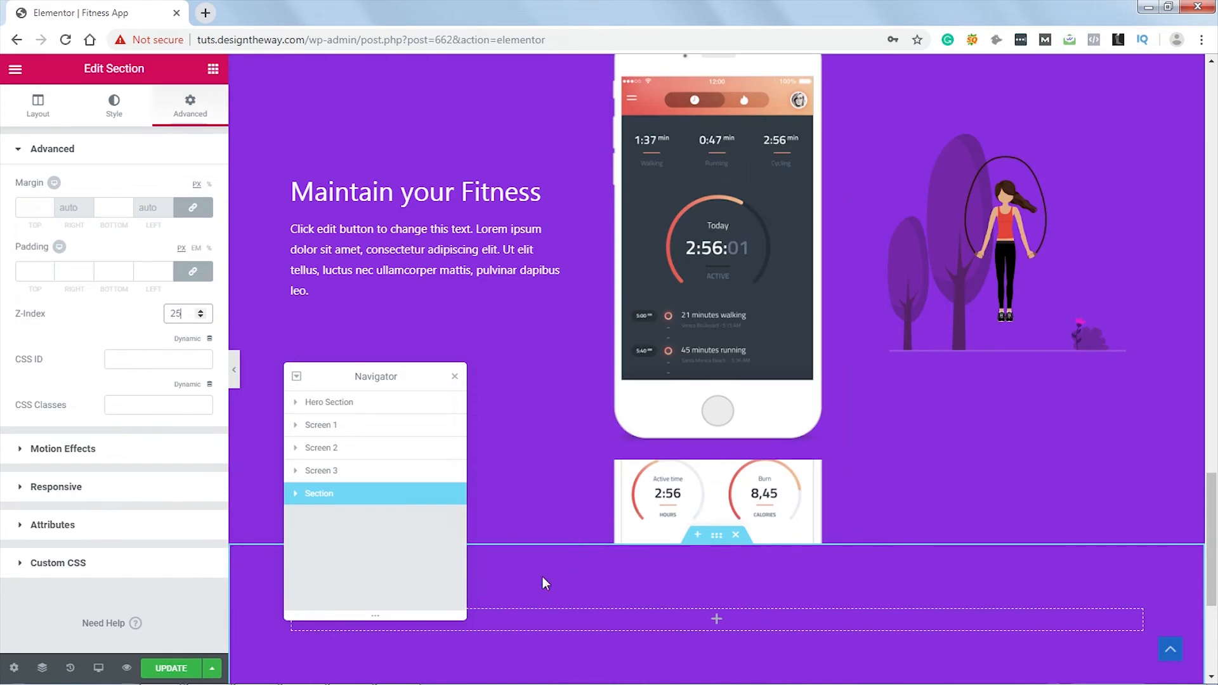
{"action": "left_click", "coordinate": [193, 207]}
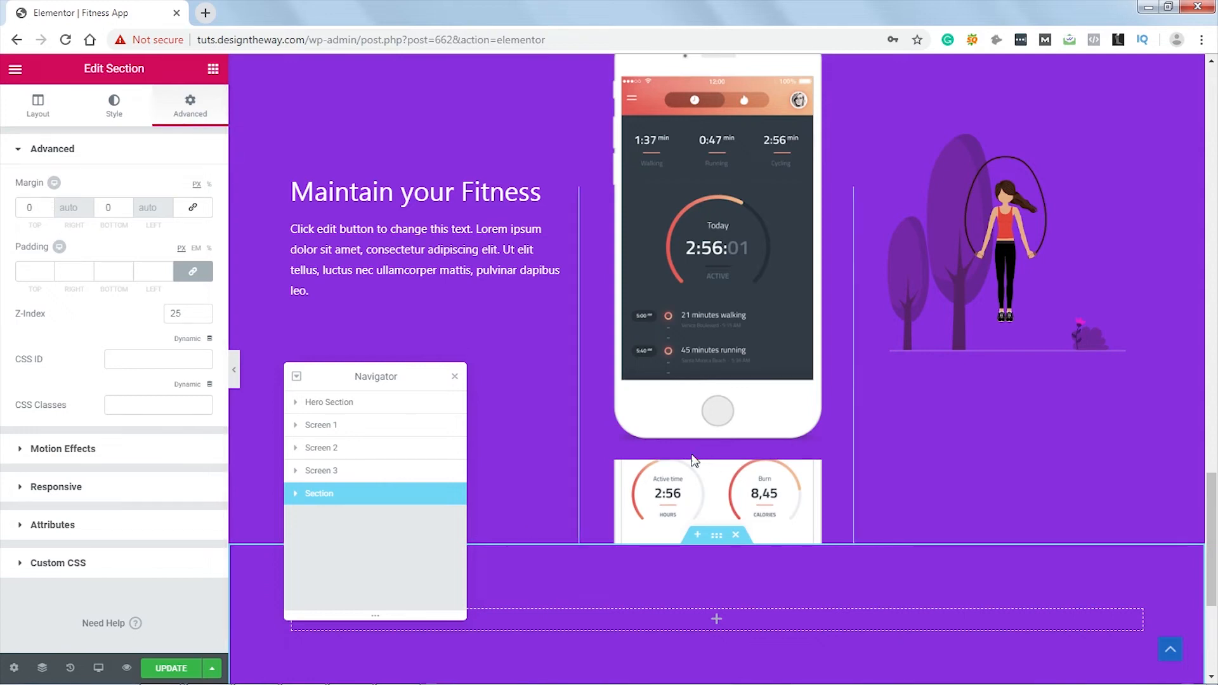
{"action": "left_click_drag", "start_coordinate": [49, 213], "coordinate": [49, 215]}
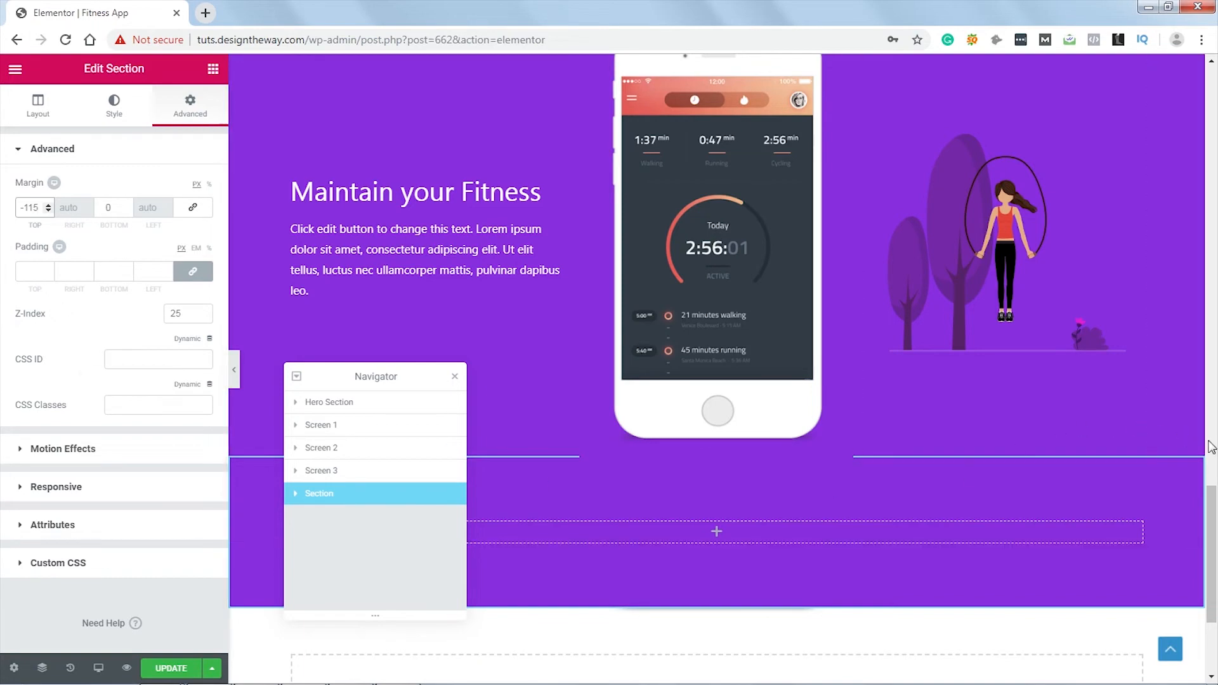
Step: Update the page and preview it in the browser down to the footer
{"action": "scroll", "coordinate": [1212, 446], "scroll_direction": "up", "scroll_amount": 15}
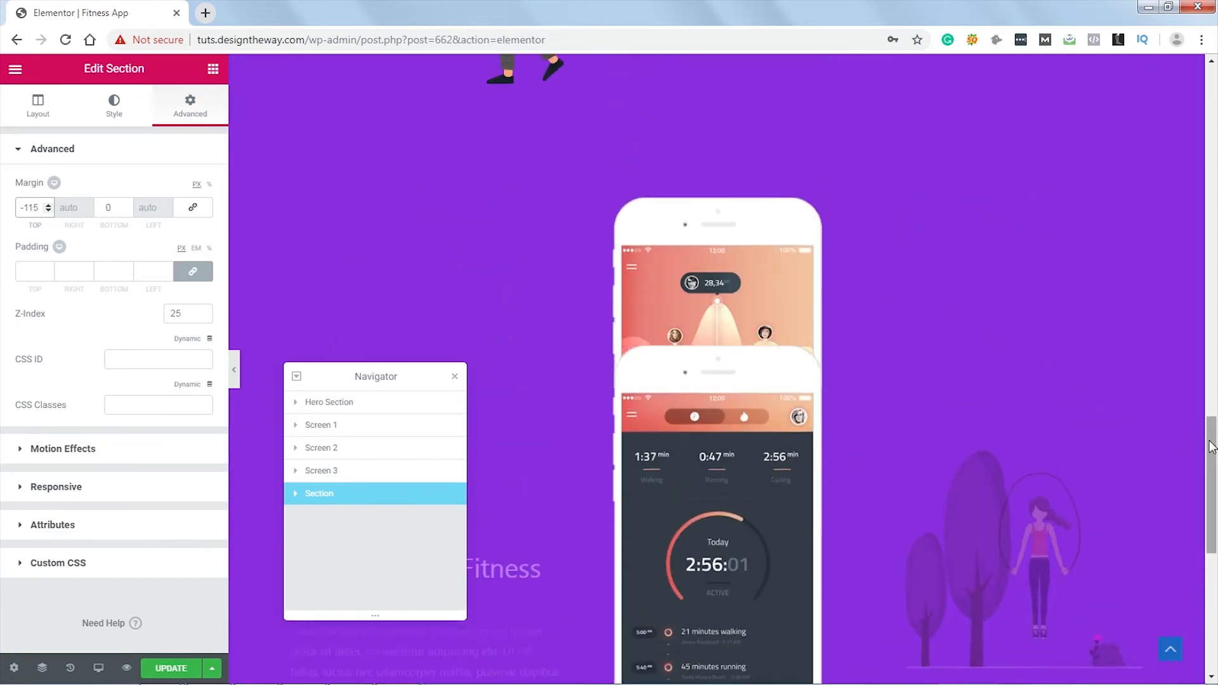
{"action": "scroll", "coordinate": [1212, 446], "scroll_direction": "up", "scroll_amount": 6}
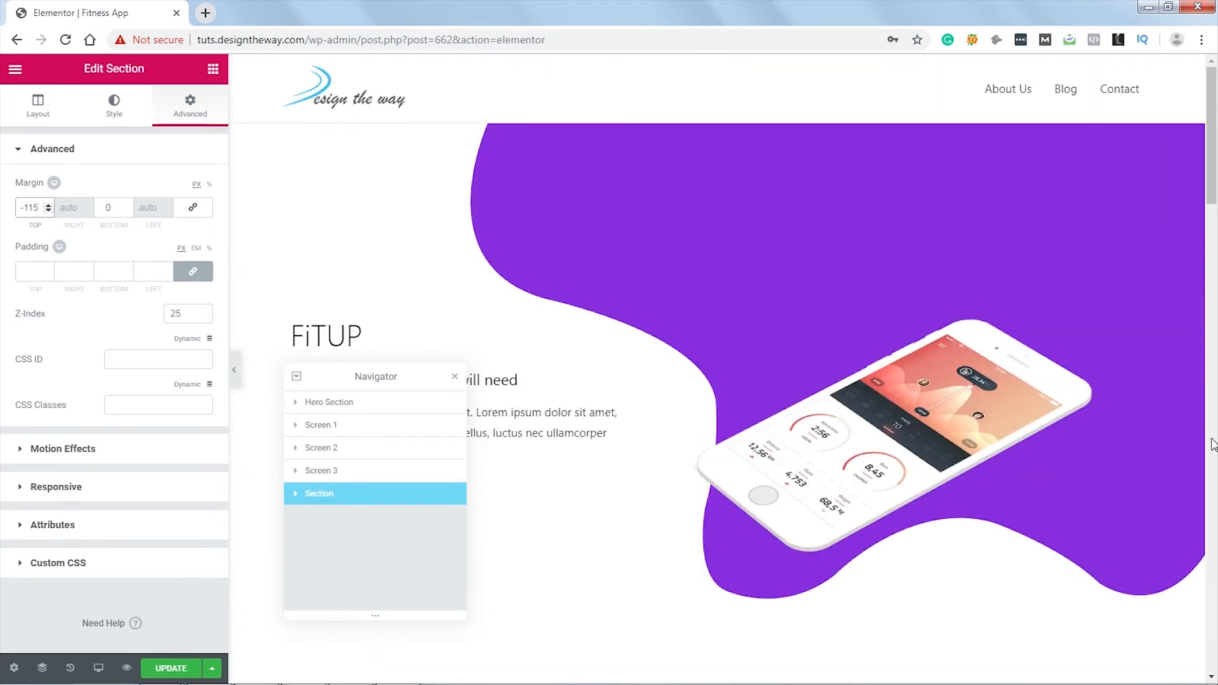
{"action": "scroll", "coordinate": [1213, 446], "scroll_direction": "down", "scroll_amount": 10}
{"action": "scroll", "coordinate": [1211, 444], "scroll_direction": "down", "scroll_amount": 5}
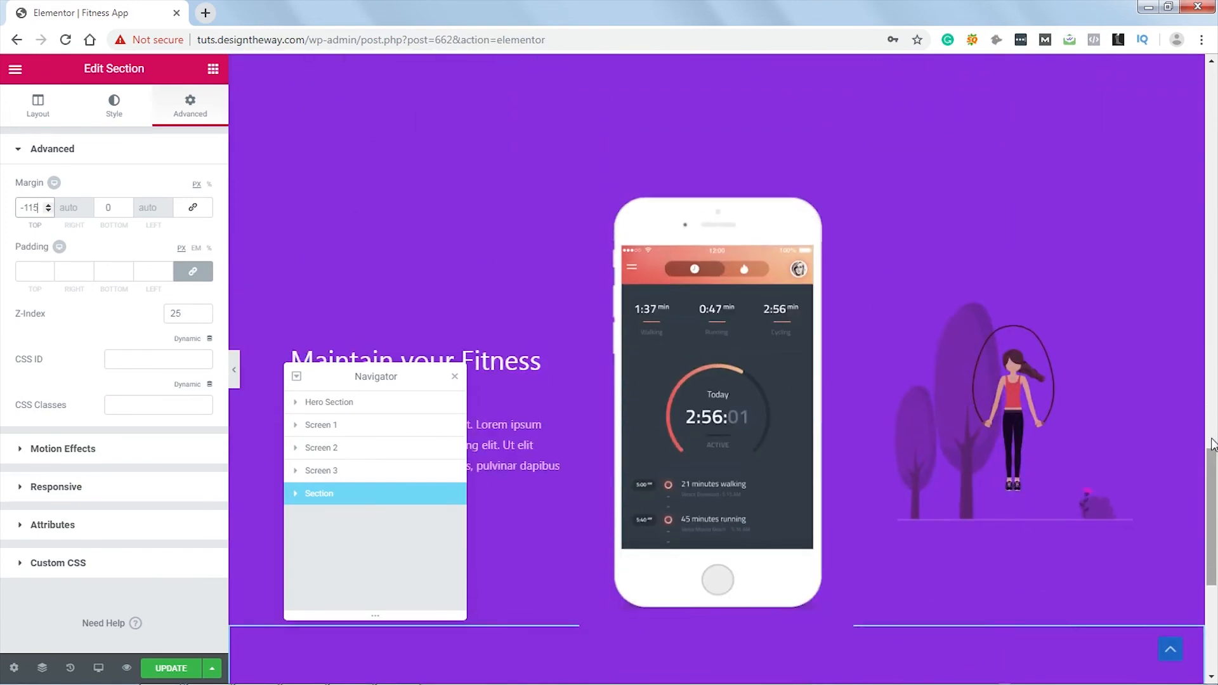
{"action": "left_click", "coordinate": [175, 669]}
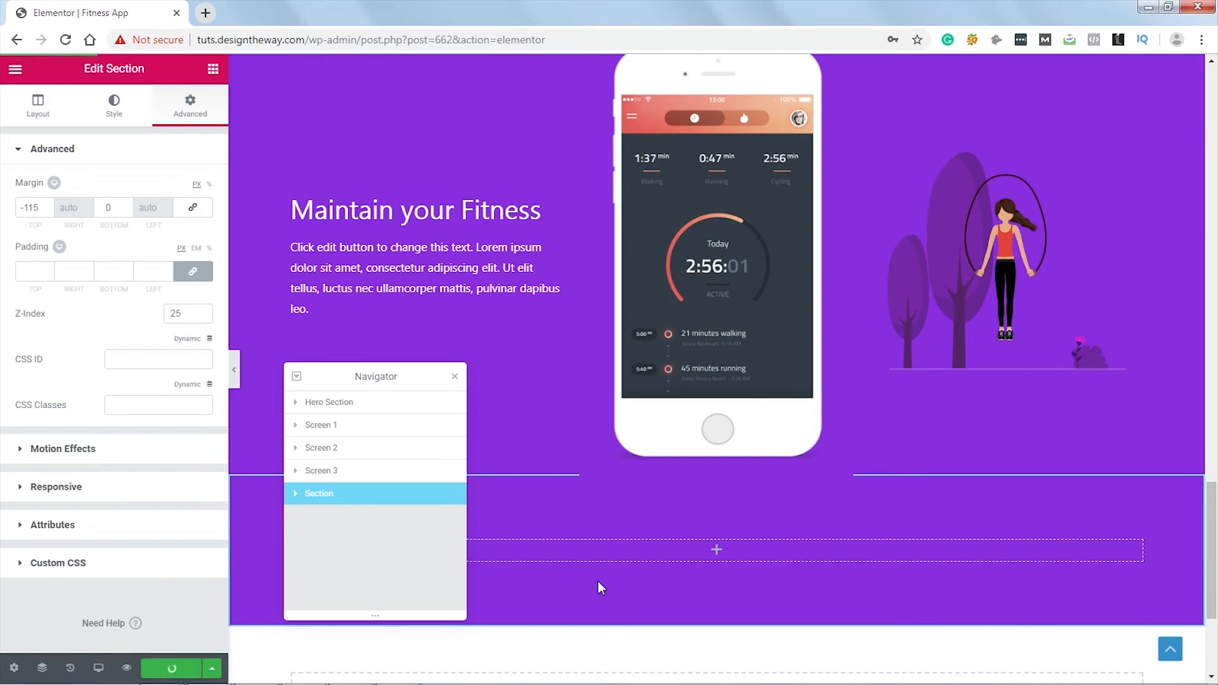
{"action": "left_click", "coordinate": [127, 669]}
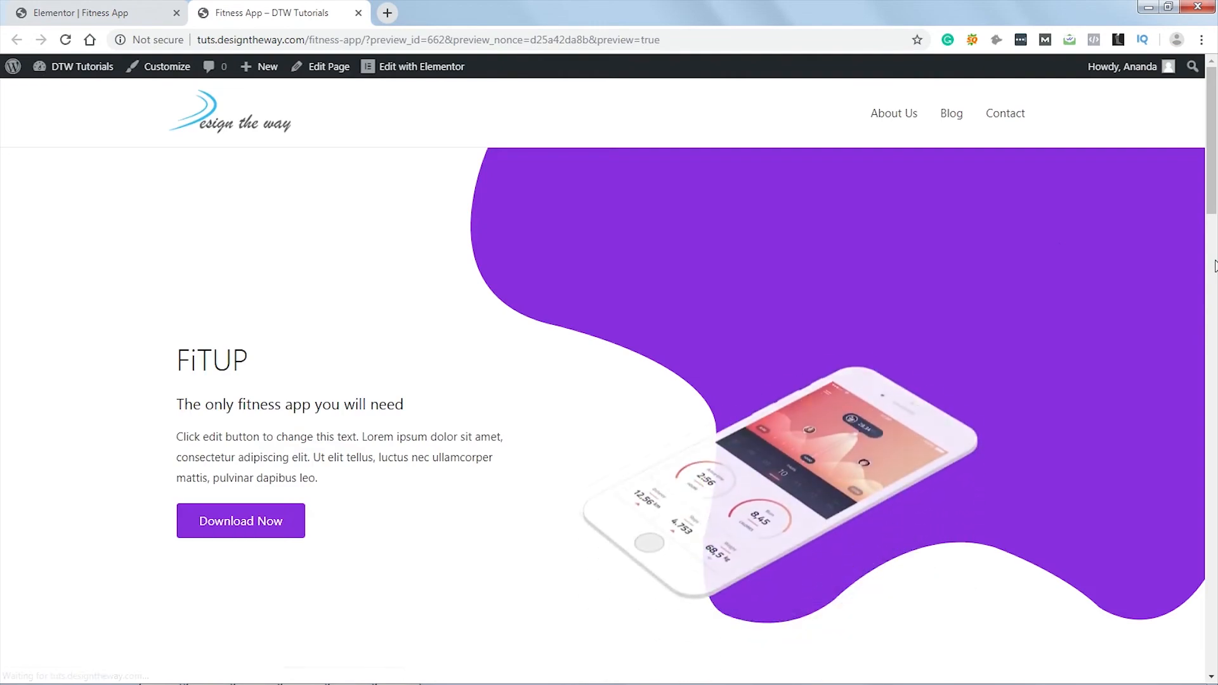
{"action": "left_click_drag", "start_coordinate": [1212, 130], "coordinate": [1200, 583]}
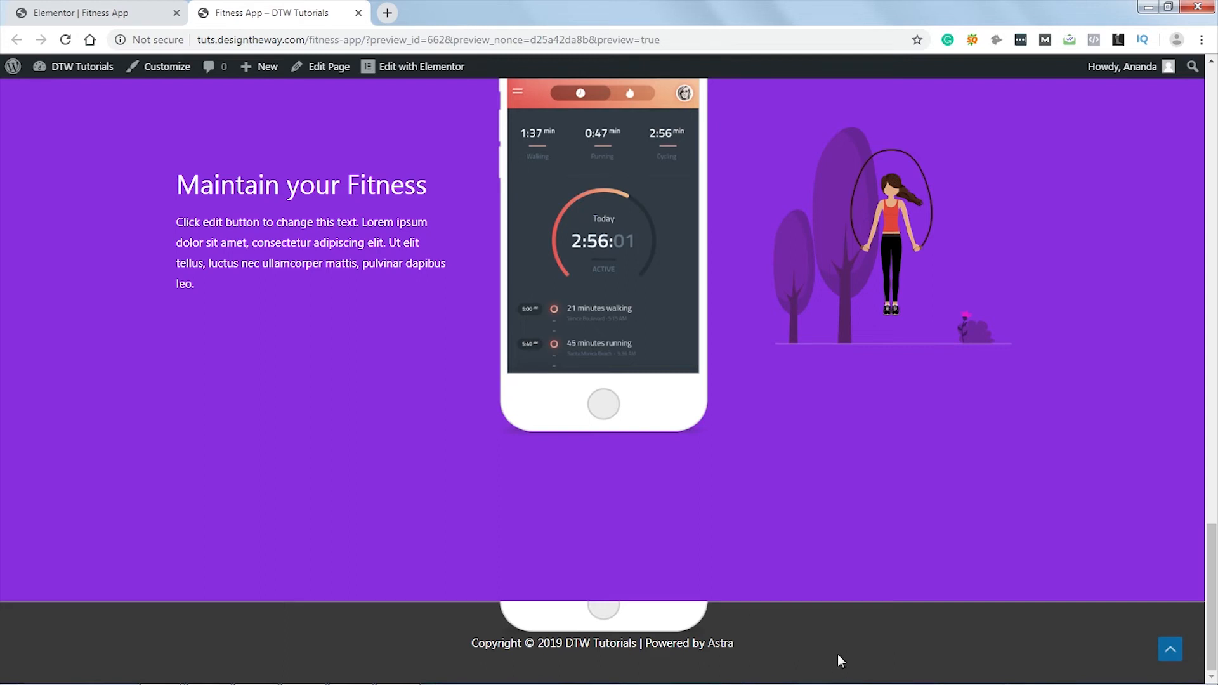
Step: Inspect the page footer's HTML for the class name of the footer element
{"action": "key", "text": "ctrl+shift+i"}
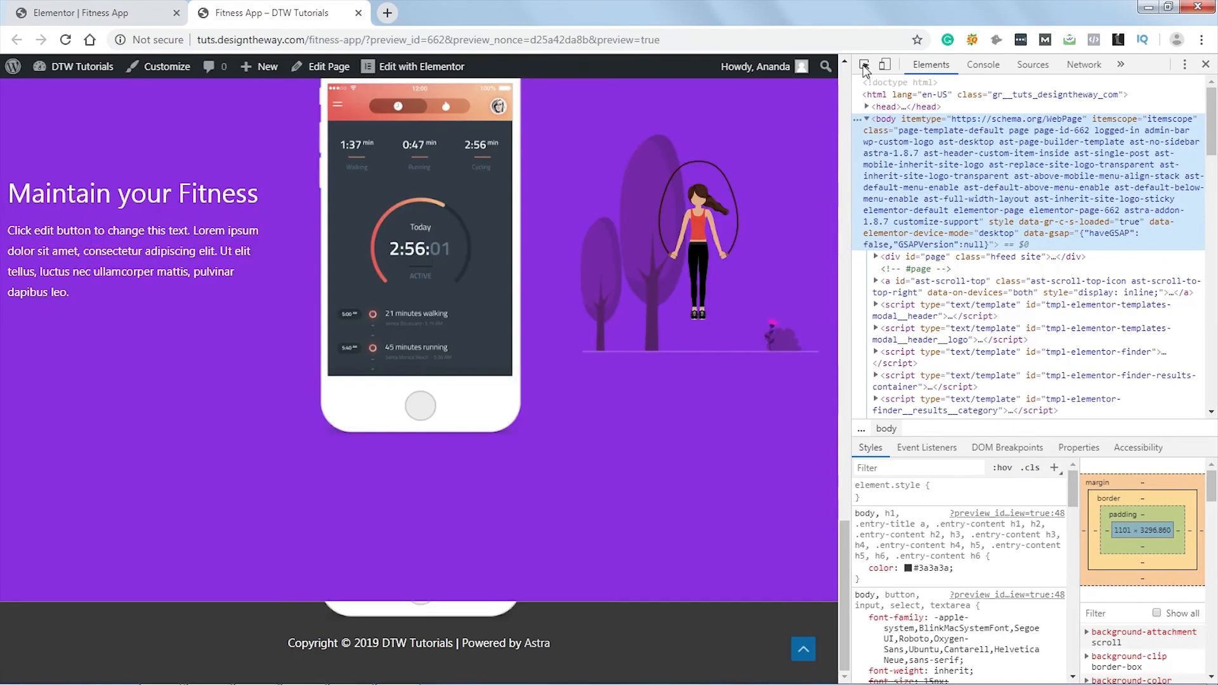
{"action": "left_click", "coordinate": [864, 66]}
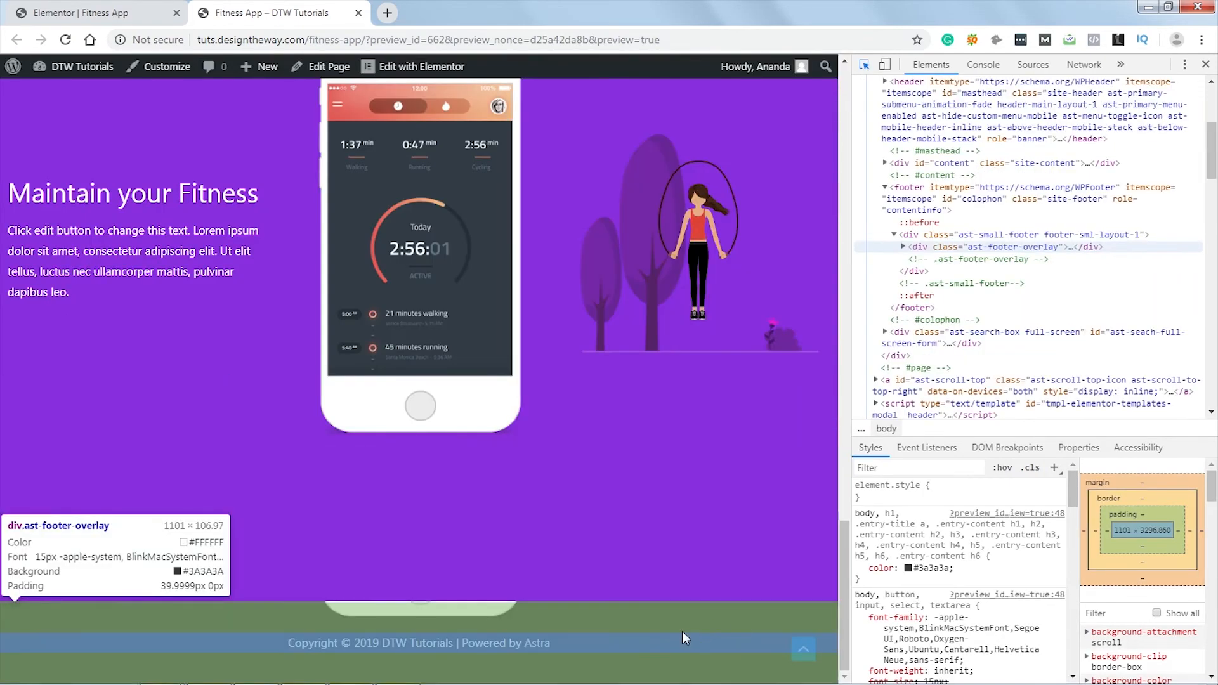
{"action": "left_click", "coordinate": [680, 631]}
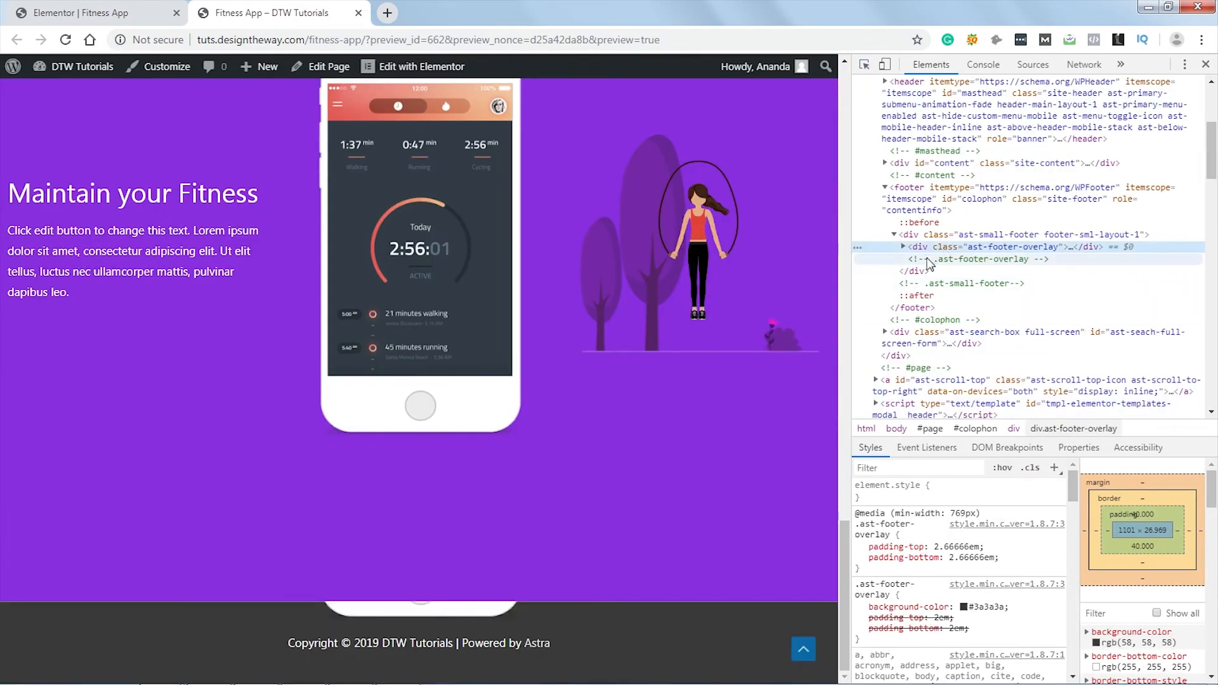
{"action": "left_click", "coordinate": [906, 194]}
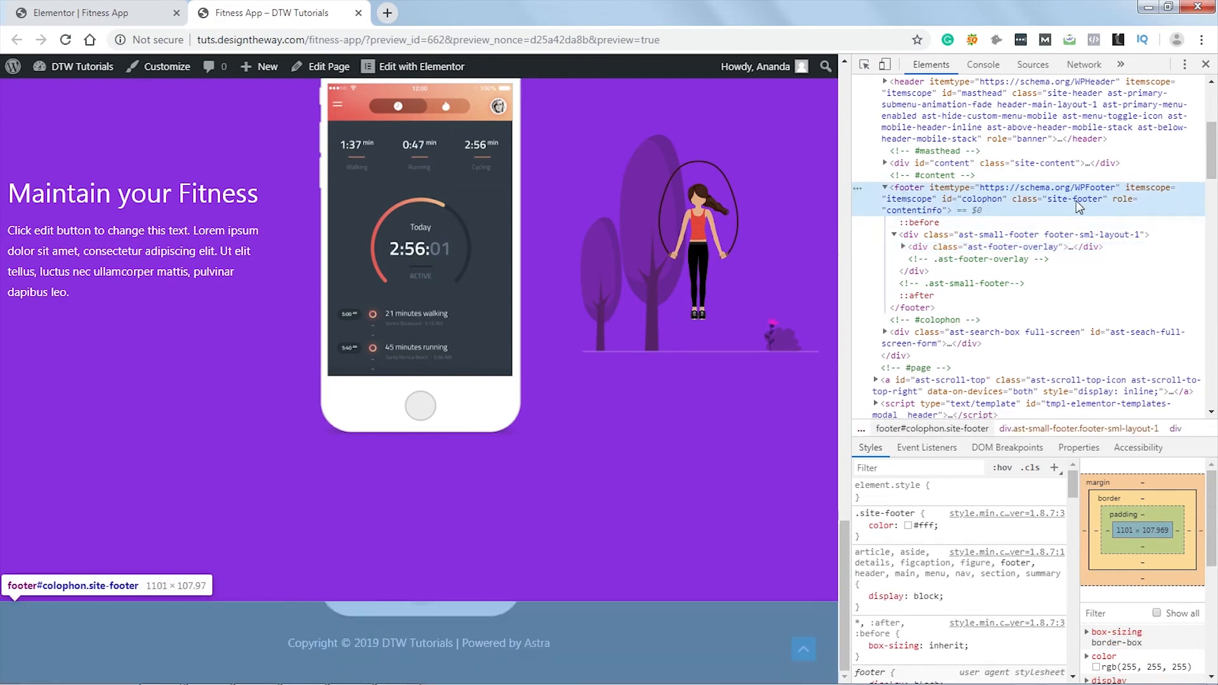
{"action": "double_click", "coordinate": [1077, 201]}
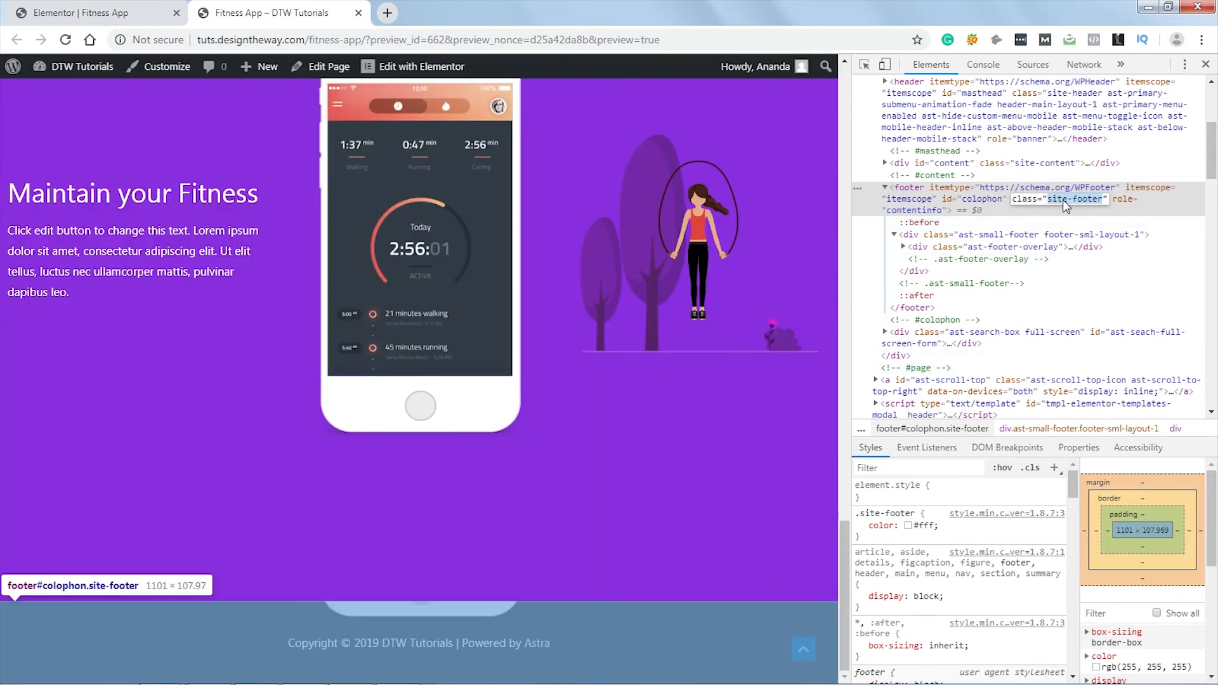
{"action": "left_click", "coordinate": [1205, 65]}
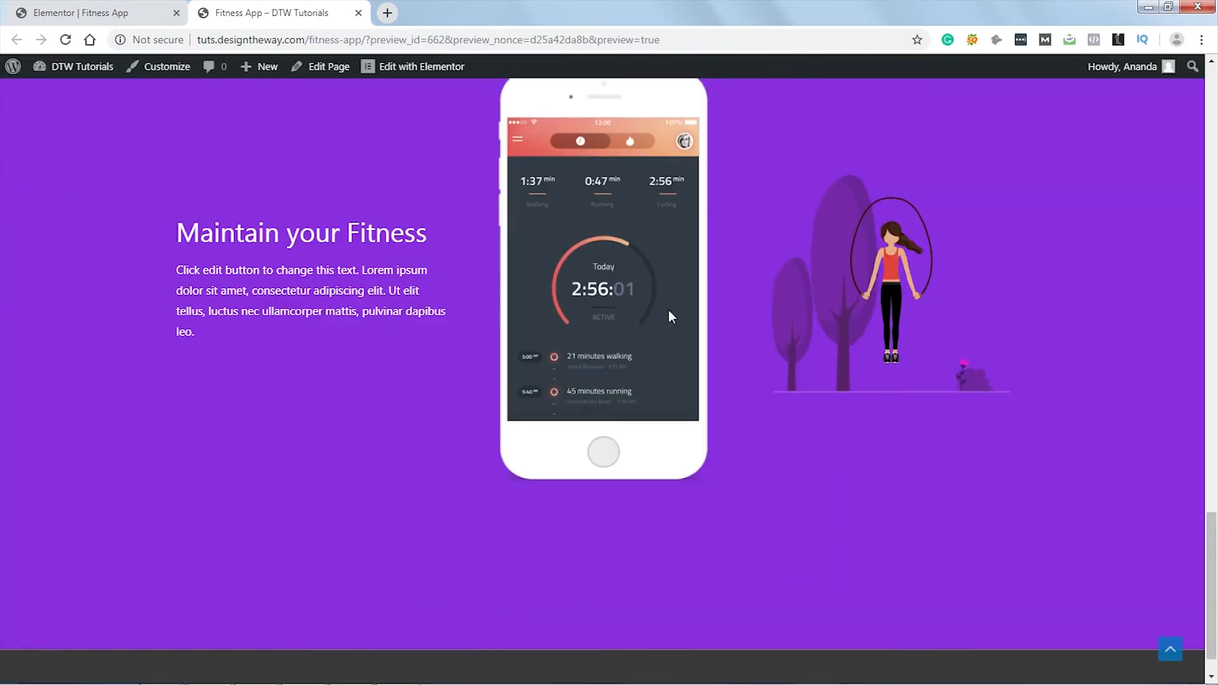
Step: Open the theme customizer's Additional CSS and add a .site-footer rule with position:relative
{"action": "left_click", "coordinate": [166, 71]}
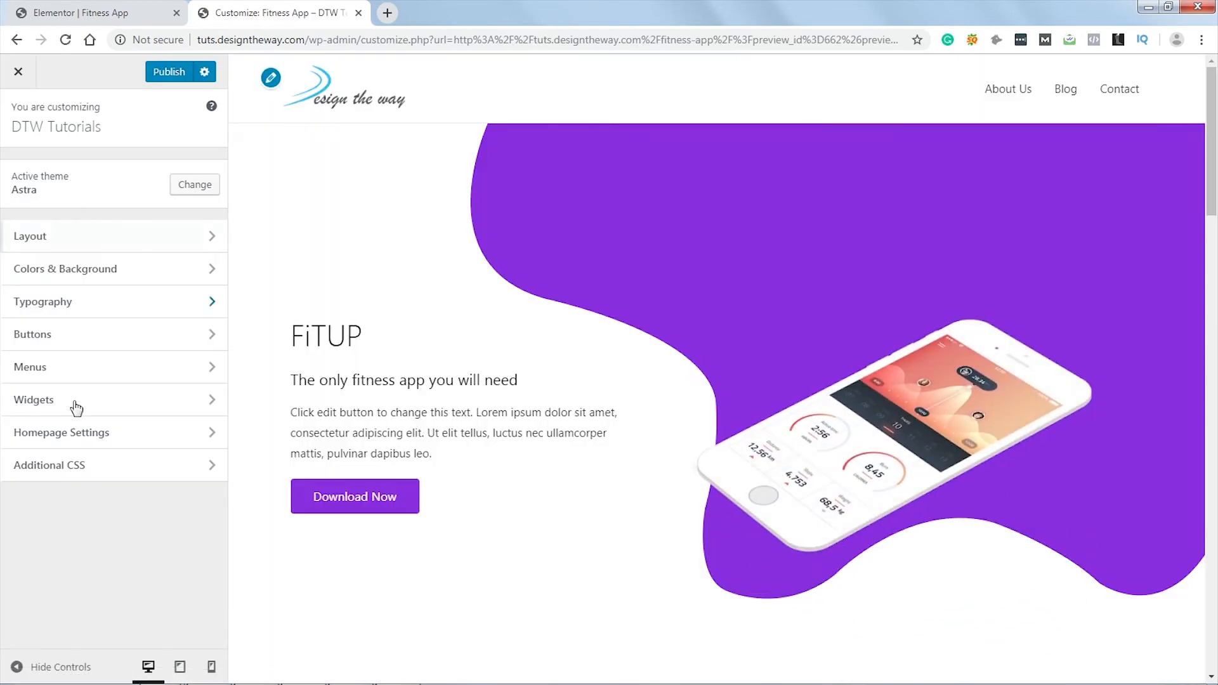
{"action": "left_click", "coordinate": [89, 479]}
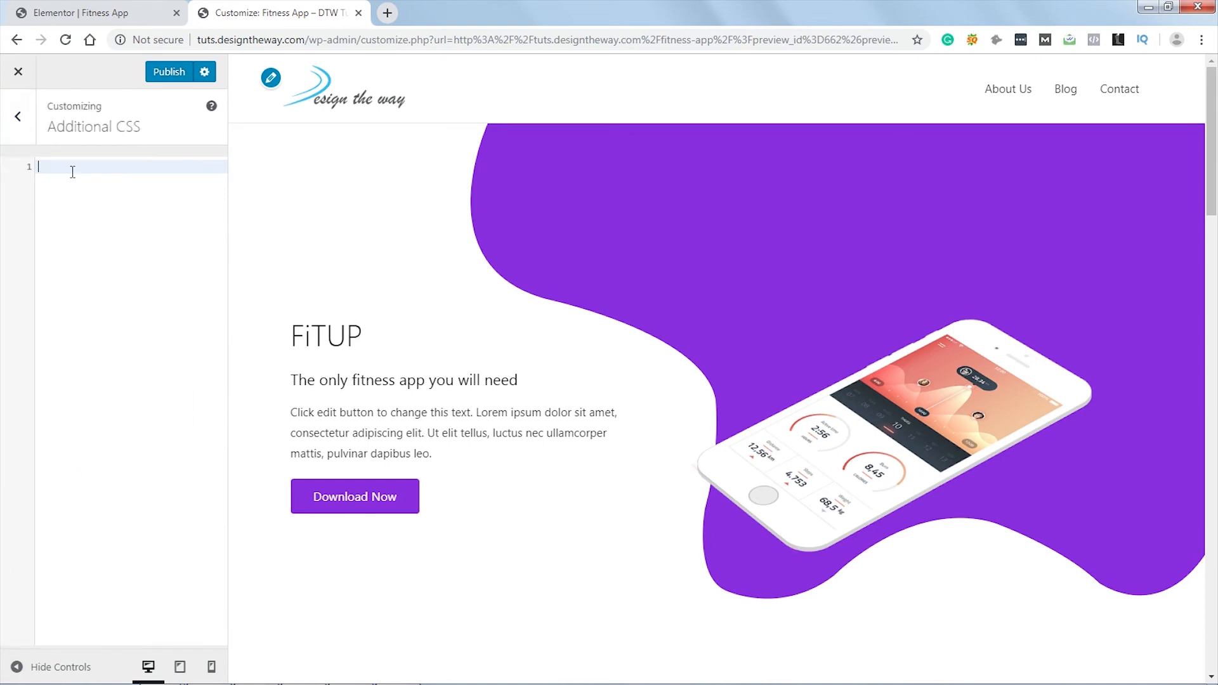
{"action": "type", "text": ".site-footer{"}
{"action": "key", "text": "Return"}
{"action": "type", "text": "pos"}
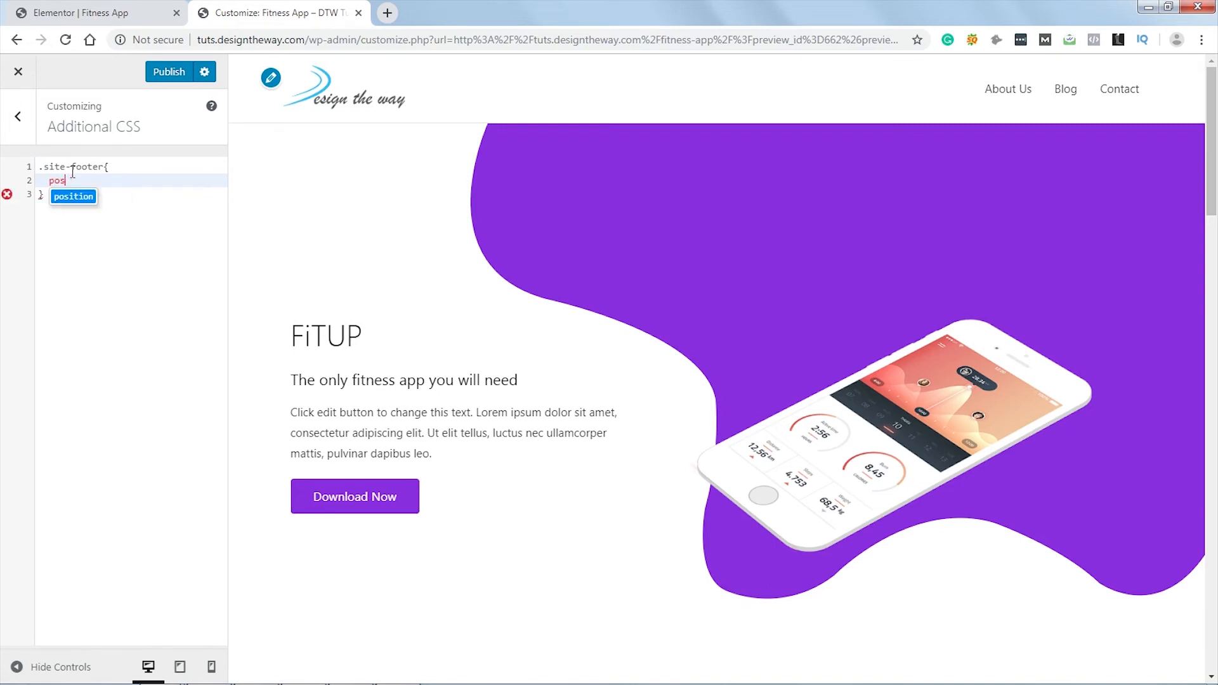
{"action": "key", "text": "Return"}
{"action": "type", "text": ":"}
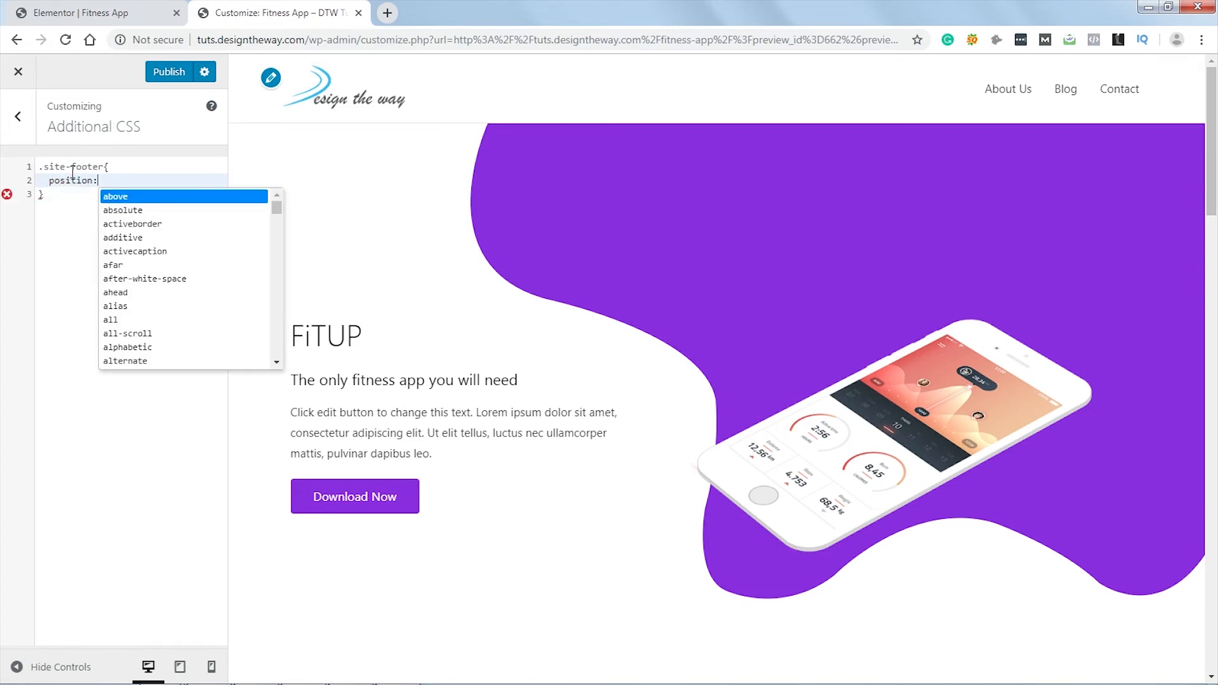
{"action": "type", "text": "rel"}
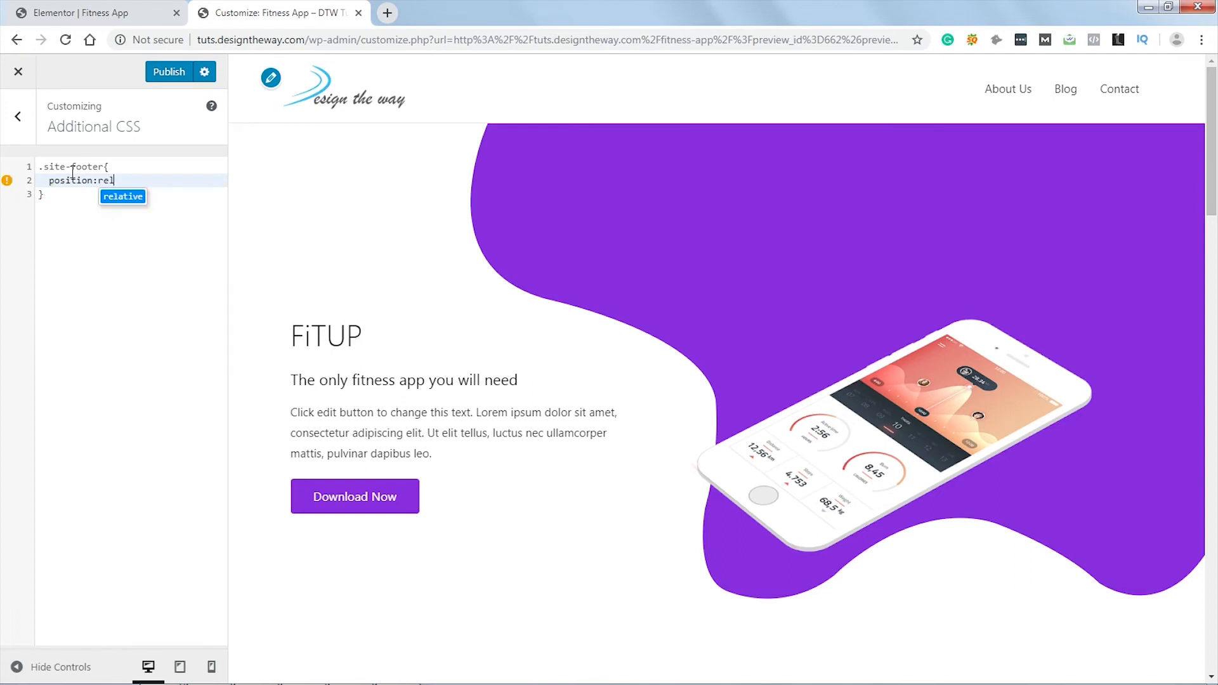
{"action": "key", "text": "Return"}
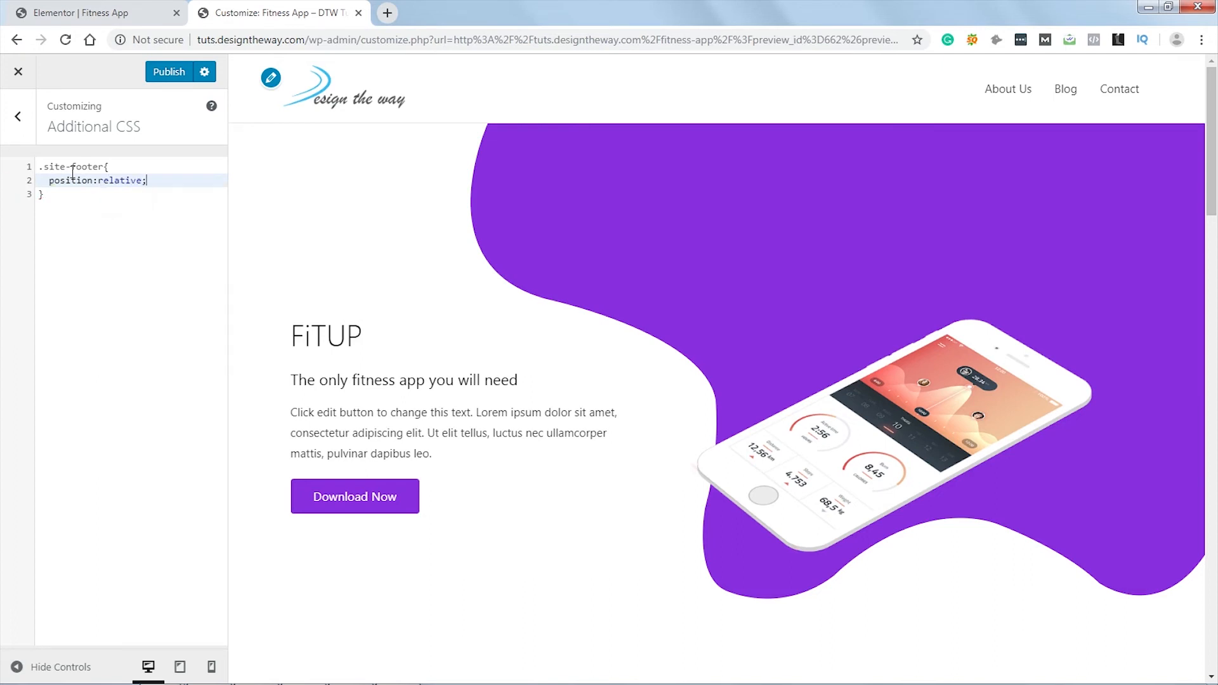
Step: Add z-index:50 to the .site-footer rule
{"action": "key", "text": "Return"}
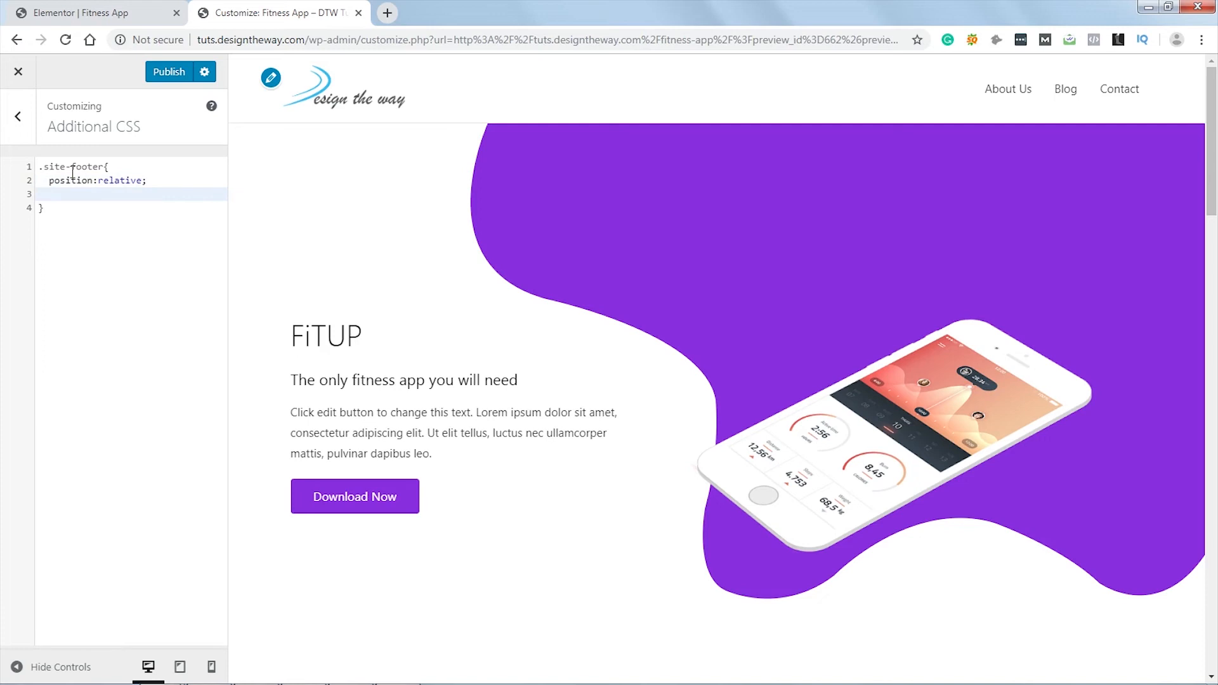
{"action": "type", "text": "z-"}
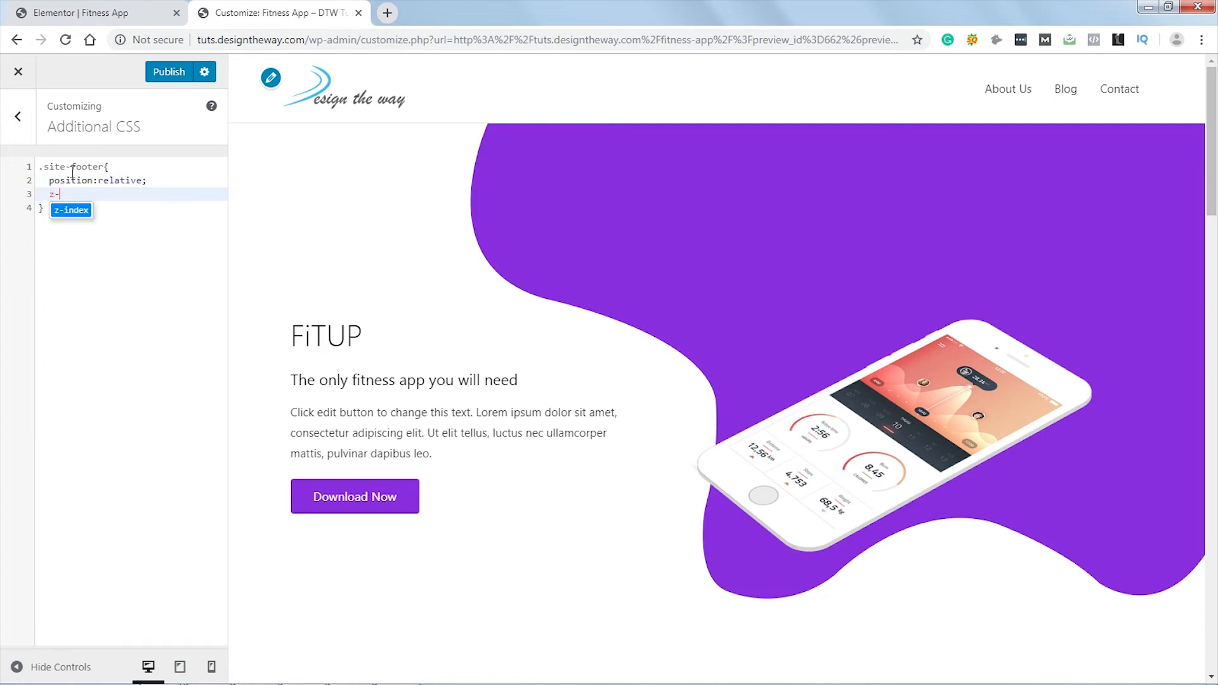
{"action": "key", "text": "Return"}
{"action": "type", "text": ":"}
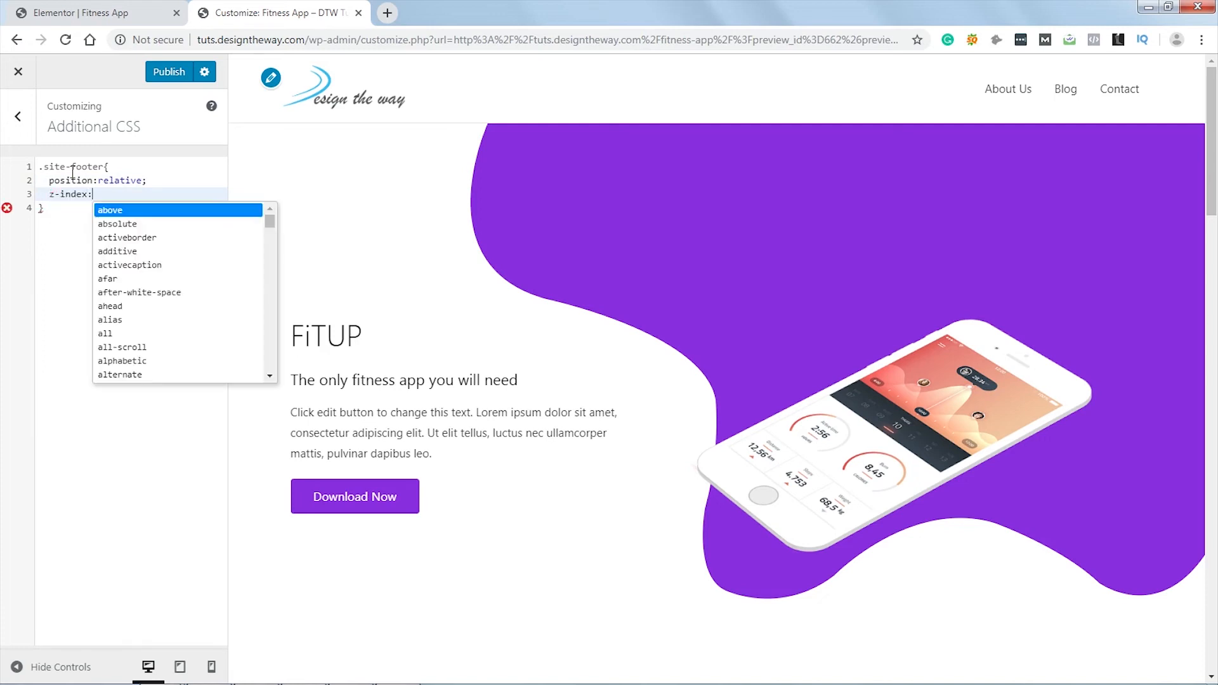
{"action": "type", "text": "50;"}
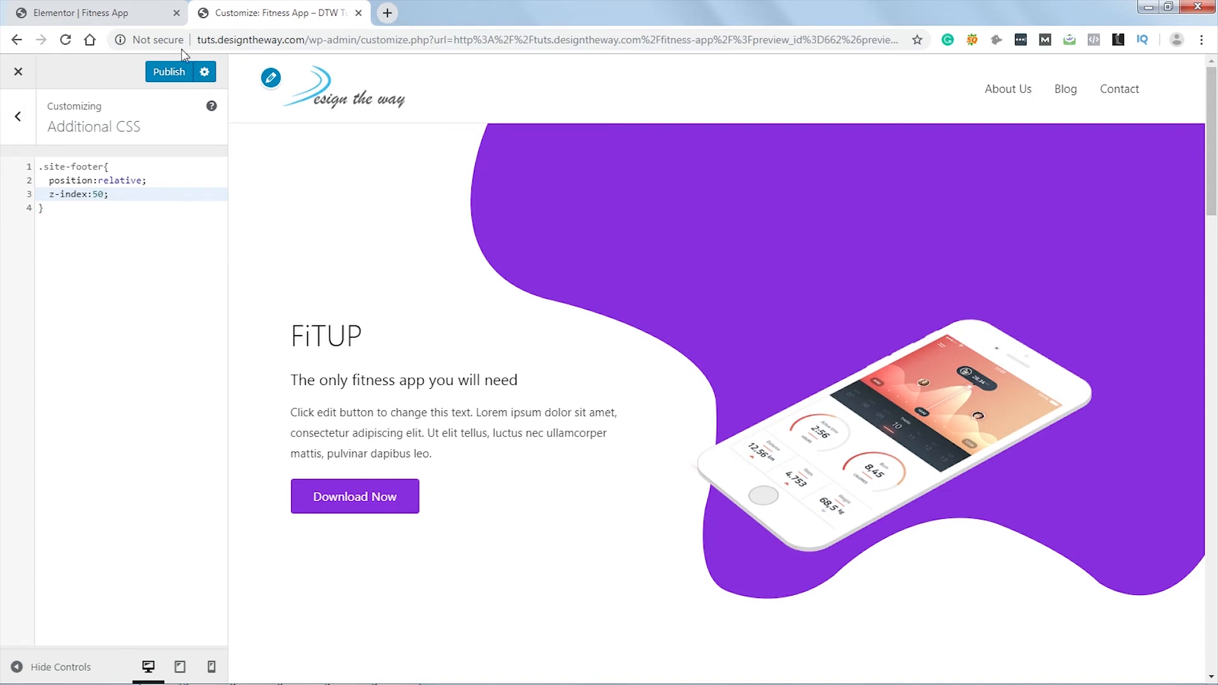
Step: Publish the custom CSS, close the customizer and check the footer on the previewed page
{"action": "left_click", "coordinate": [160, 73]}
{"action": "left_click", "coordinate": [18, 74]}
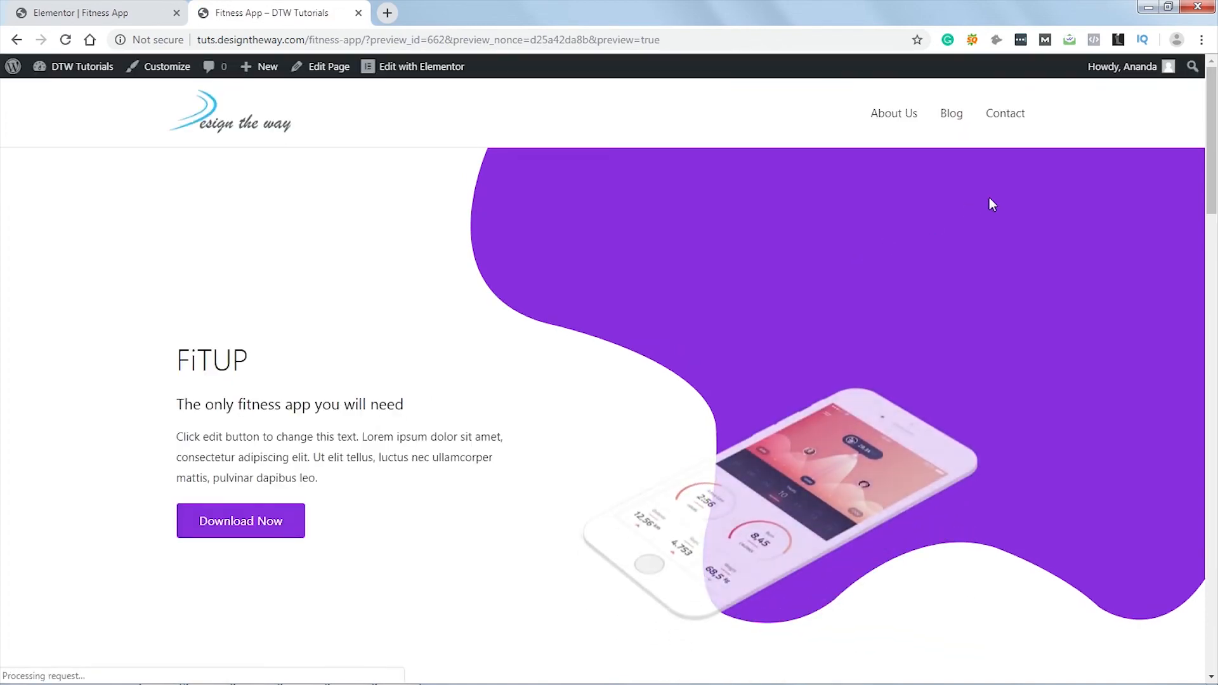
{"action": "left_click_drag", "start_coordinate": [1213, 144], "coordinate": [1211, 591]}
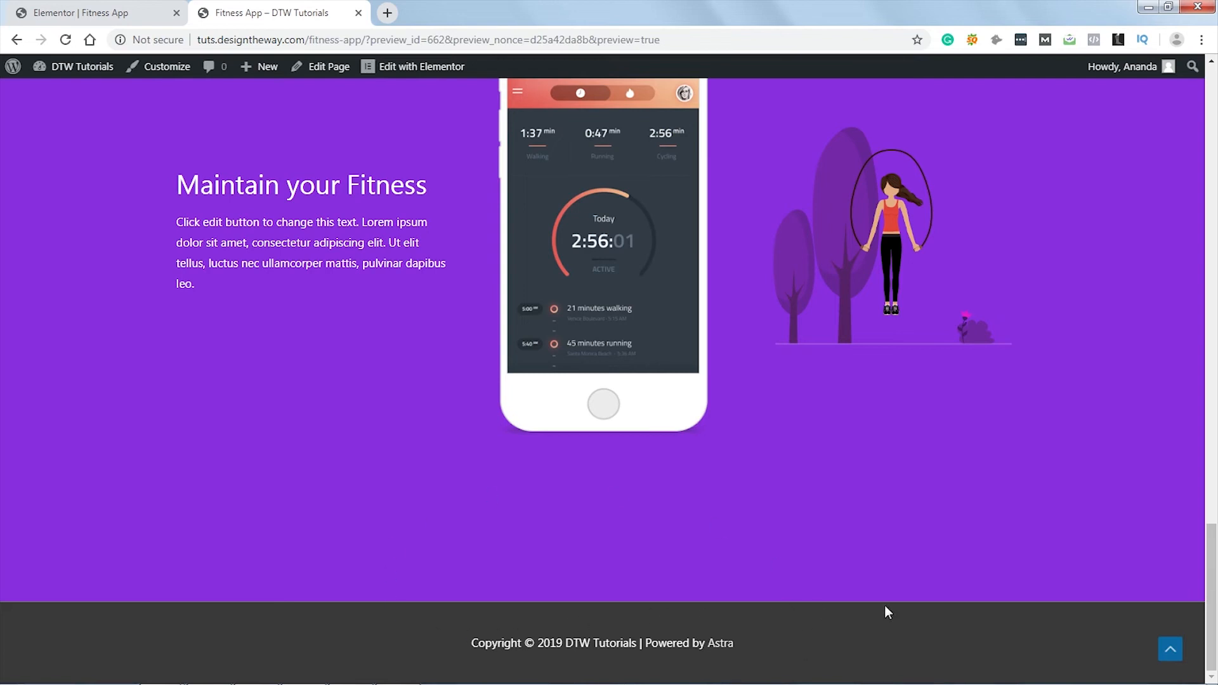
{"action": "left_click_drag", "start_coordinate": [1213, 591], "coordinate": [1213, 129]}
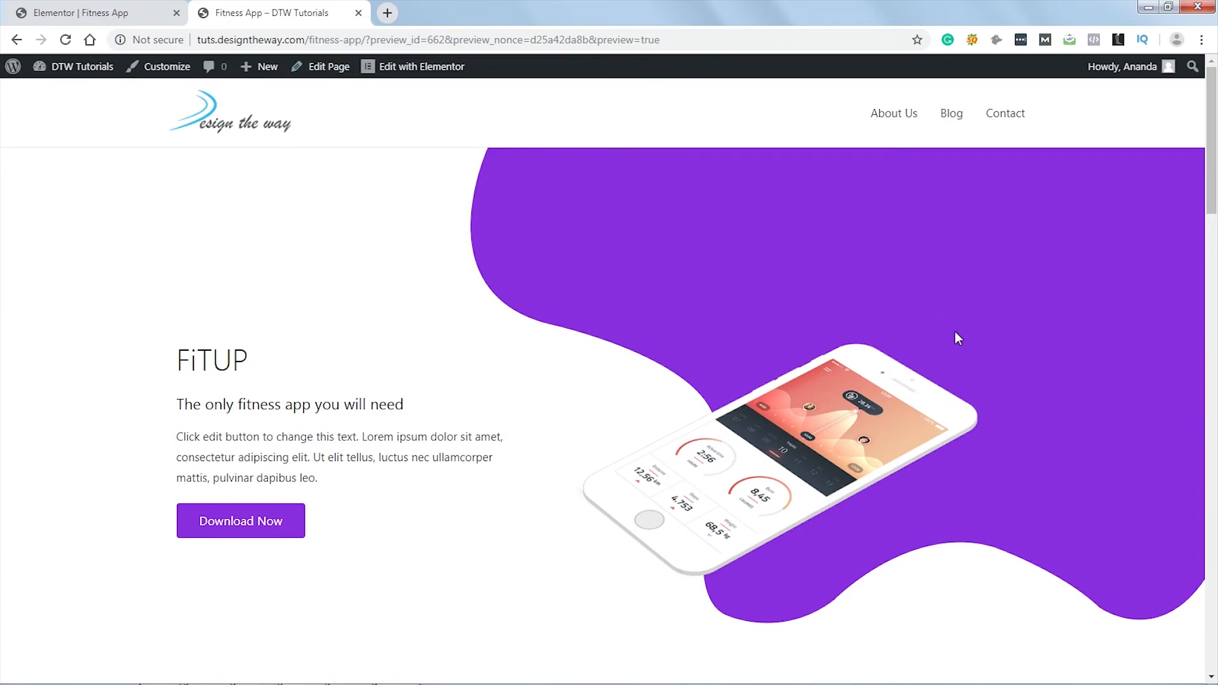
Step: Return to the Elementor editor and switch the responsive preview to Tablet
{"action": "left_click", "coordinate": [84, 14]}
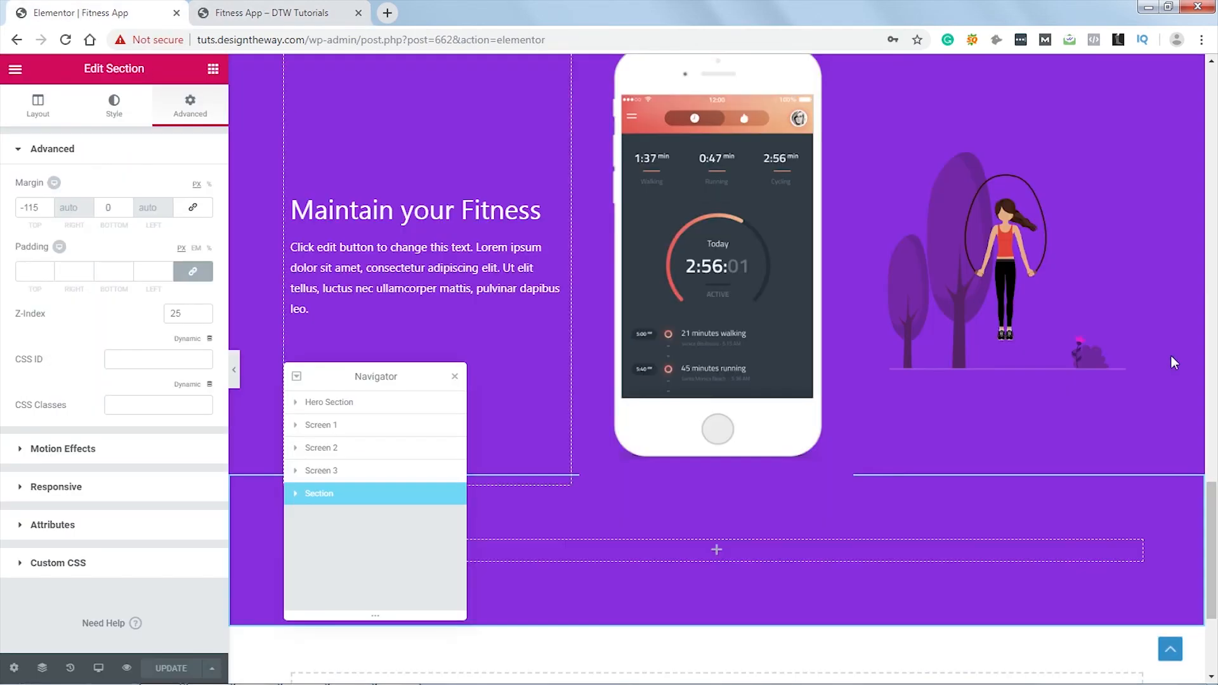
{"action": "scroll", "coordinate": [1171, 356], "scroll_direction": "up", "scroll_amount": 20}
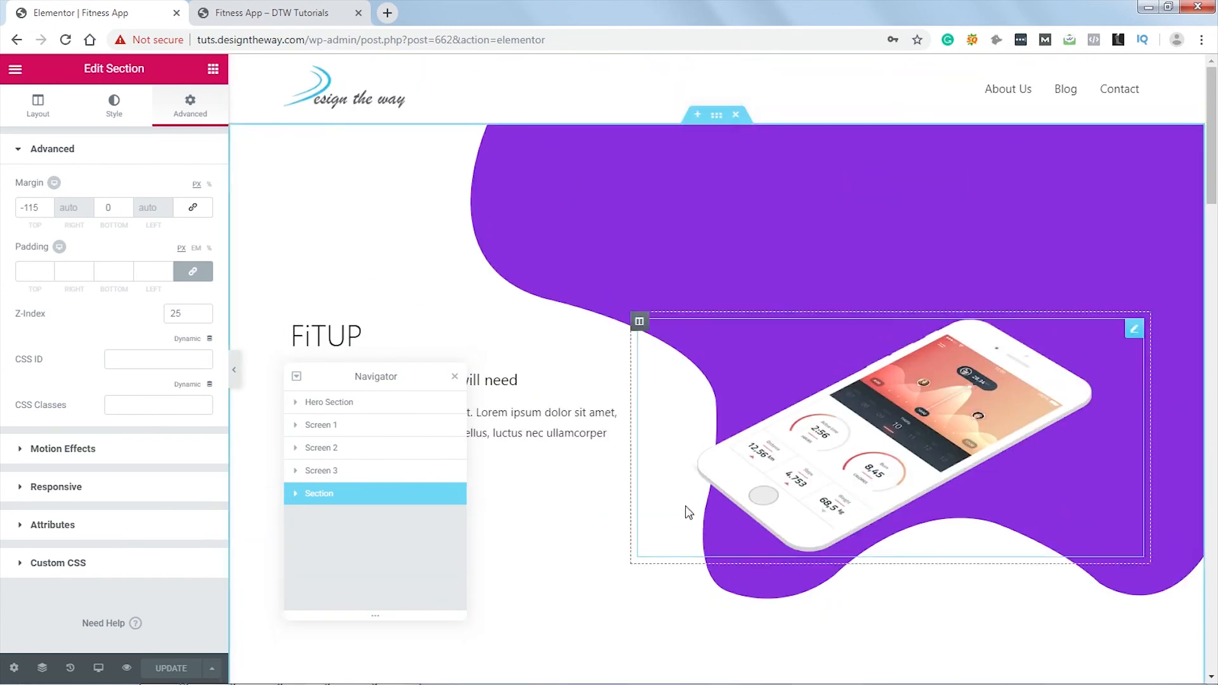
{"action": "left_click", "coordinate": [99, 672]}
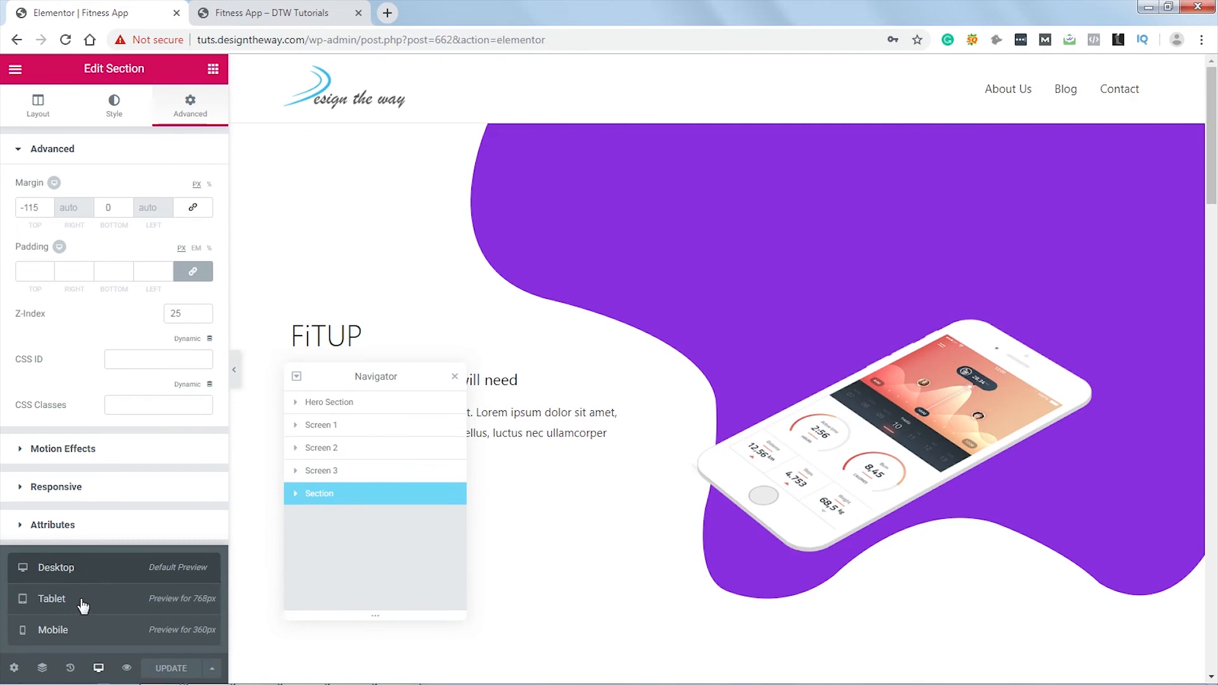
{"action": "left_click", "coordinate": [81, 602]}
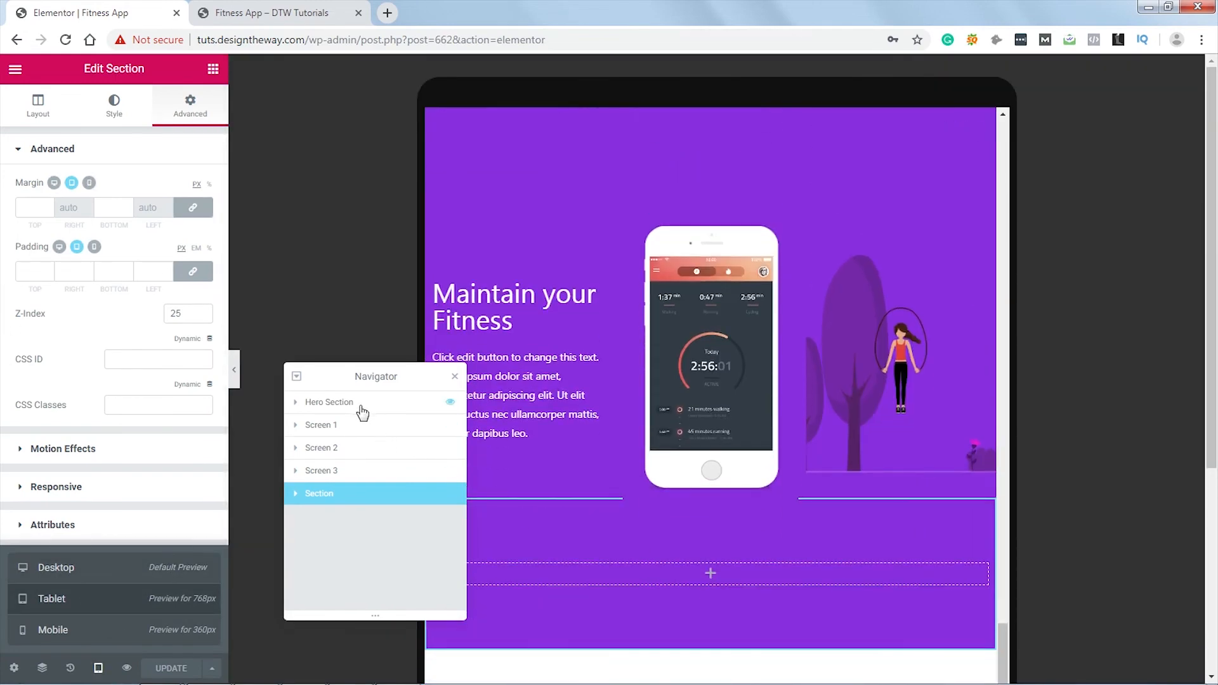
{"action": "left_click", "coordinate": [361, 409]}
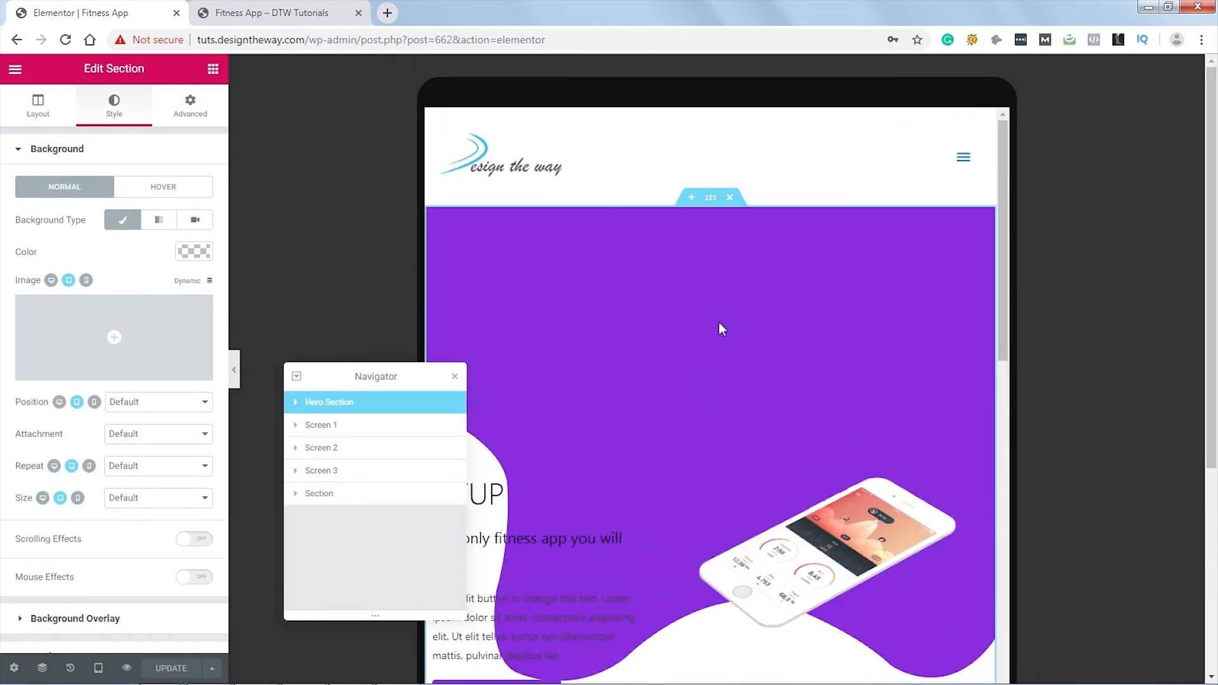
{"action": "left_click", "coordinate": [175, 409]}
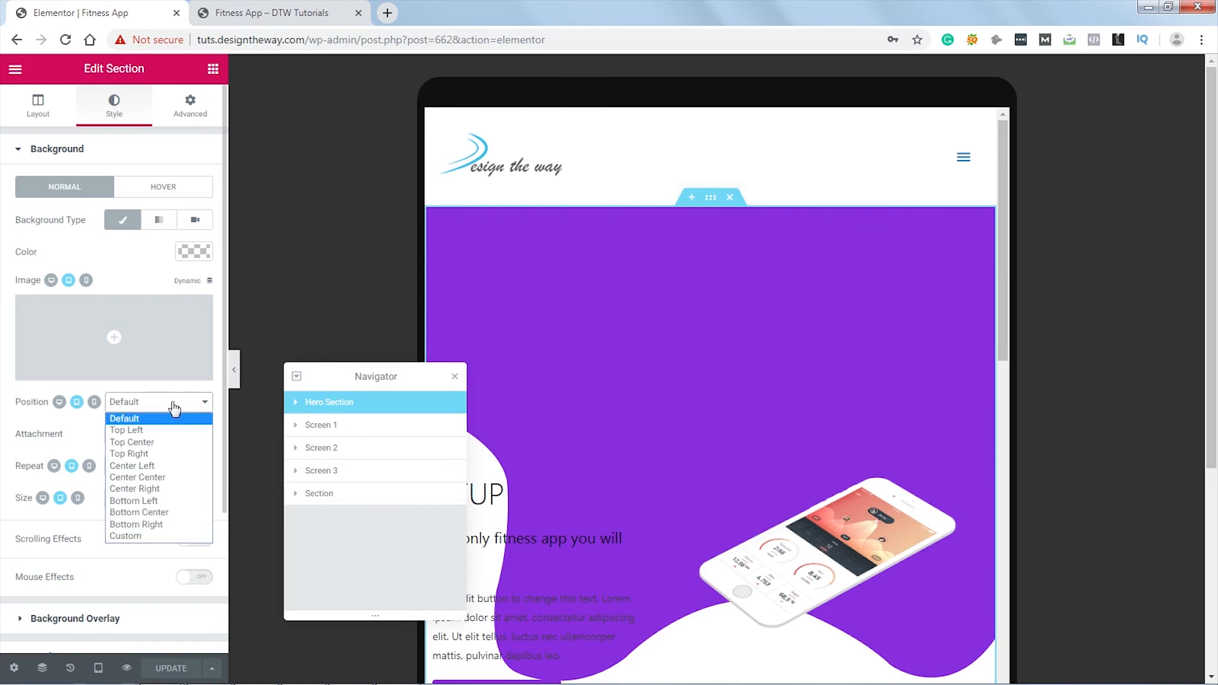
{"action": "left_click", "coordinate": [148, 537]}
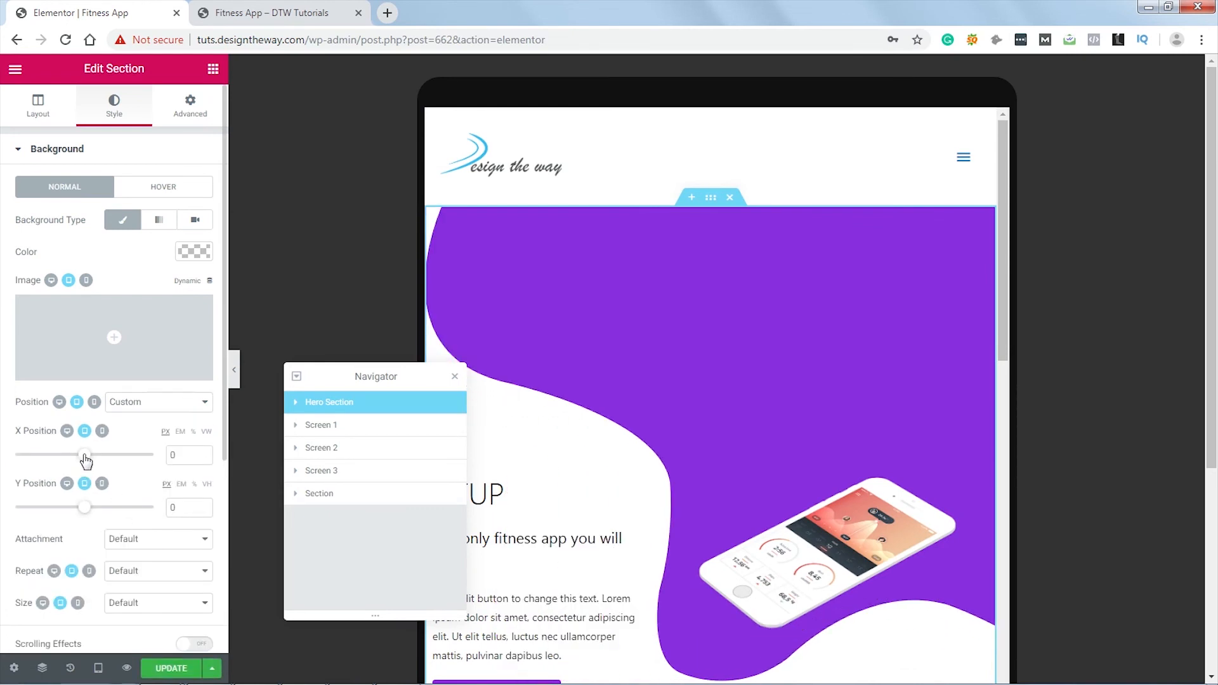
{"action": "left_click_drag", "start_coordinate": [84, 455], "coordinate": [194, 464]}
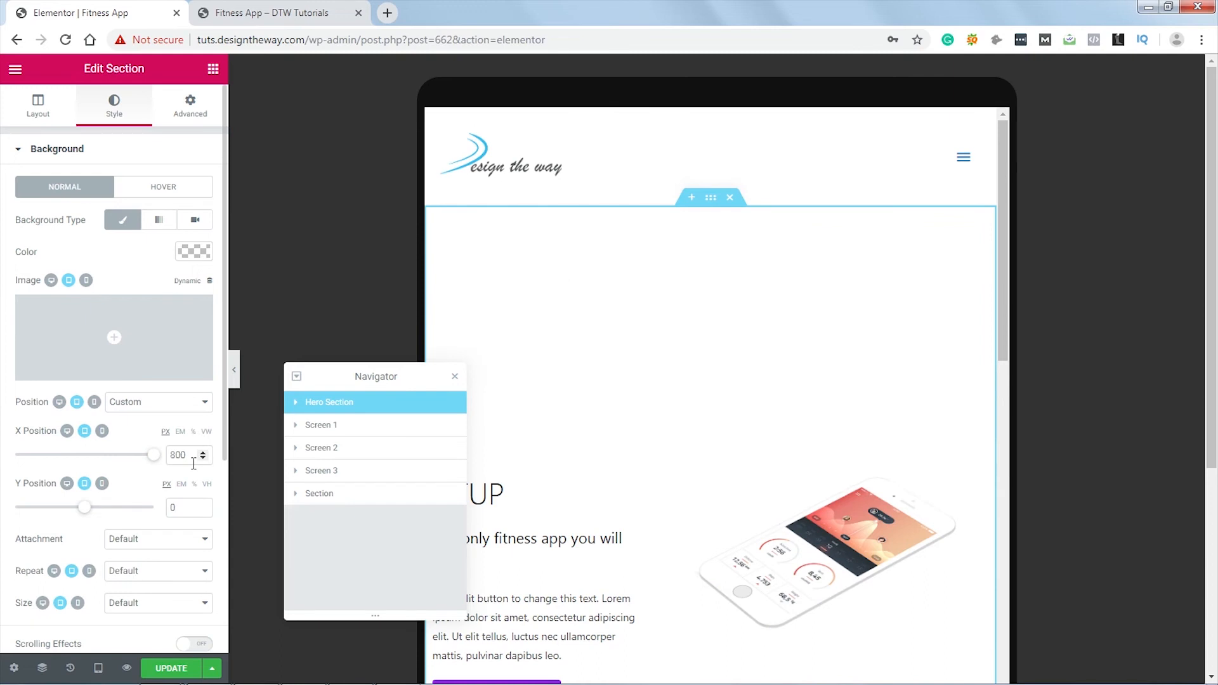
{"action": "scroll", "coordinate": [917, 322], "scroll_direction": "down", "scroll_amount": 2}
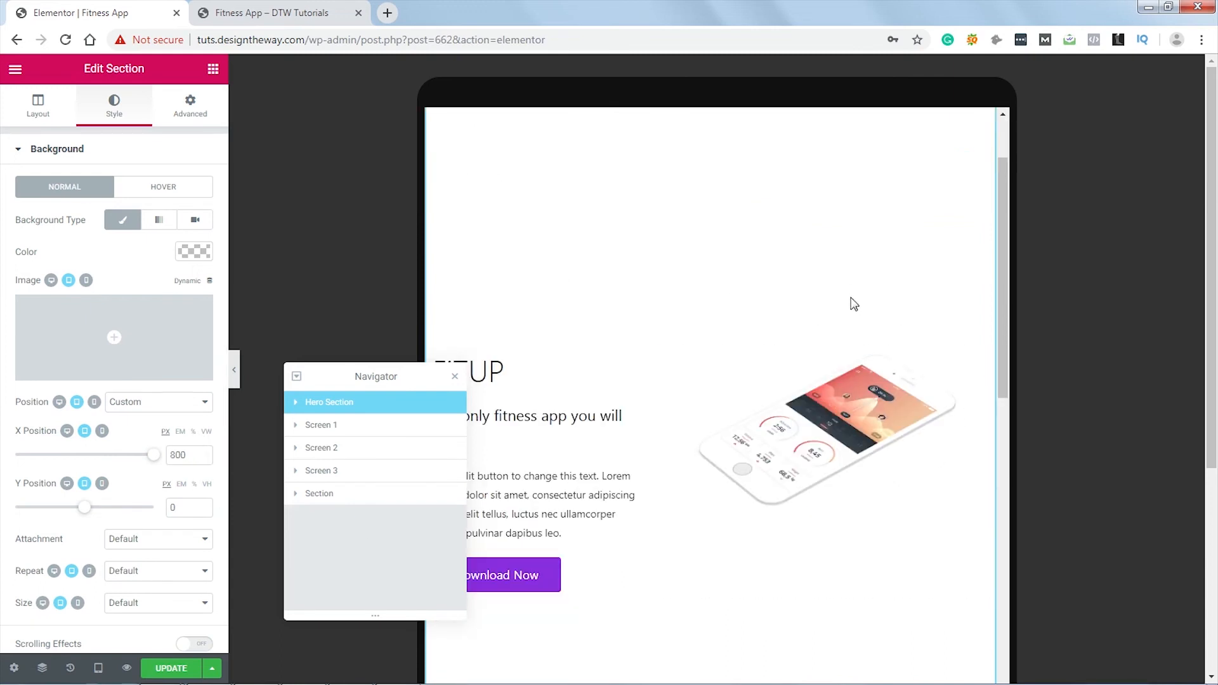
{"action": "scroll", "coordinate": [915, 311], "scroll_direction": "up", "scroll_amount": 1}
Step: Set the tablet background position of Screen 1's walking-man column to Custom with an X position of 79 px
{"action": "scroll", "coordinate": [917, 313], "scroll_direction": "down", "scroll_amount": 10}
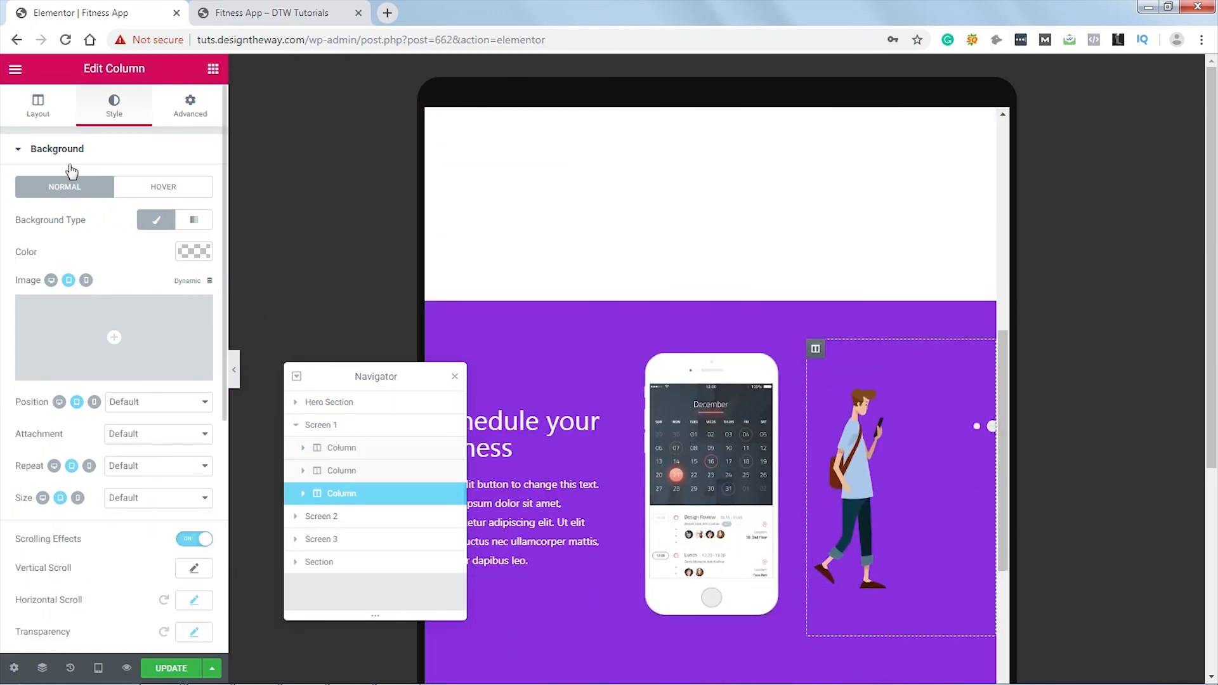
{"action": "left_click", "coordinate": [164, 409]}
{"action": "left_click", "coordinate": [161, 408]}
{"action": "left_click", "coordinate": [163, 409]}
{"action": "left_click", "coordinate": [142, 537]}
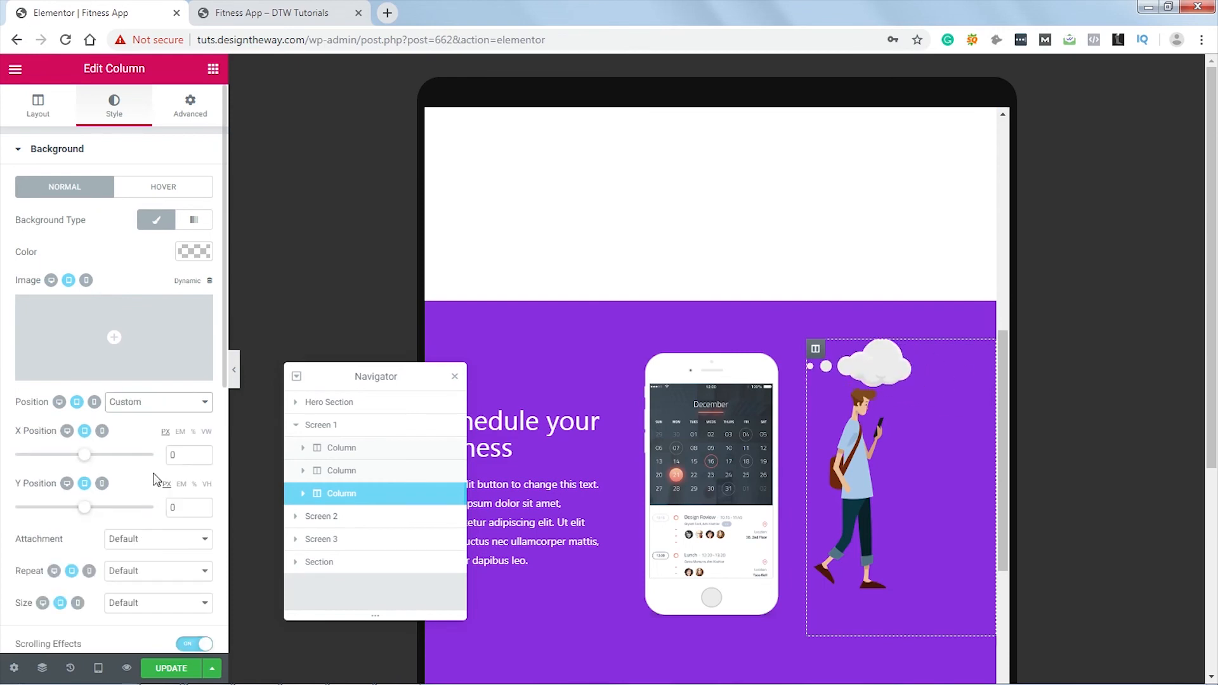
{"action": "left_click_drag", "start_coordinate": [84, 456], "coordinate": [91, 455]}
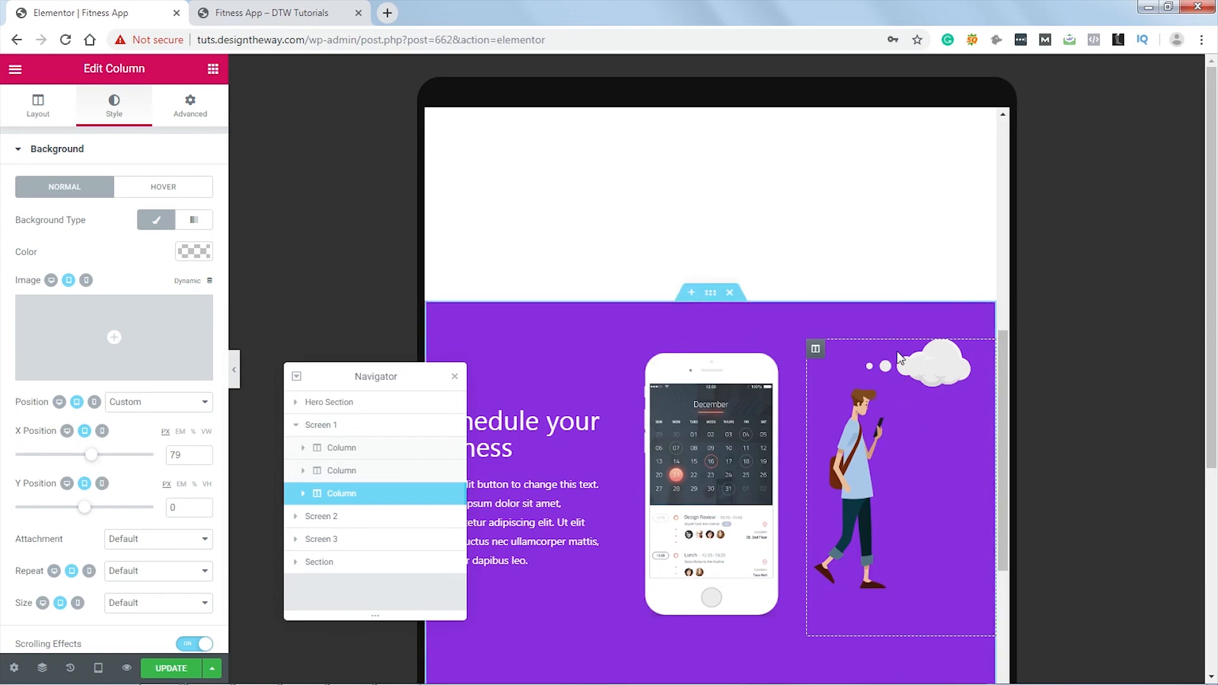
Step: Set the tablet background size of Screen 2's illustration column beside "Track your Fitness" to Contain
{"action": "scroll", "coordinate": [897, 354], "scroll_direction": "down", "scroll_amount": 7}
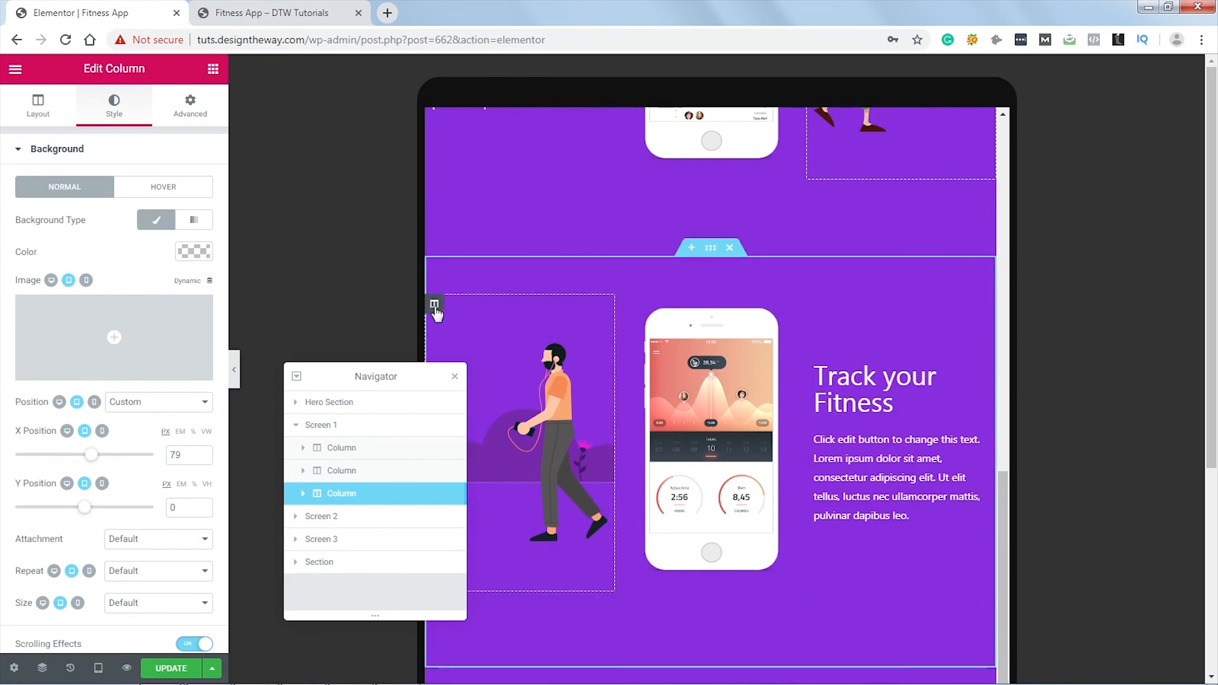
{"action": "left_click", "coordinate": [434, 305]}
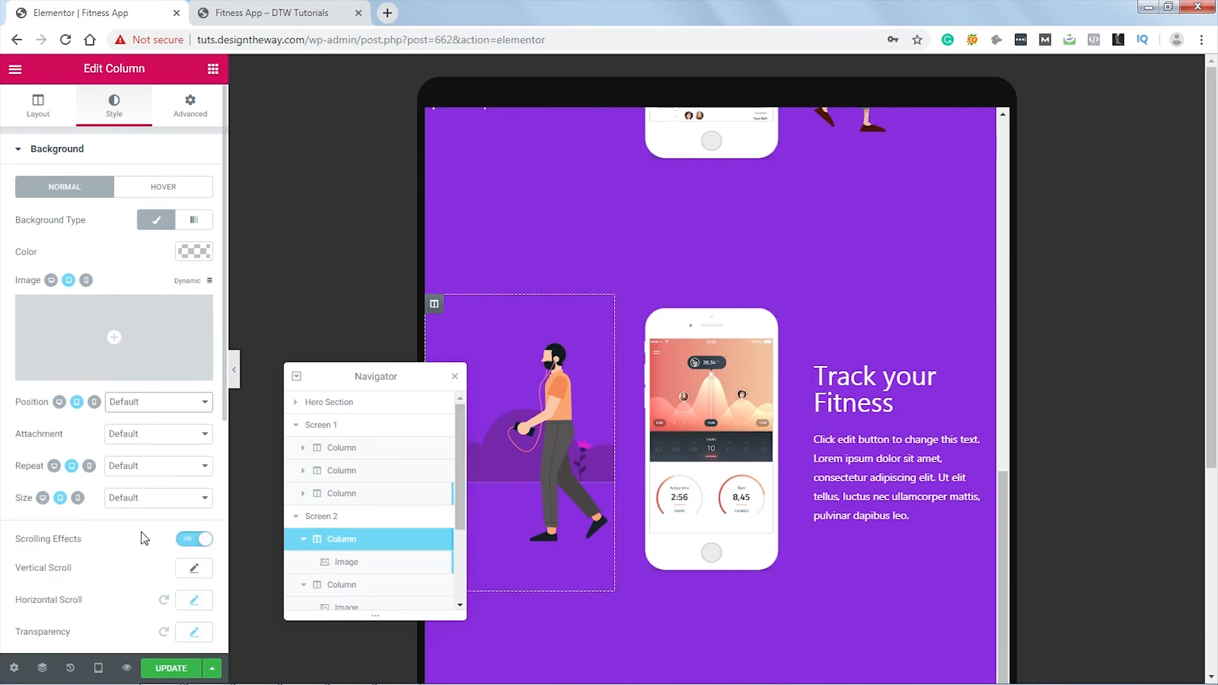
{"action": "left_click", "coordinate": [169, 499]}
{"action": "left_click", "coordinate": [129, 550]}
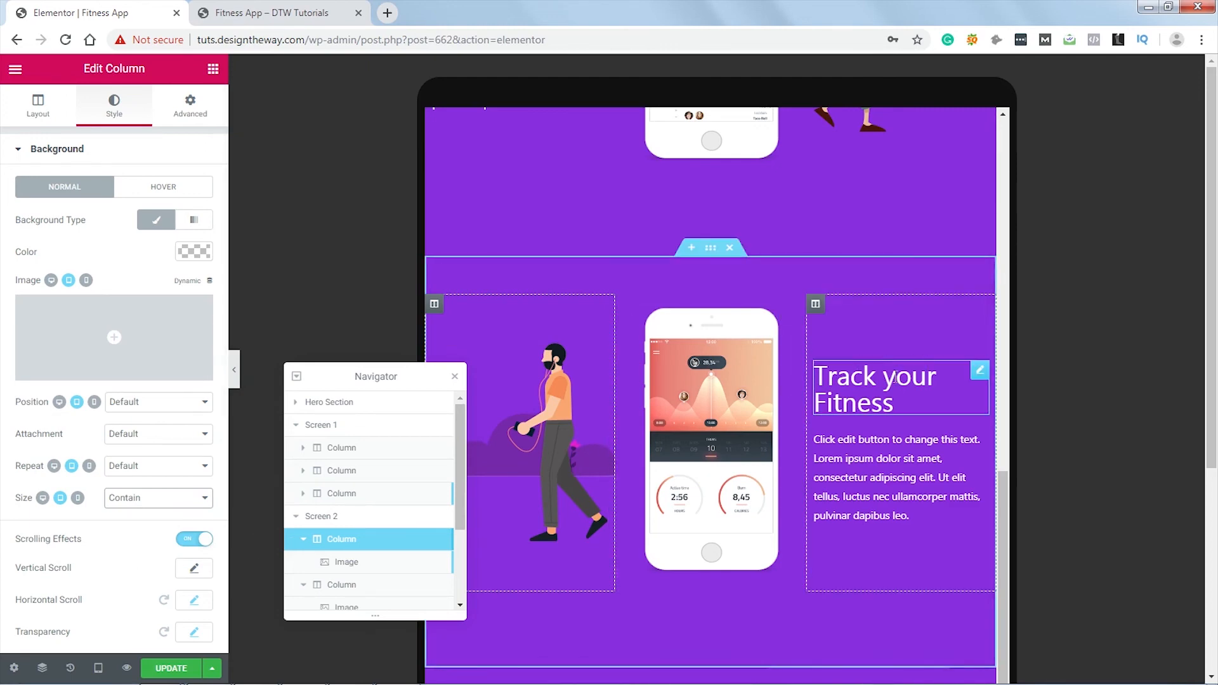
Step: Set the tablet background size of Screen 3's rope-skipping illustration column to Contain
{"action": "scroll", "coordinate": [889, 387], "scroll_direction": "down", "scroll_amount": 2}
{"action": "scroll", "coordinate": [889, 388], "scroll_direction": "down", "scroll_amount": 4}
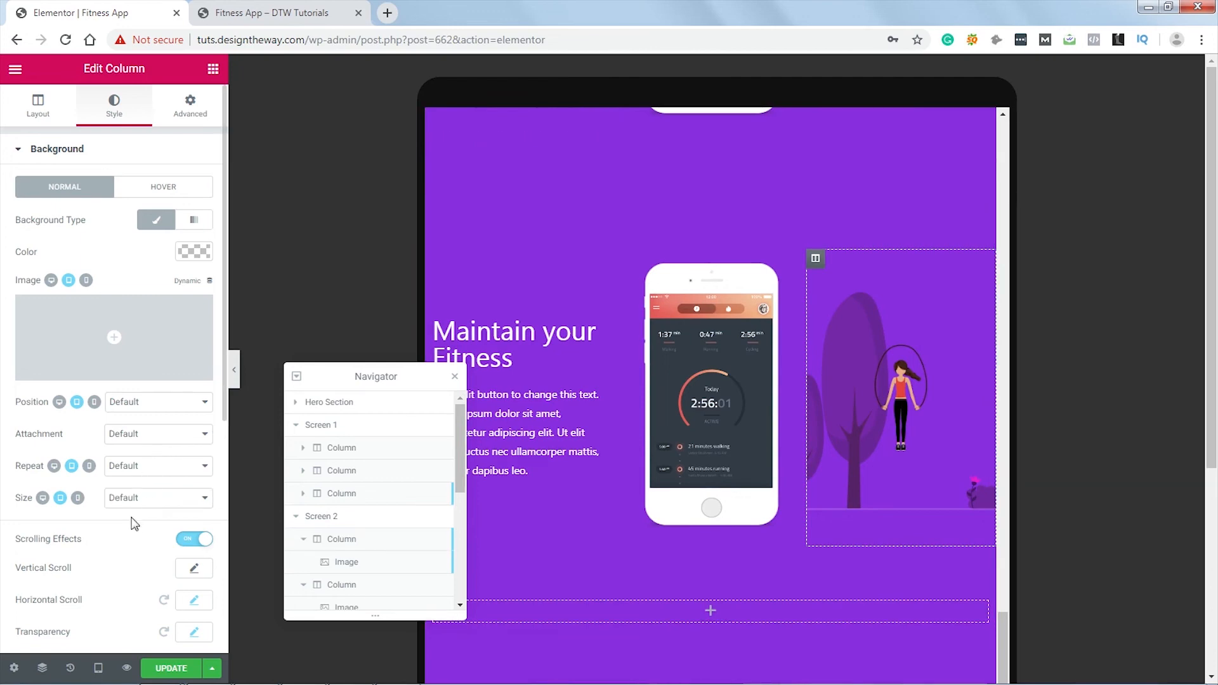
{"action": "left_click", "coordinate": [162, 501]}
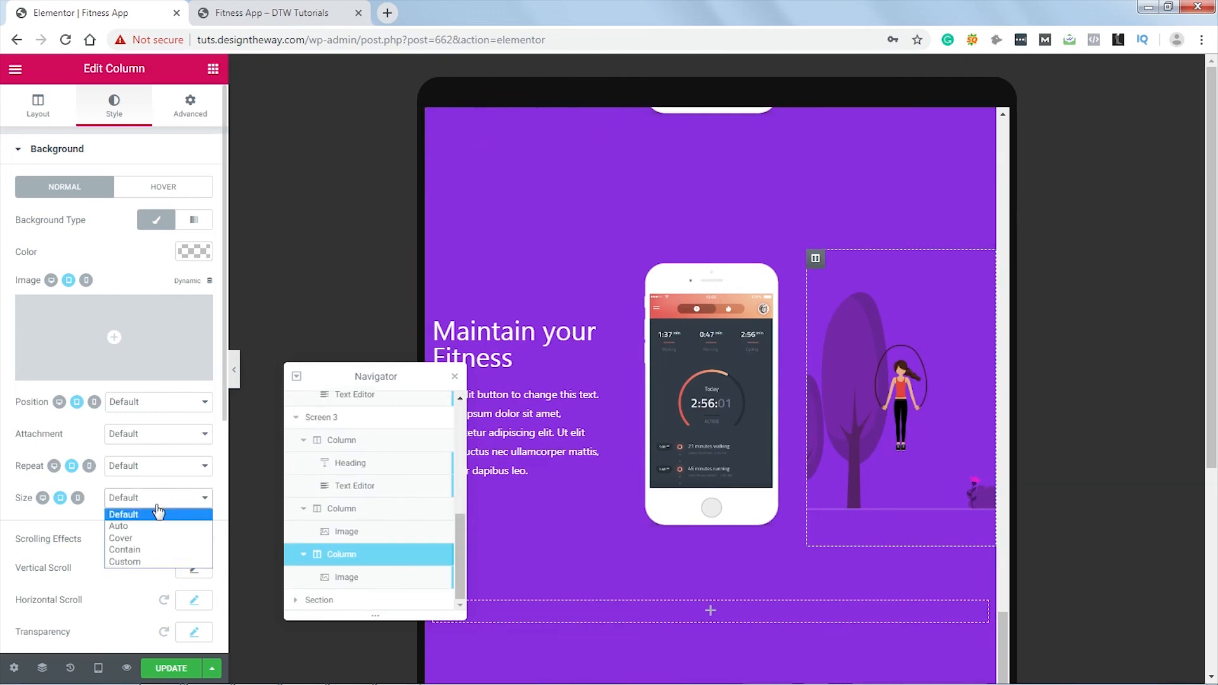
{"action": "left_click", "coordinate": [125, 549]}
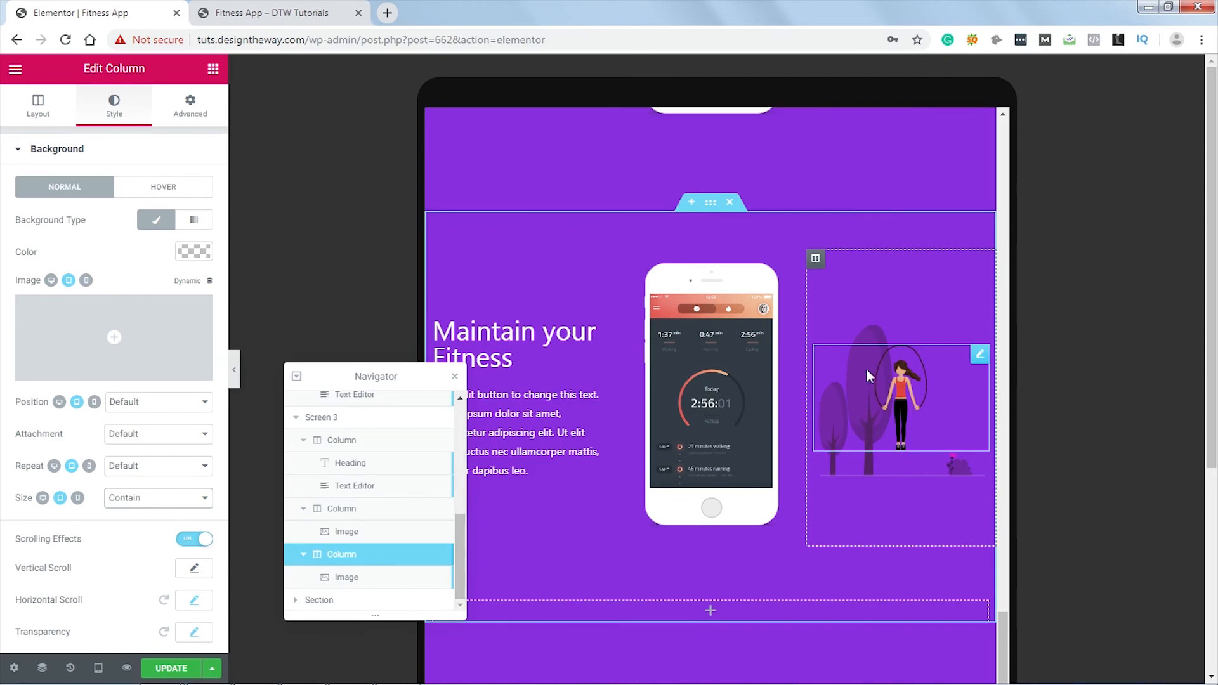
Step: Switch the responsive preview to Mobile and return to the hero section
{"action": "scroll", "coordinate": [880, 347], "scroll_direction": "up", "scroll_amount": 5}
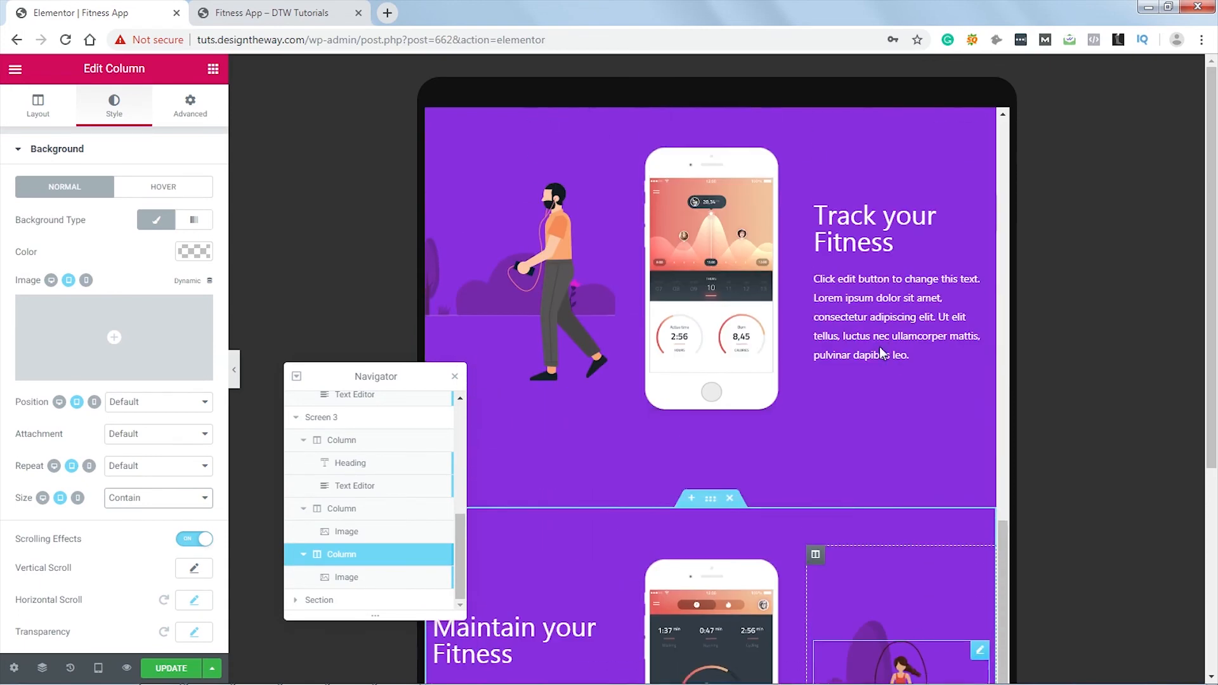
{"action": "left_click", "coordinate": [98, 670]}
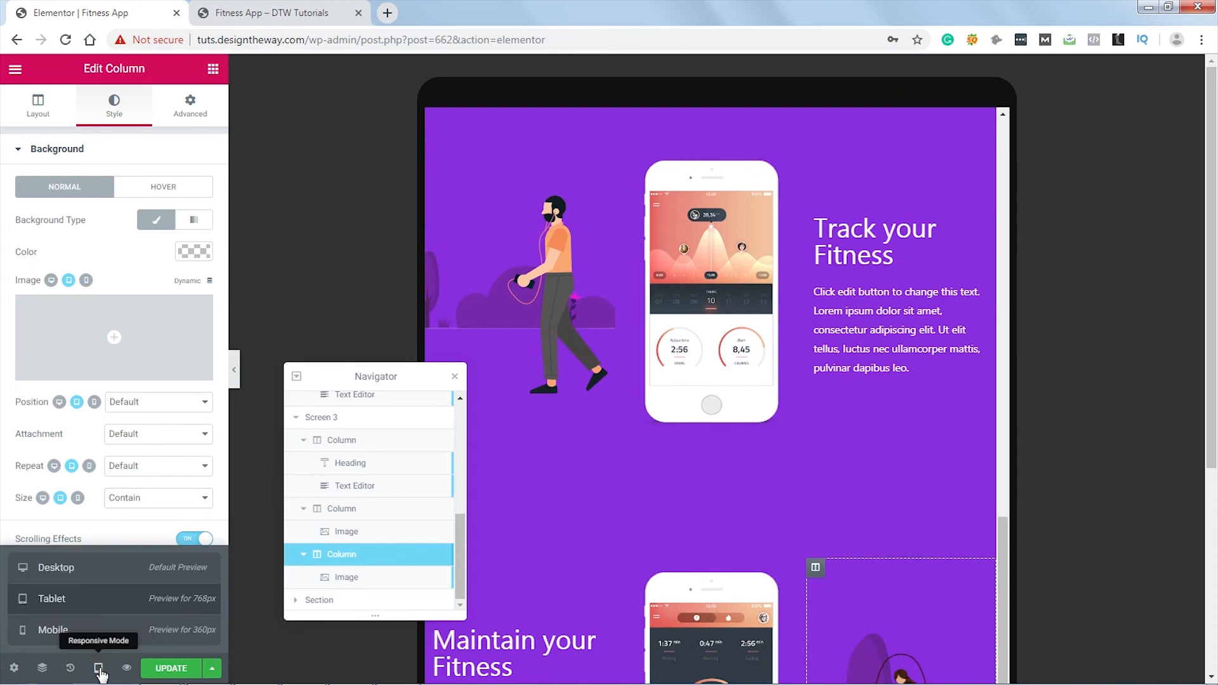
{"action": "left_click", "coordinate": [76, 630]}
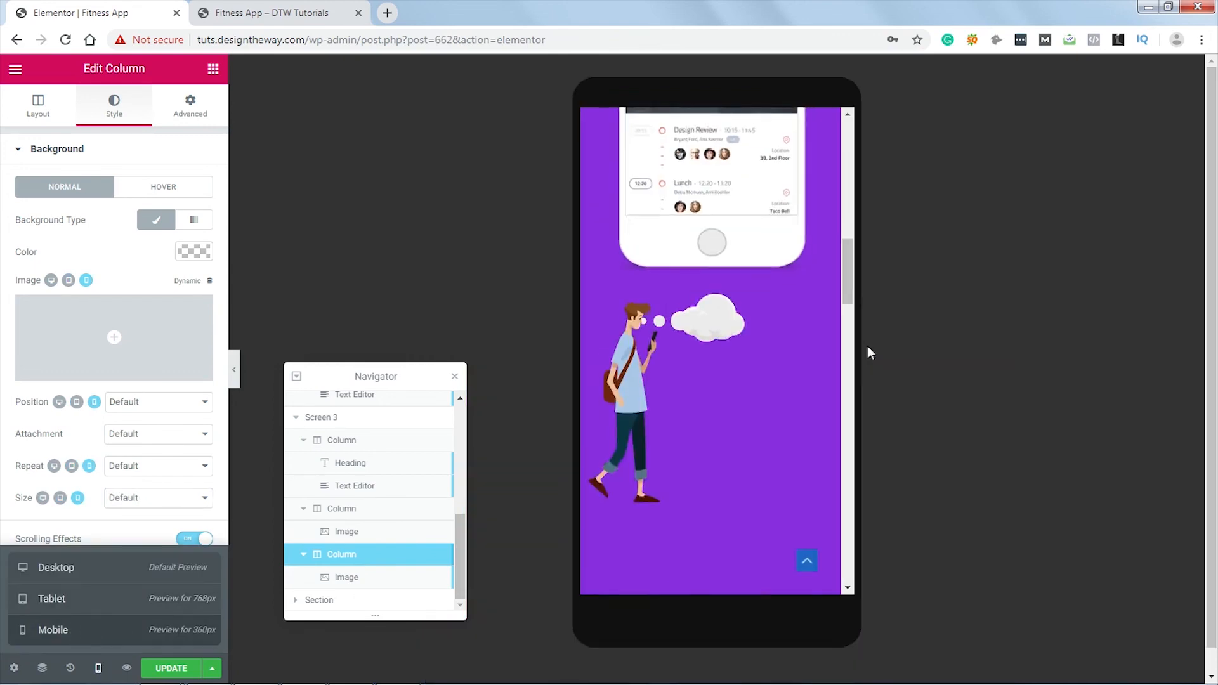
{"action": "scroll", "coordinate": [780, 311], "scroll_direction": "up", "scroll_amount": 10}
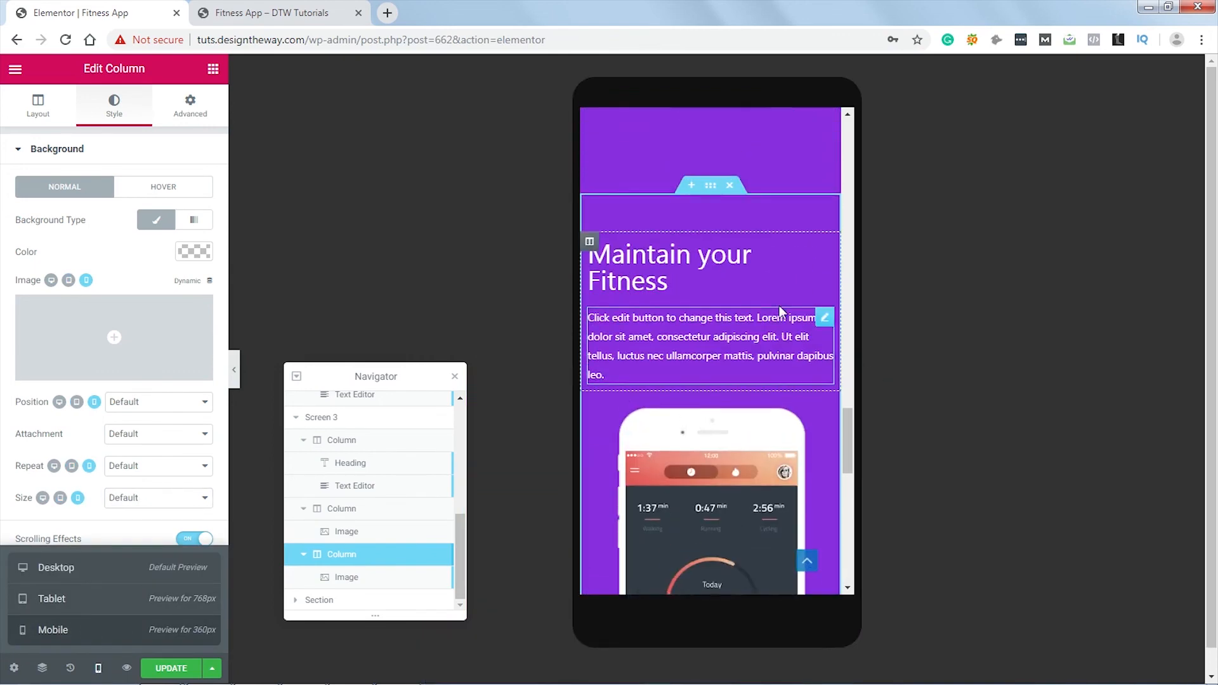
{"action": "scroll", "coordinate": [781, 307], "scroll_direction": "up", "scroll_amount": 12}
Step: Center-align the hero section's FiTUP heading, tagline and description paragraph for mobile
{"action": "left_click", "coordinate": [713, 212]}
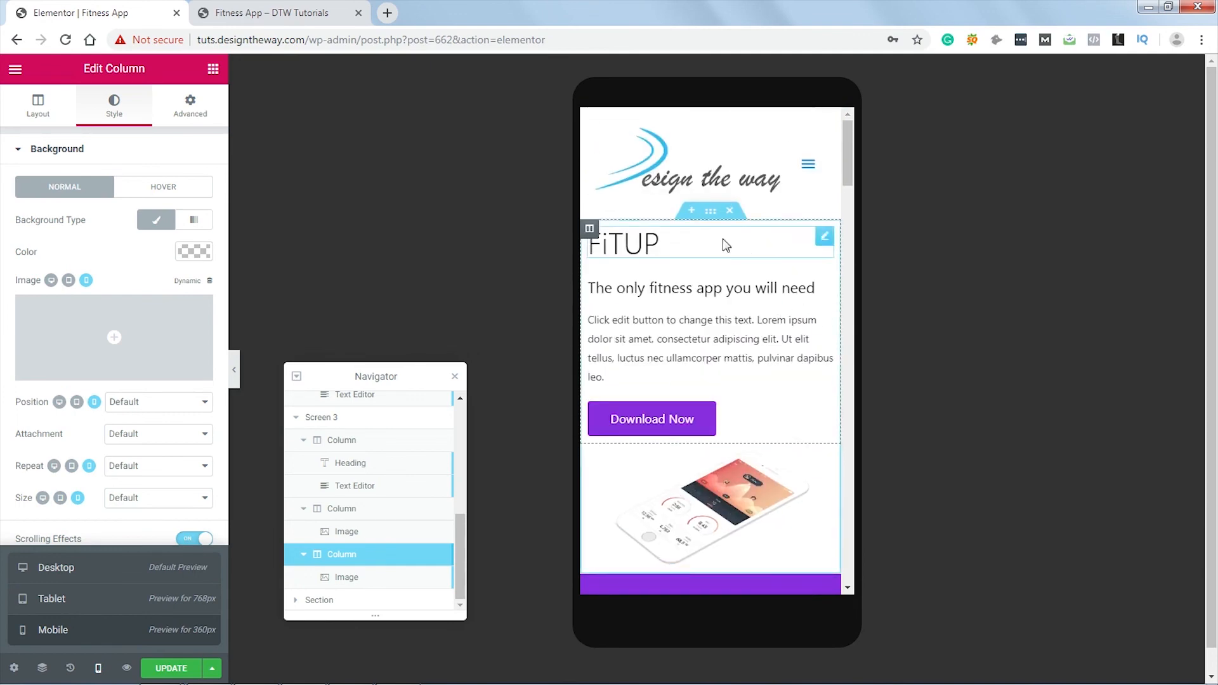
{"action": "left_click", "coordinate": [824, 237]}
{"action": "left_click", "coordinate": [154, 400]}
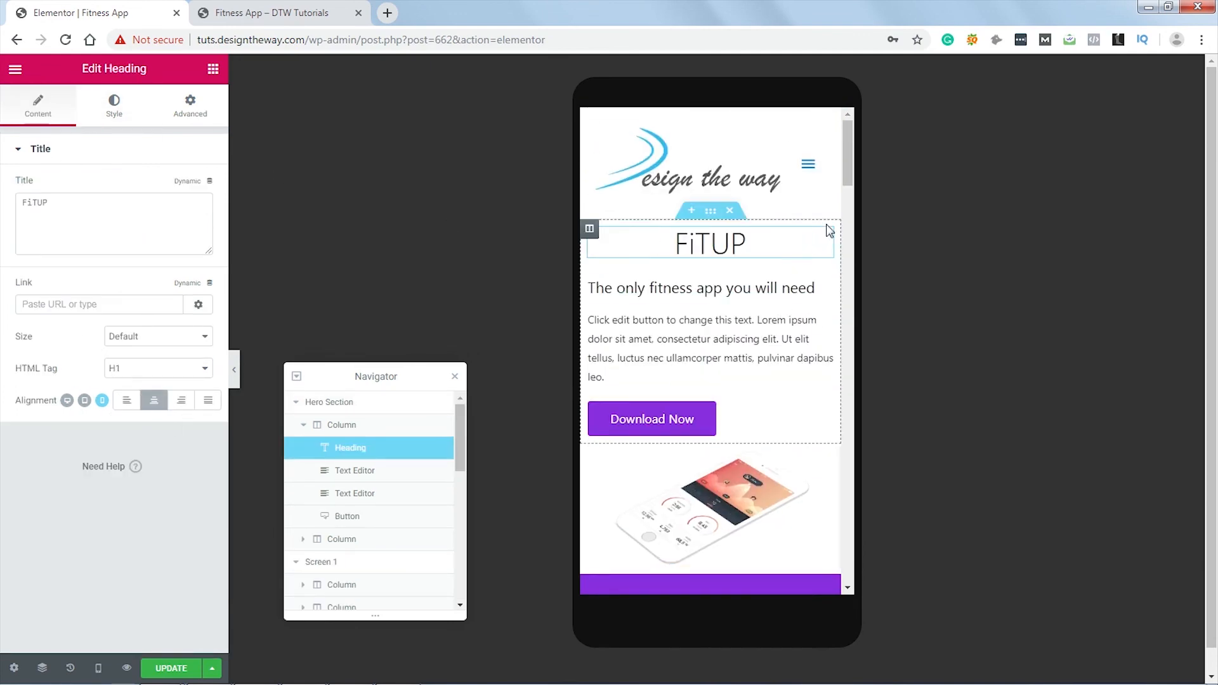
{"action": "left_click", "coordinate": [682, 308]}
{"action": "left_click", "coordinate": [38, 107]}
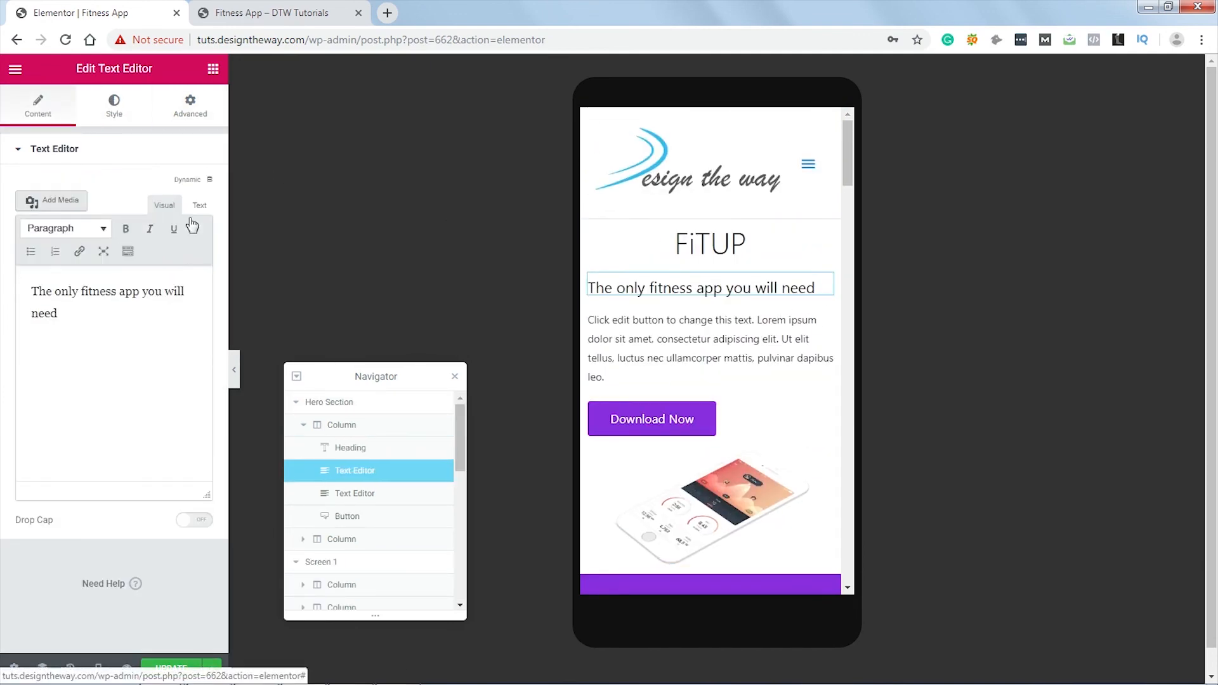
{"action": "left_click", "coordinate": [114, 107]}
{"action": "left_click", "coordinate": [154, 186]}
{"action": "left_click", "coordinate": [711, 349]}
{"action": "left_click", "coordinate": [115, 107]}
{"action": "left_click", "coordinate": [153, 185]}
Step: Center-align the Download Now button and the hero phone image for mobile
{"action": "left_click", "coordinate": [691, 400]}
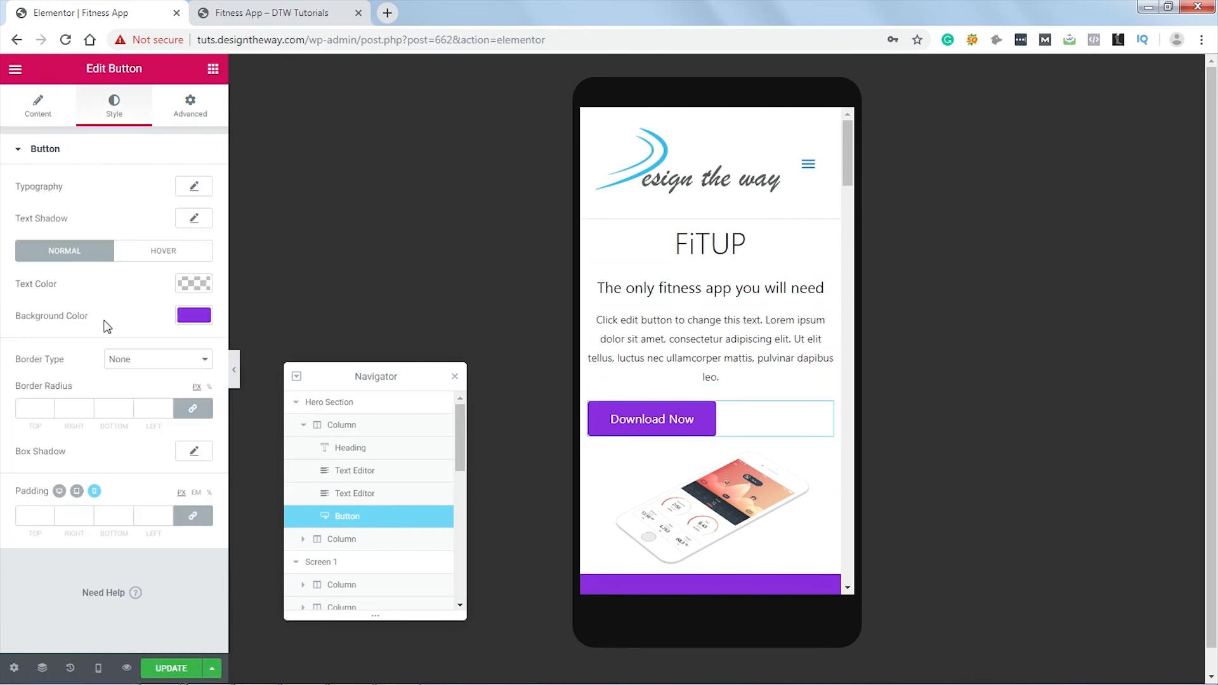
{"action": "left_click", "coordinate": [38, 106]}
{"action": "left_click", "coordinate": [153, 311]}
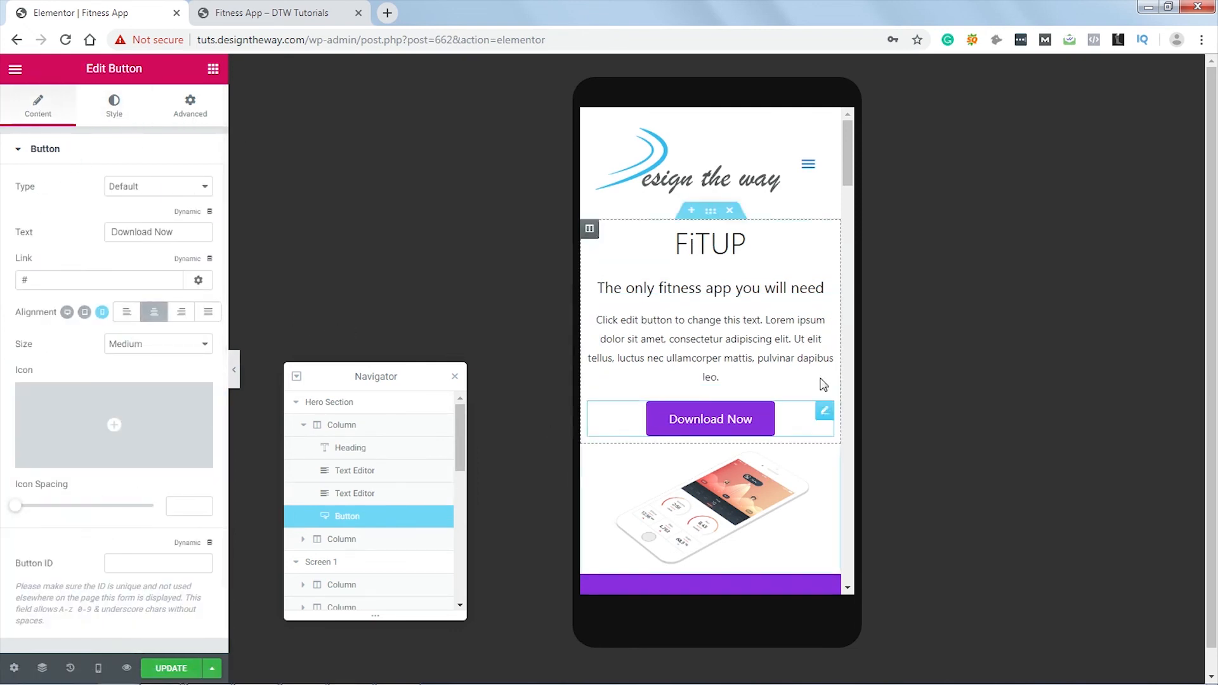
{"action": "left_click", "coordinate": [826, 468]}
{"action": "left_click", "coordinate": [40, 110]}
{"action": "left_click", "coordinate": [168, 332]}
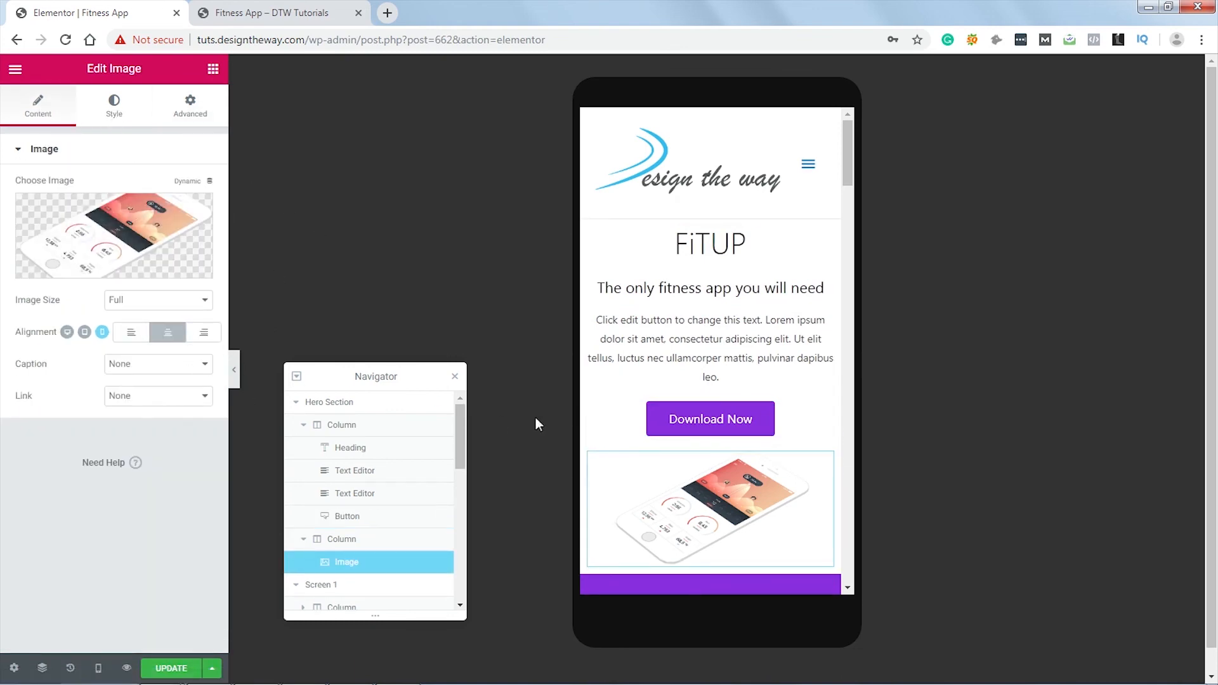
Step: Enable Hide On Mobile for the walking-man image in Screen 1
{"action": "scroll", "coordinate": [780, 311], "scroll_direction": "down", "scroll_amount": 6}
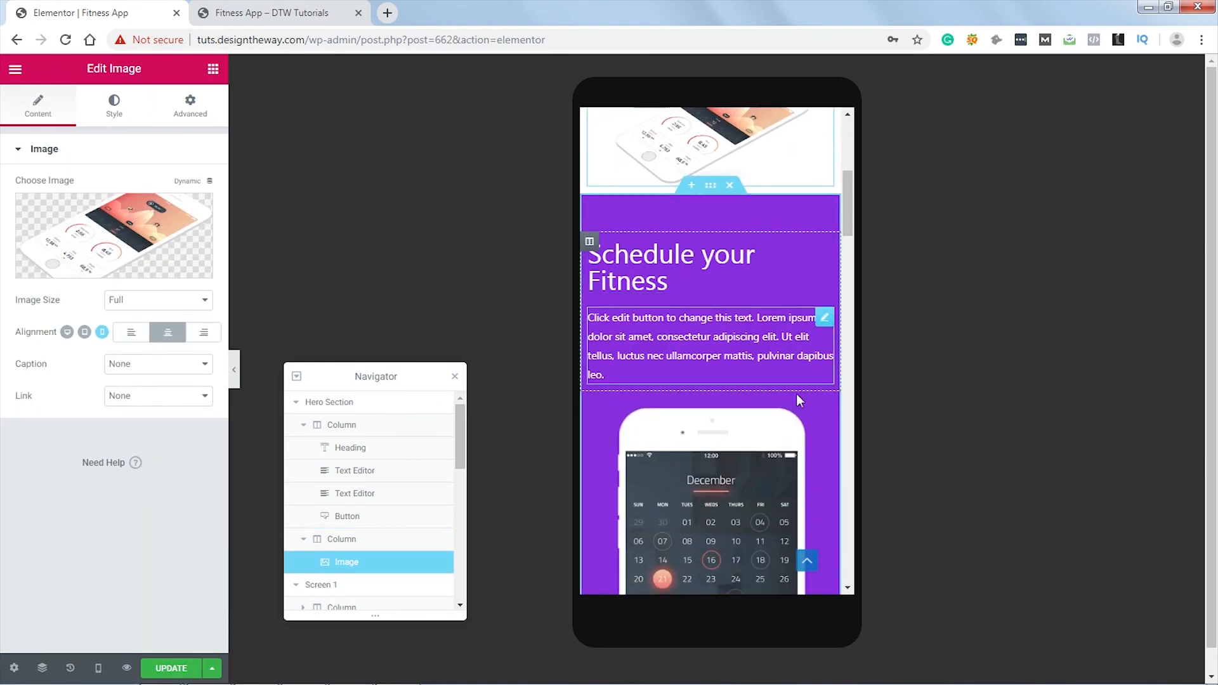
{"action": "scroll", "coordinate": [812, 390], "scroll_direction": "down", "scroll_amount": 6}
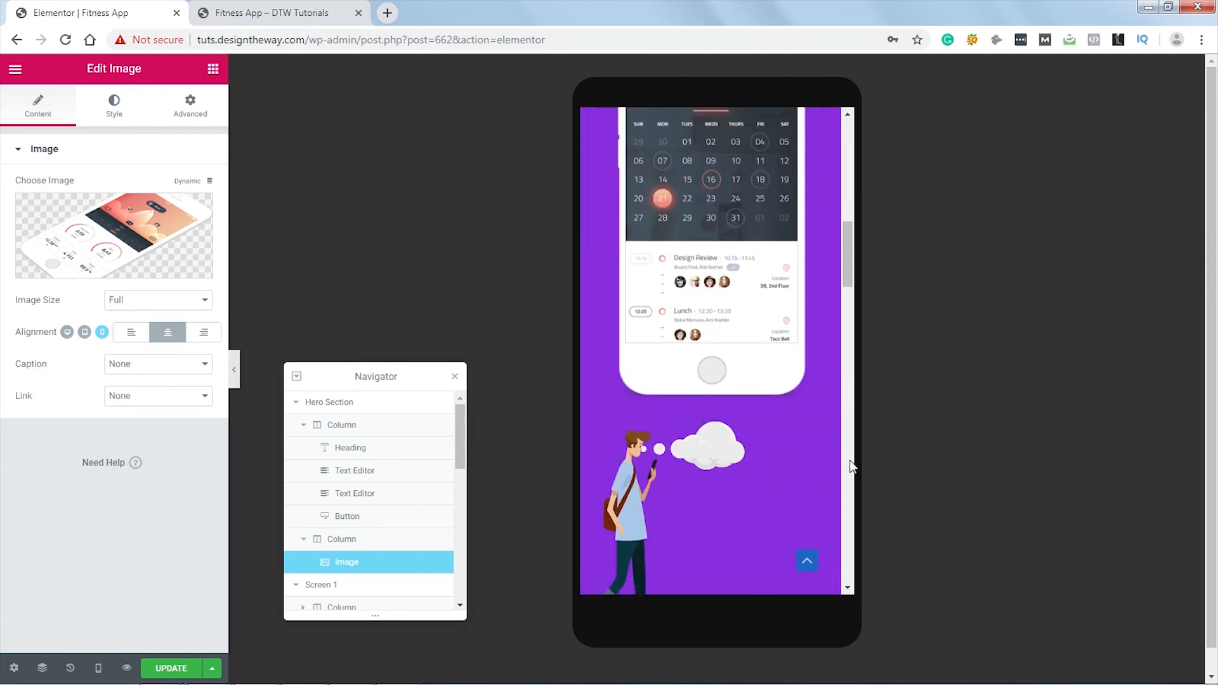
{"action": "left_click", "coordinate": [821, 438]}
{"action": "scroll", "coordinate": [160, 463], "scroll_direction": "down", "scroll_amount": 4}
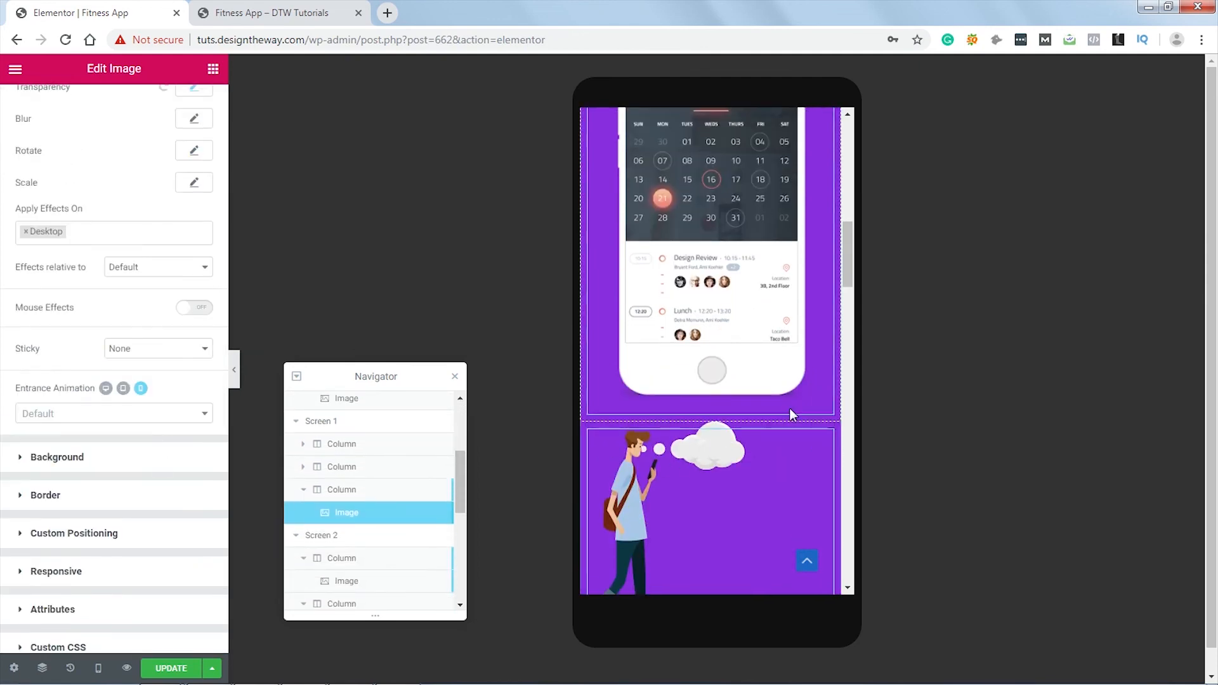
{"action": "scroll", "coordinate": [797, 402], "scroll_direction": "down", "scroll_amount": 1}
{"action": "scroll", "coordinate": [140, 469], "scroll_direction": "down", "scroll_amount": 2}
{"action": "left_click", "coordinate": [155, 494]}
{"action": "left_click", "coordinate": [202, 461]}
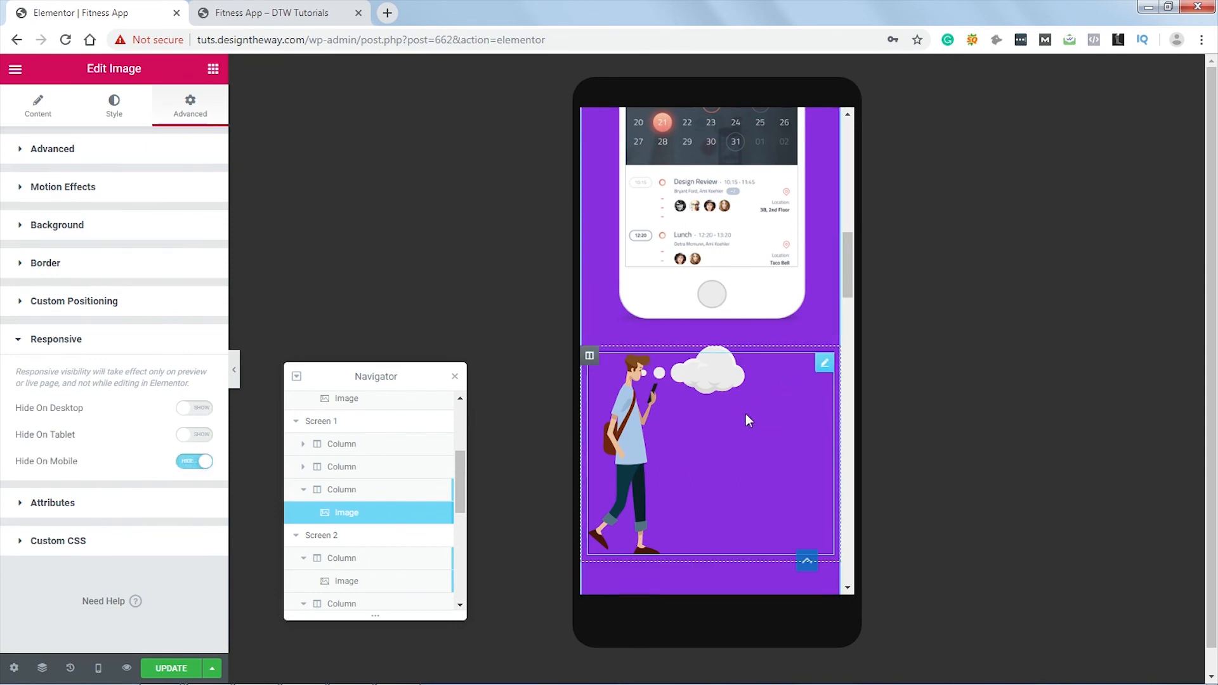
Step: Set the mobile background position of Screen 1's walking-man column to Custom with an X position of 800 px
{"action": "left_click", "coordinate": [589, 355]}
{"action": "left_click", "coordinate": [157, 400]}
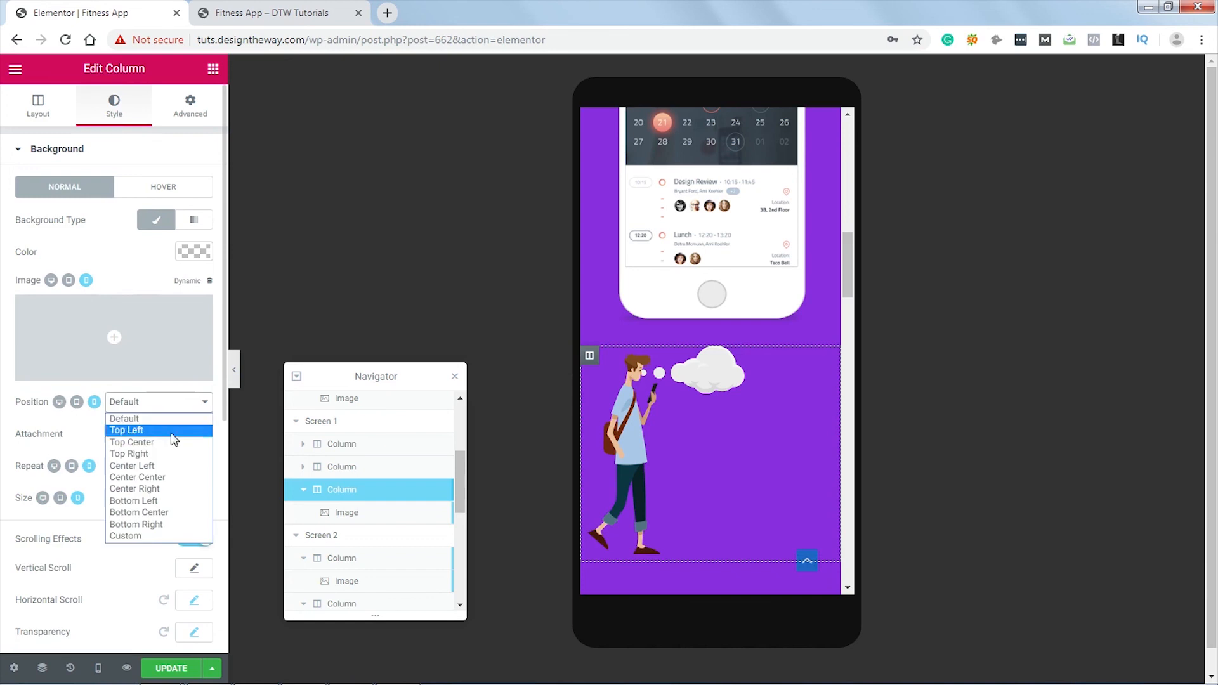
{"action": "left_click", "coordinate": [124, 536]}
{"action": "left_click_drag", "start_coordinate": [85, 455], "coordinate": [201, 461]}
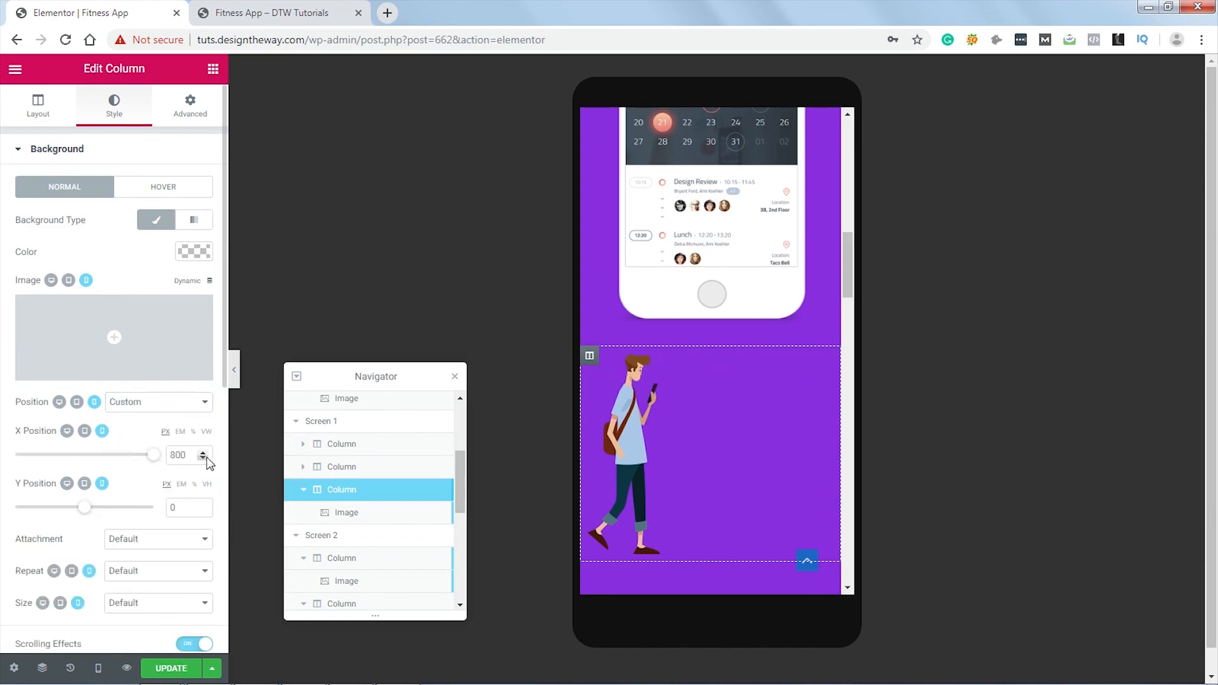
Step: Enable Hide On Mobile for the bearded man image in Screen 2
{"action": "scroll", "coordinate": [802, 444], "scroll_direction": "down", "scroll_amount": 6}
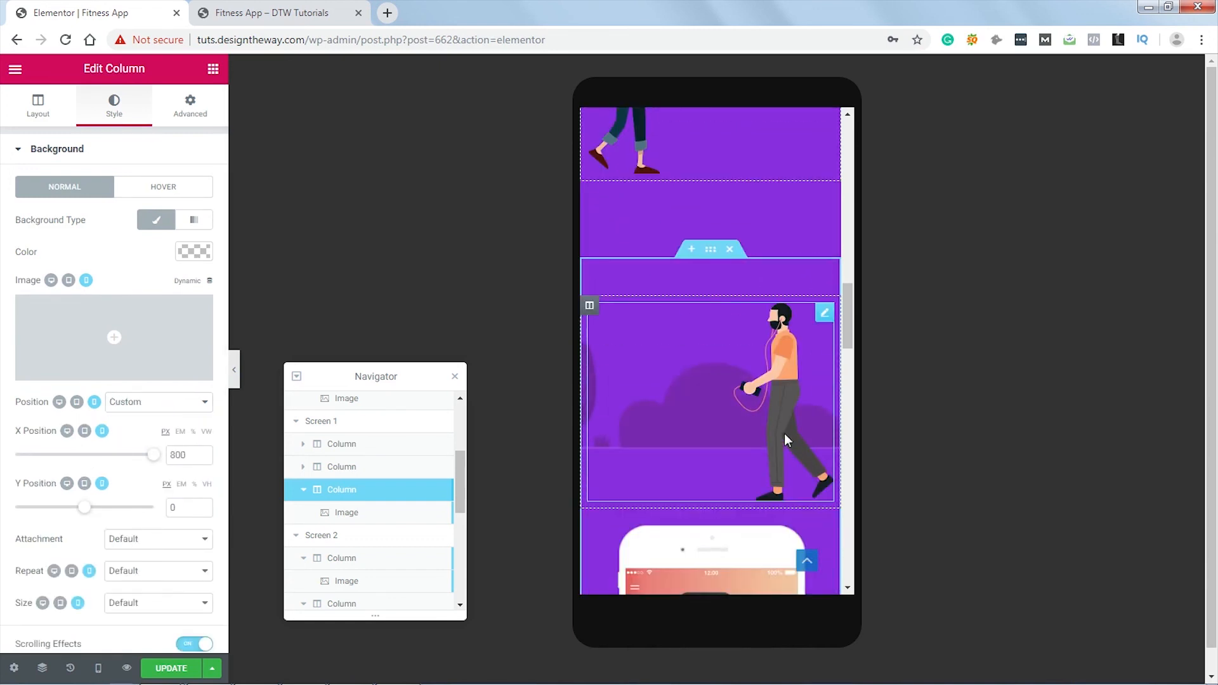
{"action": "left_click", "coordinate": [734, 340]}
{"action": "left_click", "coordinate": [190, 104]}
{"action": "scroll", "coordinate": [159, 492], "scroll_direction": "down", "scroll_amount": 1}
{"action": "left_click", "coordinate": [130, 501]}
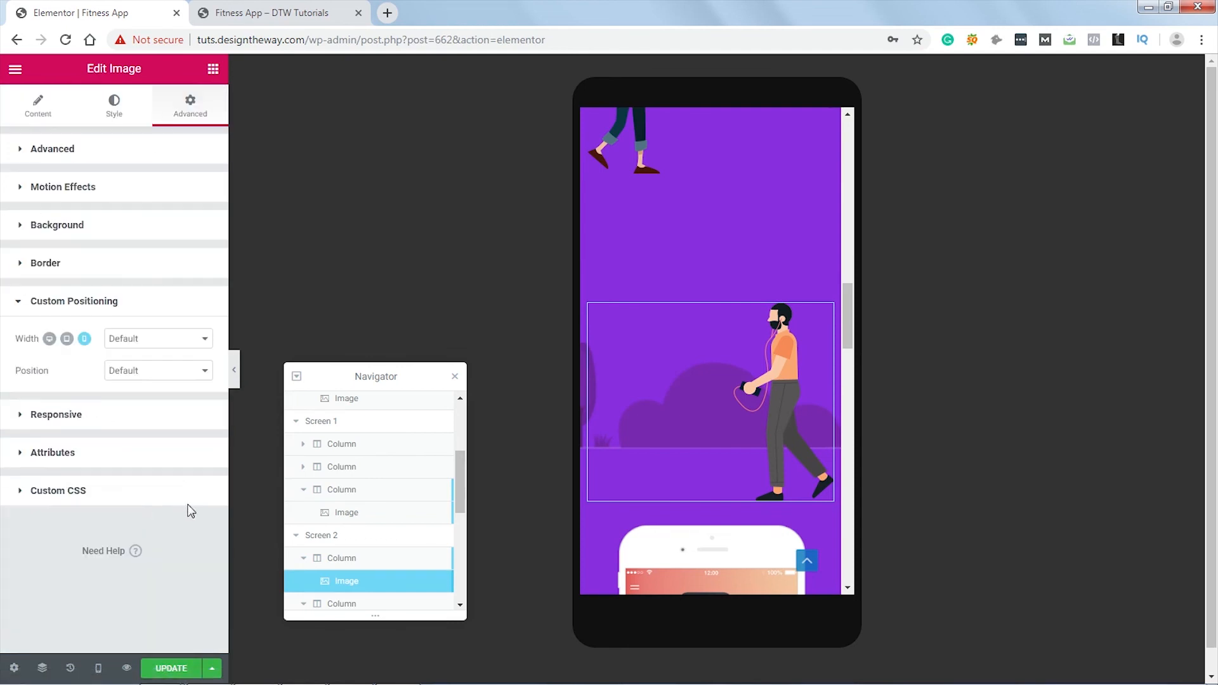
{"action": "left_click", "coordinate": [100, 148]}
{"action": "scroll", "coordinate": [136, 580], "scroll_direction": "down", "scroll_amount": 2}
{"action": "left_click", "coordinate": [94, 482]}
{"action": "left_click", "coordinate": [195, 461]}
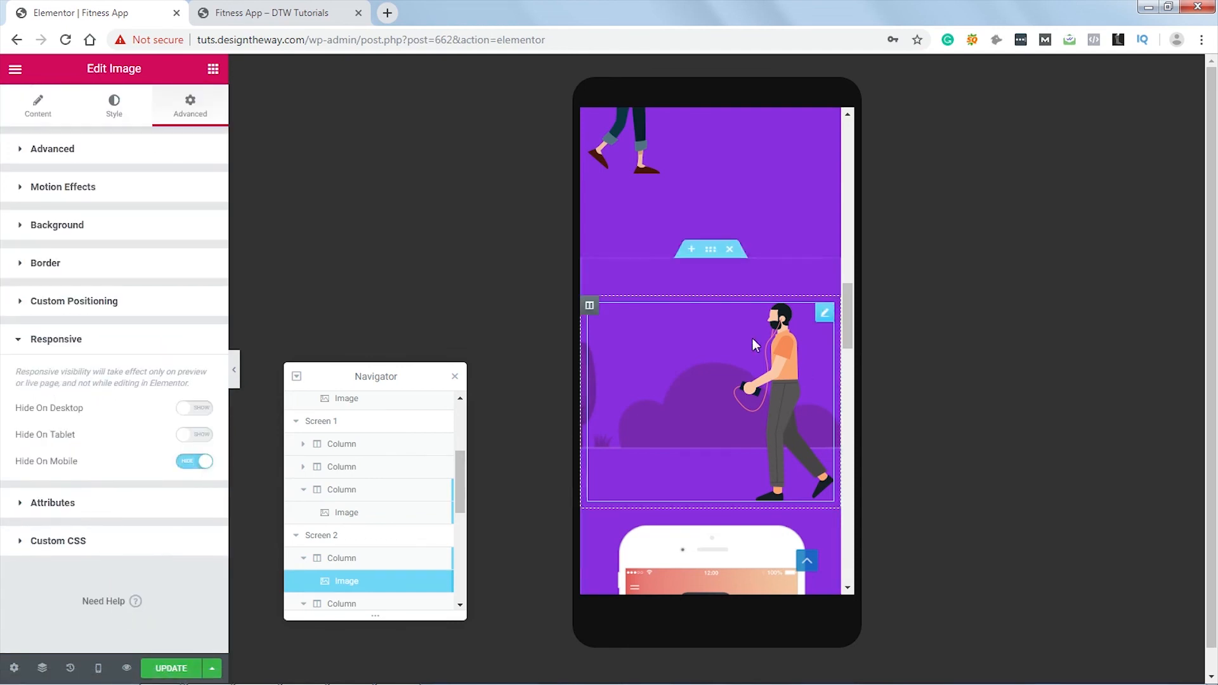
Step: Set the mobile background position of Screen 2's bearded man column to Custom with an X position of 800 px
{"action": "left_click", "coordinate": [589, 306]}
{"action": "left_click", "coordinate": [155, 404]}
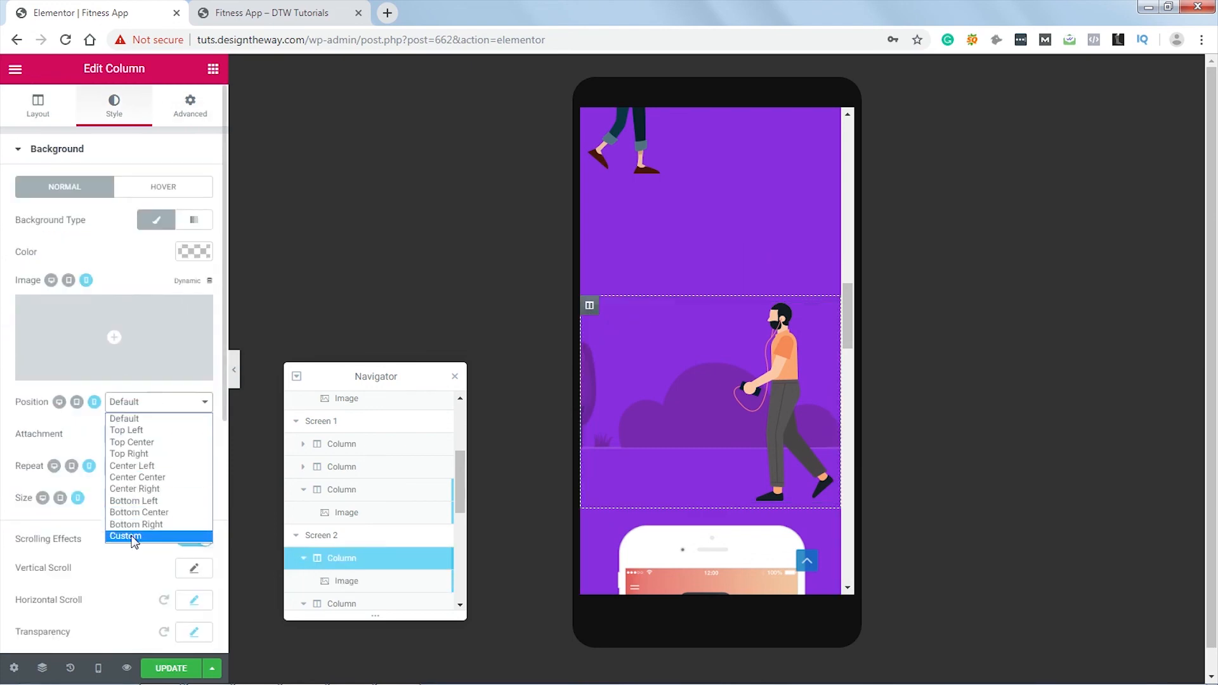
{"action": "left_click", "coordinate": [133, 537]}
{"action": "left_click_drag", "start_coordinate": [85, 455], "coordinate": [416, 494]}
{"action": "scroll", "coordinate": [775, 387], "scroll_direction": "down", "scroll_amount": 5}
{"action": "scroll", "coordinate": [775, 387], "scroll_direction": "up", "scroll_amount": 5}
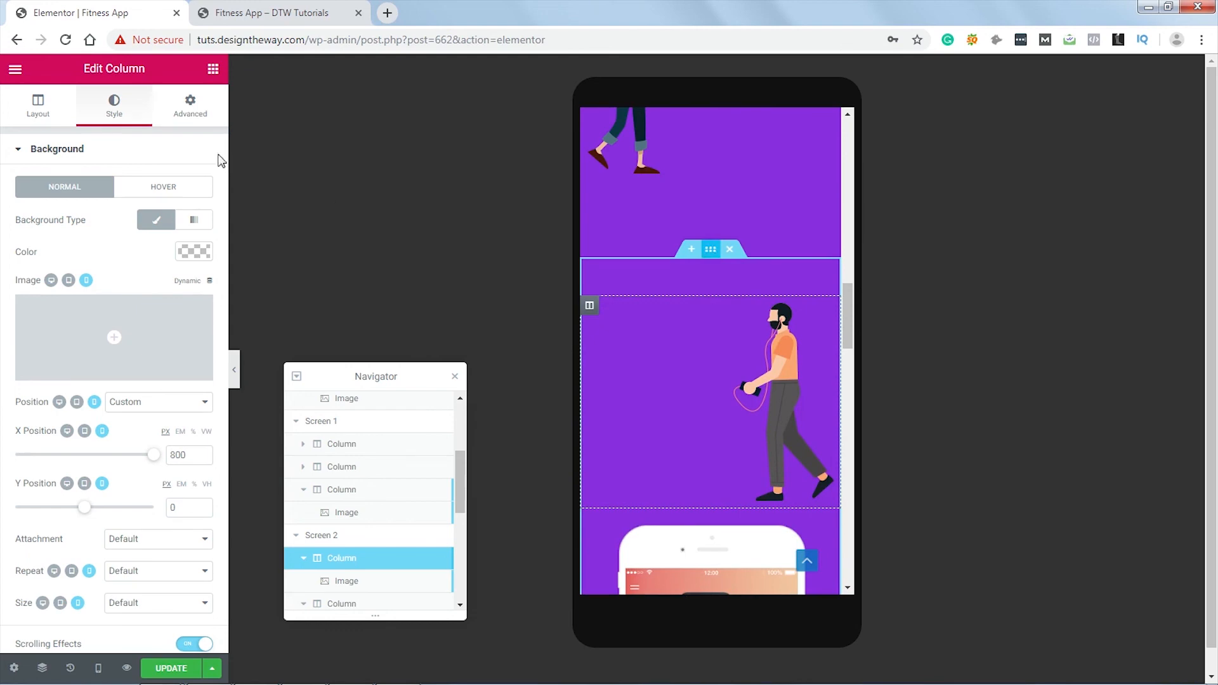
Step: Enable Reverse Columns (Mobile) for the Screen 2 section
{"action": "left_click", "coordinate": [190, 107]}
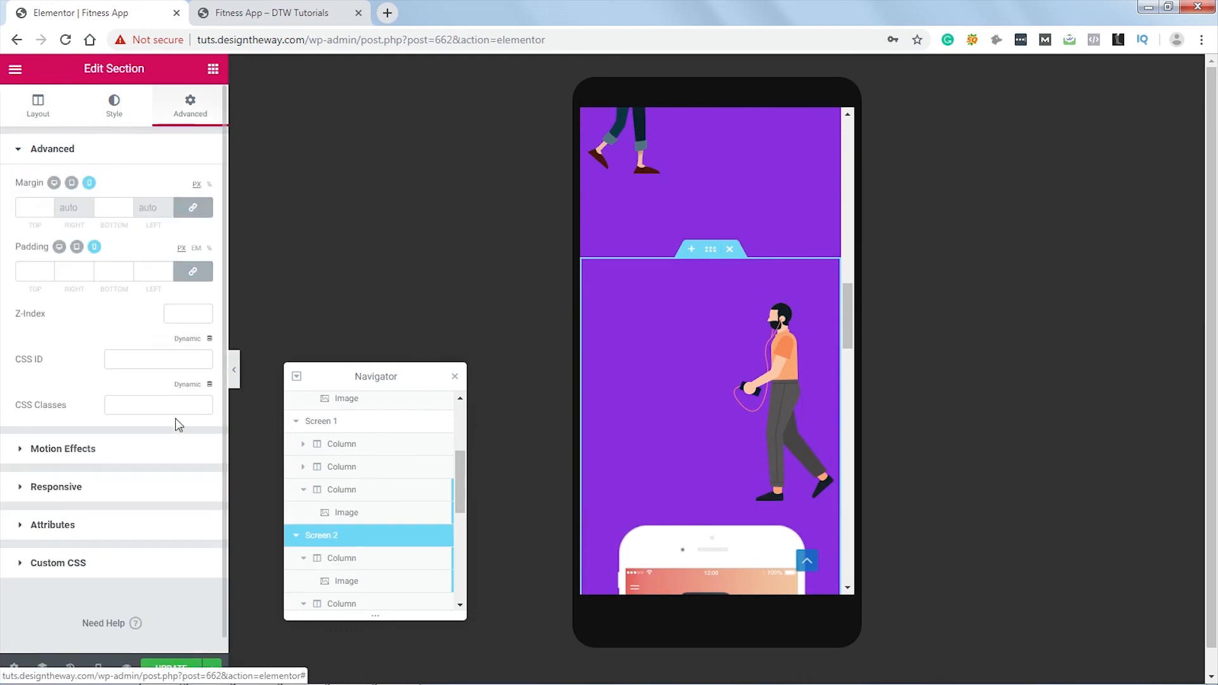
{"action": "left_click", "coordinate": [56, 487]}
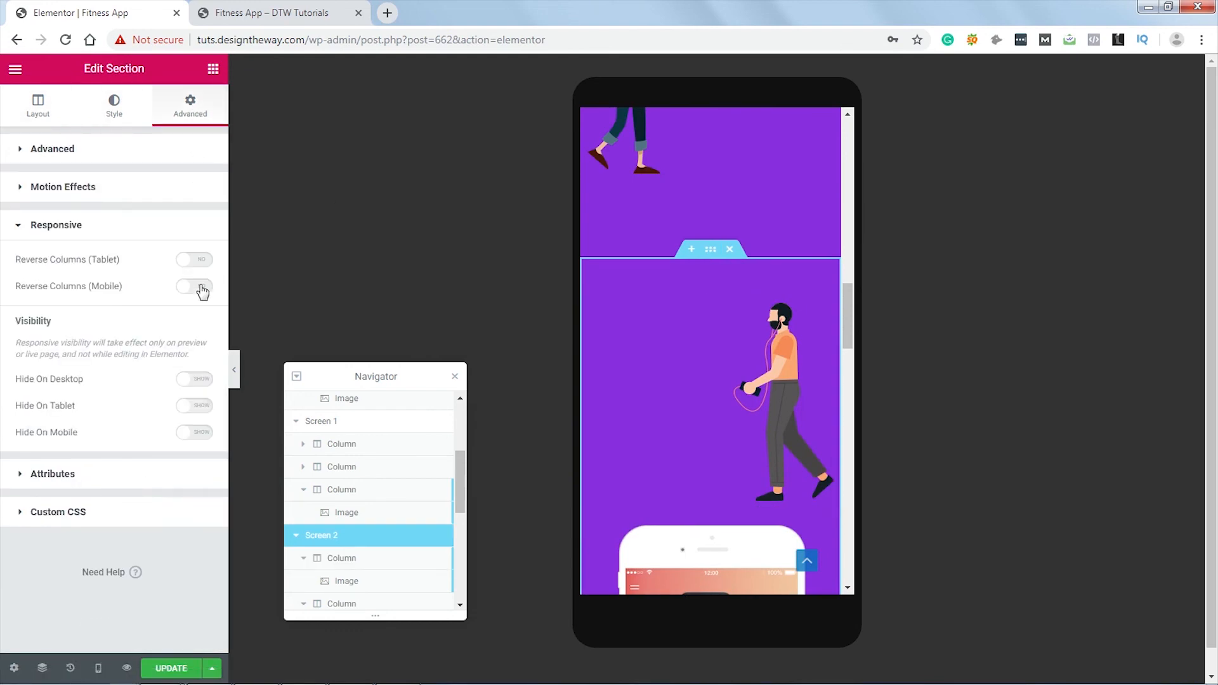
{"action": "left_click", "coordinate": [200, 287]}
{"action": "scroll", "coordinate": [781, 350], "scroll_direction": "down", "scroll_amount": 15}
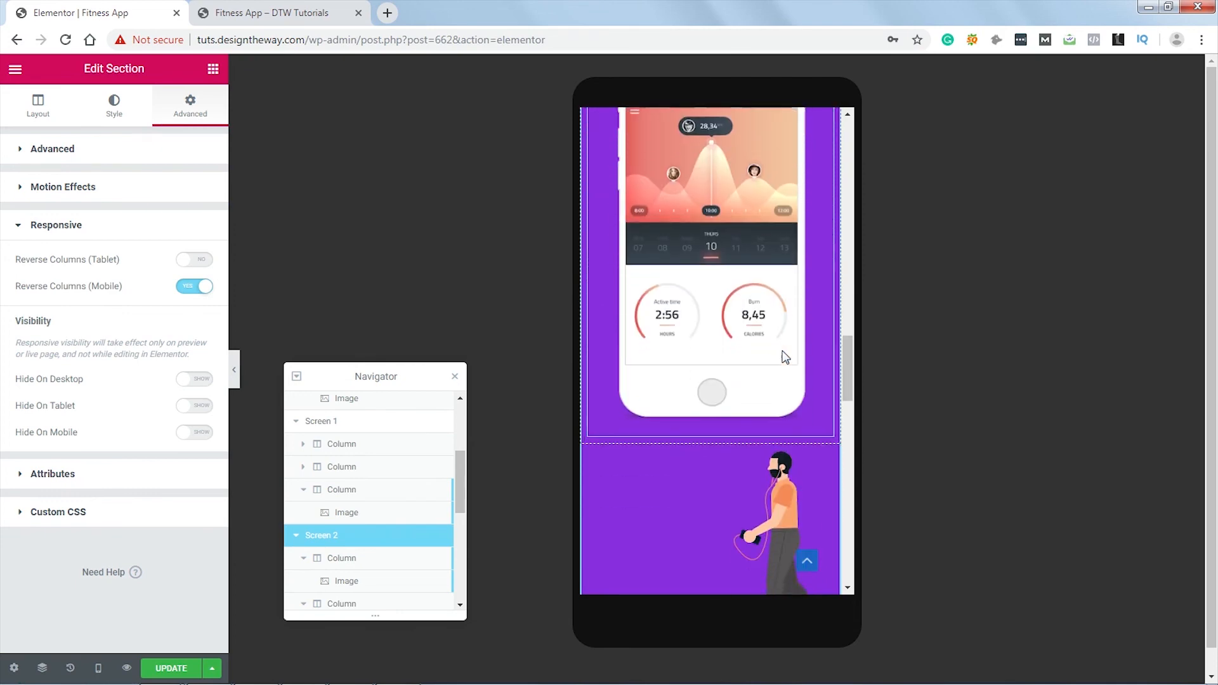
Step: Enable Hide On Mobile for the rope-skipping woman image in Screen 3
{"action": "scroll", "coordinate": [784, 360], "scroll_direction": "down", "scroll_amount": 2}
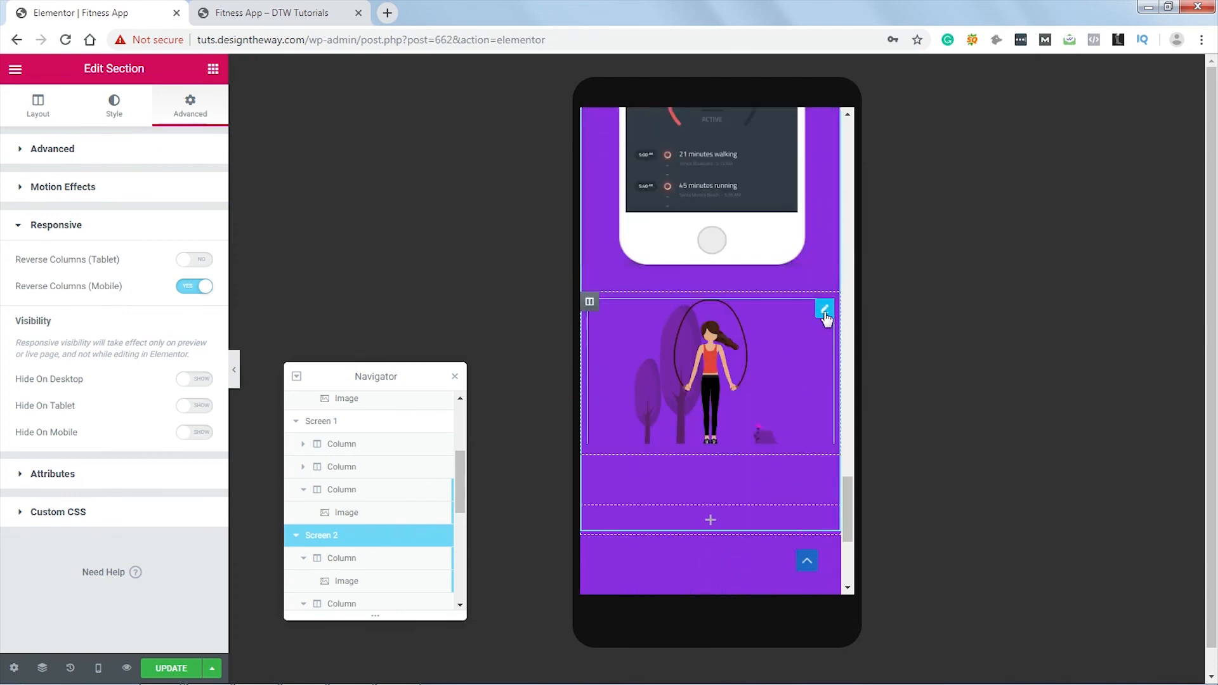
{"action": "scroll", "coordinate": [828, 286], "scroll_direction": "up", "scroll_amount": 5}
{"action": "scroll", "coordinate": [818, 317], "scroll_direction": "down", "scroll_amount": 5}
{"action": "left_click", "coordinate": [823, 311]}
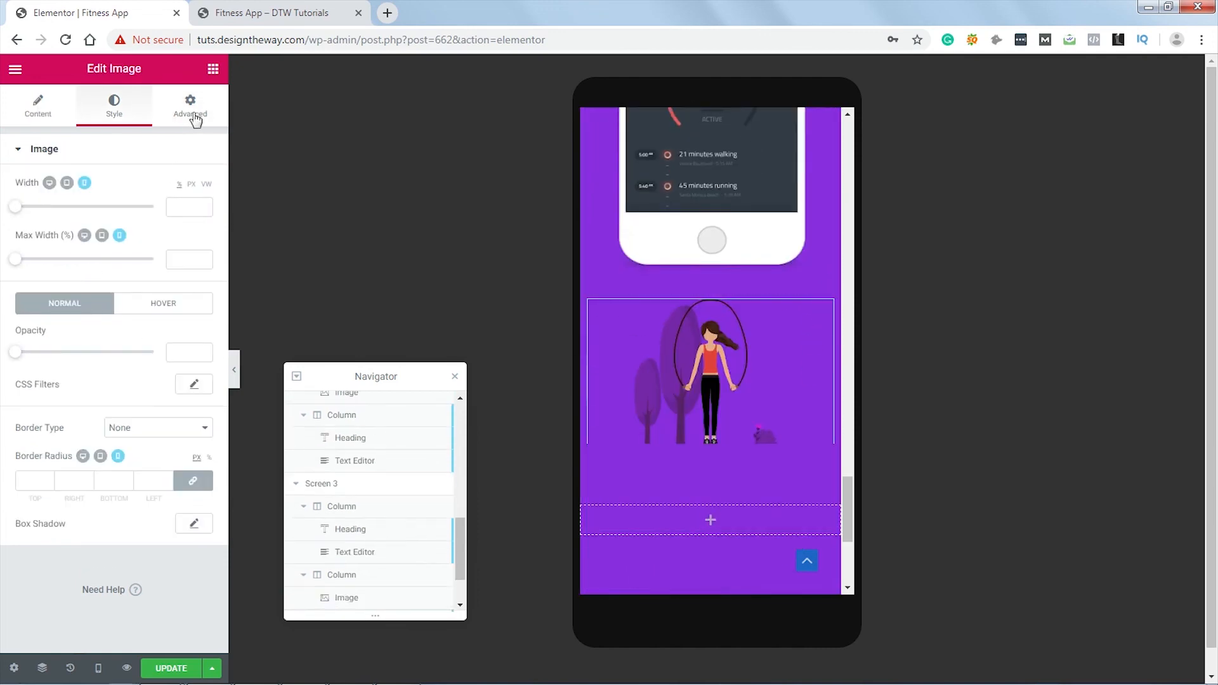
{"action": "left_click", "coordinate": [194, 114]}
{"action": "scroll", "coordinate": [113, 482], "scroll_direction": "down", "scroll_amount": 2}
{"action": "left_click", "coordinate": [113, 481]}
{"action": "left_click", "coordinate": [202, 463]}
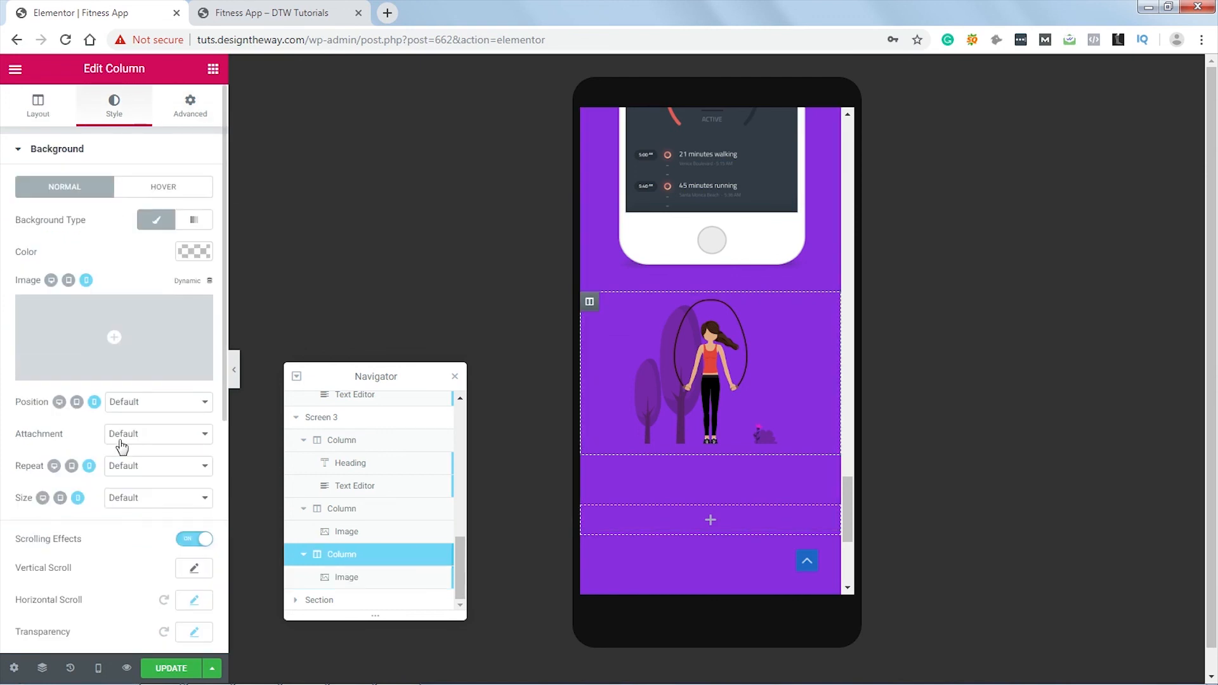
Step: Set the mobile background position of Screen 3's rope-skipping woman column to Custom with an X position of 800 px
{"action": "left_click", "coordinate": [158, 401]}
{"action": "left_click", "coordinate": [127, 524]}
{"action": "left_click_drag", "start_coordinate": [96, 456], "coordinate": [179, 456]}
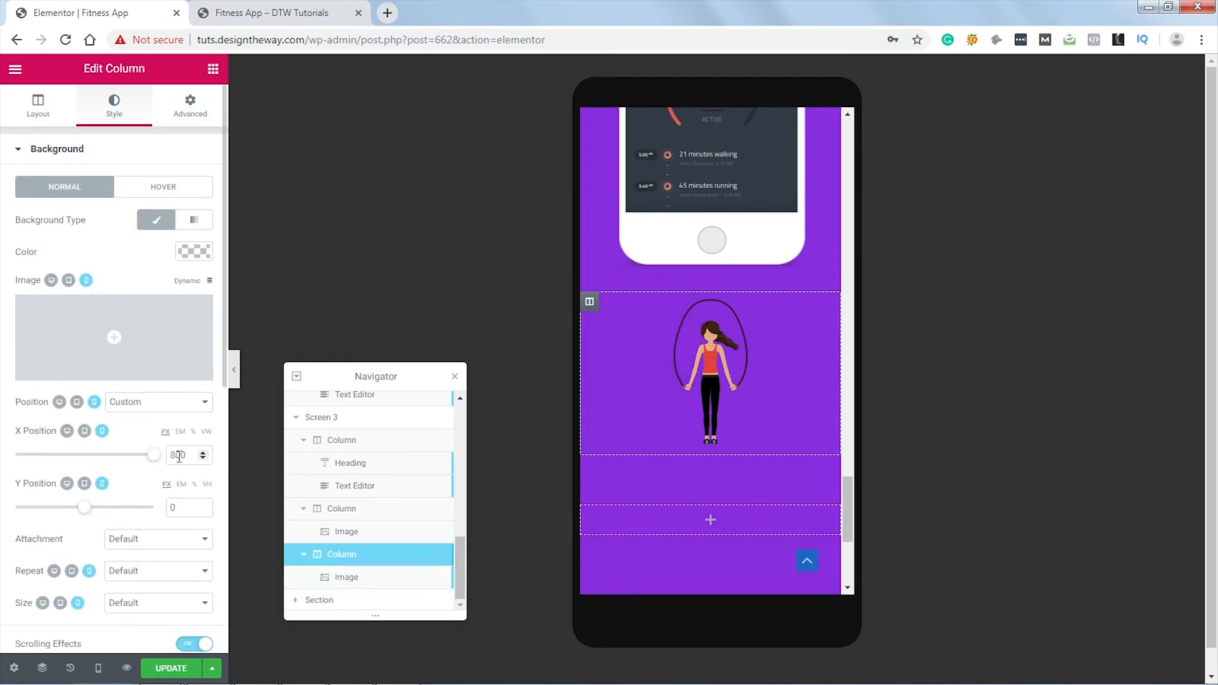
{"action": "scroll", "coordinate": [797, 437], "scroll_direction": "up", "scroll_amount": 5}
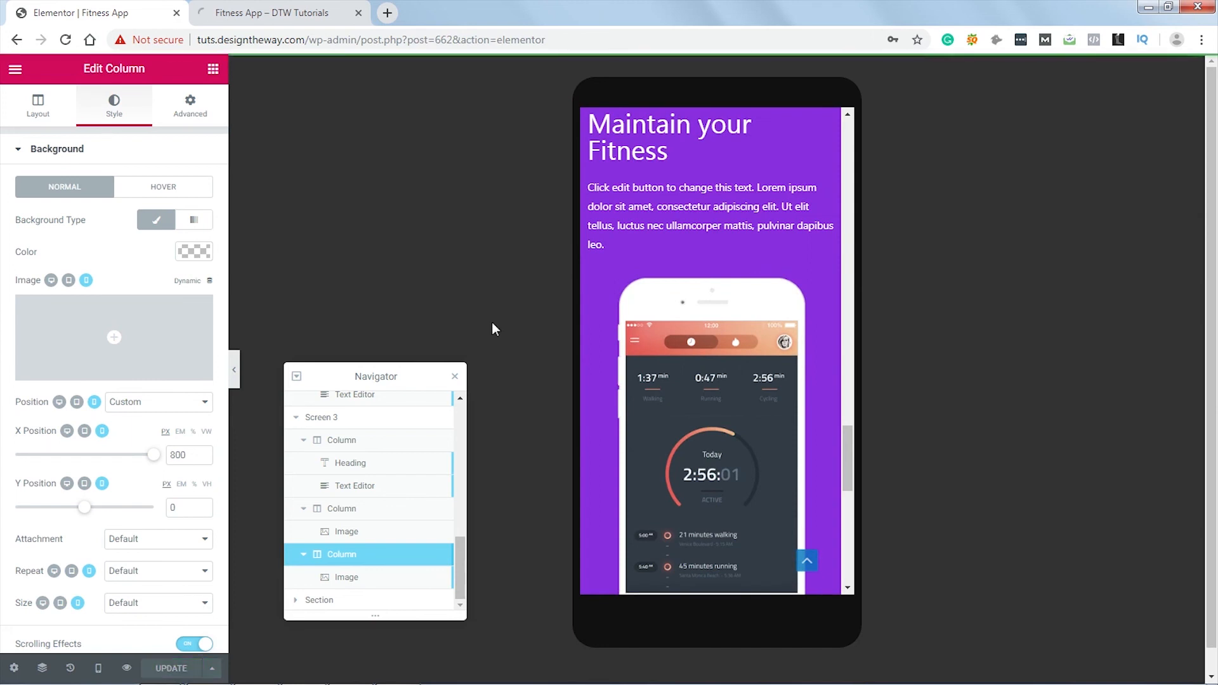
Step: Switch to the page preview and examine the desktop layout and scroll effects from the hero down to the footer
{"action": "left_click", "coordinate": [267, 15]}
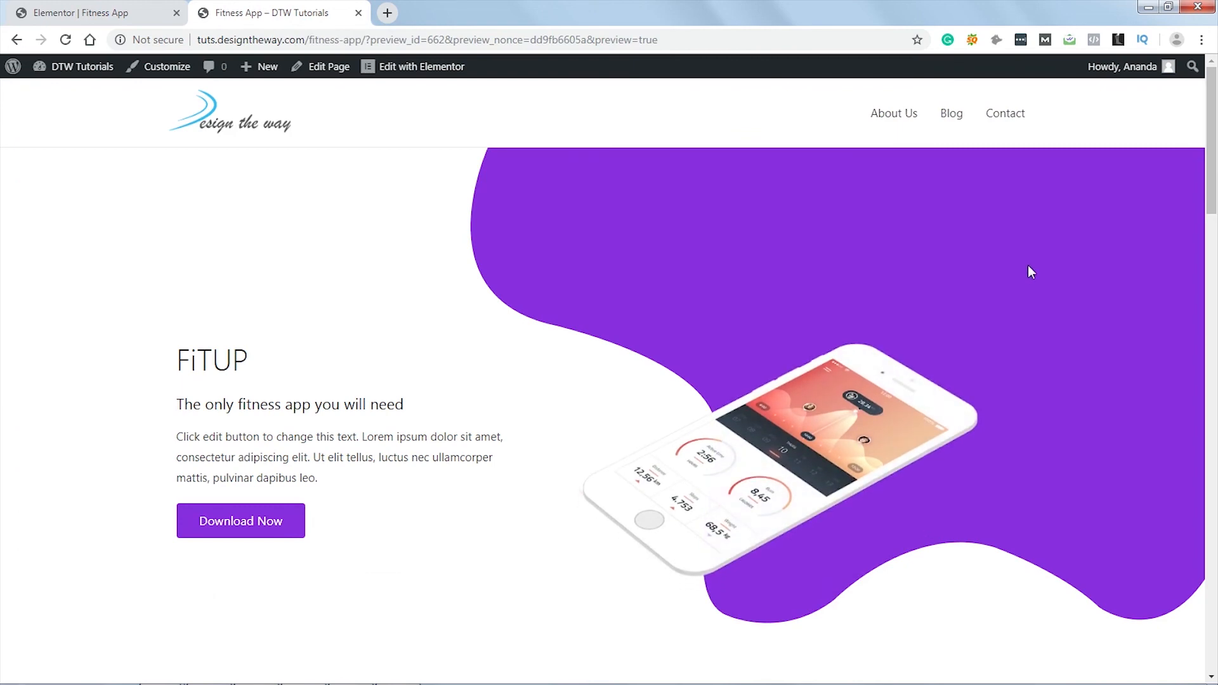
{"action": "scroll", "coordinate": [1070, 257], "scroll_direction": "down", "scroll_amount": 15}
{"action": "scroll", "coordinate": [1069, 262], "scroll_direction": "down", "scroll_amount": 15}
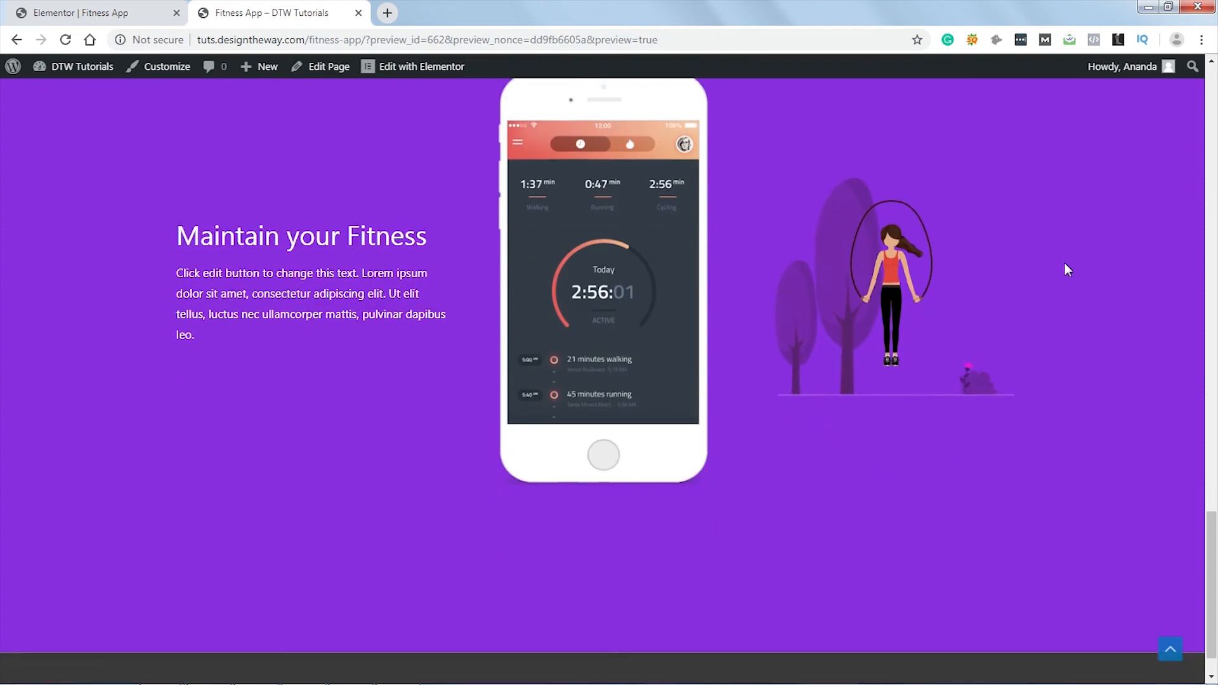
{"action": "scroll", "coordinate": [1065, 270], "scroll_direction": "down", "scroll_amount": 2}
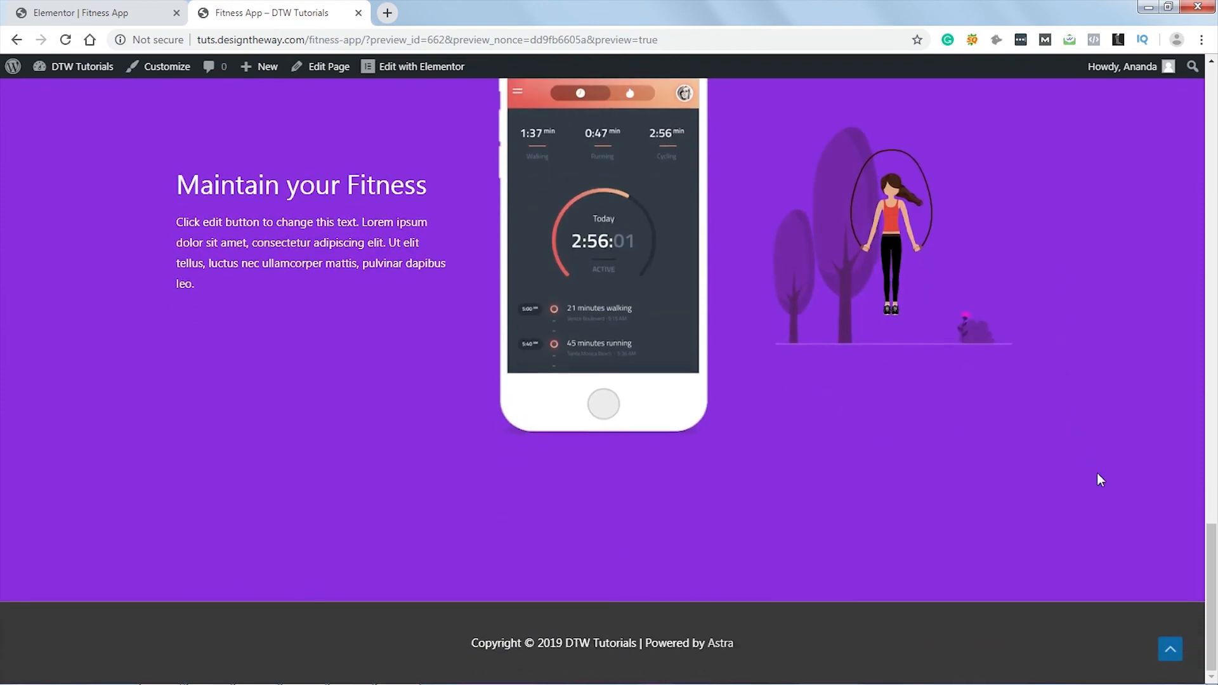
{"action": "scroll", "coordinate": [1100, 480], "scroll_direction": "up", "scroll_amount": 10}
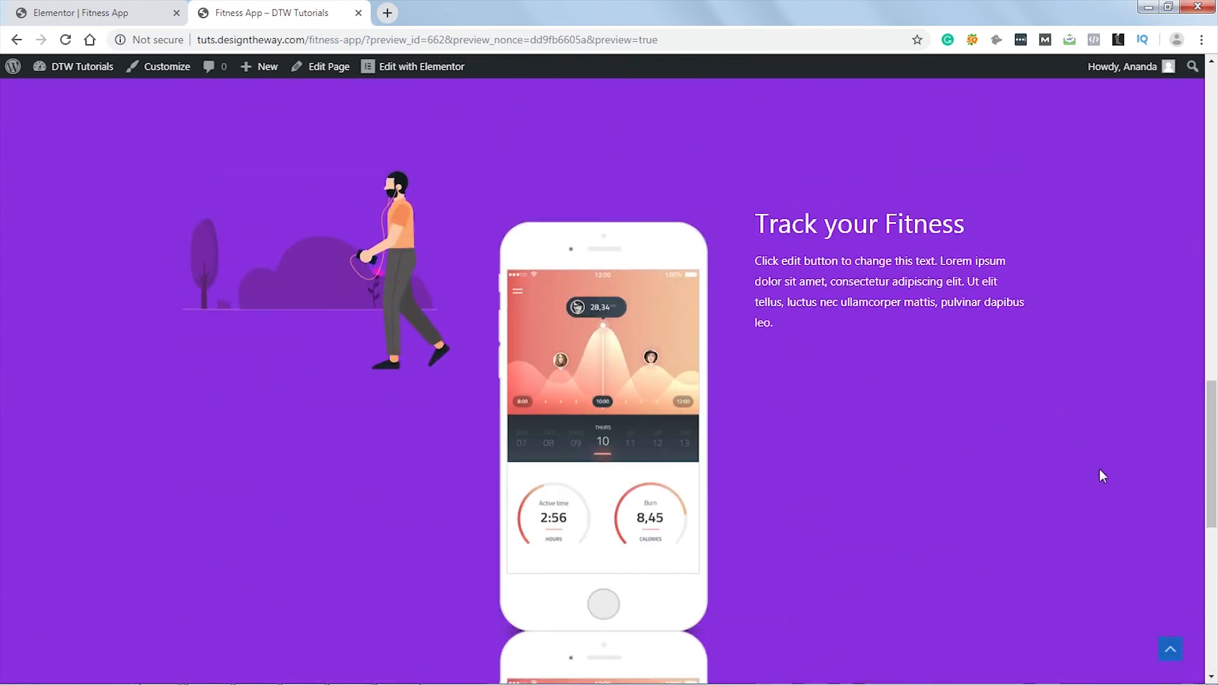
{"action": "scroll", "coordinate": [1100, 470], "scroll_direction": "up", "scroll_amount": 10}
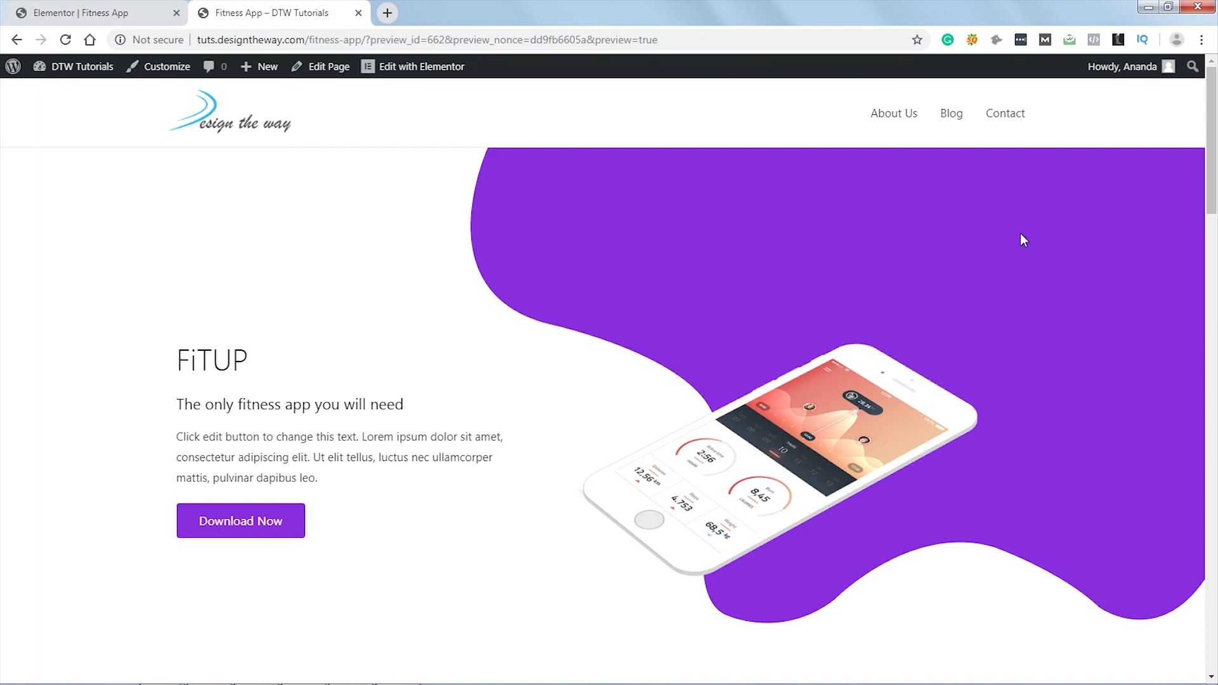
Step: Open the developer tools with device emulation and check the page's mobile layout on the Pixel 2
{"action": "key", "text": "ctrl+shift+i"}
{"action": "left_click", "coordinate": [885, 64]}
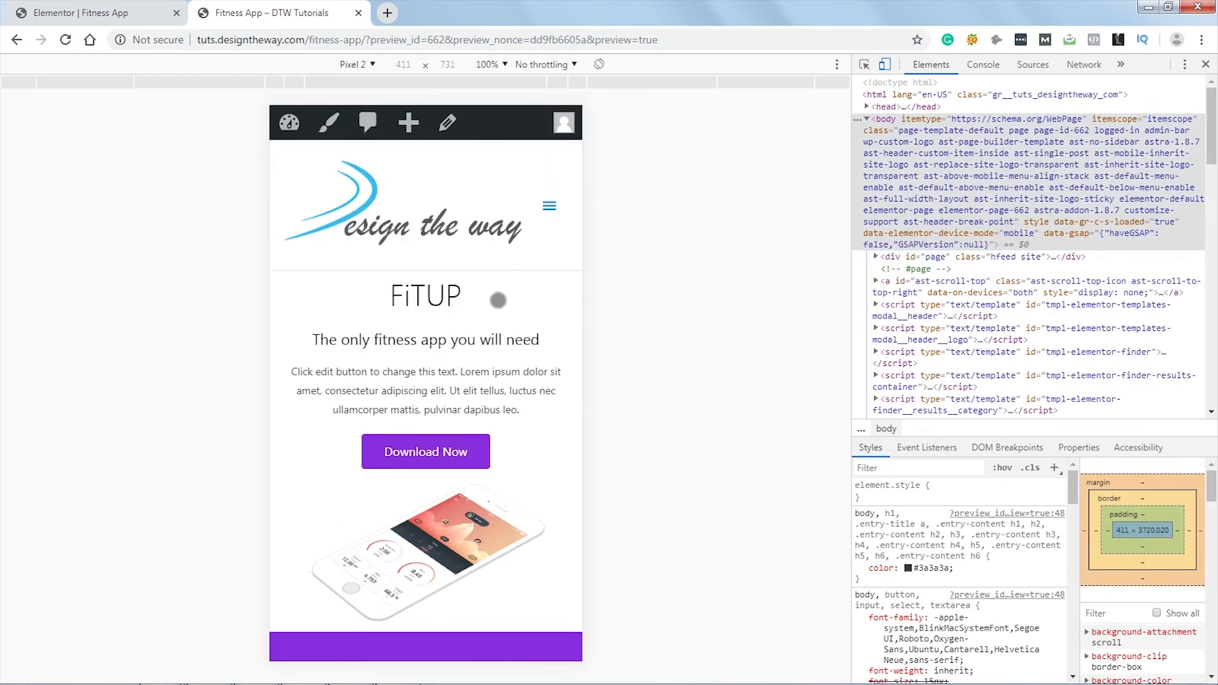
{"action": "scroll", "coordinate": [531, 235], "scroll_direction": "down", "scroll_amount": 15}
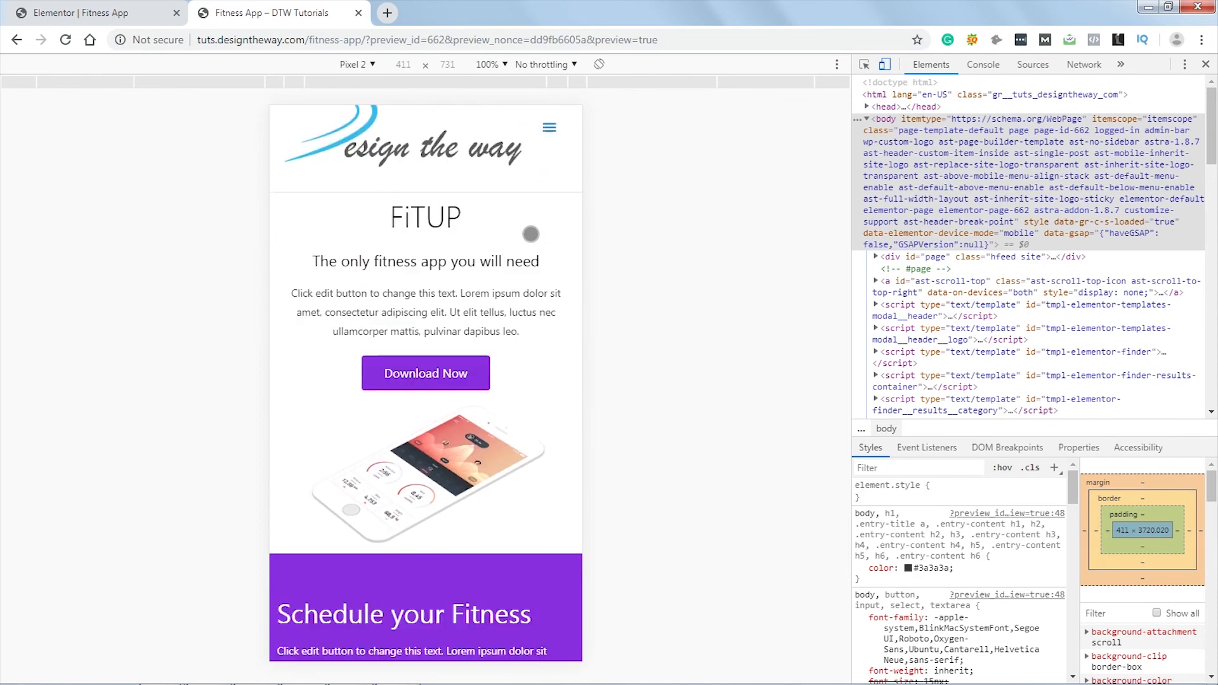
{"action": "scroll", "coordinate": [529, 236], "scroll_direction": "down", "scroll_amount": 12}
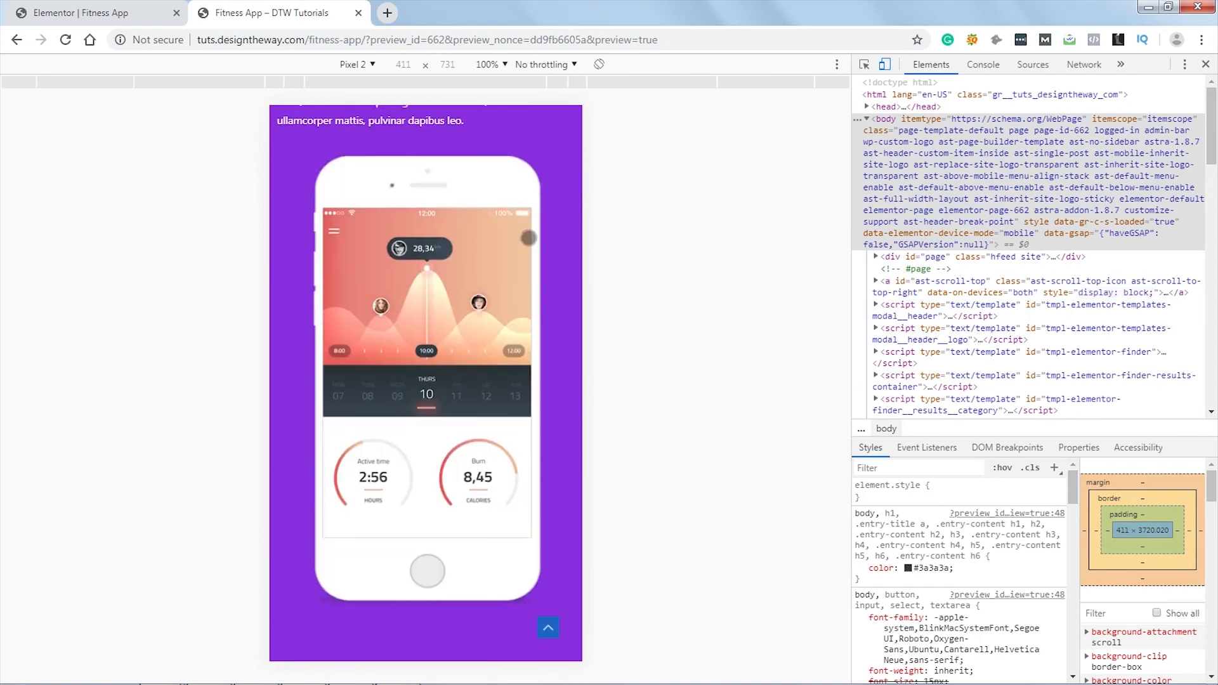
{"action": "scroll", "coordinate": [528, 238], "scroll_direction": "up", "scroll_amount": 20}
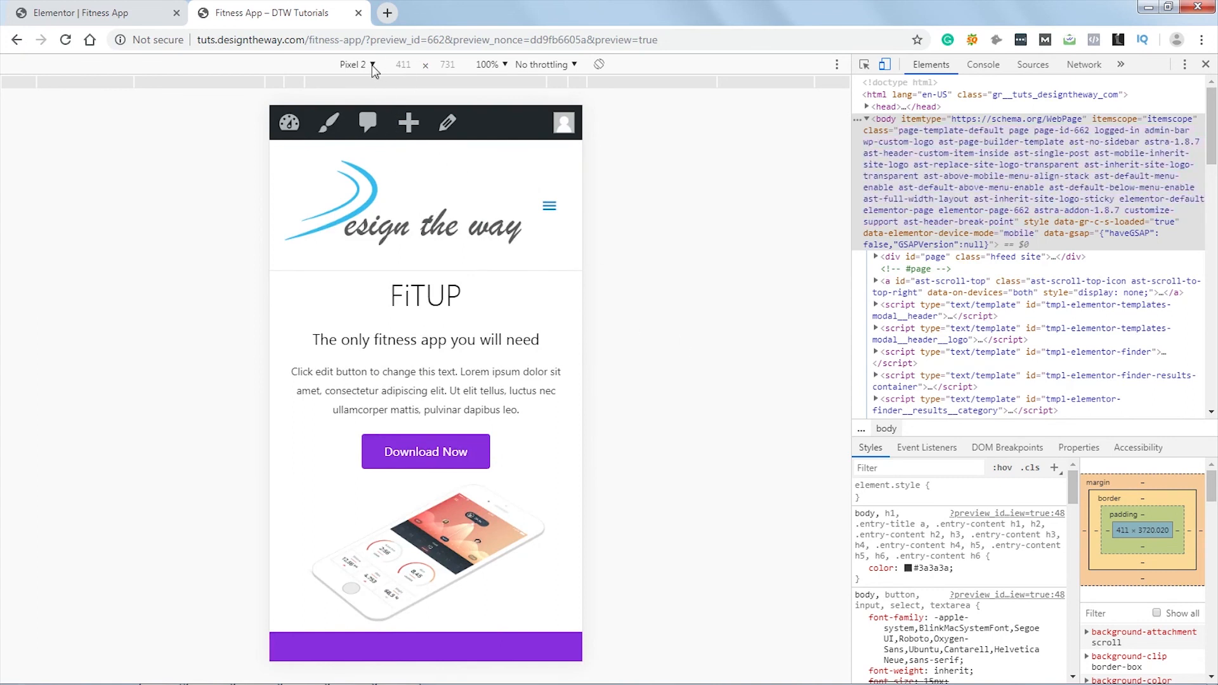
Step: Switch the emulated device to iPad and check the page's tablet layout down to the footer
{"action": "left_click", "coordinate": [373, 66]}
{"action": "left_click", "coordinate": [364, 274]}
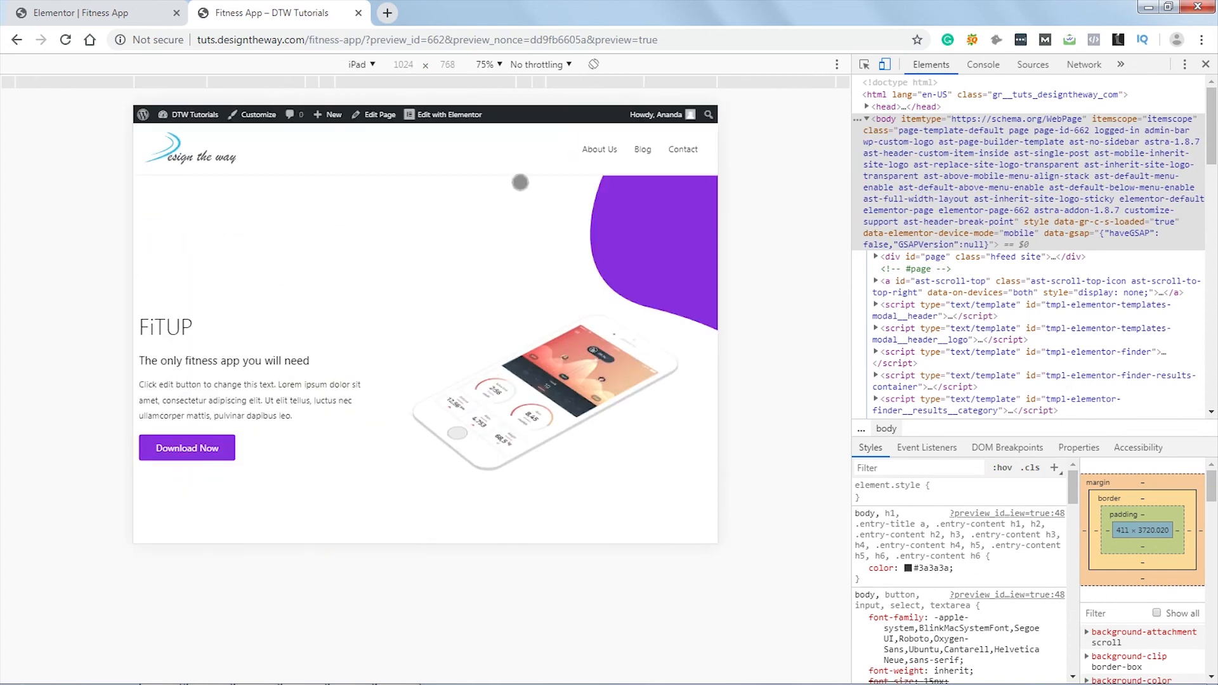
{"action": "scroll", "coordinate": [620, 223], "scroll_direction": "down", "scroll_amount": 5}
{"action": "scroll", "coordinate": [621, 230], "scroll_direction": "down", "scroll_amount": 10}
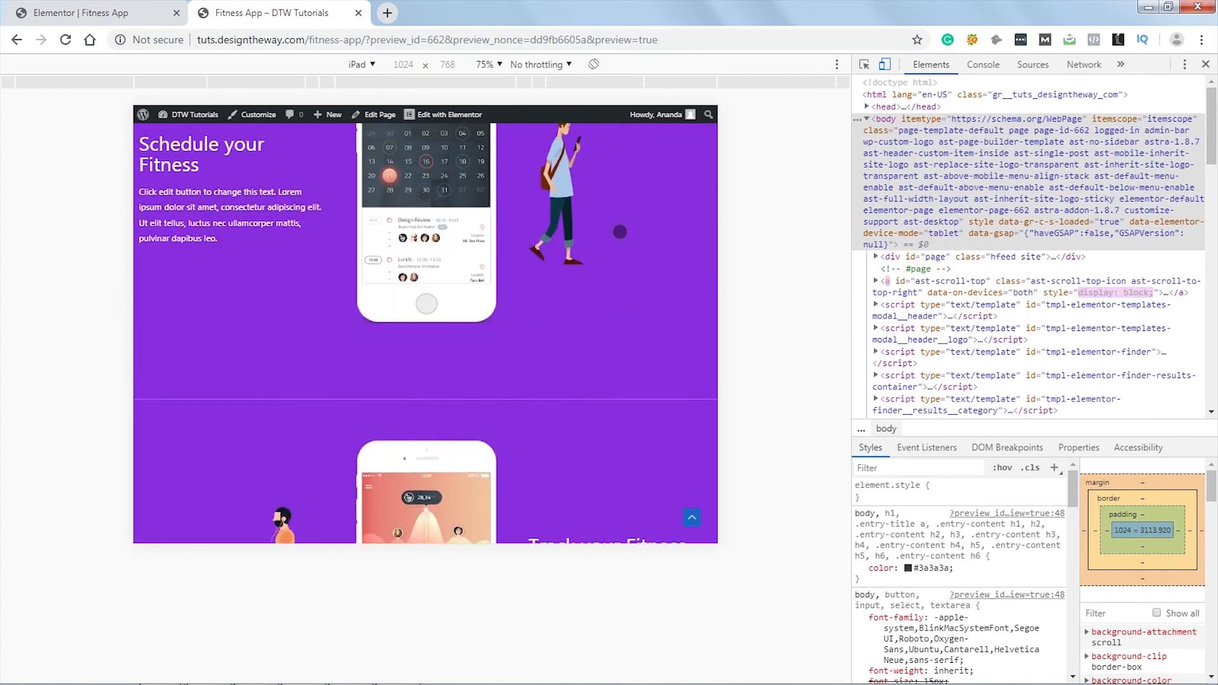
{"action": "scroll", "coordinate": [618, 234], "scroll_direction": "down", "scroll_amount": 3}
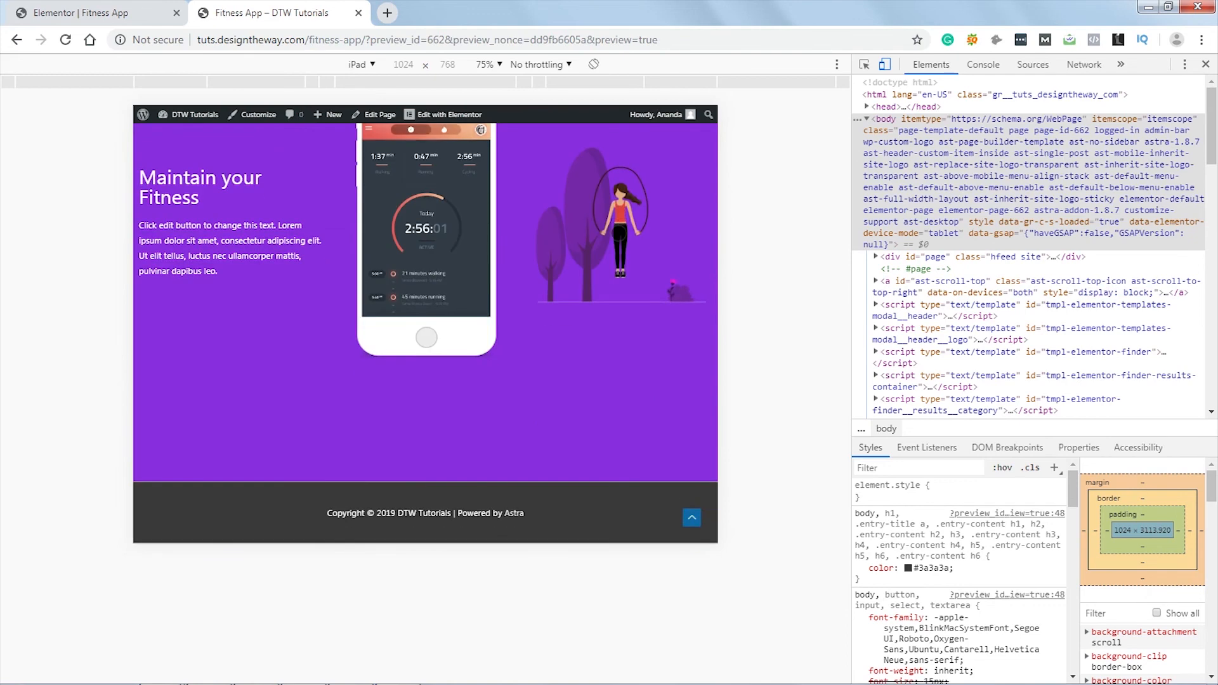
{"action": "scroll", "coordinate": [619, 233], "scroll_direction": "up", "scroll_amount": 18}
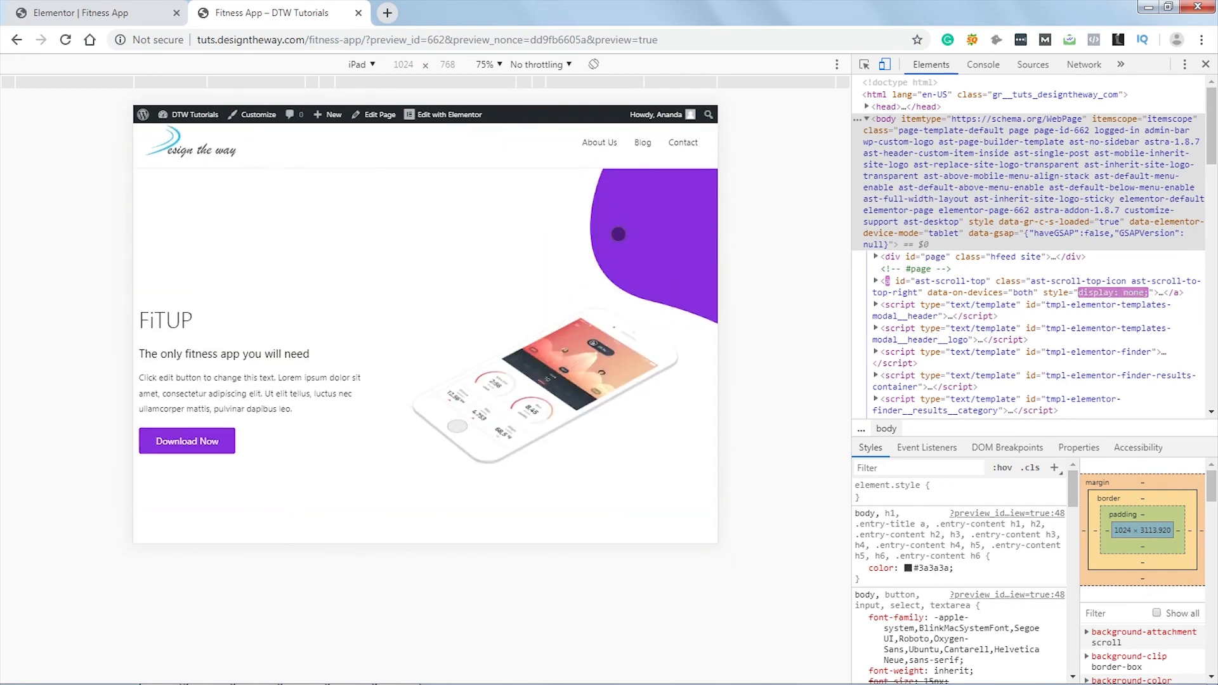
Step: Turn off device emulation, close the developer tools and reload the page to view the desktop hero animation
{"action": "left_click", "coordinate": [884, 64]}
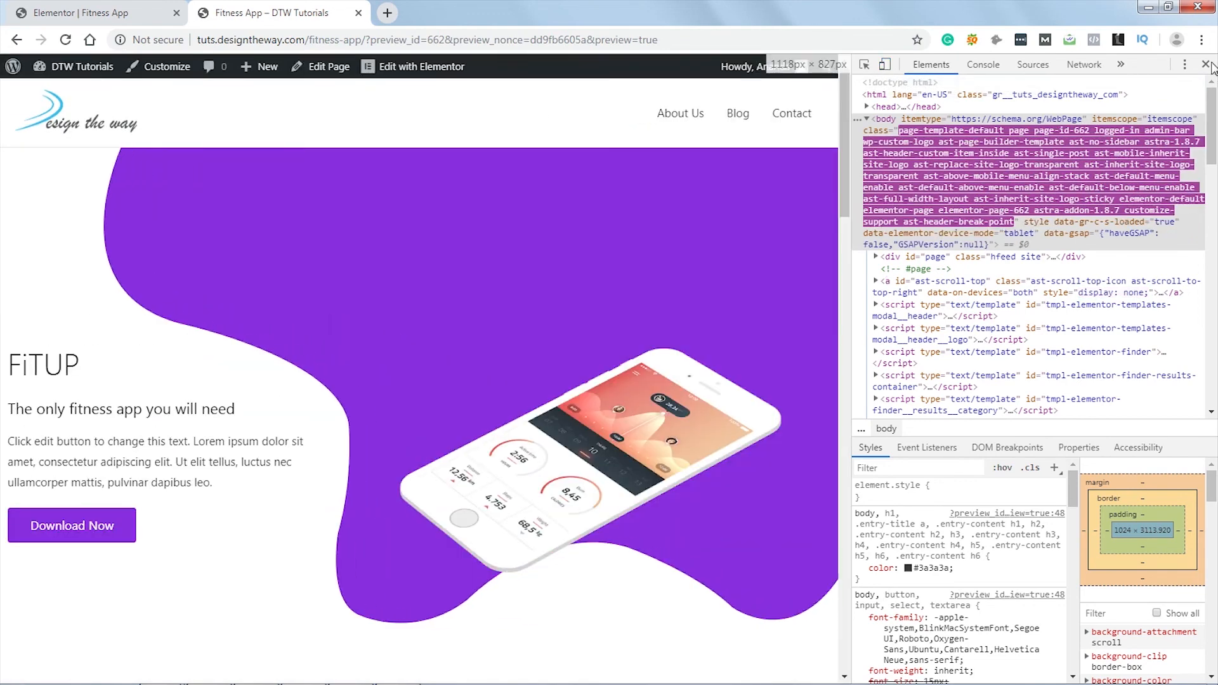
{"action": "left_click", "coordinate": [1206, 66]}
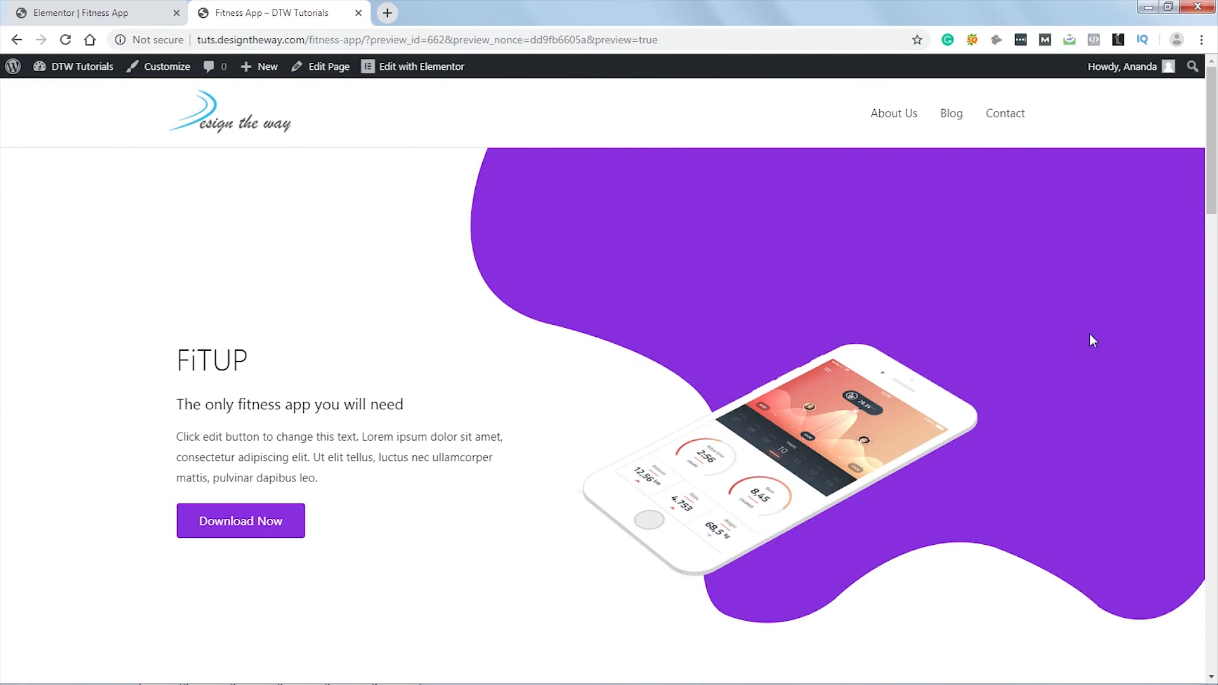
{"action": "key", "text": "F5"}
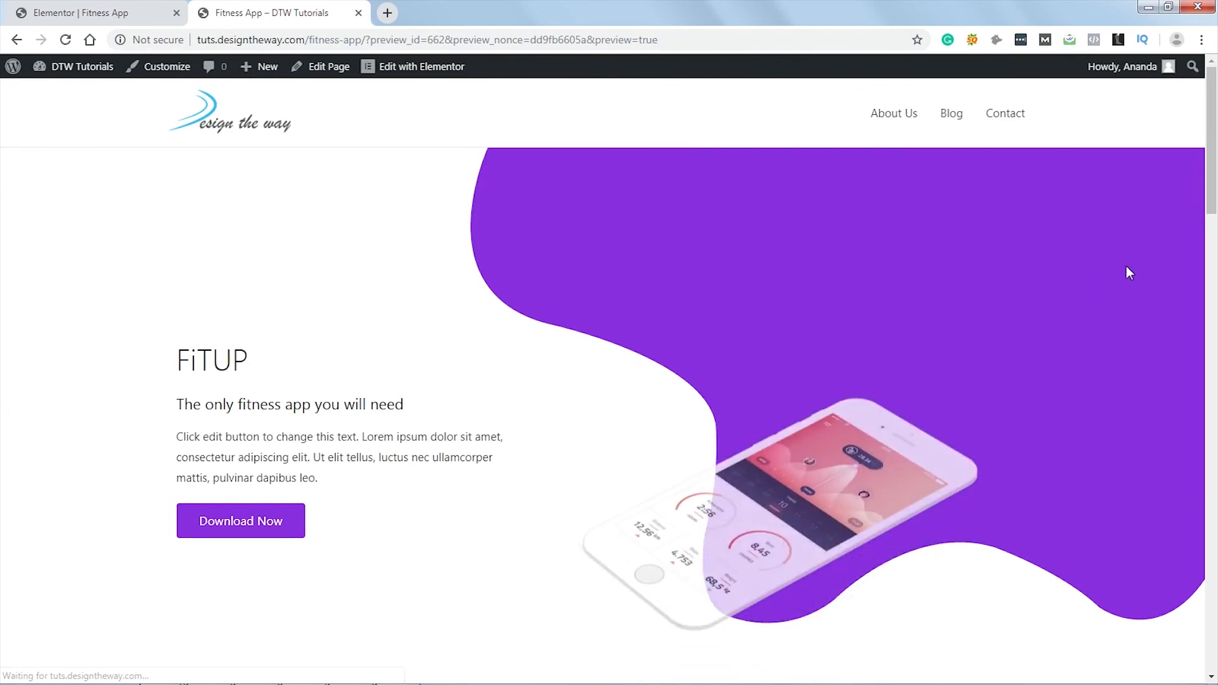
{"action": "mouse_move", "coordinate": [1213, 113]}
{"action": "left_mouse_down"}
{"action": "mouse_move", "coordinate": [1211, 609]}
{"action": "mouse_move", "coordinate": [1215, 99]}
{"action": "left_mouse_up"}
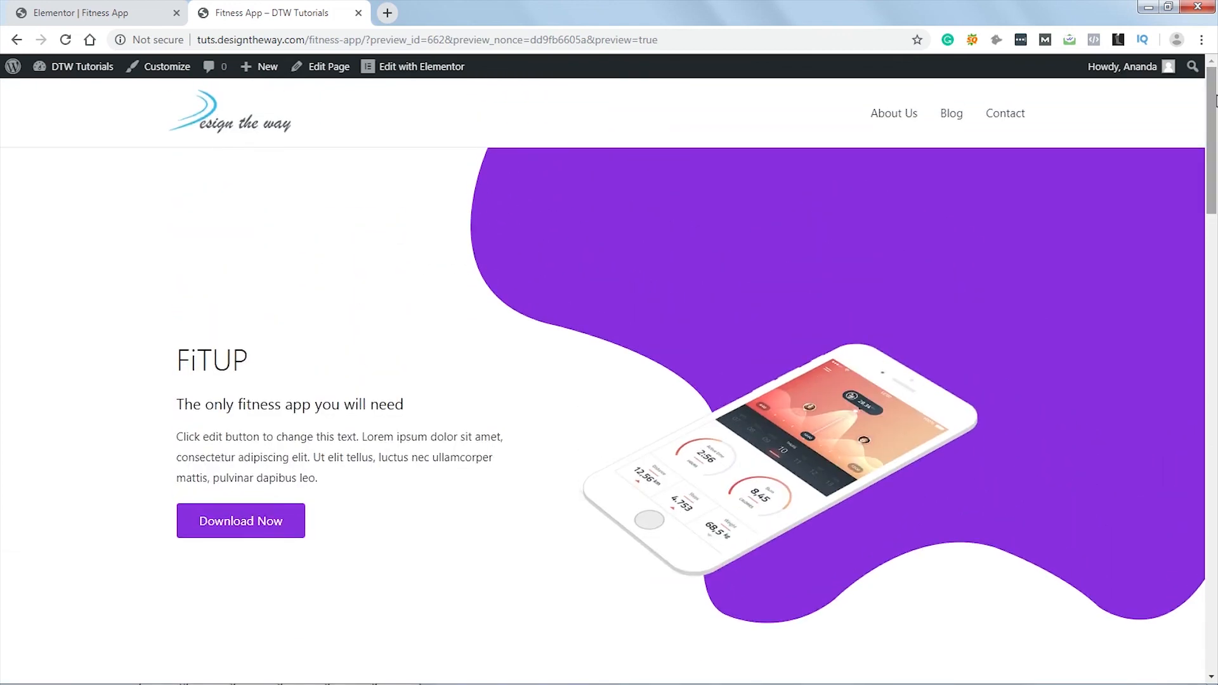